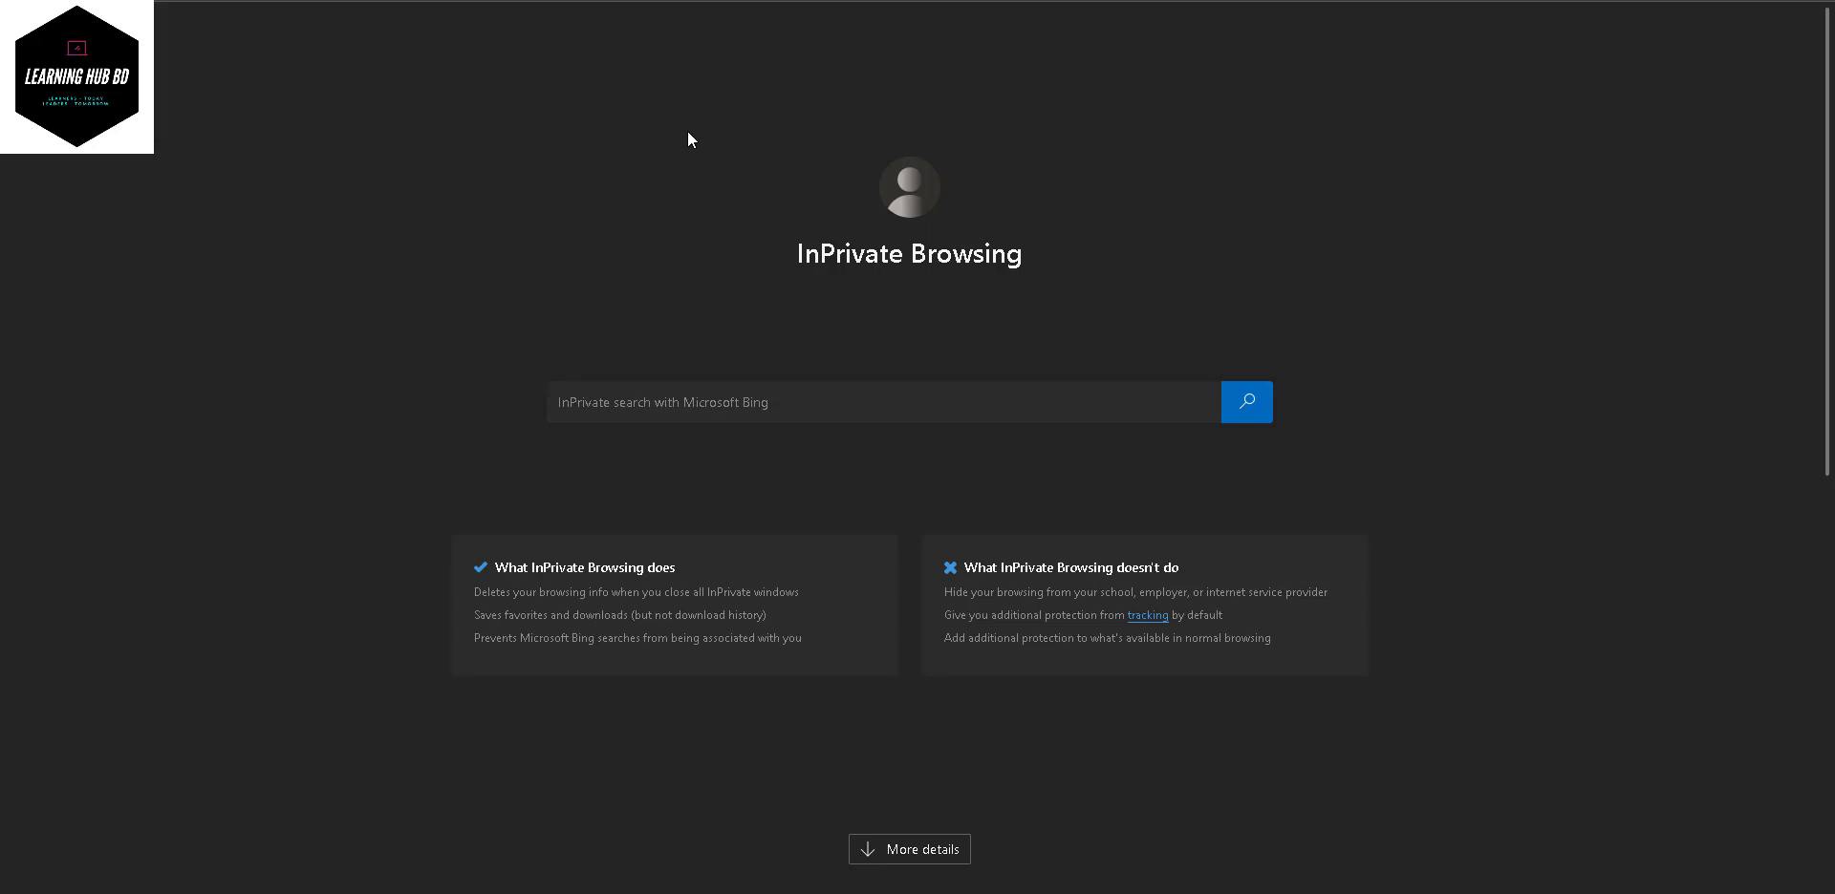
- Go to affpaying.com, search for 'cpalead' and open the CPAlead network's review page
{"action": "type", "text": "aff"}
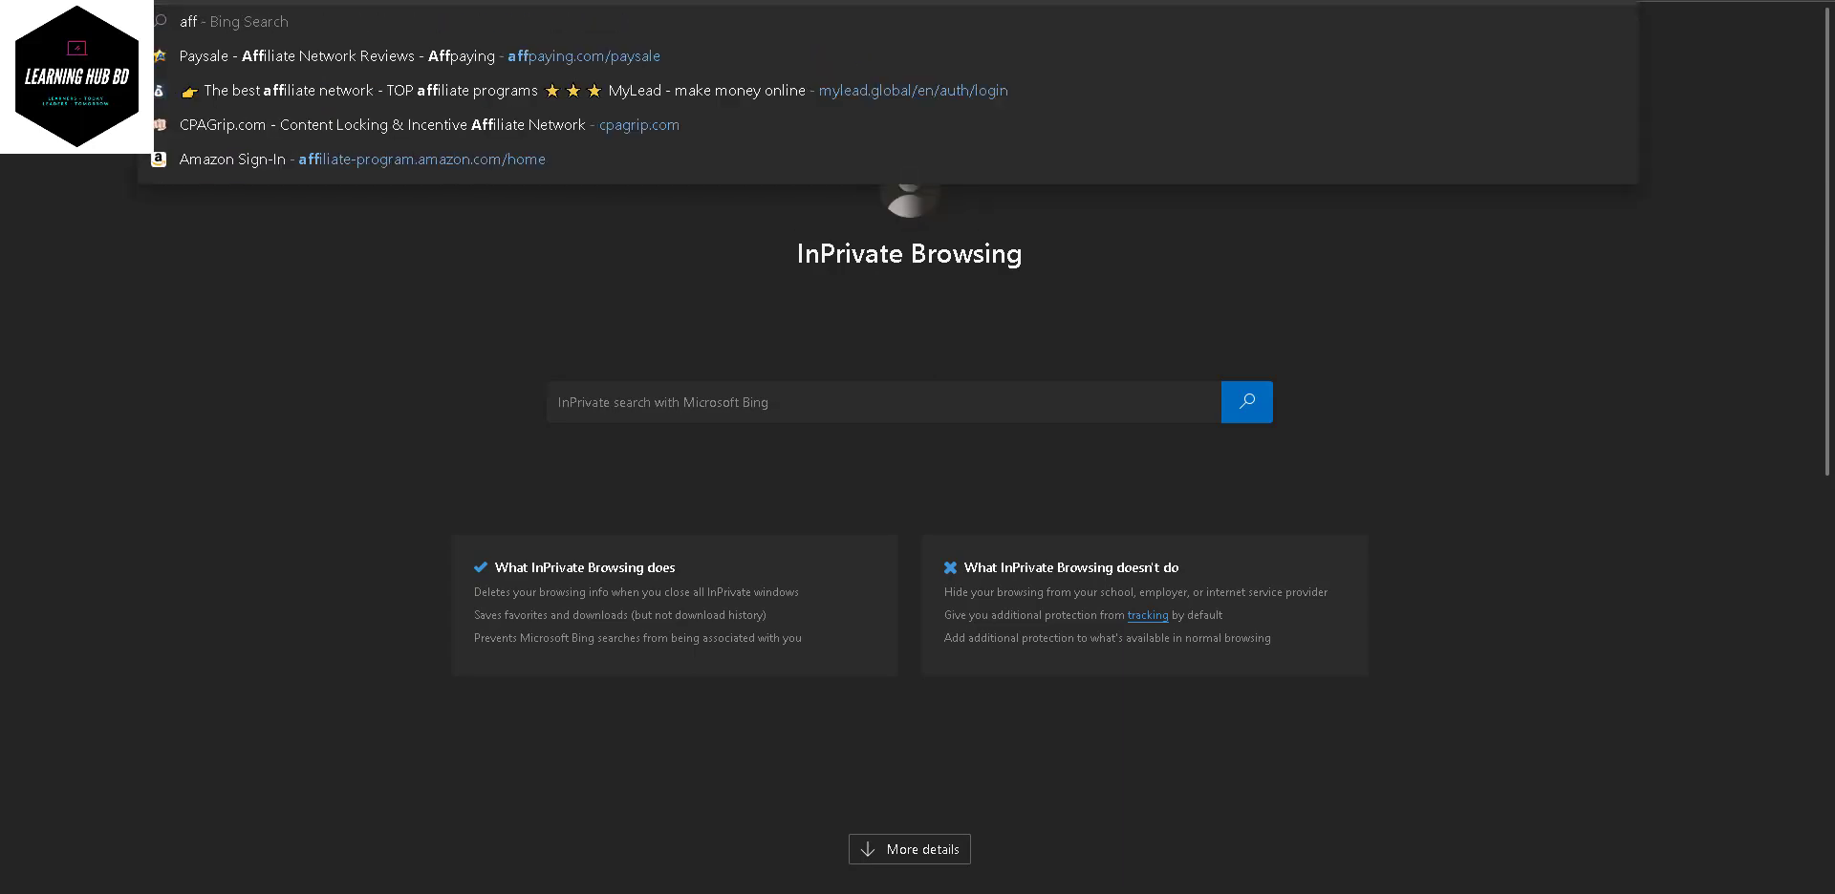
{"action": "key", "text": "Return"}
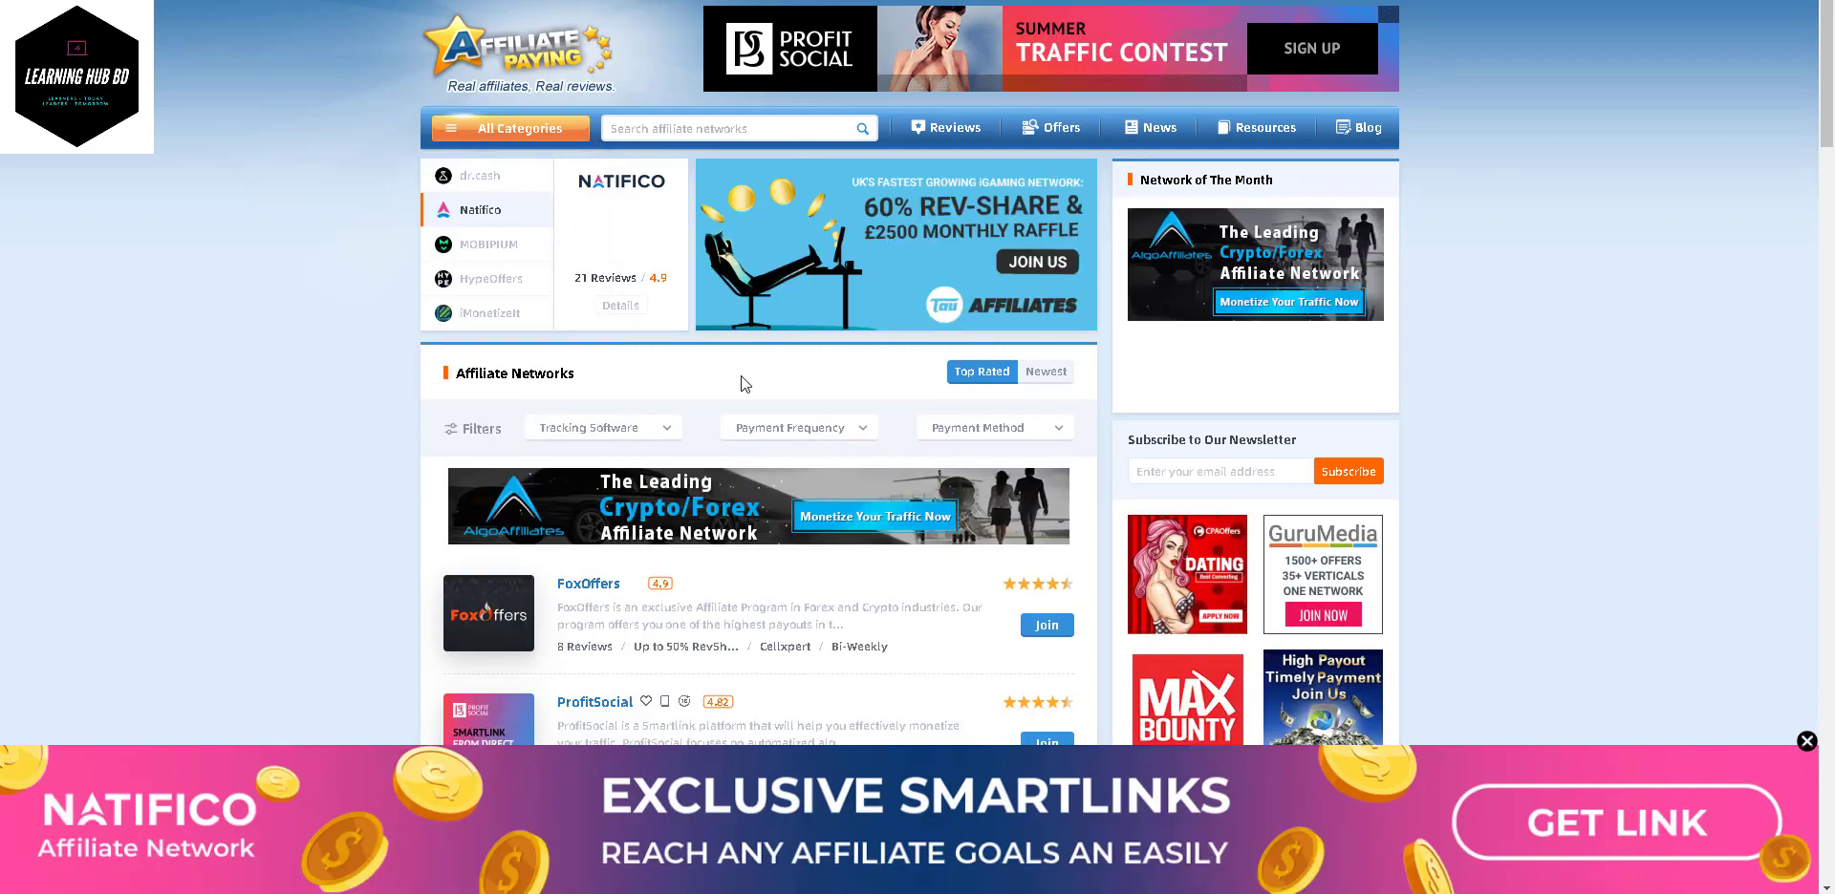
{"action": "left_click", "coordinate": [714, 127]}
{"action": "type", "text": "cpal"}
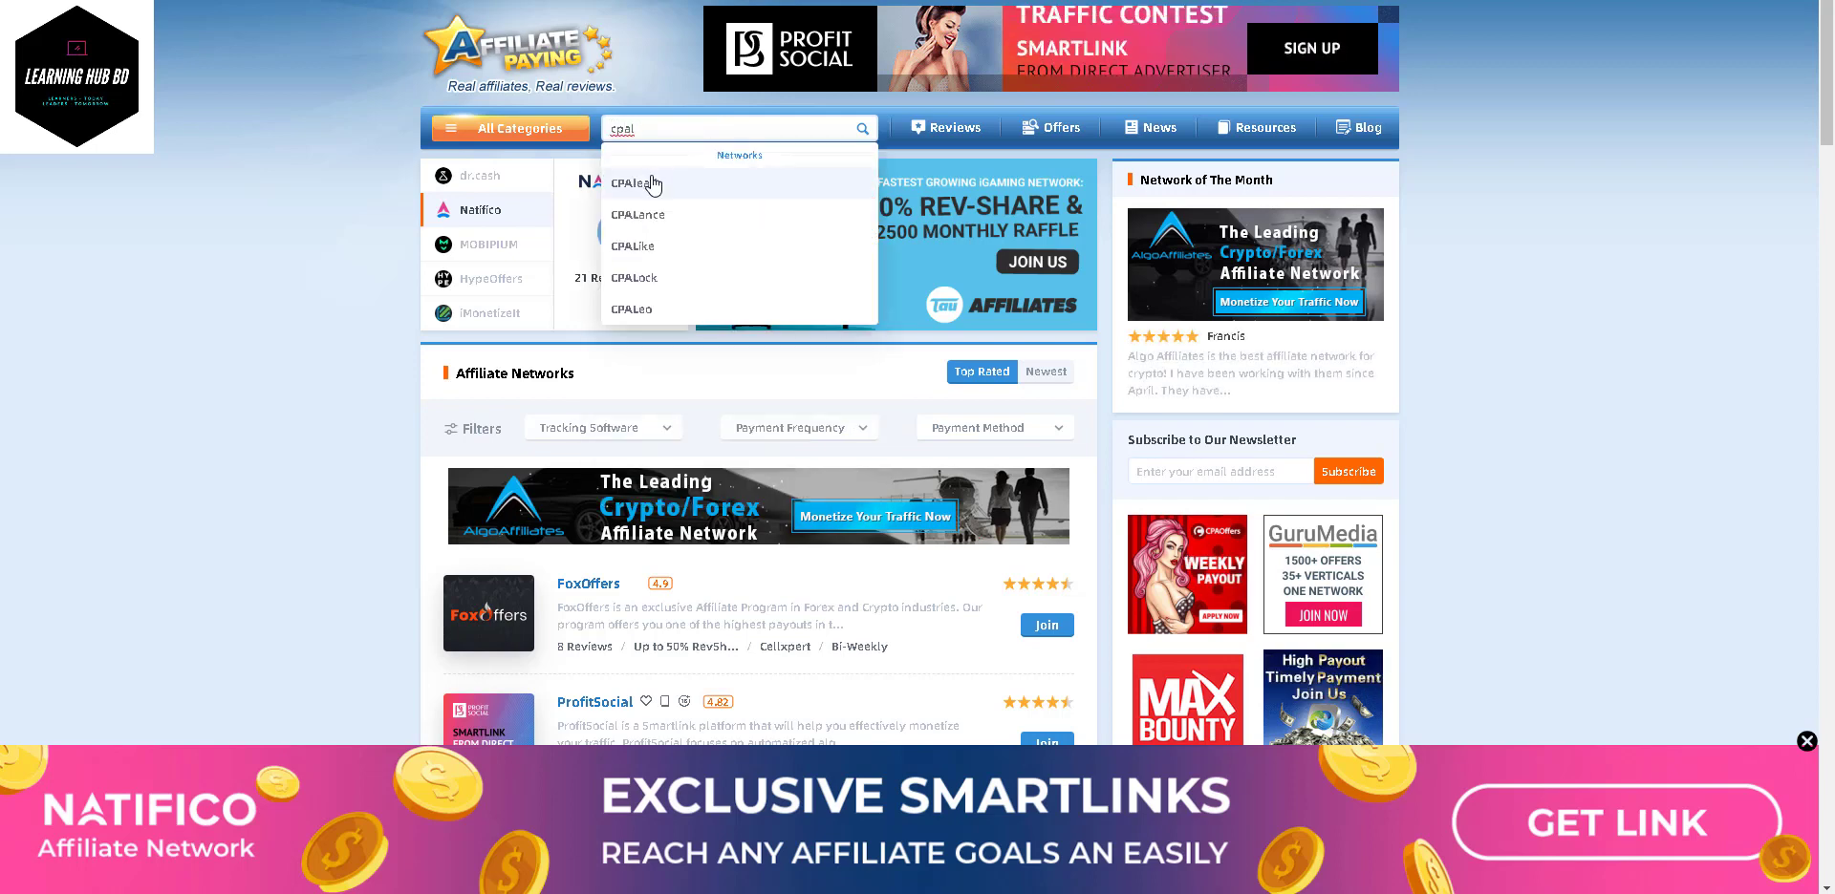
{"action": "left_click", "coordinate": [653, 181]}
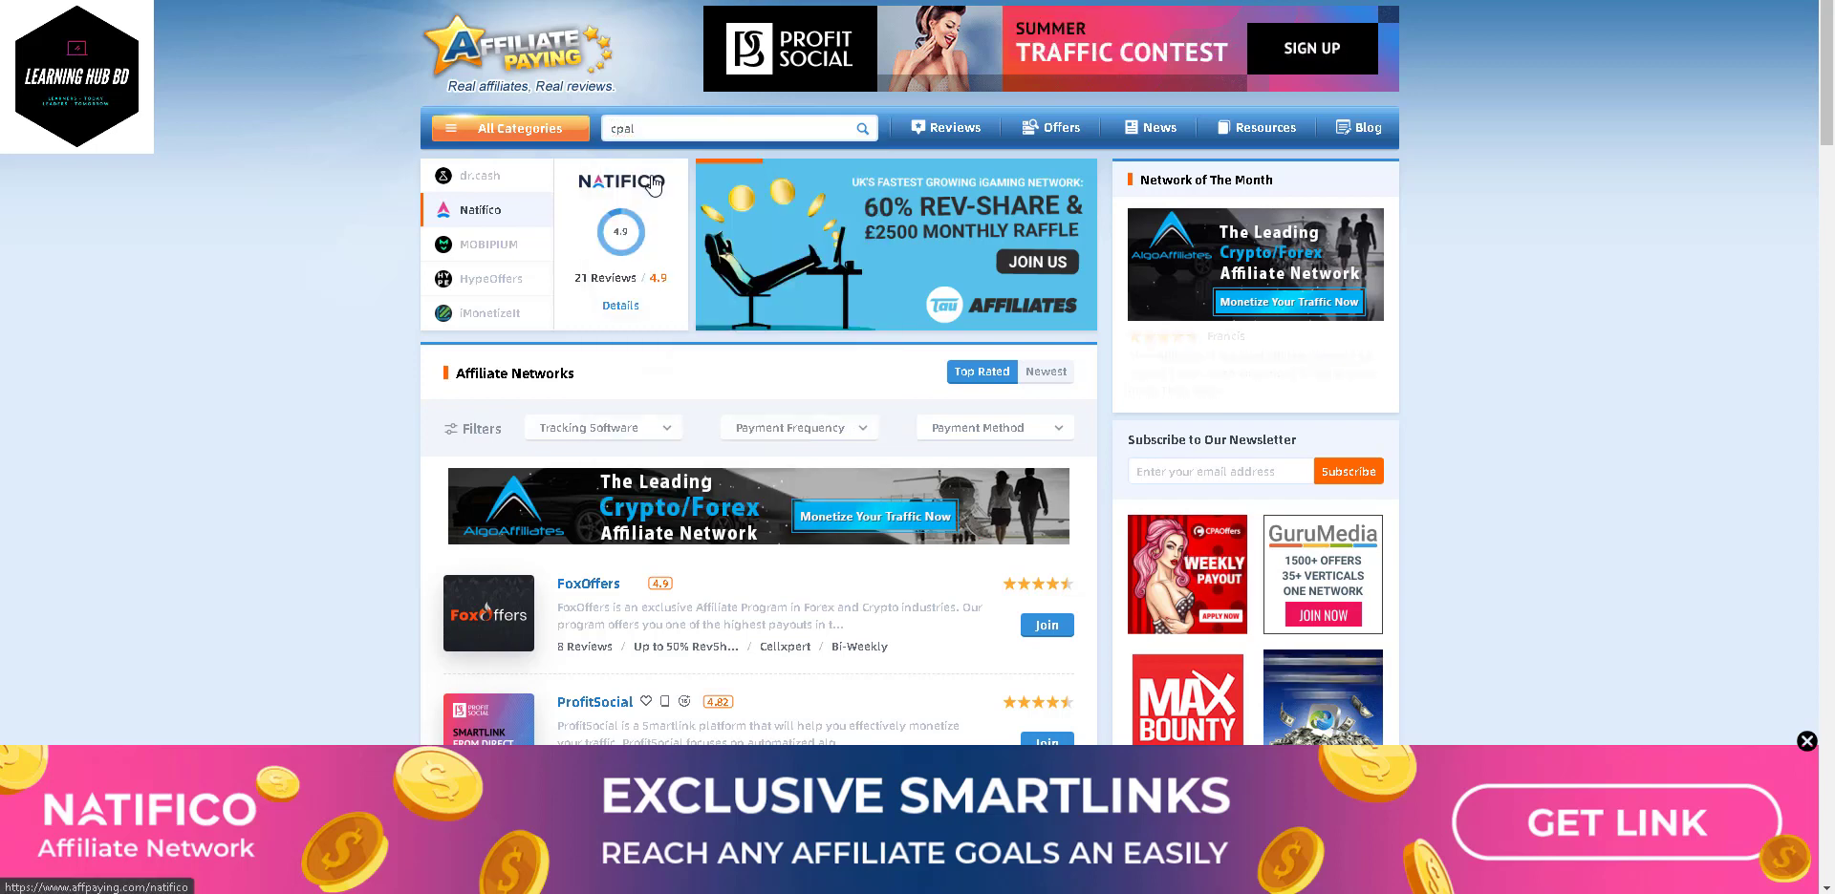
{"action": "left_click", "coordinate": [666, 124]}
{"action": "type", "text": "ead"}
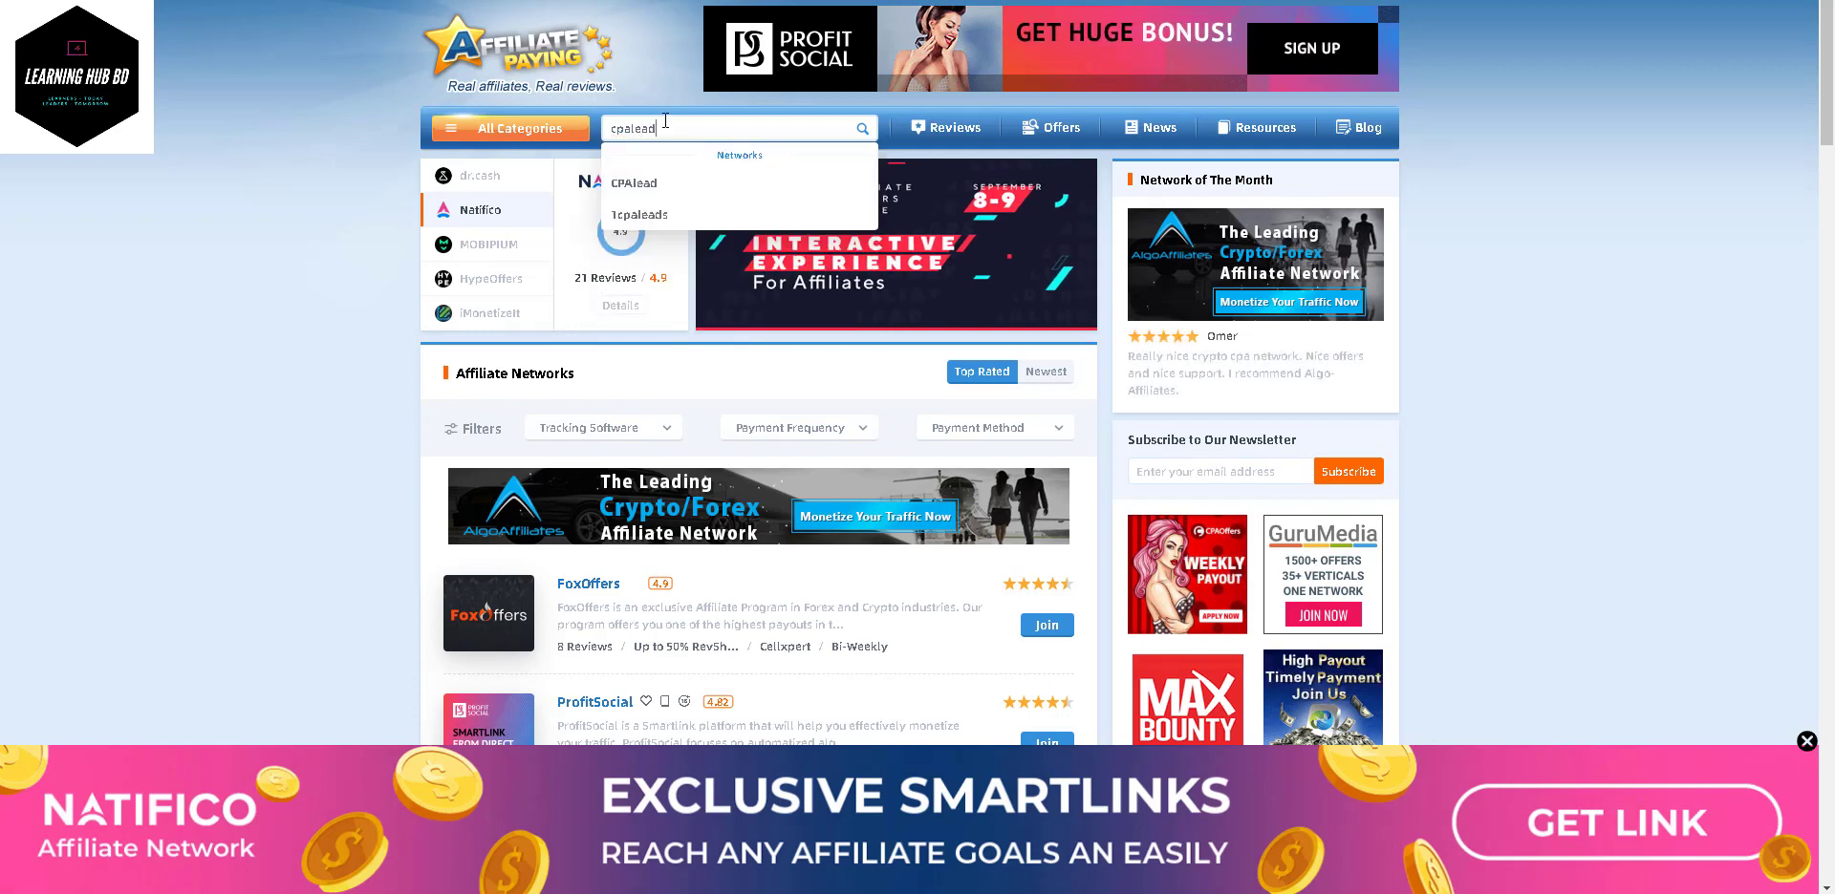
{"action": "key", "text": "Return"}
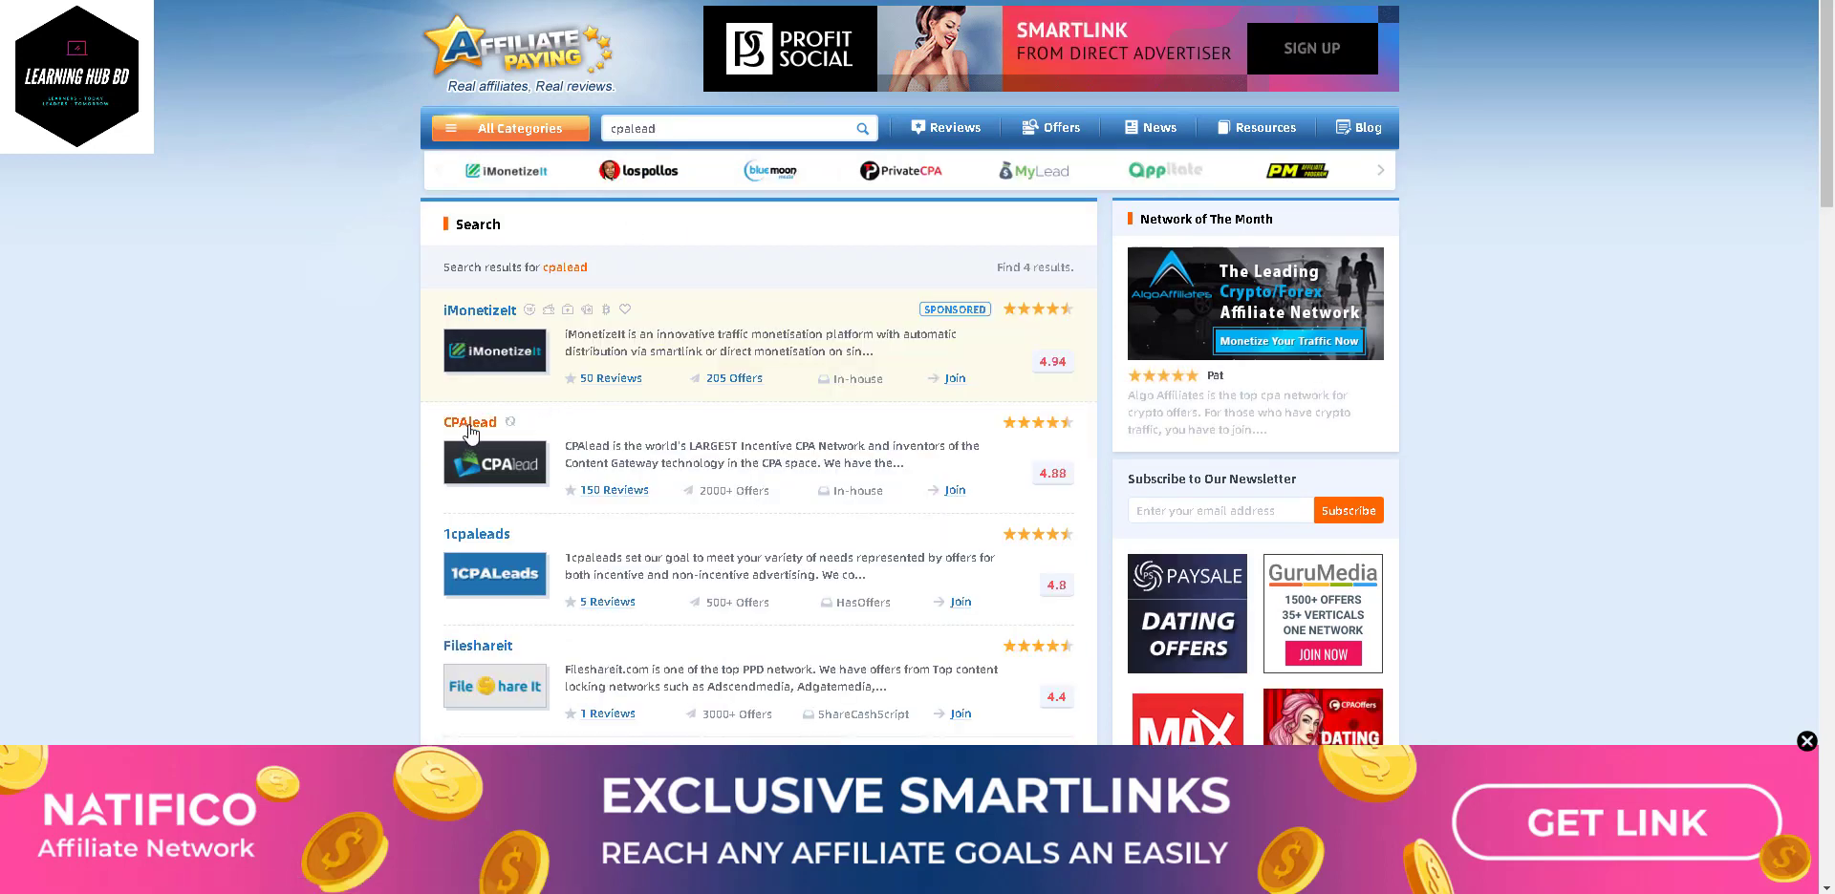
{"action": "left_click", "coordinate": [467, 425]}
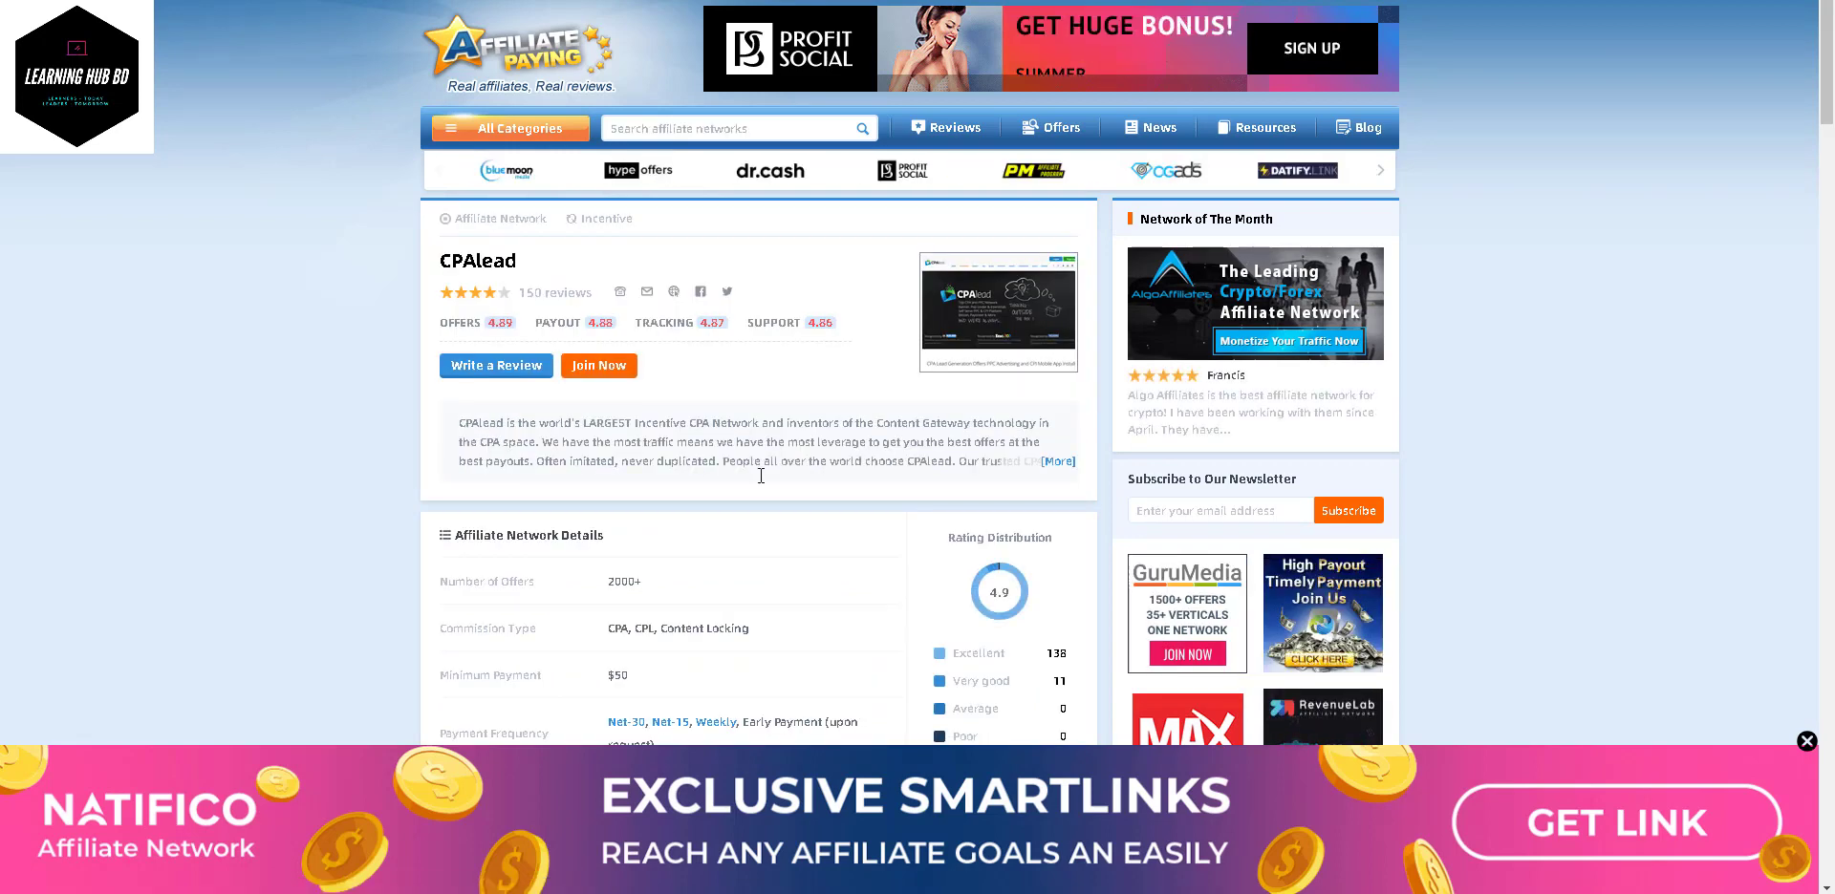
- Close the Natifico ad banner at the bottom and zoom the page in
{"action": "scroll", "coordinate": [760, 475], "scroll_direction": "down", "scroll_amount": 2}
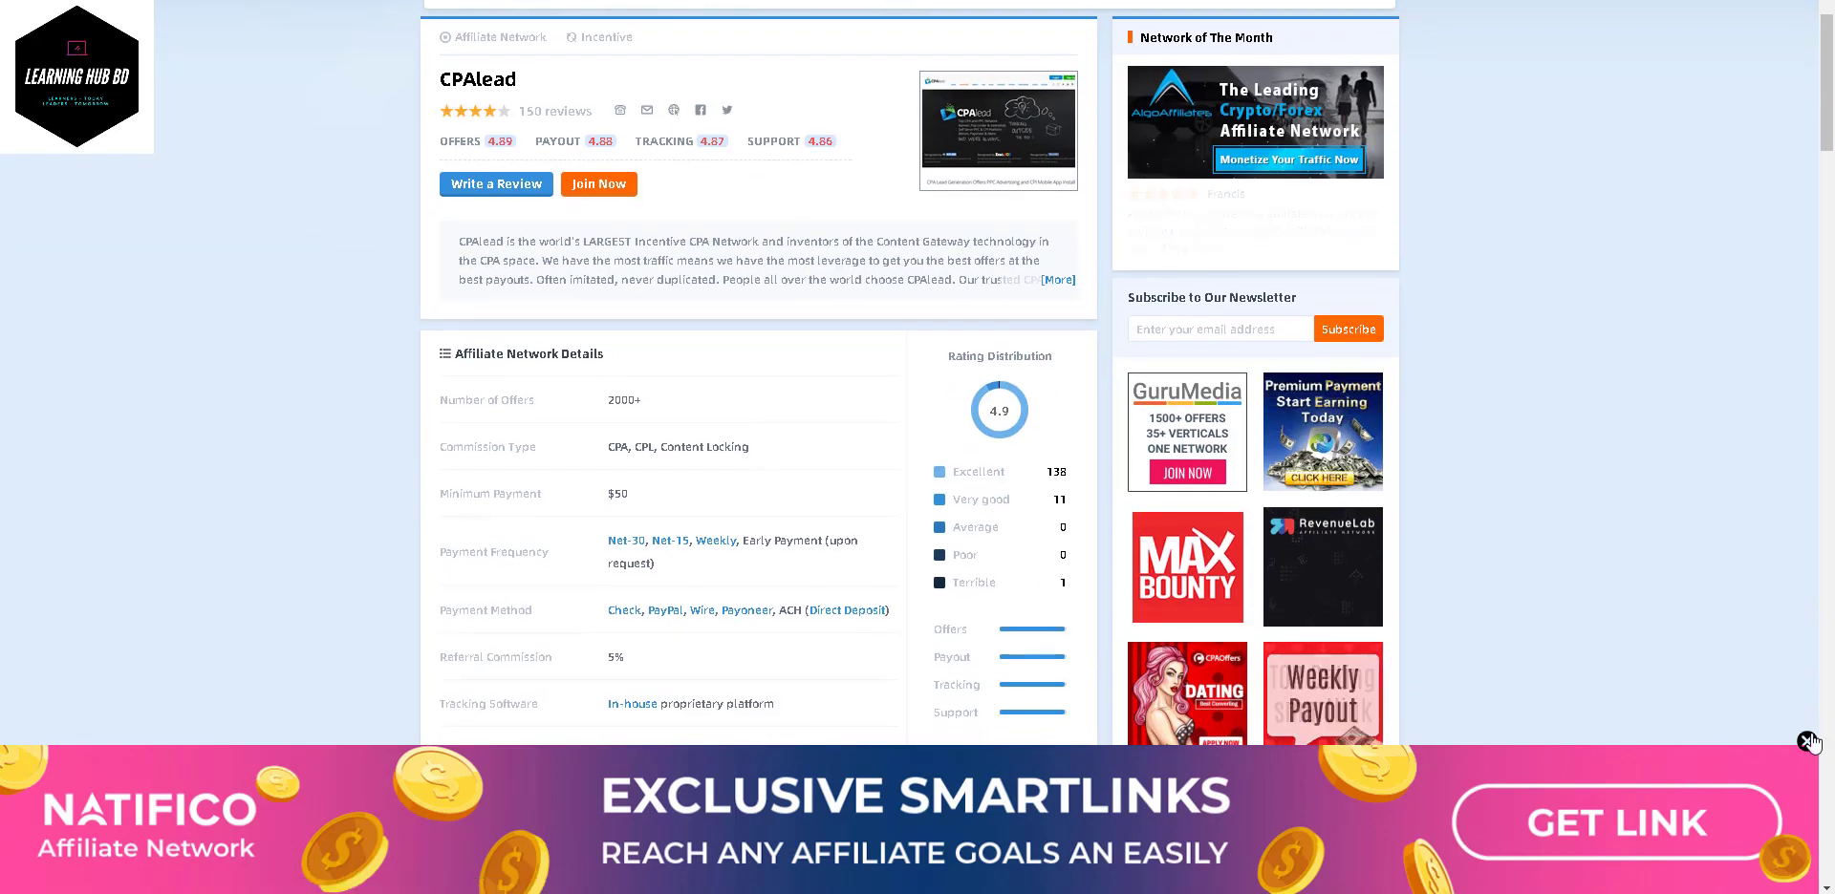
{"action": "left_click", "coordinate": [1806, 741]}
{"action": "scroll", "coordinate": [1160, 321], "scroll_direction": "up", "scroll_amount": 3}
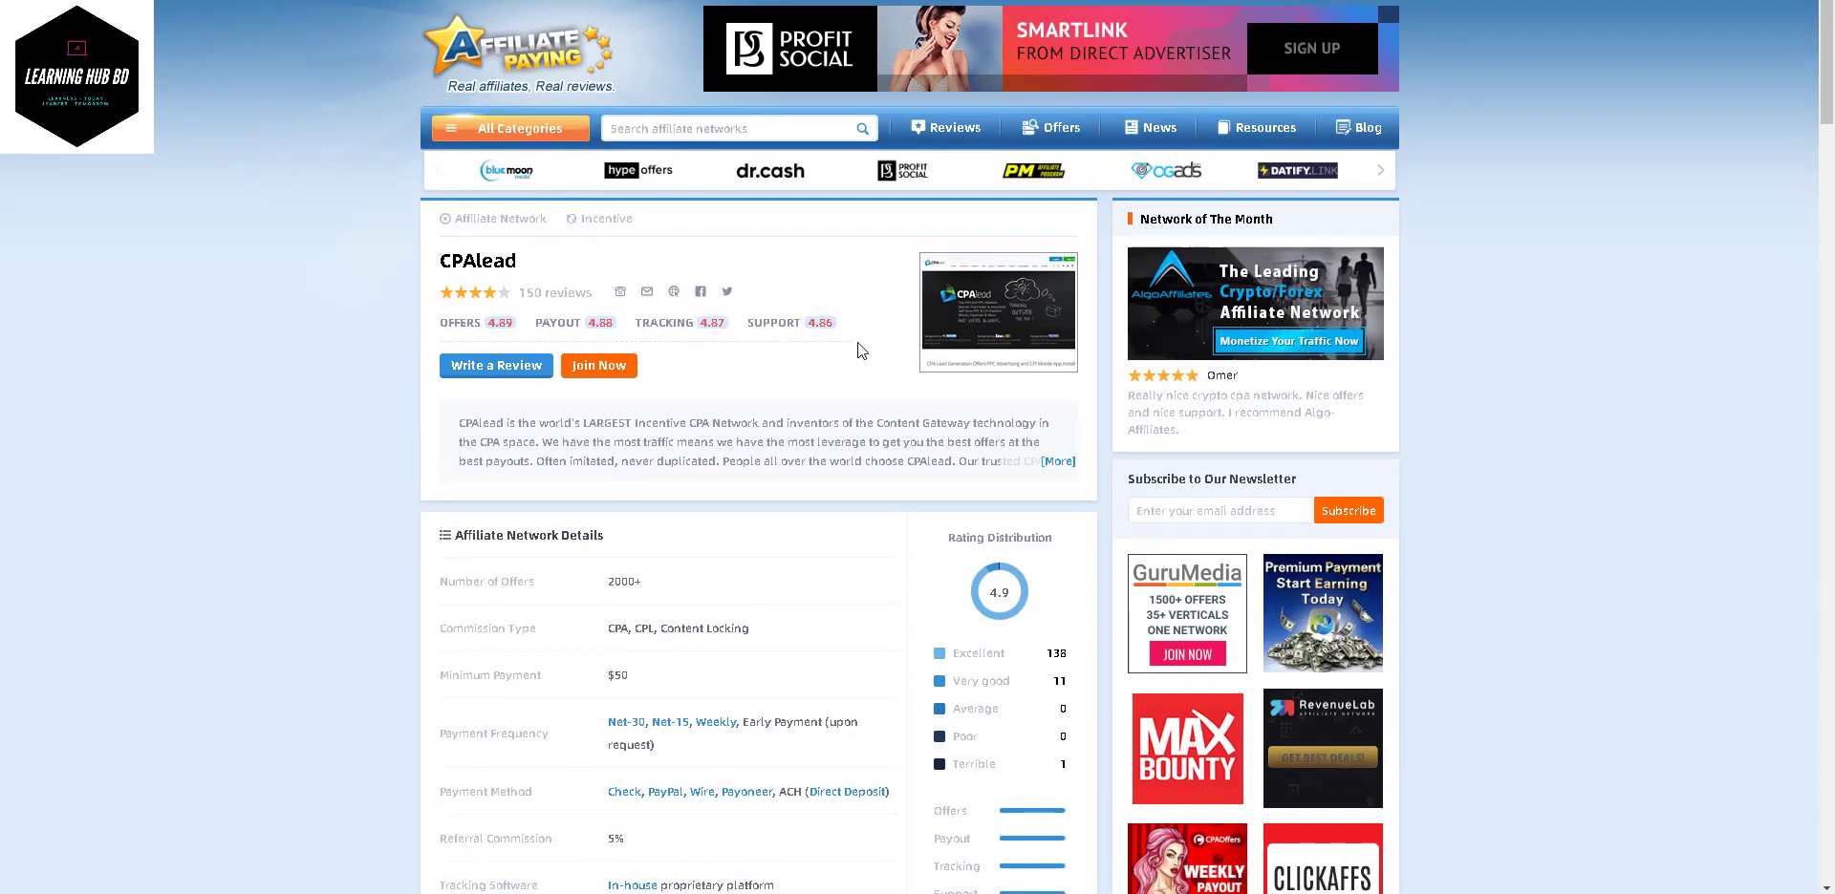
{"action": "key", "text": "ctrl+plus"}
{"action": "key", "text": "ctrl+plus"}
- Highlight the 2000+ offer count, Rating Distribution heading and CPA, CPL, Content Locking commission types
{"action": "scroll", "coordinate": [862, 351], "scroll_direction": "down", "scroll_amount": 1}
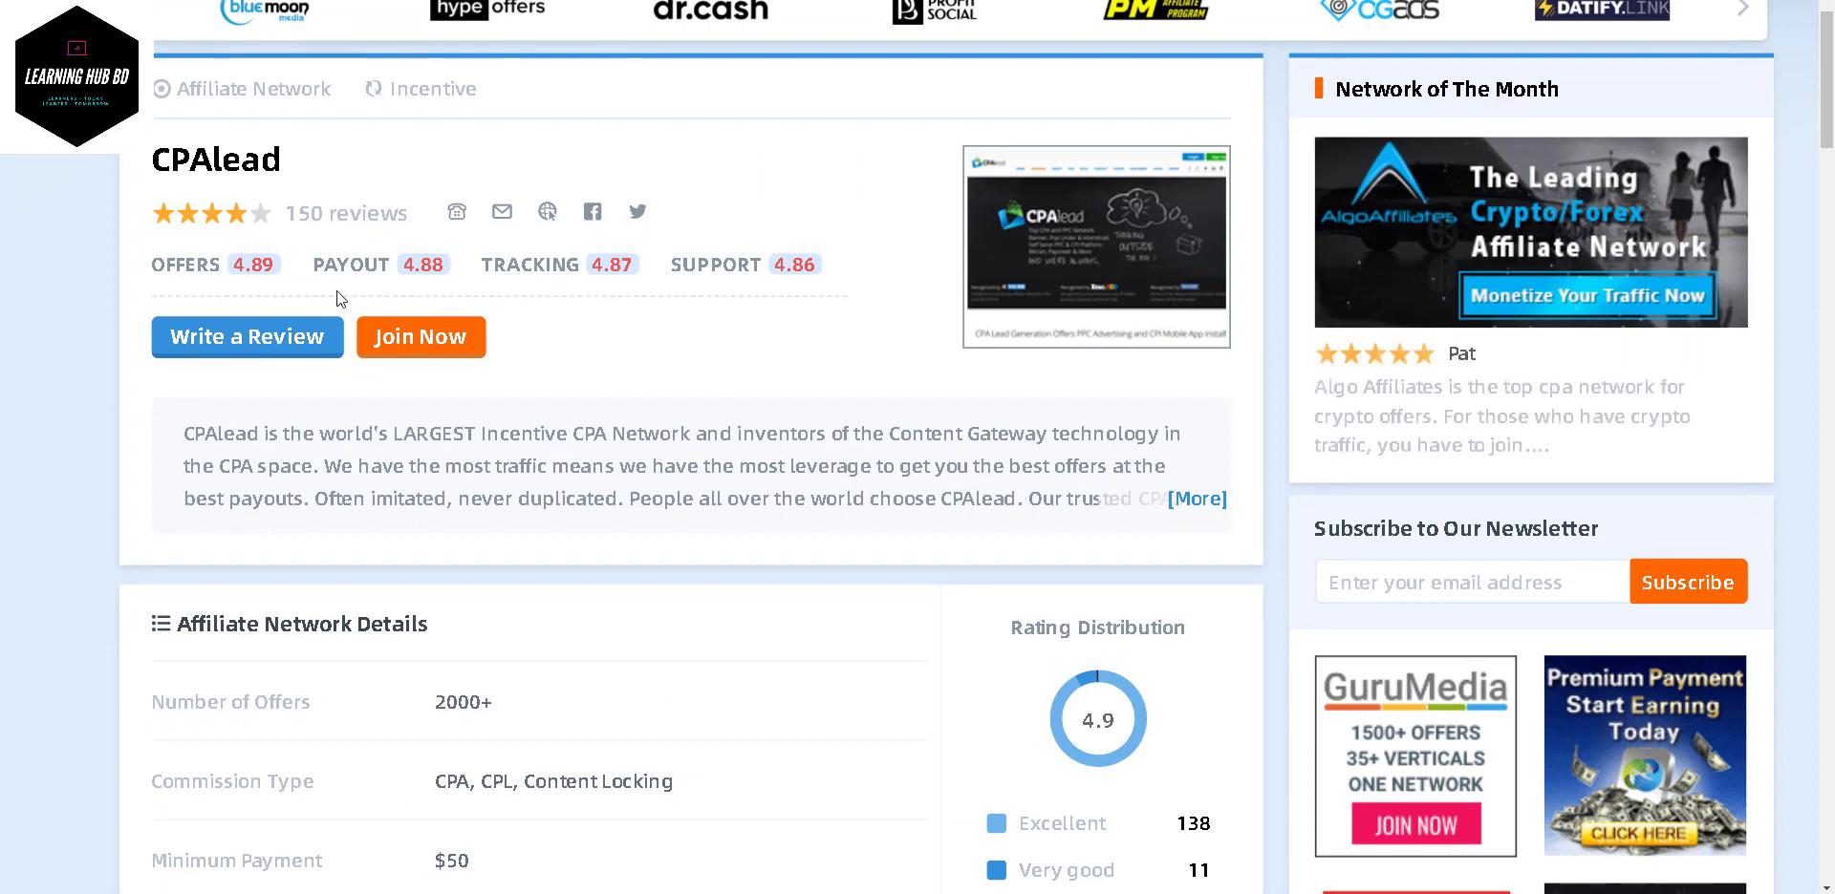
{"action": "scroll", "coordinate": [873, 326], "scroll_direction": "down", "scroll_amount": 4}
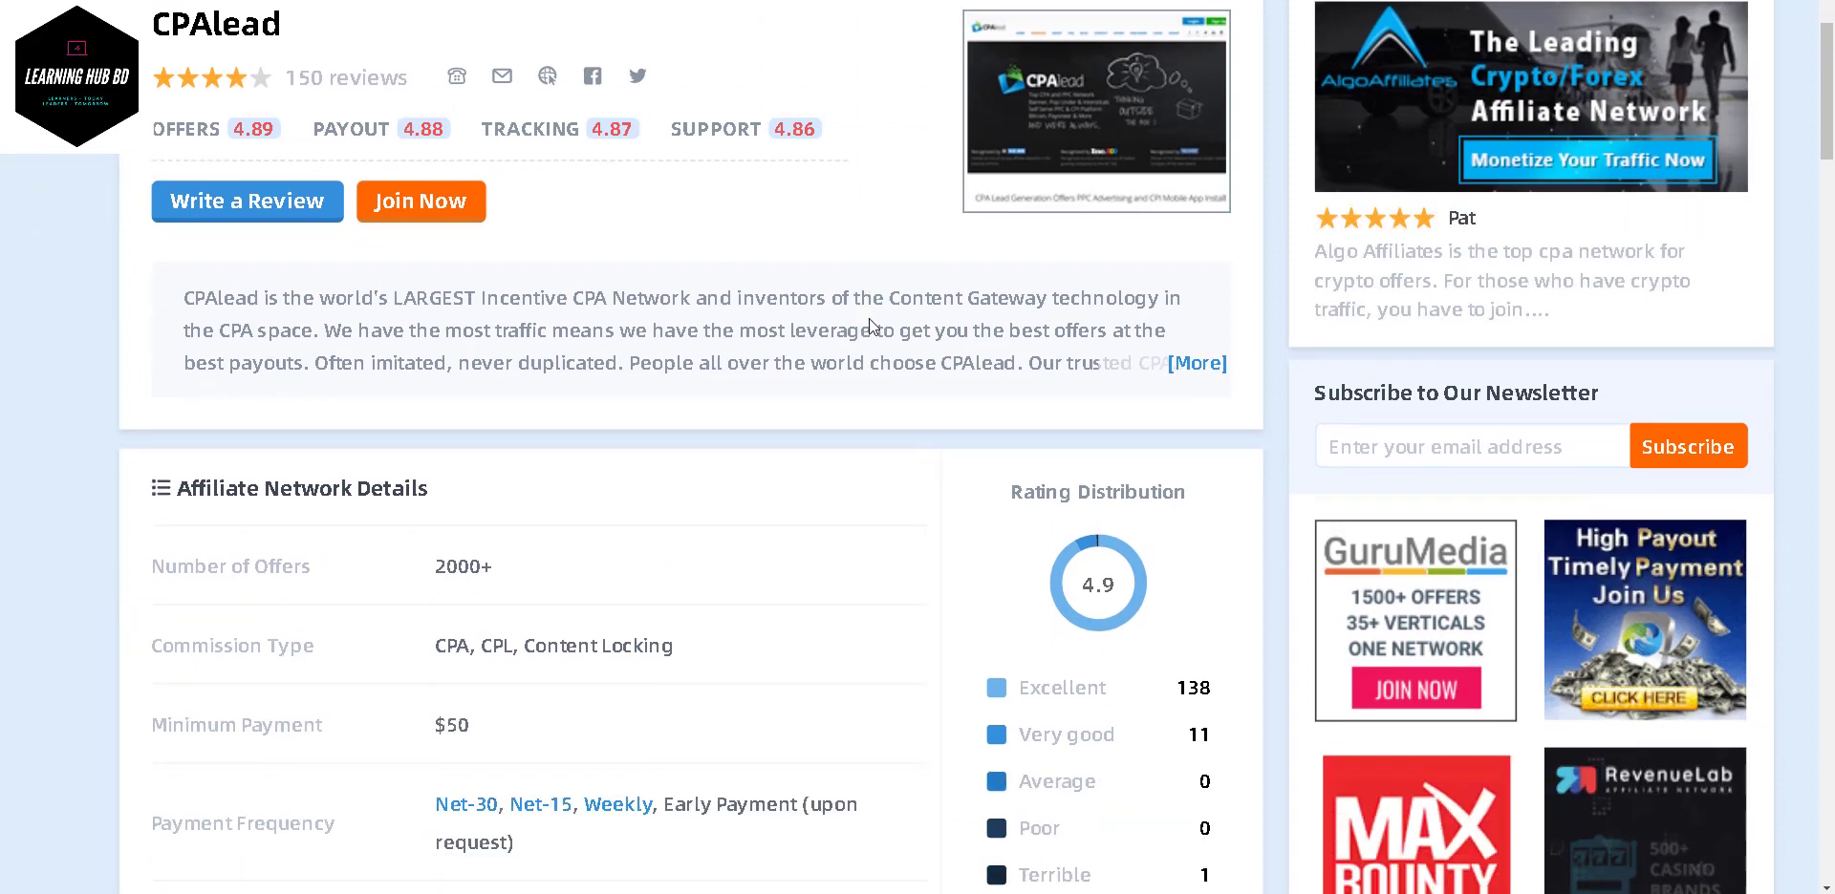
{"action": "left_click_drag", "start_coordinate": [436, 371], "coordinate": [516, 361]}
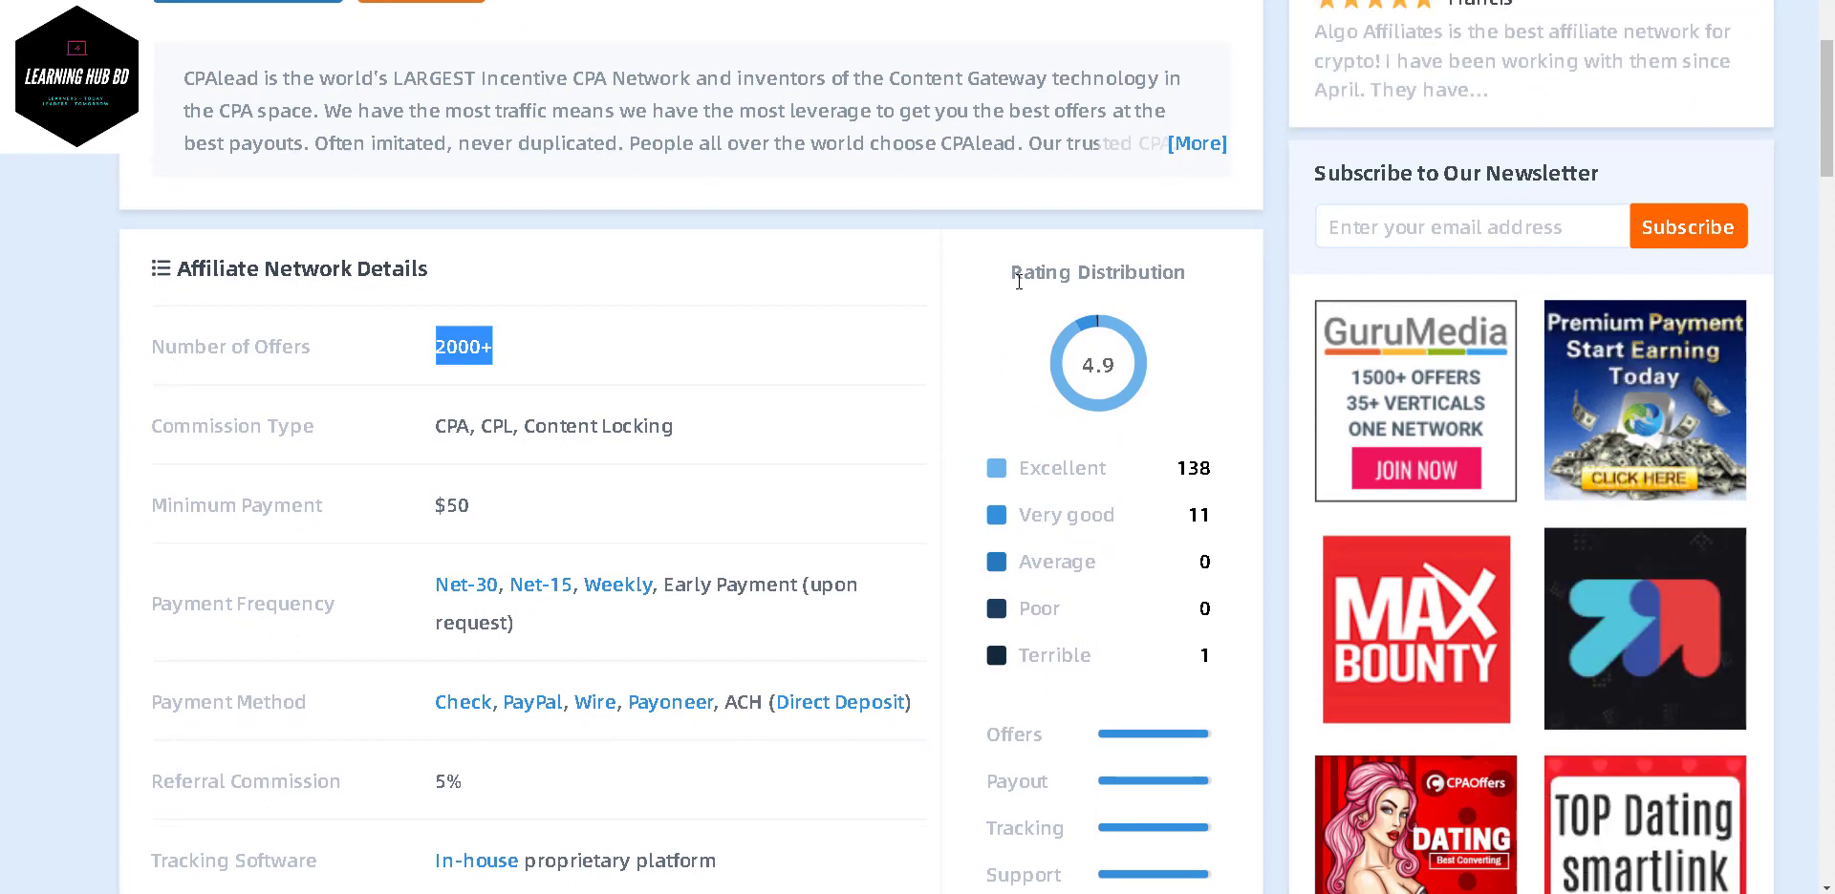
{"action": "left_click_drag", "start_coordinate": [1012, 287], "coordinate": [1187, 279]}
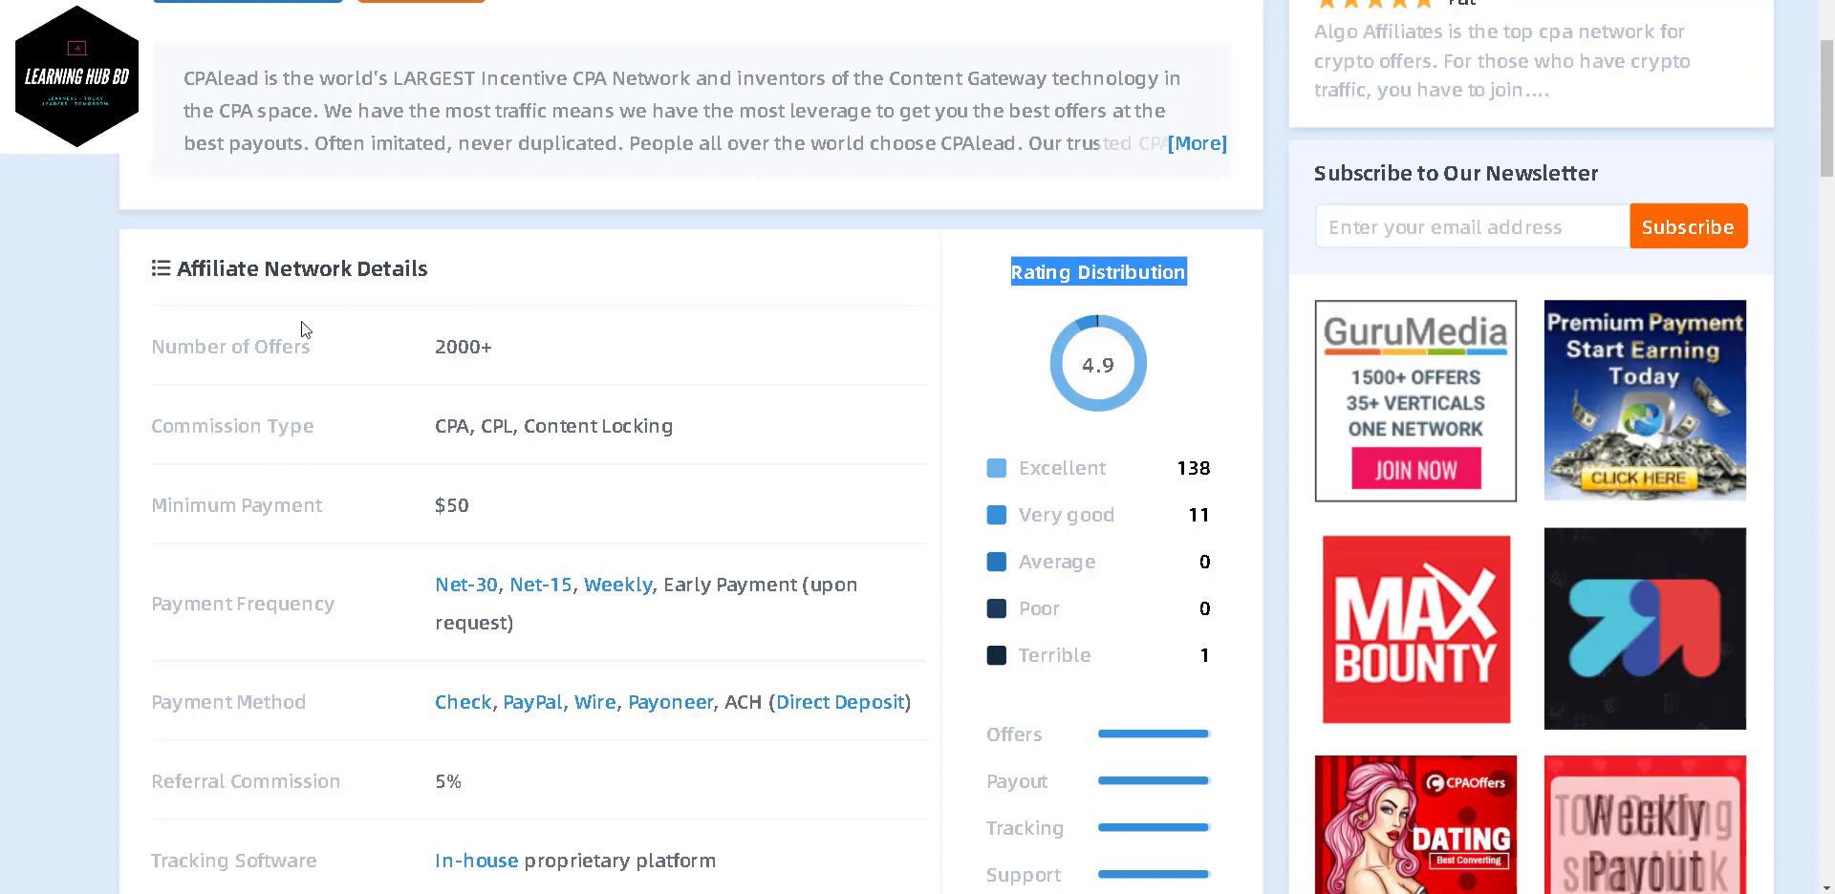
{"action": "left_click_drag", "start_coordinate": [415, 348], "coordinate": [524, 362]}
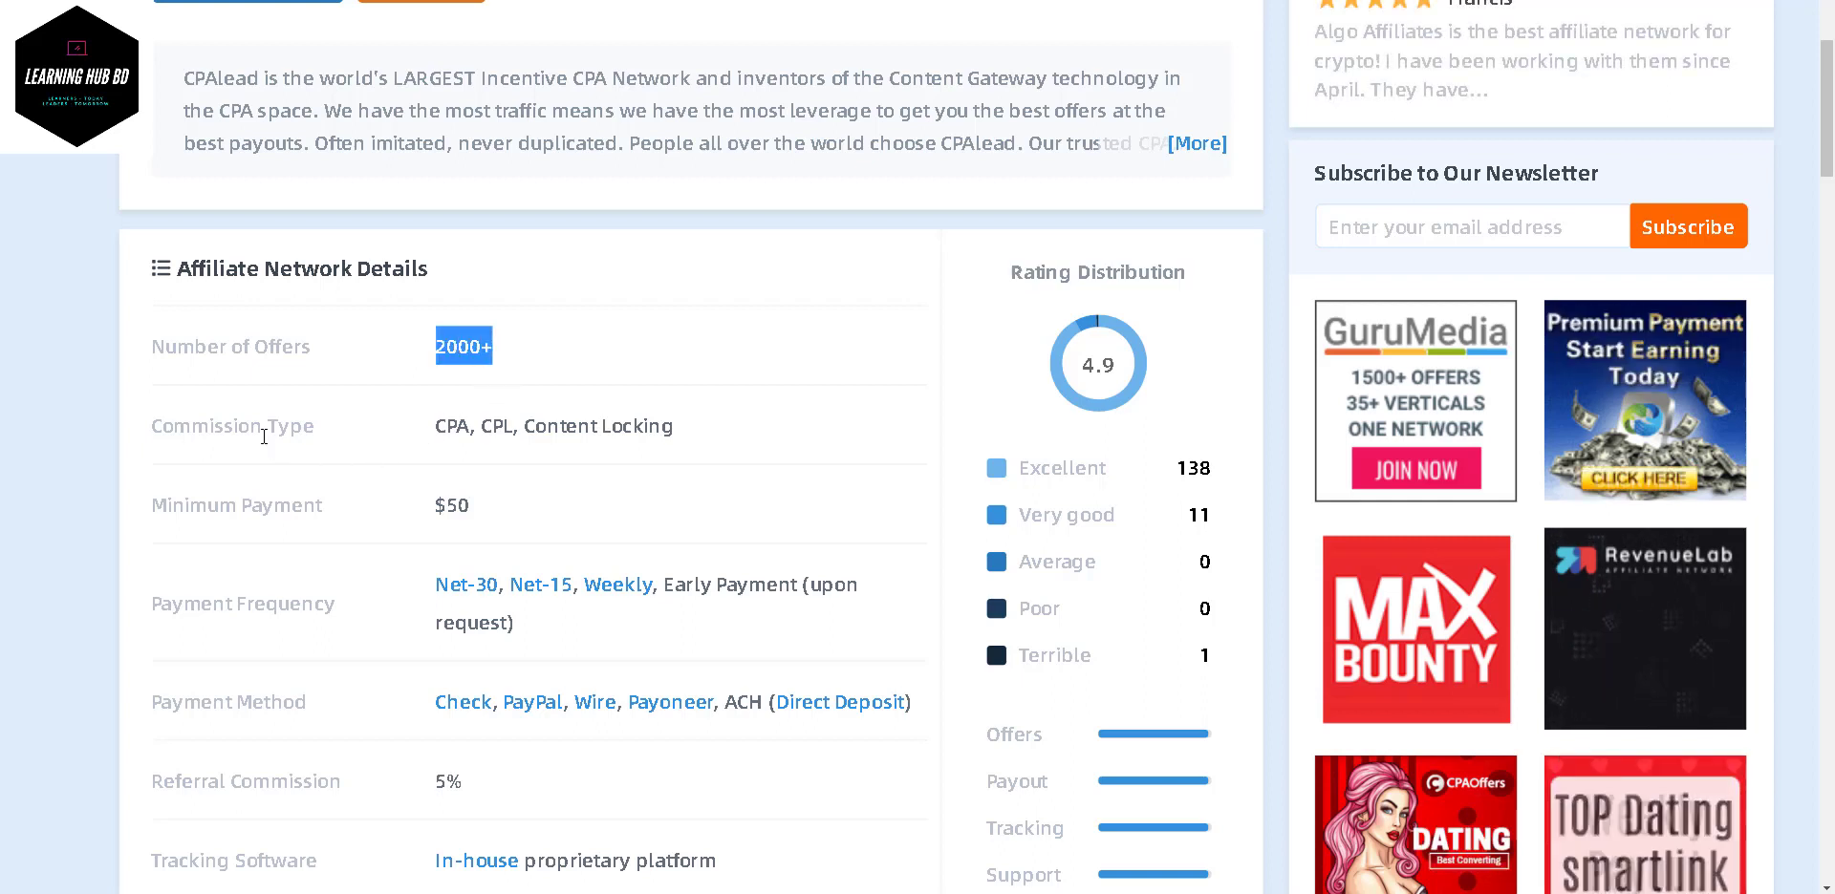
{"action": "left_click_drag", "start_coordinate": [497, 438], "coordinate": [765, 440]}
{"action": "scroll", "coordinate": [764, 434], "scroll_direction": "down", "scroll_amount": 2}
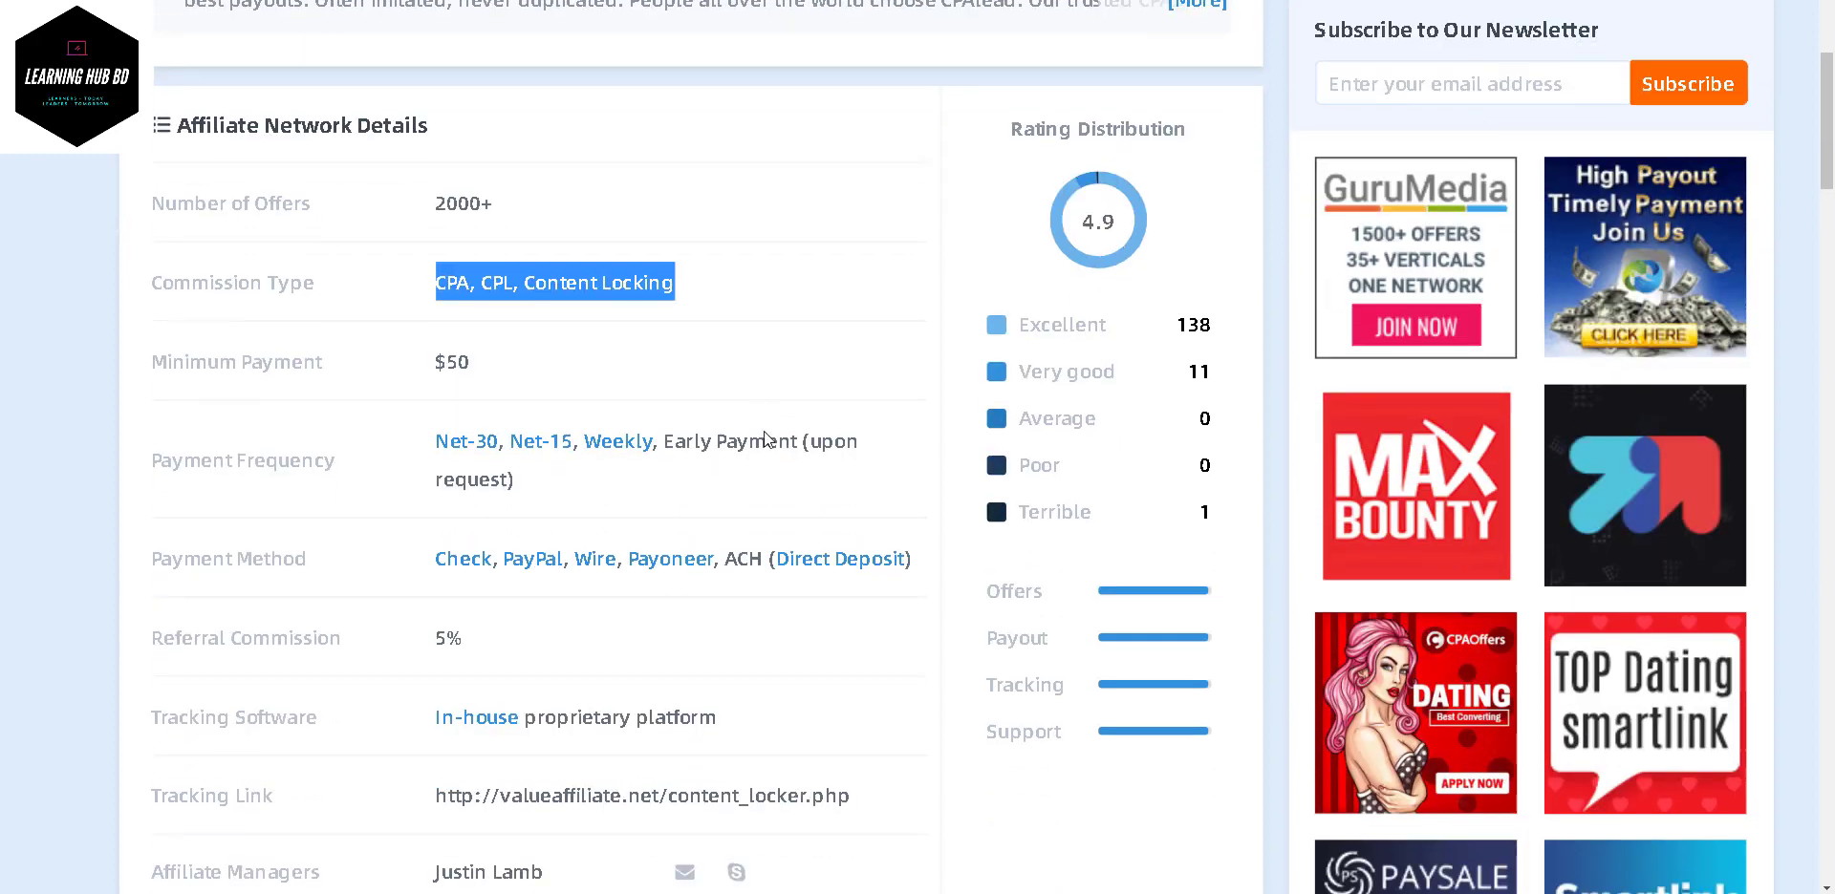
- Highlight the Payment Frequency terms Net-30, Net-15 and Weekly in the details table
{"action": "left_click", "coordinate": [477, 364]}
{"action": "left_click_drag", "start_coordinate": [478, 364], "coordinate": [426, 355]}
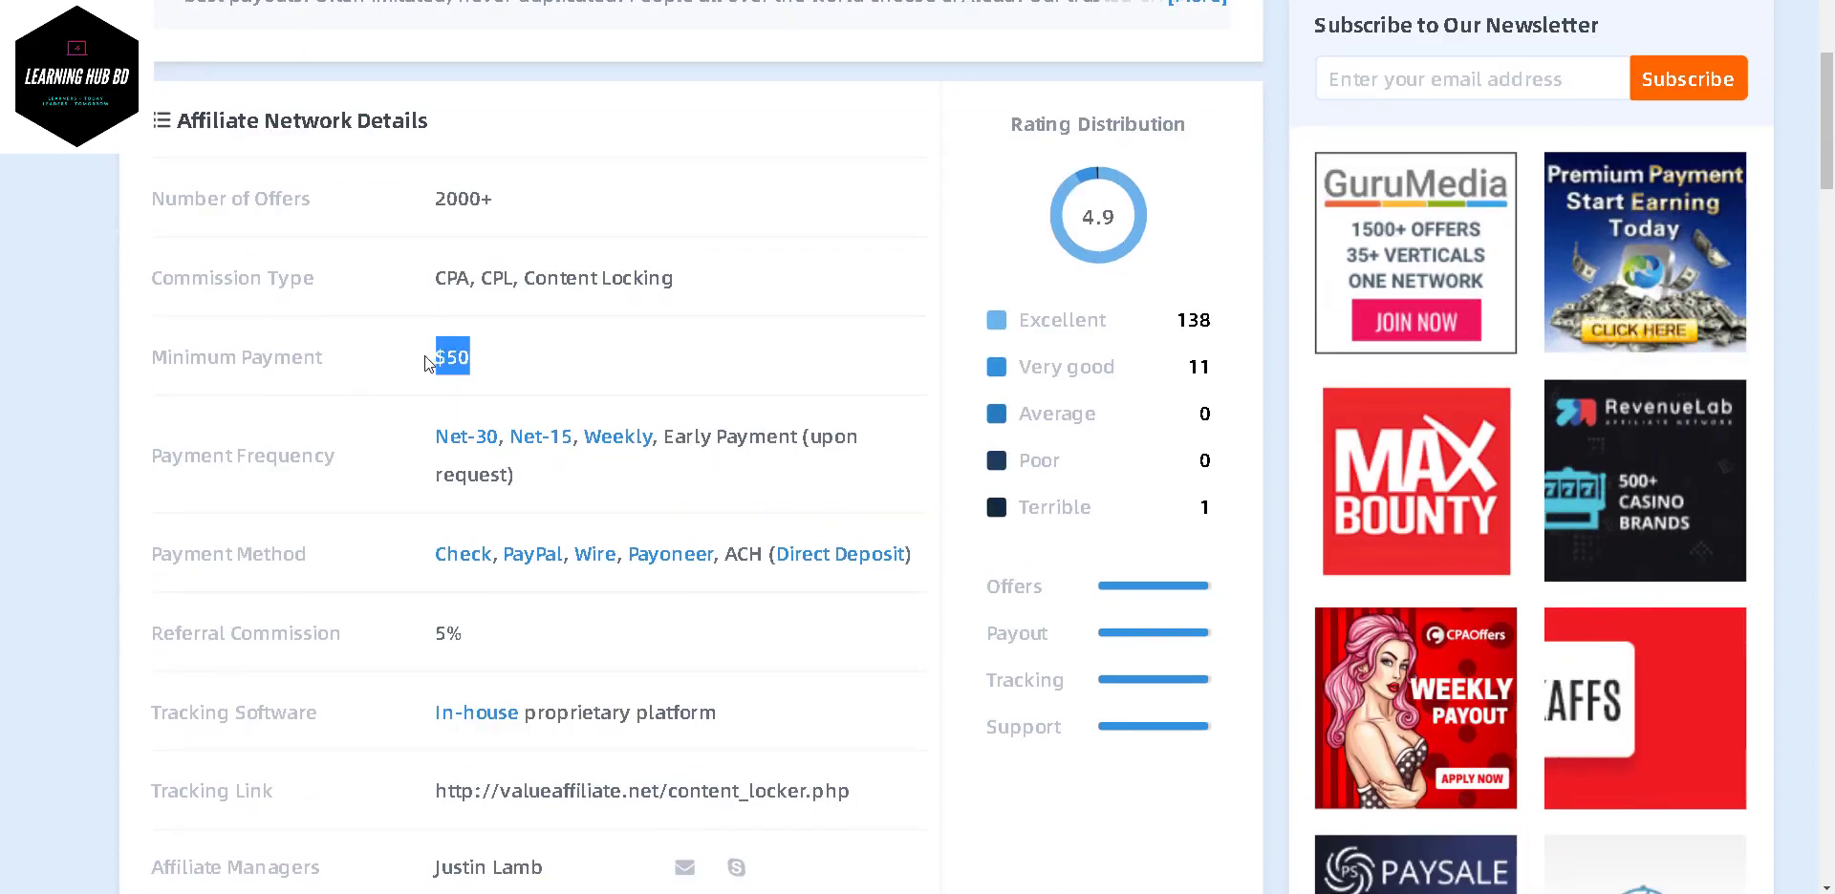
{"action": "scroll", "coordinate": [565, 387], "scroll_direction": "down", "scroll_amount": 2}
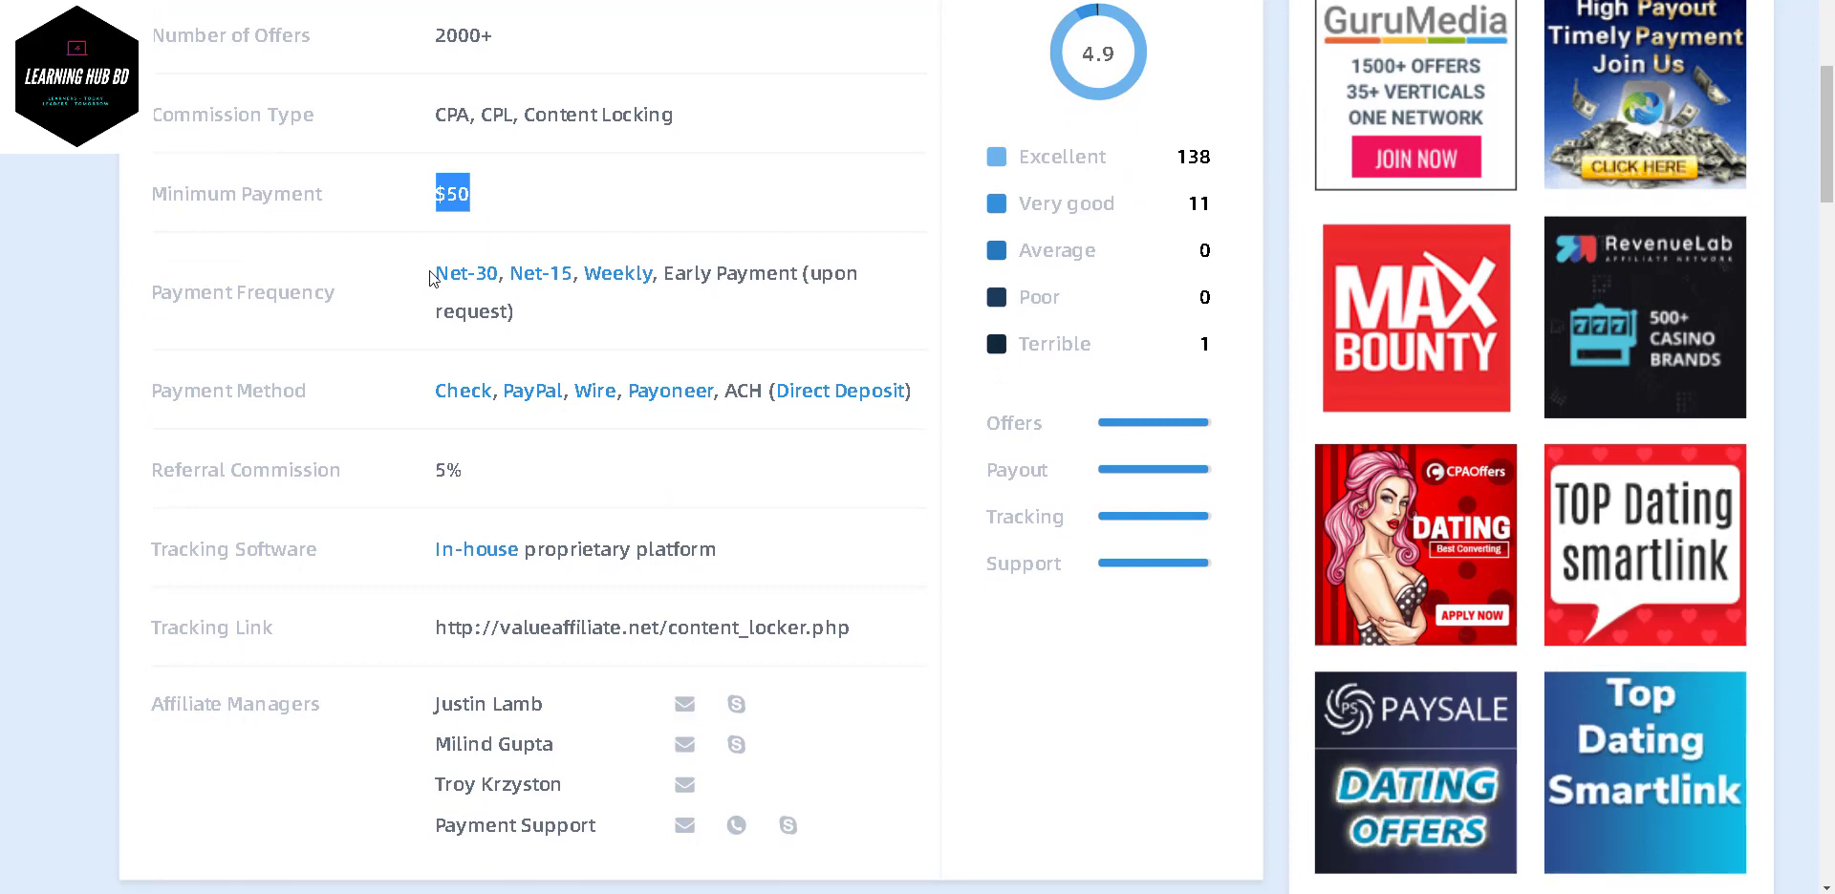
{"action": "left_click_drag", "start_coordinate": [435, 275], "coordinate": [675, 335]}
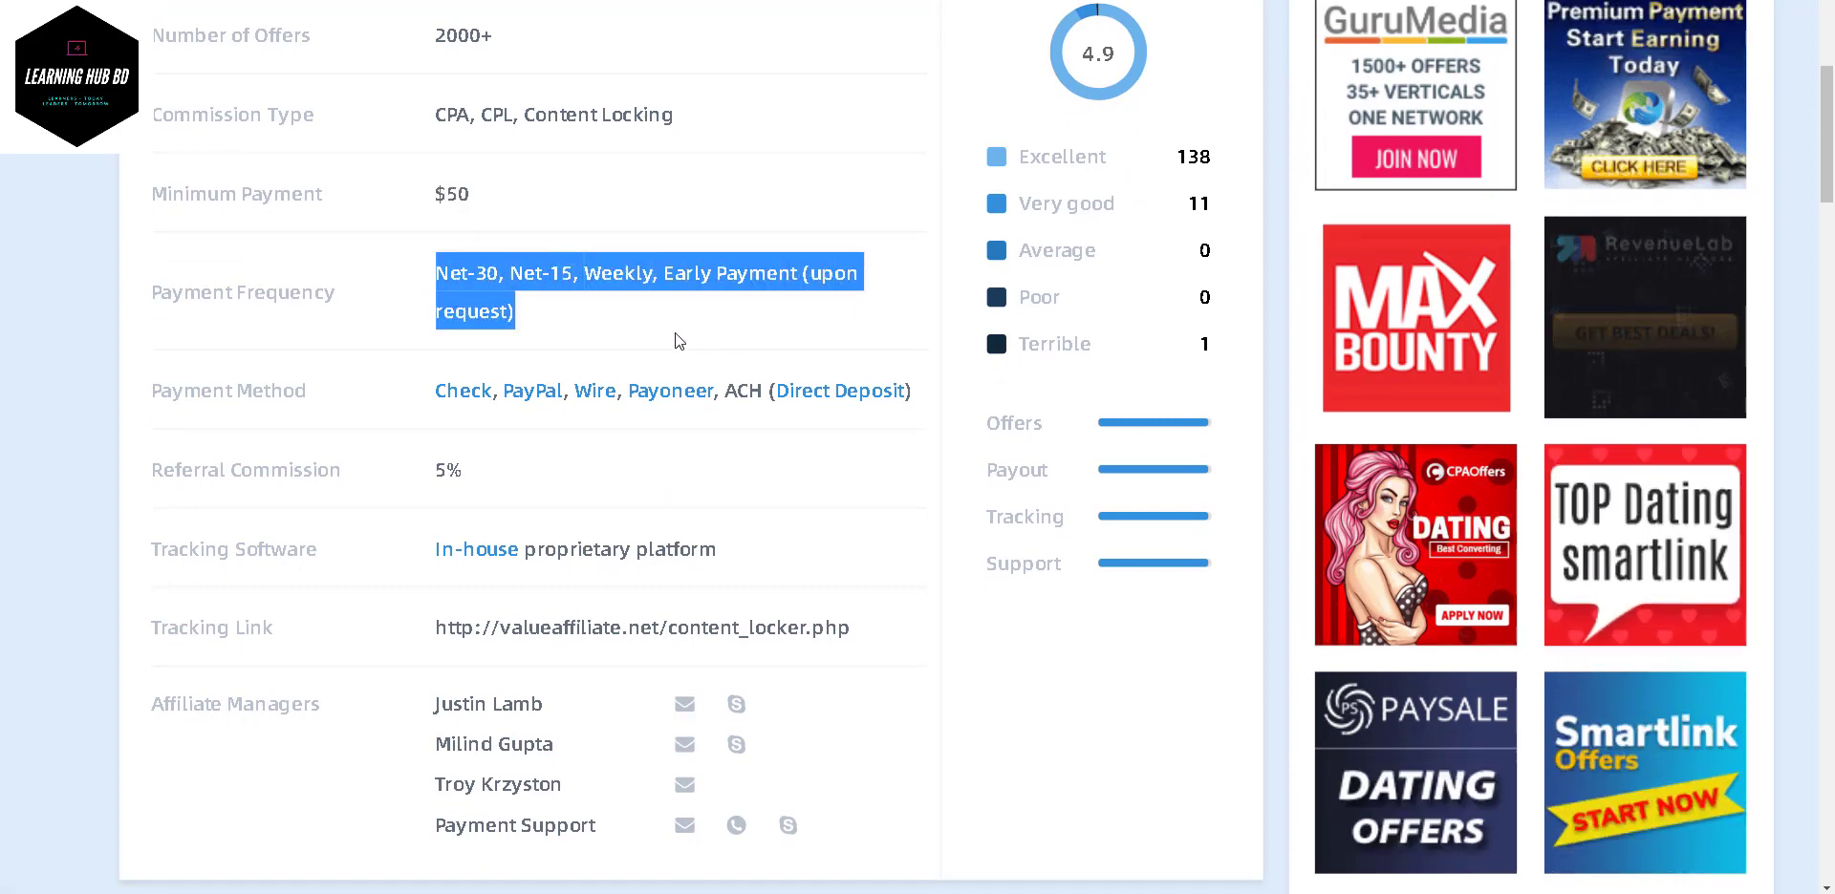
{"action": "left_click", "coordinate": [588, 337]}
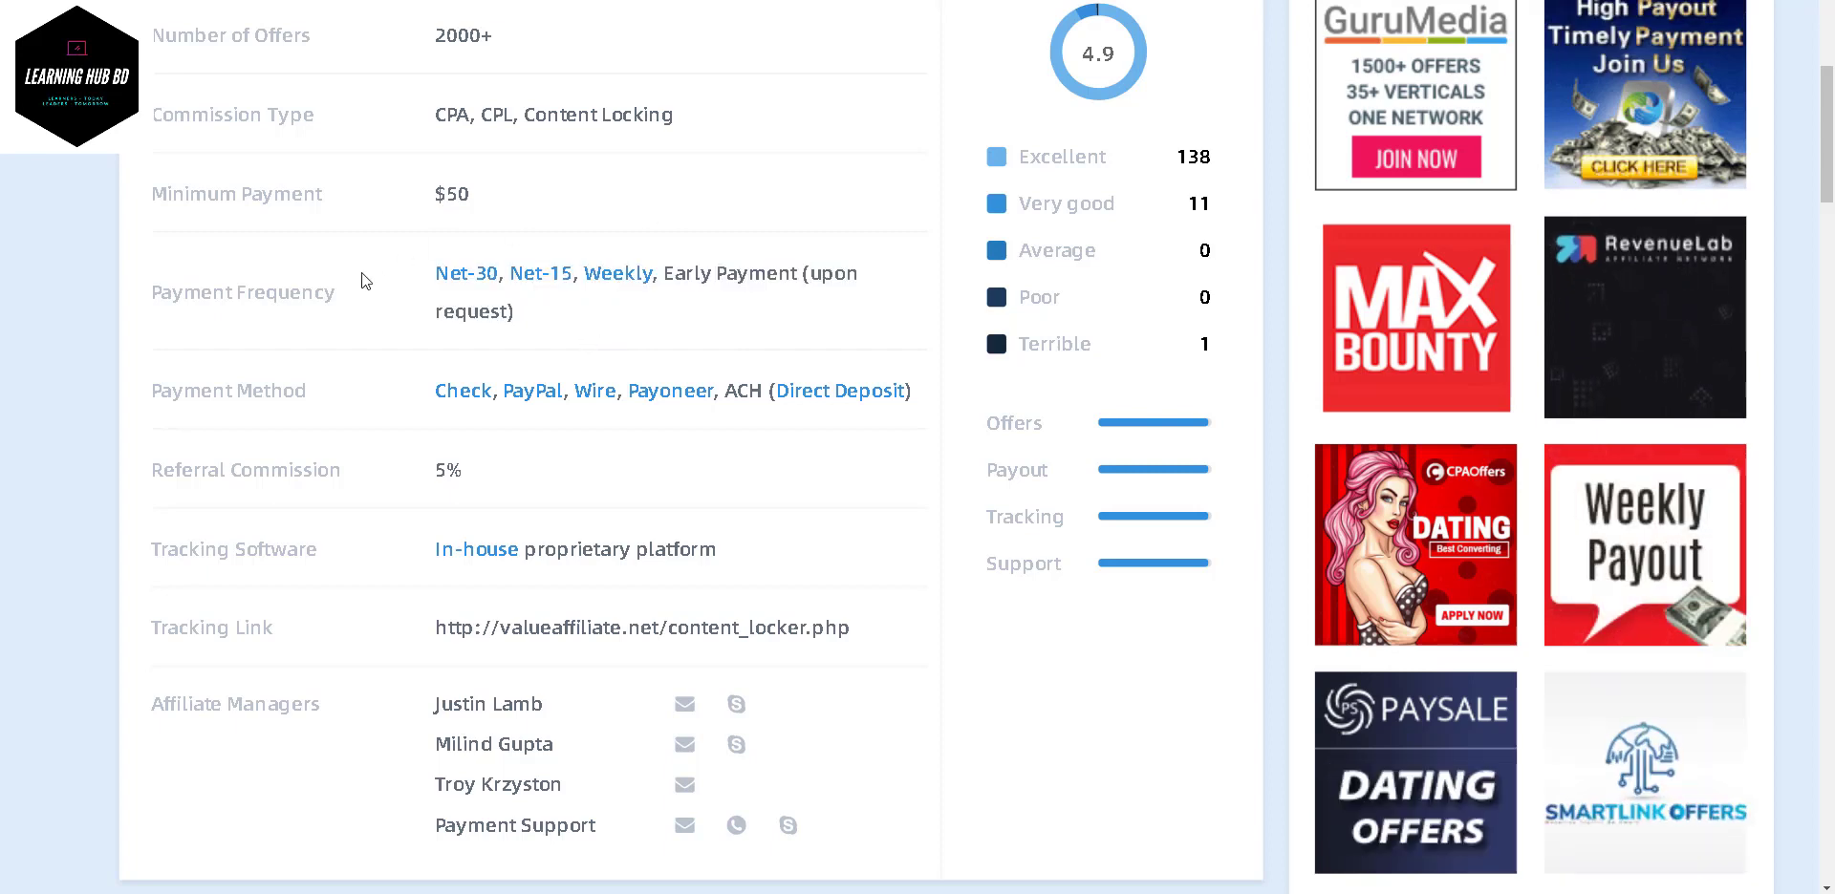
{"action": "left_click_drag", "start_coordinate": [435, 275], "coordinate": [658, 280]}
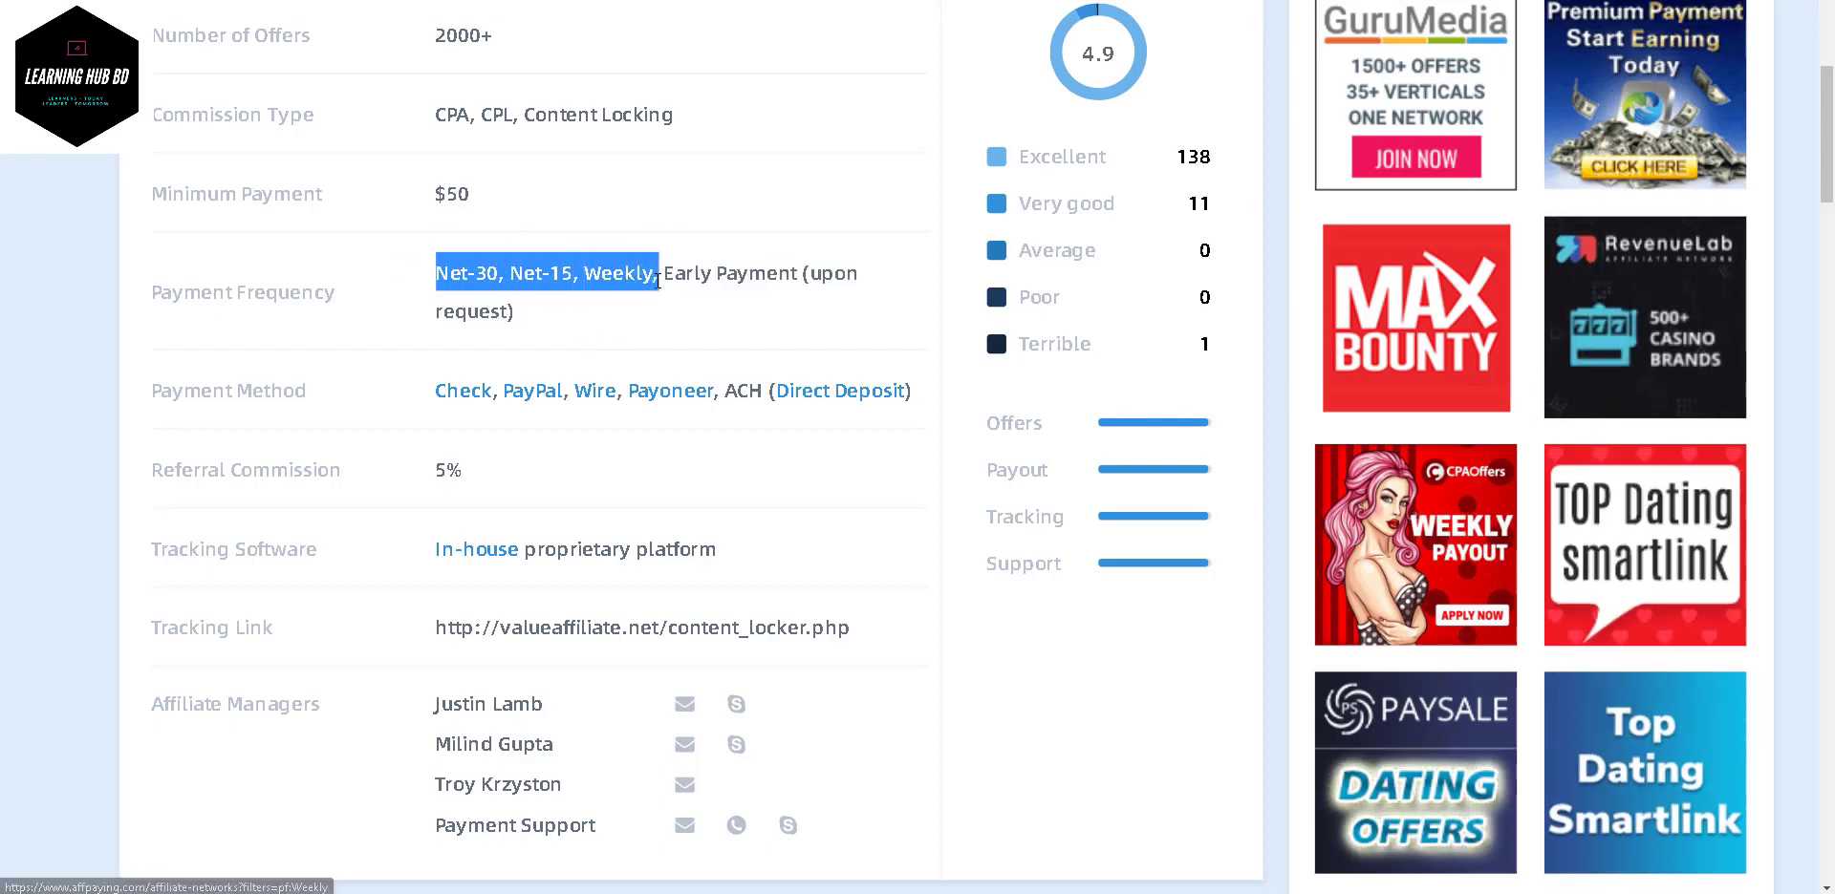
{"action": "left_click", "coordinate": [430, 281]}
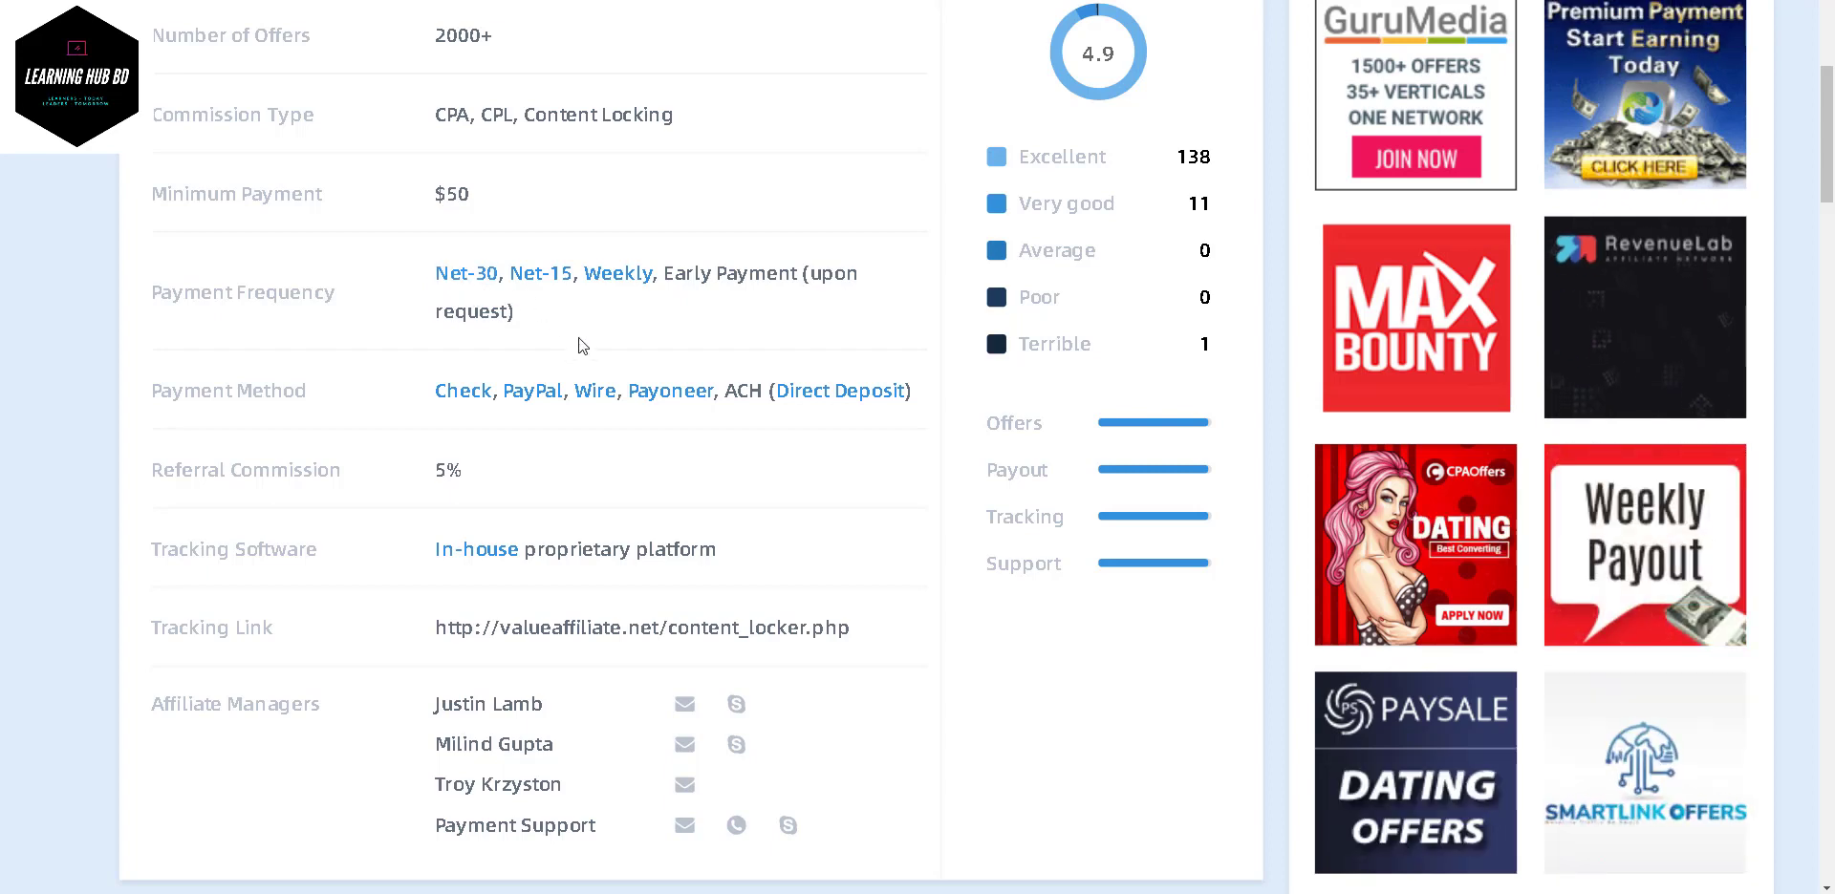
- Highlight the ACH (Direct Deposit) payment method and the 5% referral commission
{"action": "scroll", "coordinate": [582, 346], "scroll_direction": "down", "scroll_amount": 2}
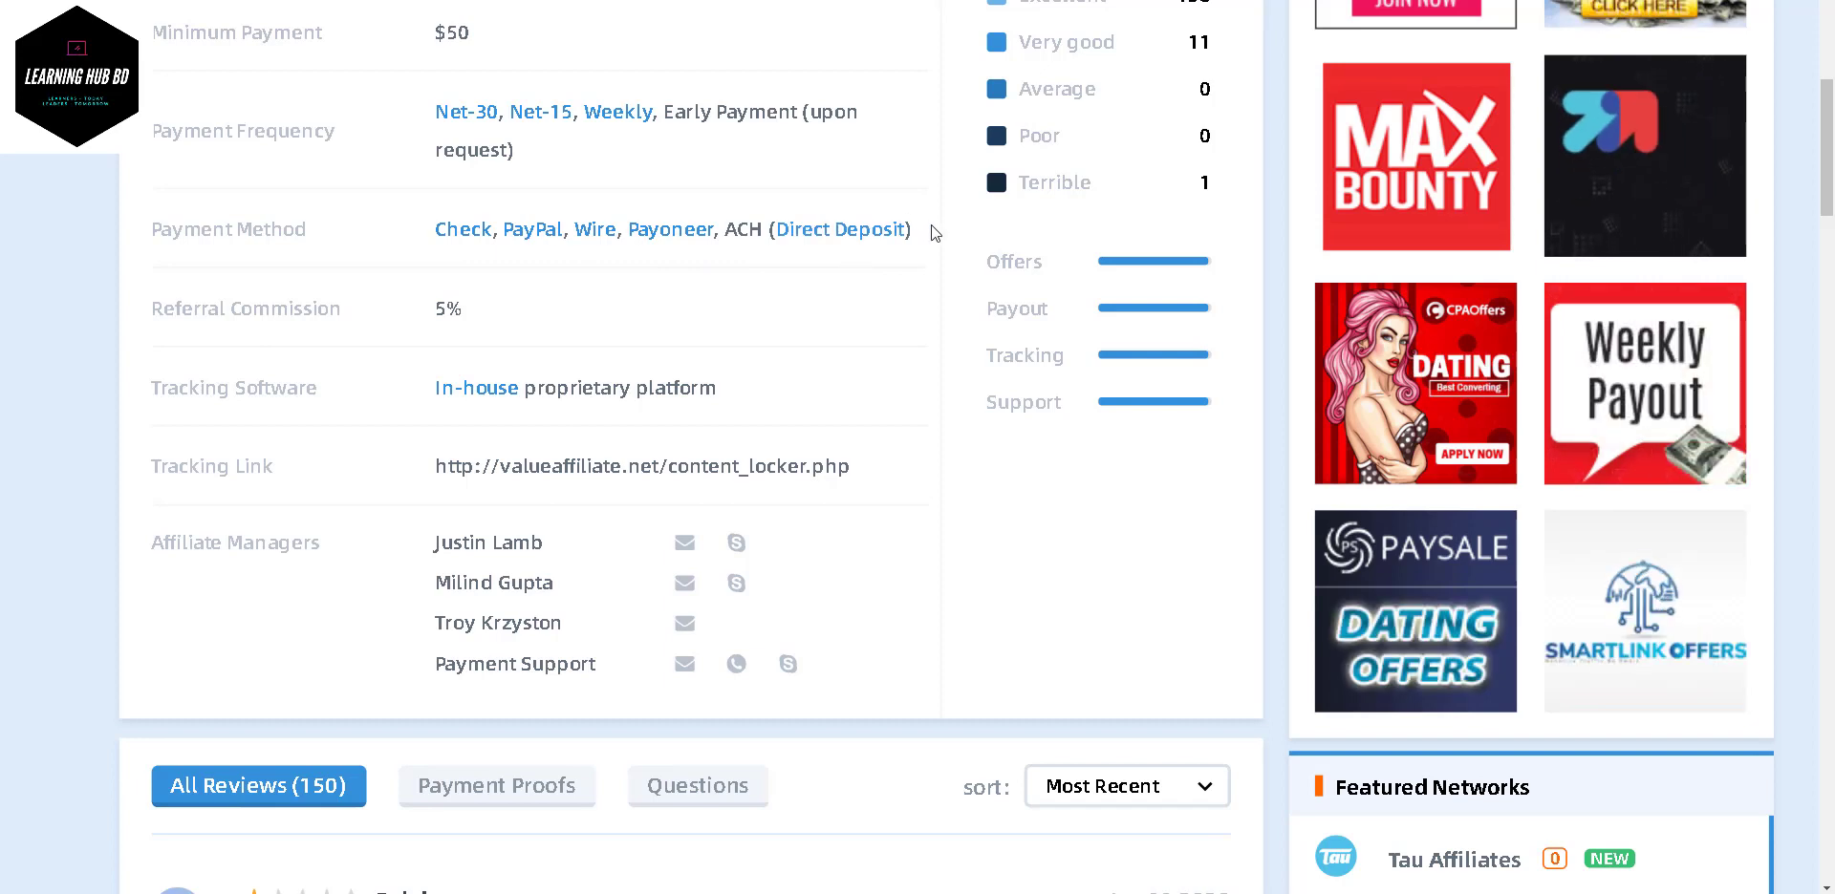
{"action": "left_click_drag", "start_coordinate": [930, 226], "coordinate": [724, 230]}
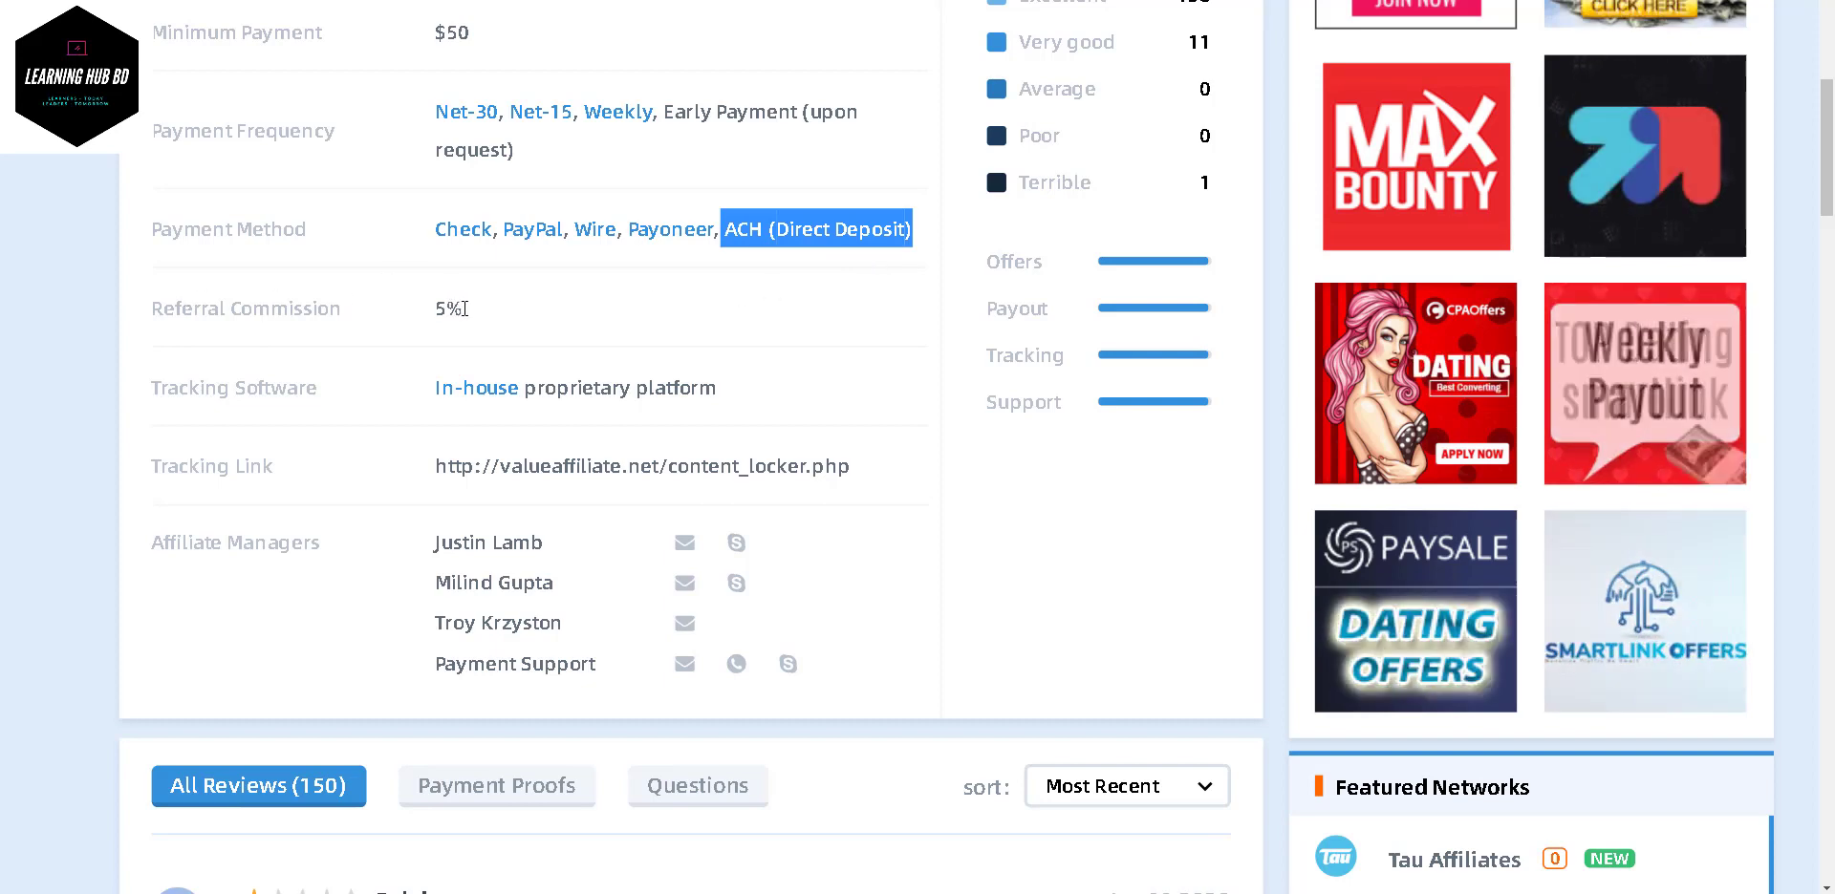
{"action": "left_click_drag", "start_coordinate": [465, 307], "coordinate": [411, 317]}
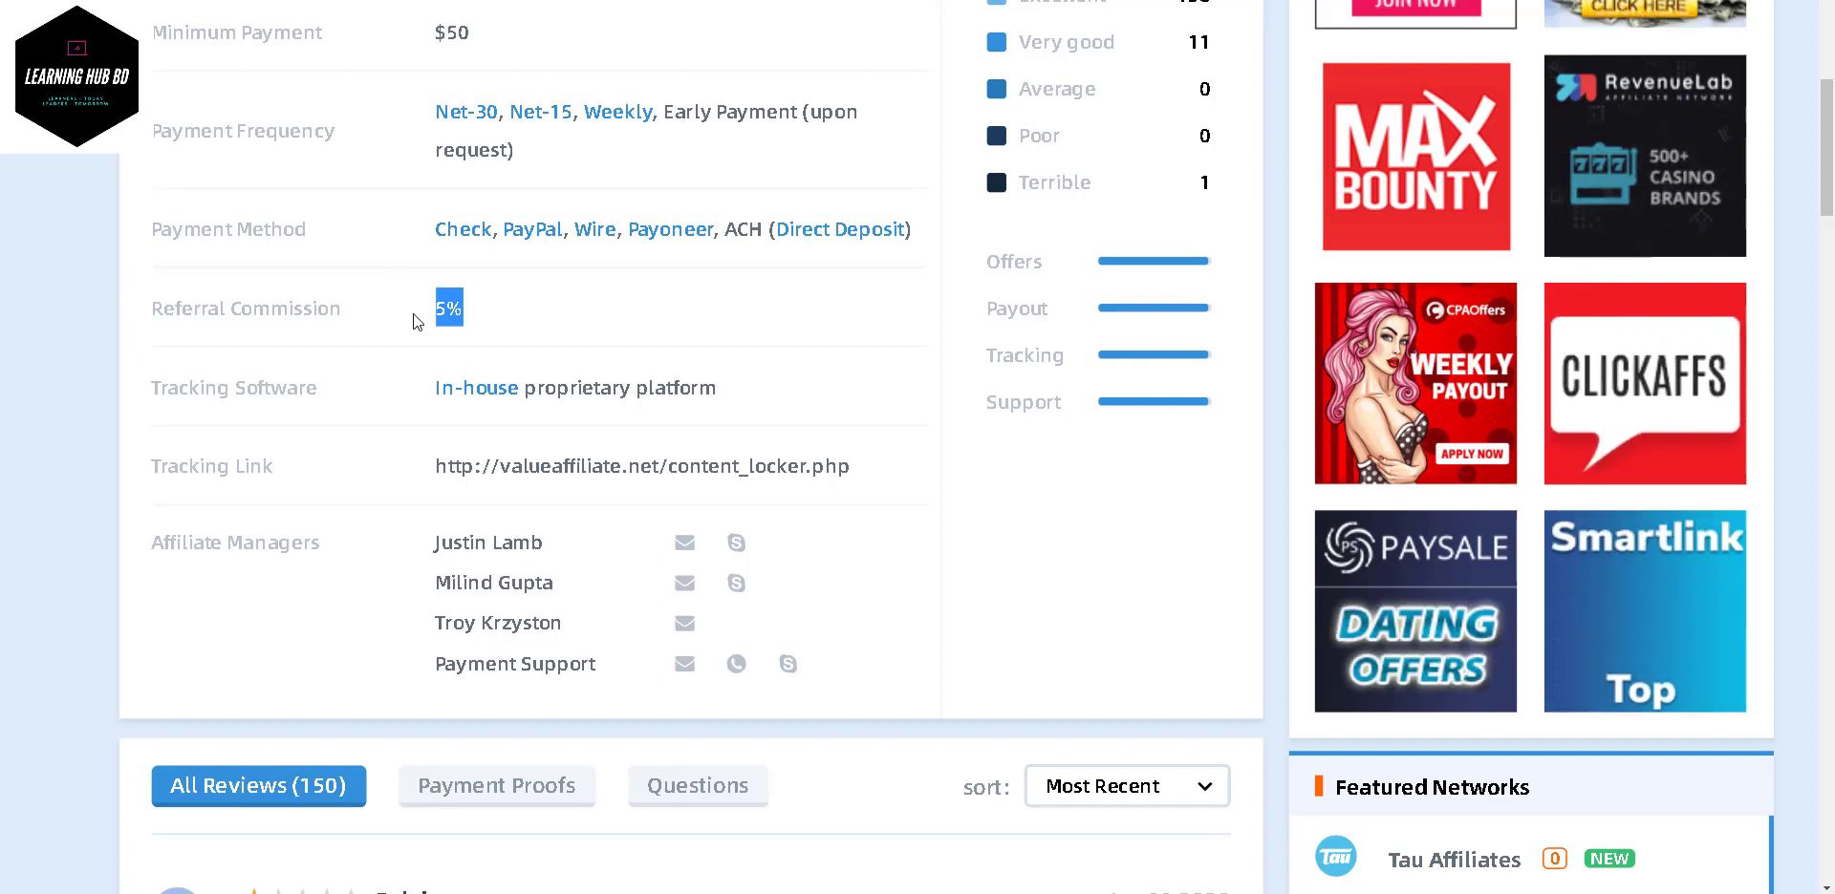
{"action": "scroll", "coordinate": [609, 331], "scroll_direction": "up", "scroll_amount": 3}
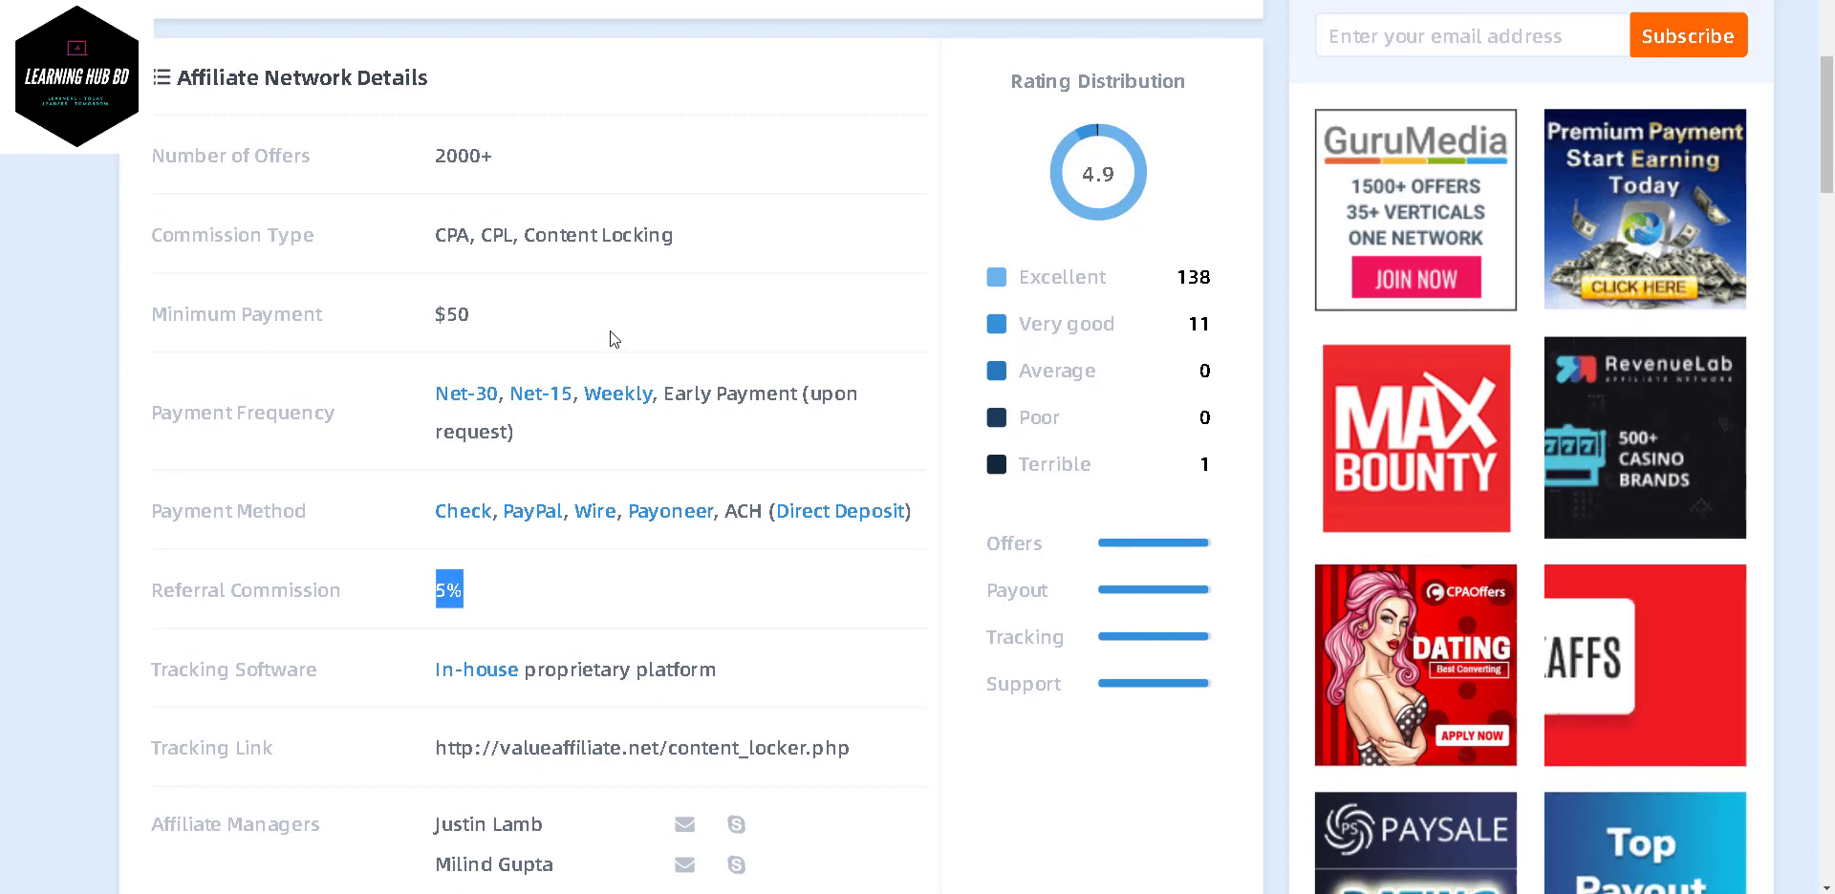
{"action": "scroll", "coordinate": [609, 331], "scroll_direction": "down", "scroll_amount": 2}
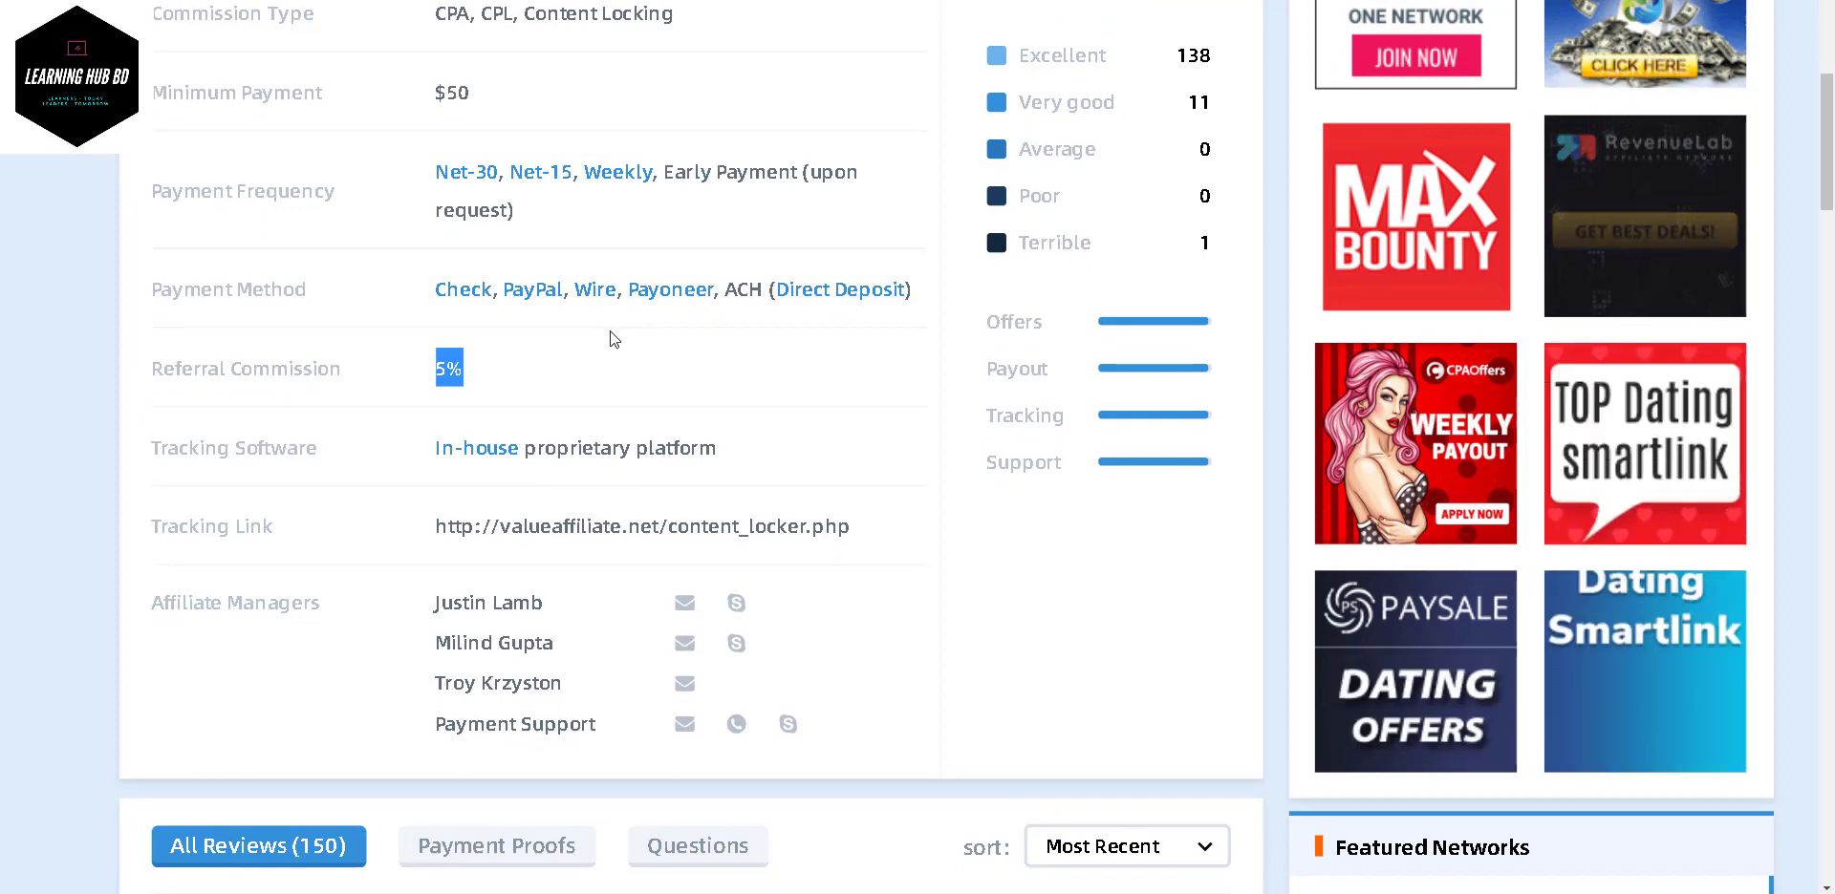
{"action": "left_click", "coordinate": [496, 374]}
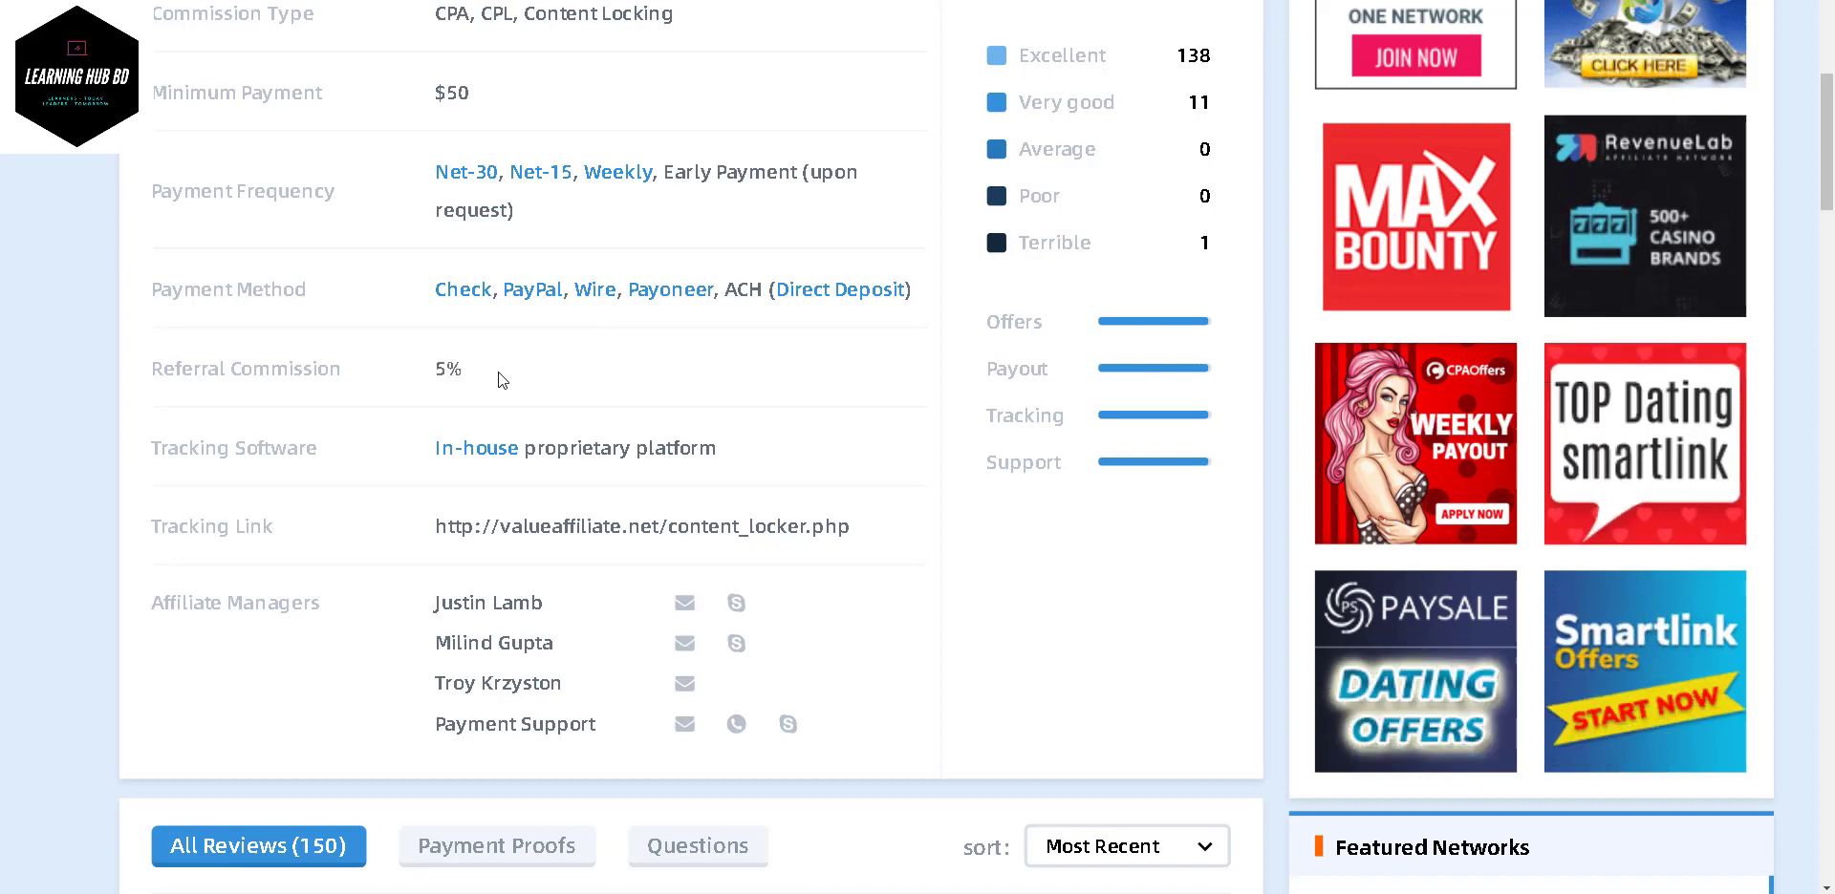
{"action": "scroll", "coordinate": [497, 373], "scroll_direction": "down", "scroll_amount": 1}
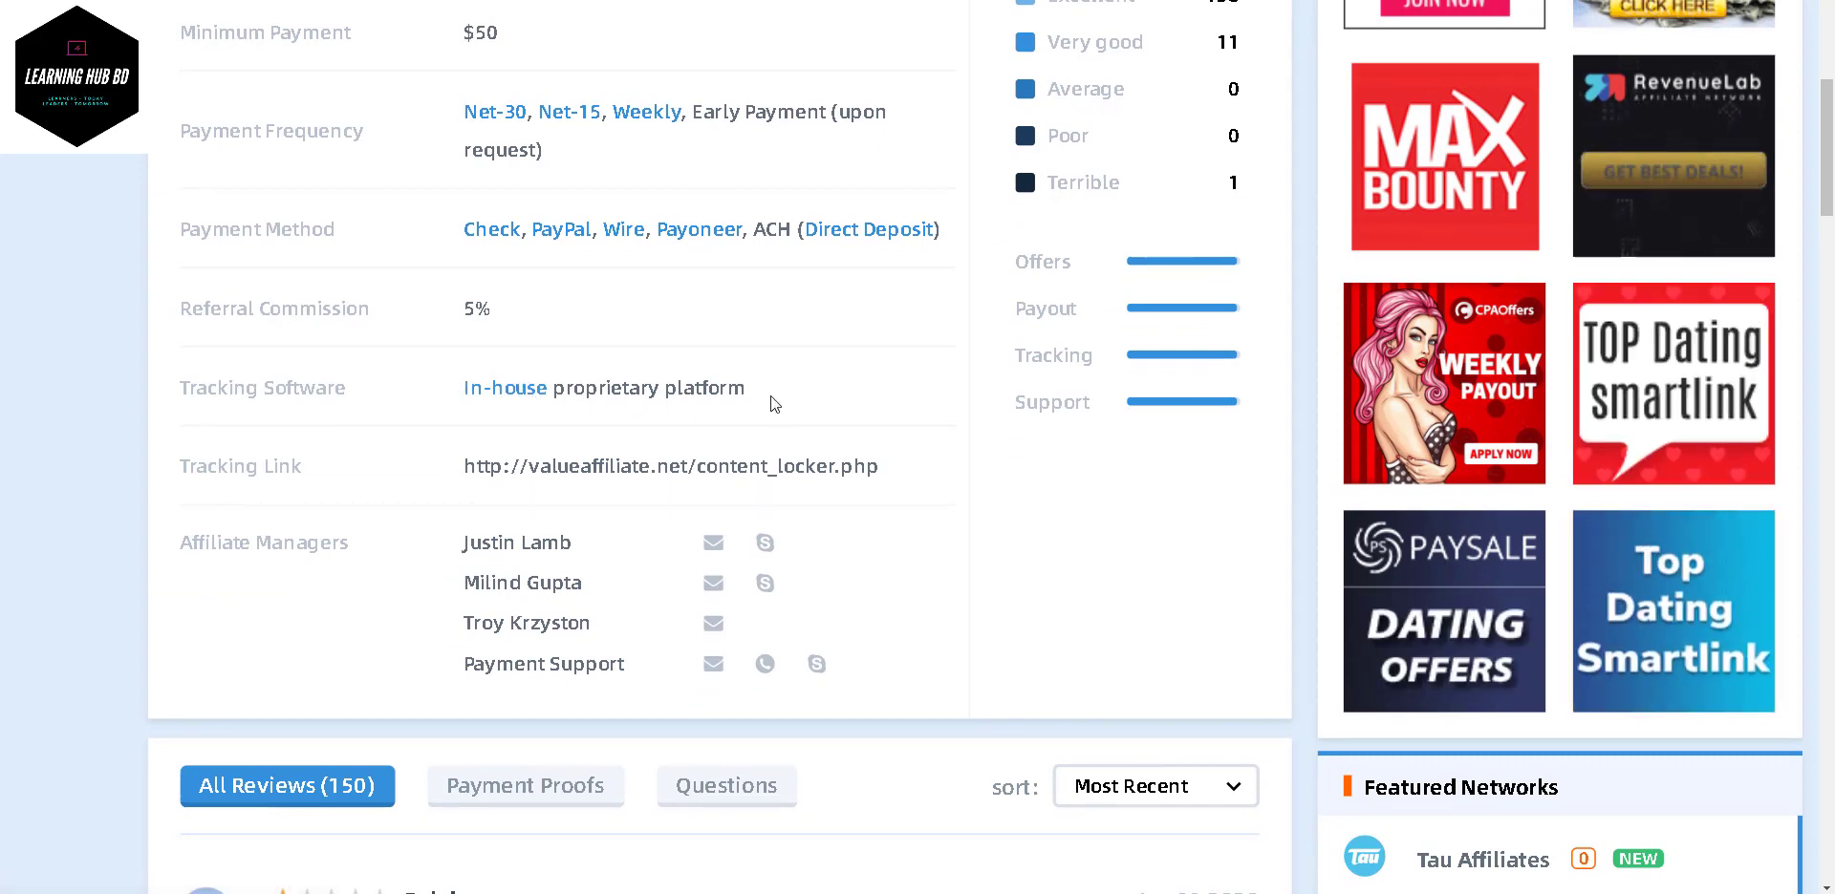
- Highlight the In-house proprietary platform tracking software entry
{"action": "left_click_drag", "start_coordinate": [776, 395], "coordinate": [456, 386]}
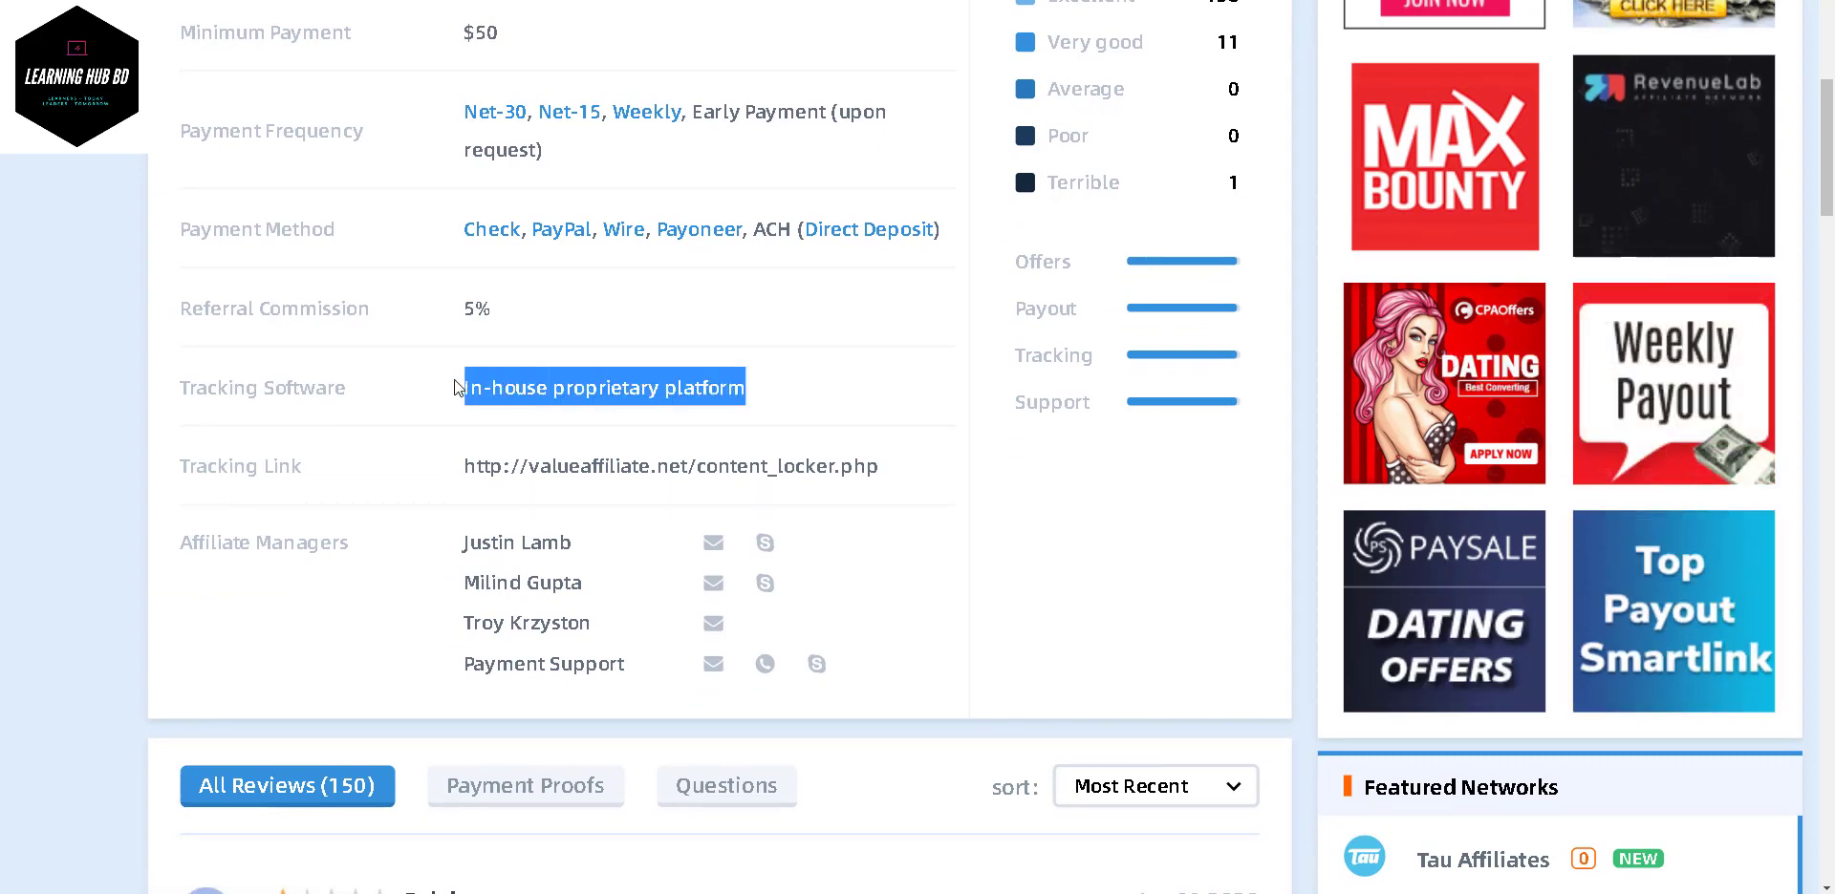
{"action": "scroll", "coordinate": [774, 385], "scroll_direction": "down", "scroll_amount": 1}
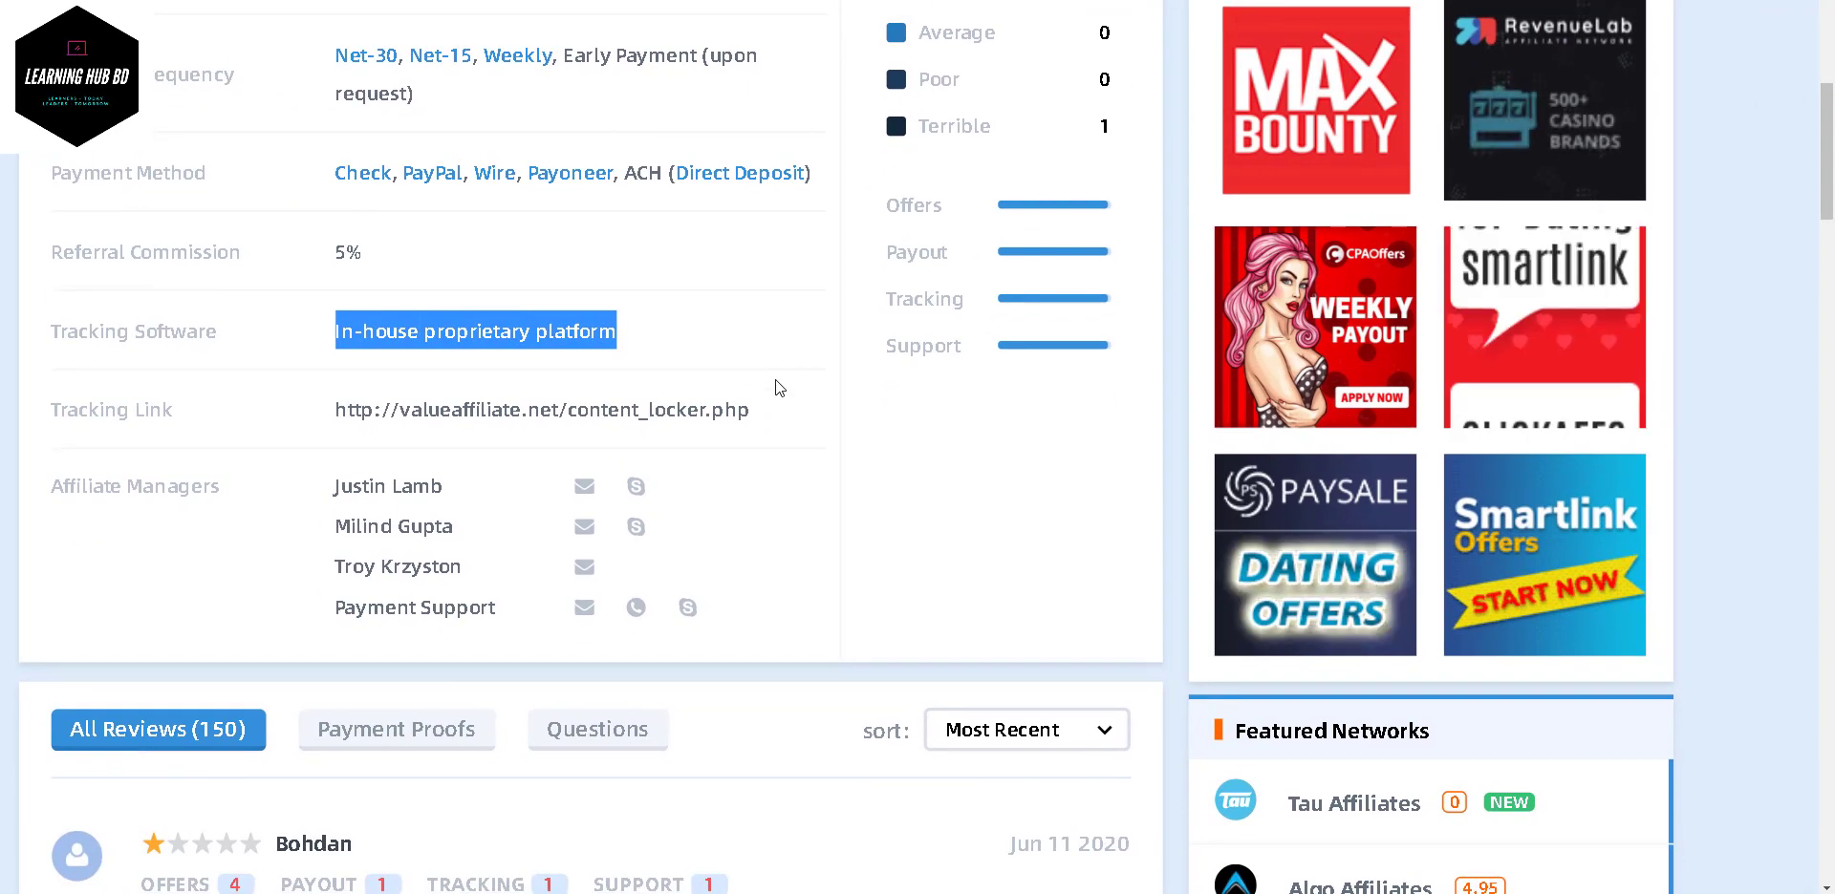
{"action": "scroll", "coordinate": [776, 386], "scroll_direction": "left", "scroll_amount": 2}
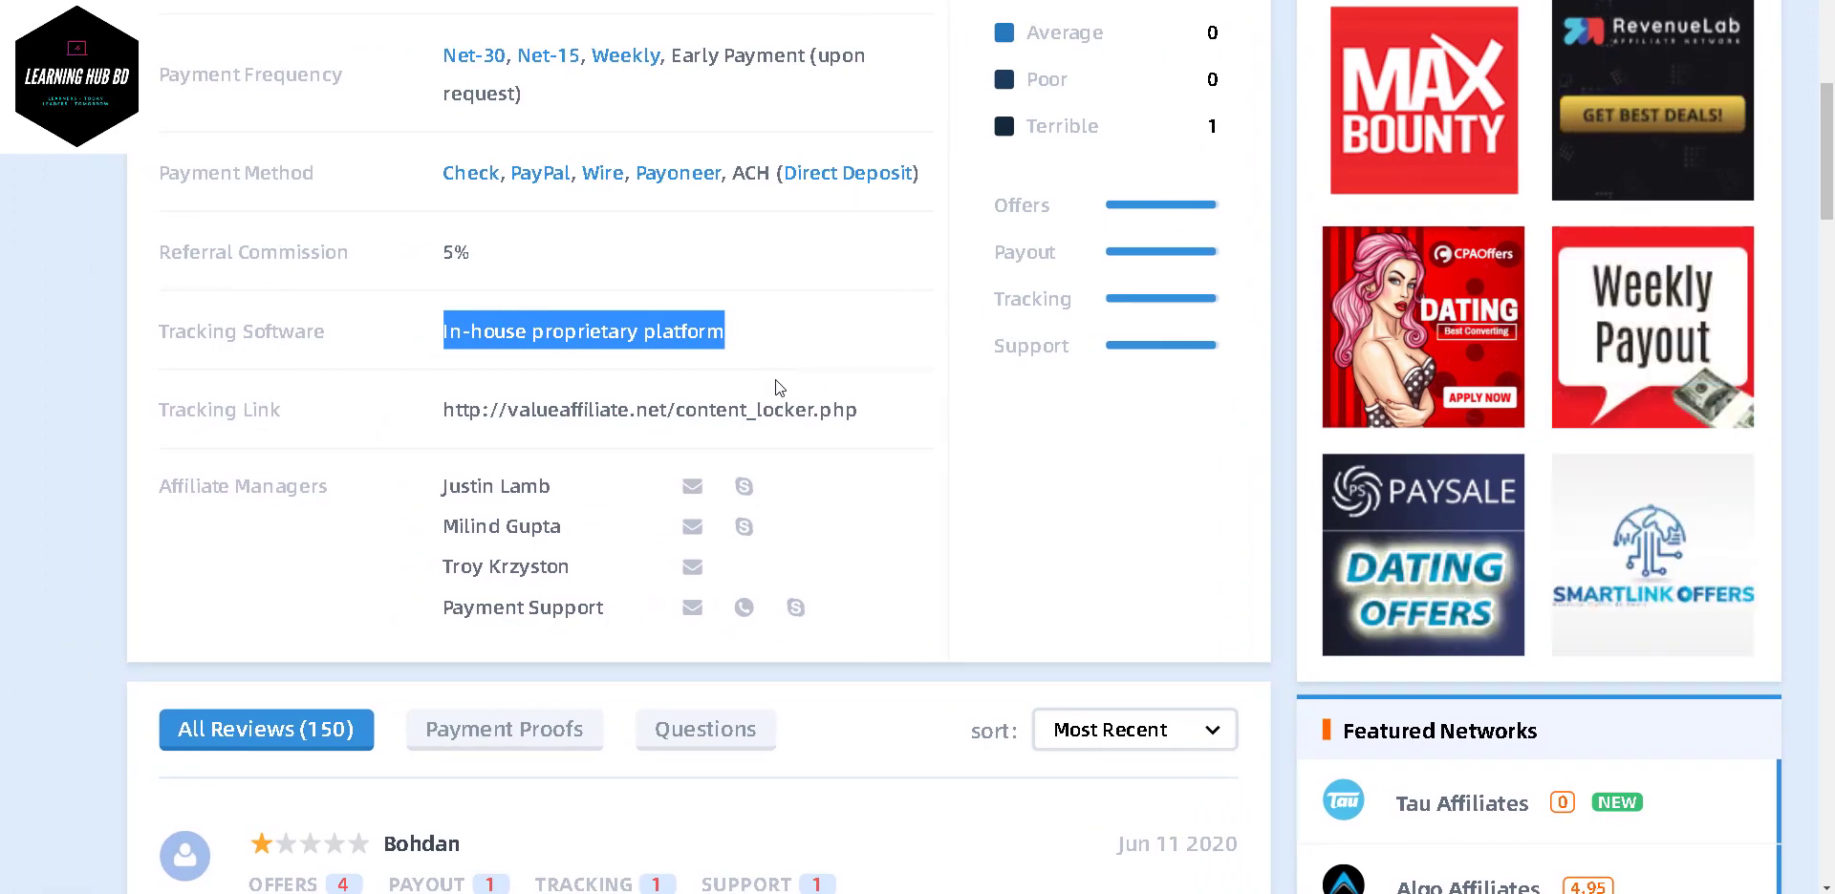
{"action": "left_click", "coordinate": [382, 353]}
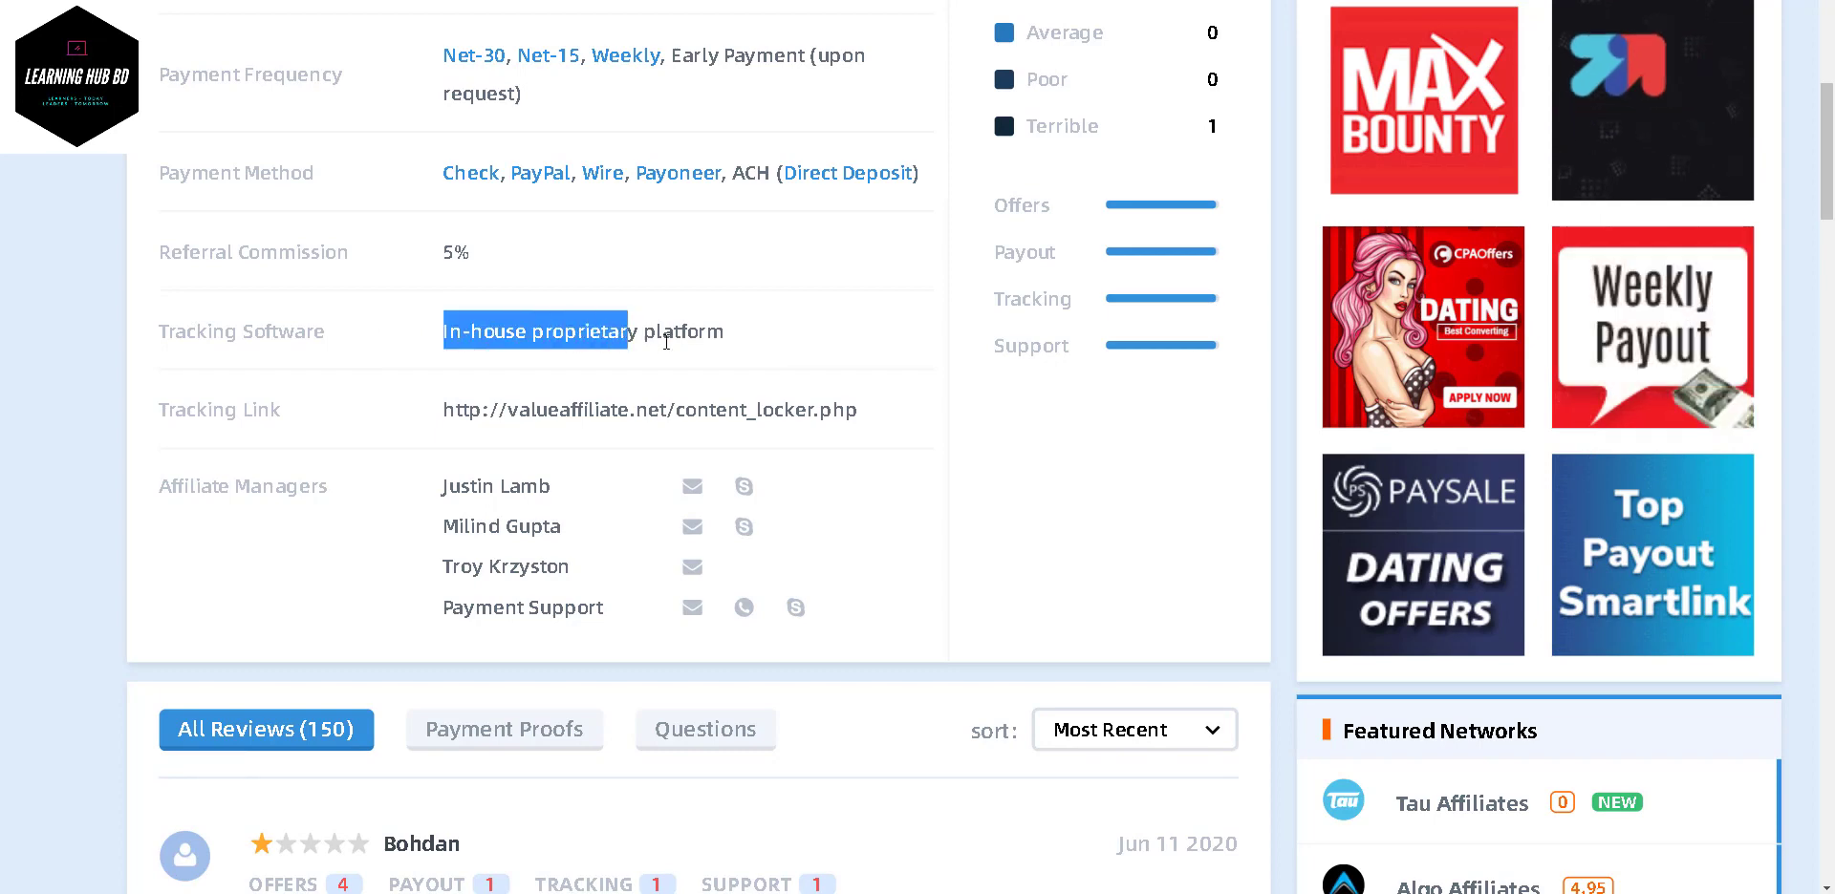
{"action": "left_click_drag", "start_coordinate": [666, 342], "coordinate": [819, 356]}
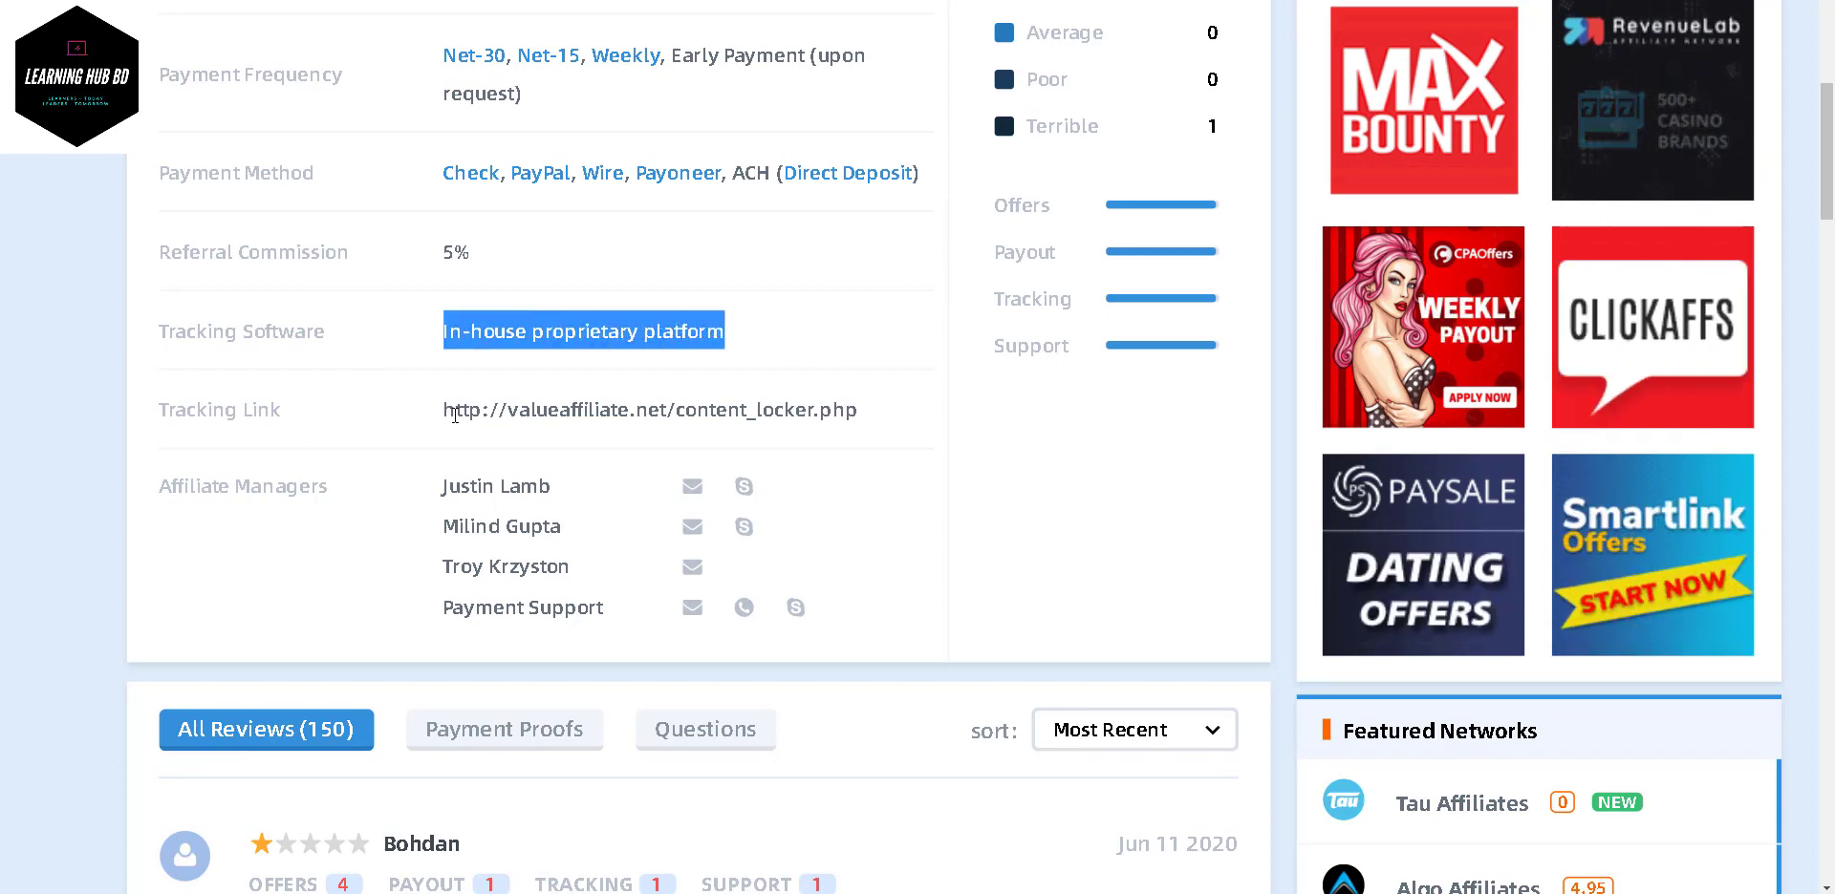
- Highlight the tracking link URL and affiliate managers' names, then scroll down to the reviews
{"action": "left_click_drag", "start_coordinate": [444, 411], "coordinate": [869, 432]}
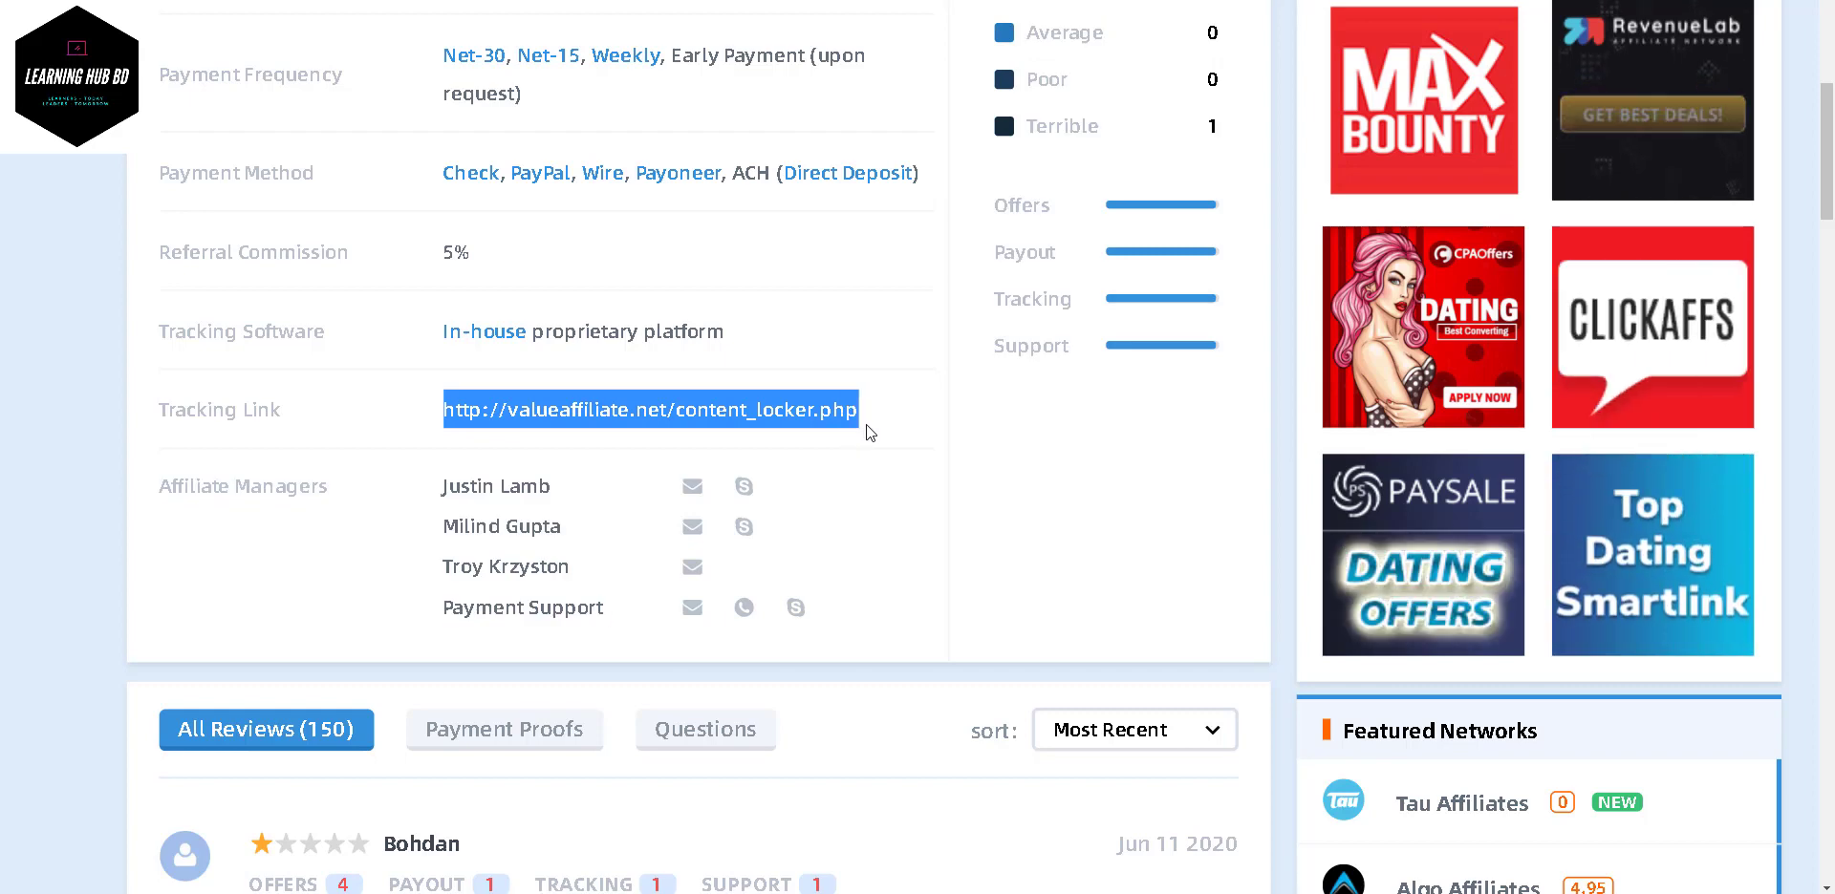
{"action": "left_click", "coordinate": [422, 480]}
{"action": "left_click_drag", "start_coordinate": [441, 527], "coordinate": [627, 614]}
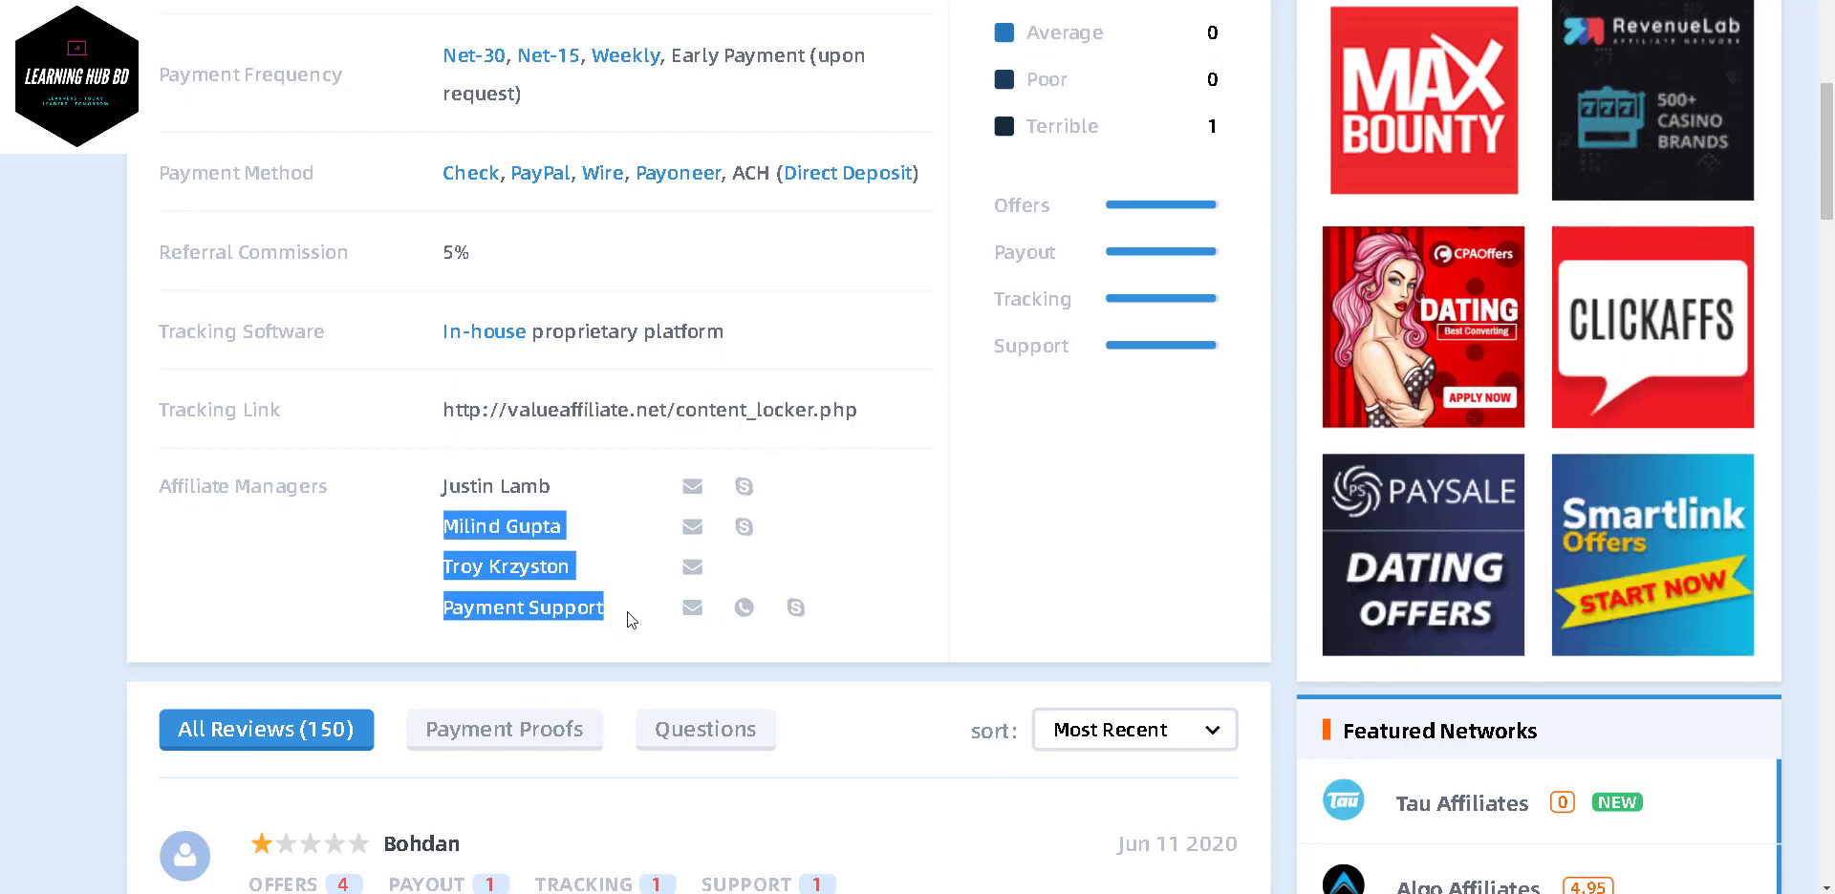
{"action": "left_click", "coordinate": [628, 611]}
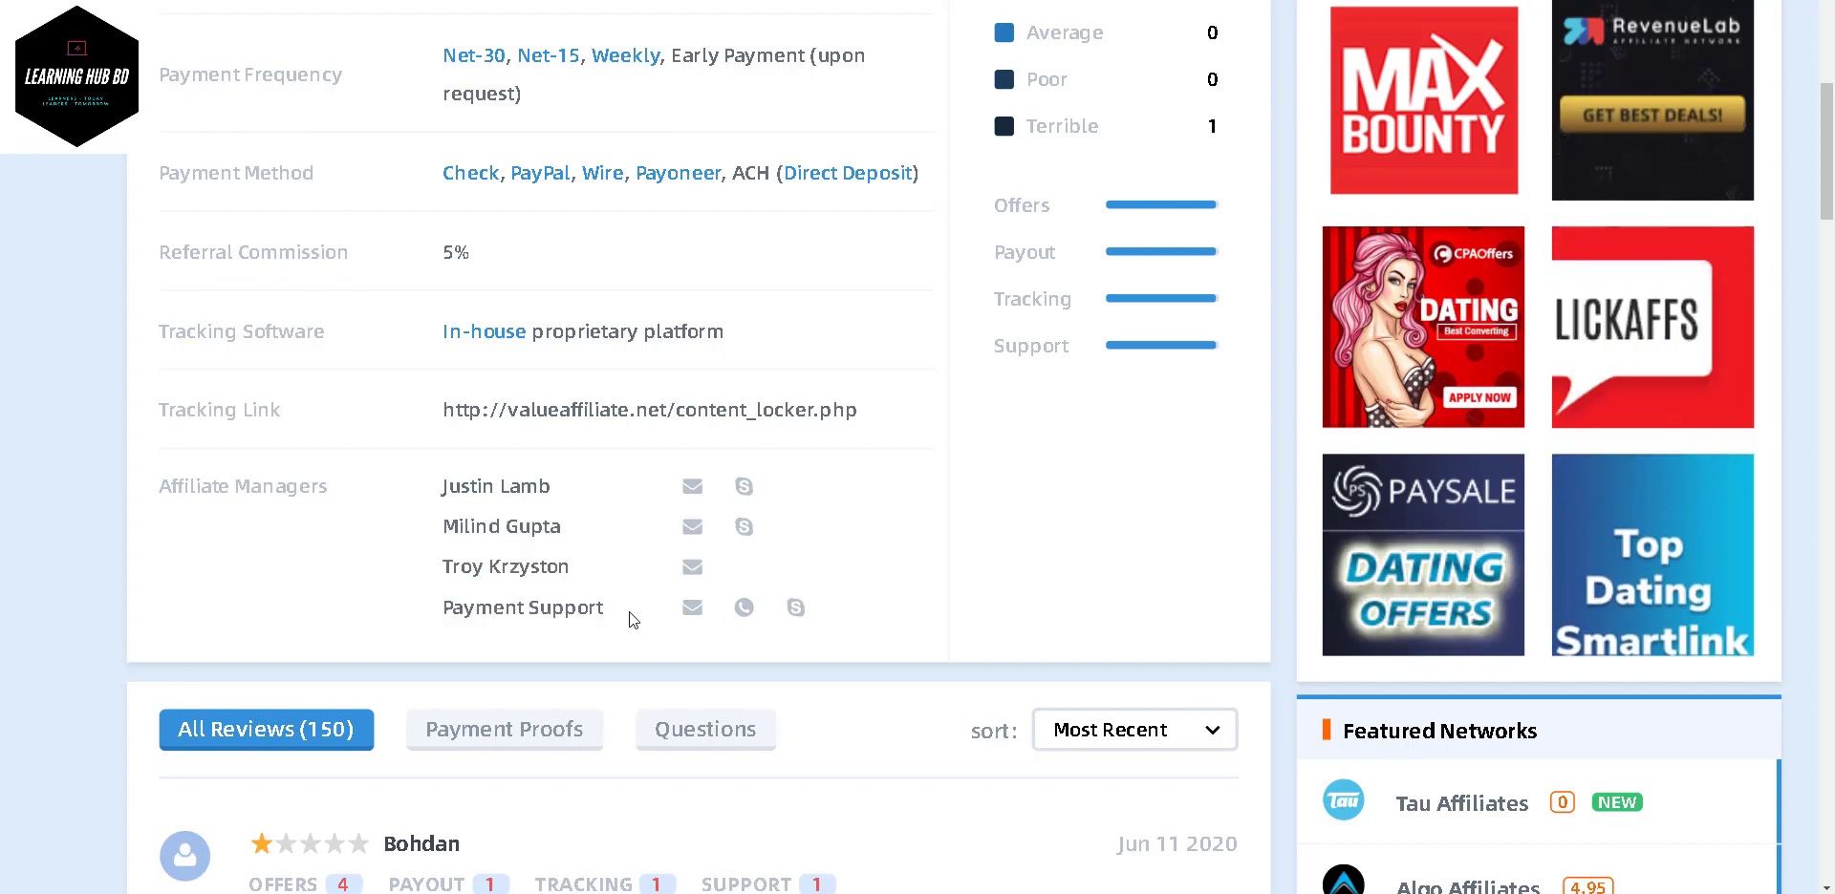
{"action": "scroll", "coordinate": [629, 612], "scroll_direction": "down", "scroll_amount": 2}
{"action": "scroll", "coordinate": [629, 611], "scroll_direction": "down", "scroll_amount": 4}
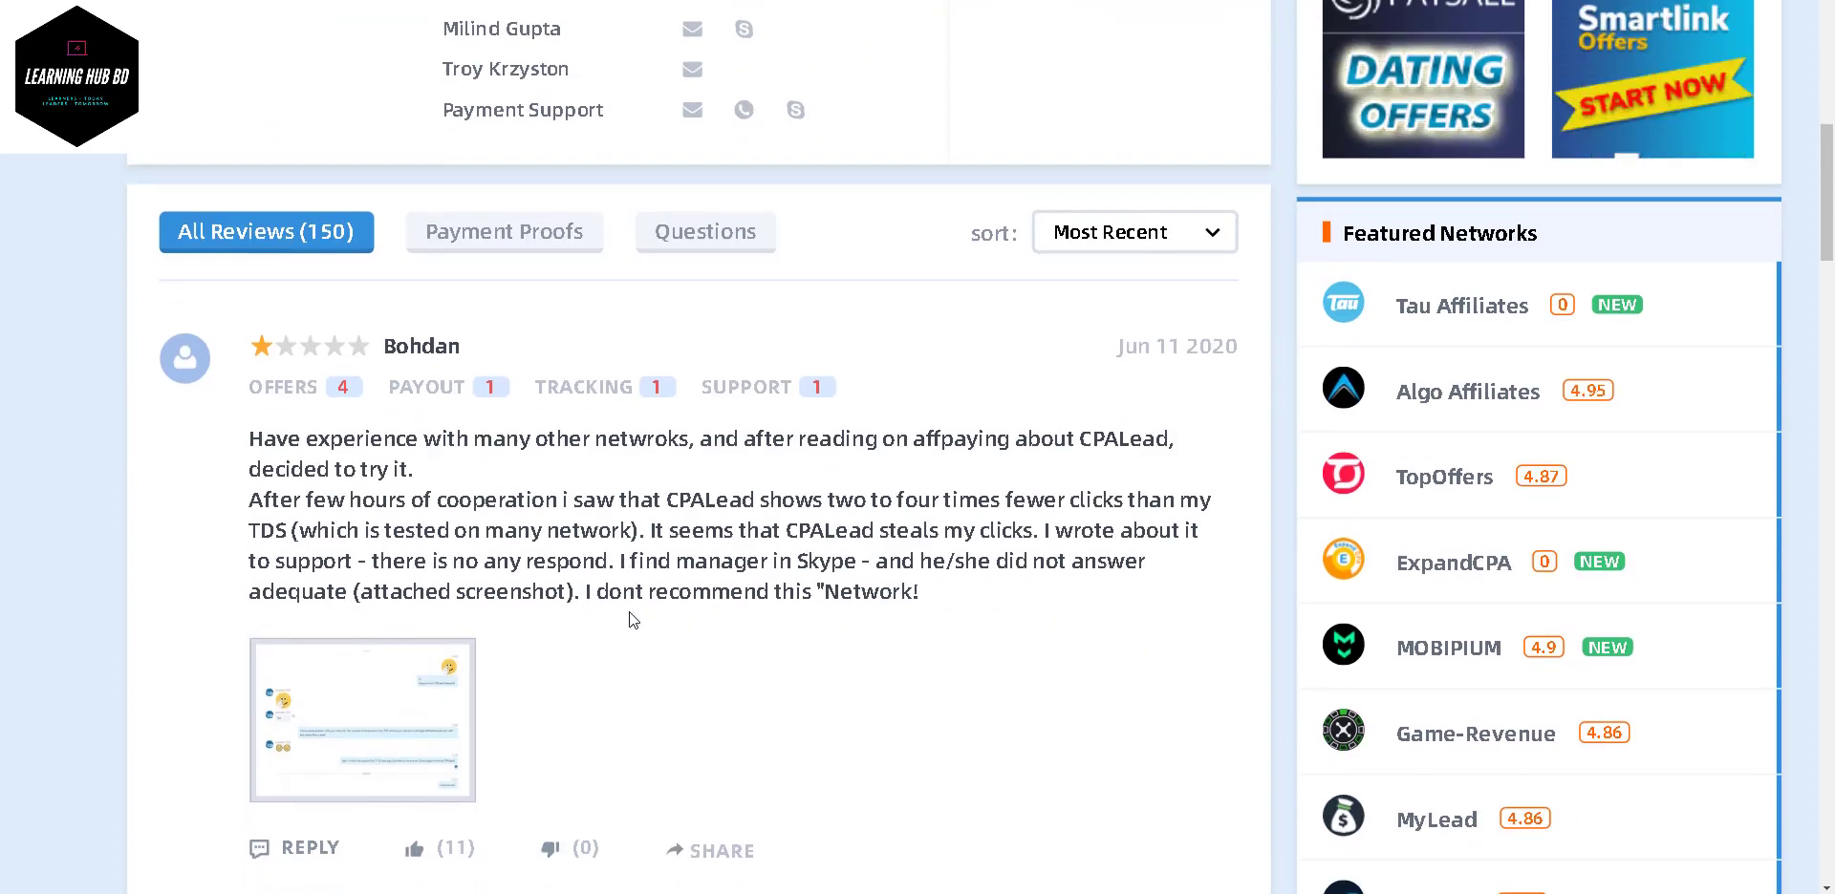
- Open the Payment Proofs reviews and enlarge the Performance Per Country screenshot
{"action": "scroll", "coordinate": [629, 612], "scroll_direction": "up", "scroll_amount": 2}
{"action": "left_click", "coordinate": [506, 422]}
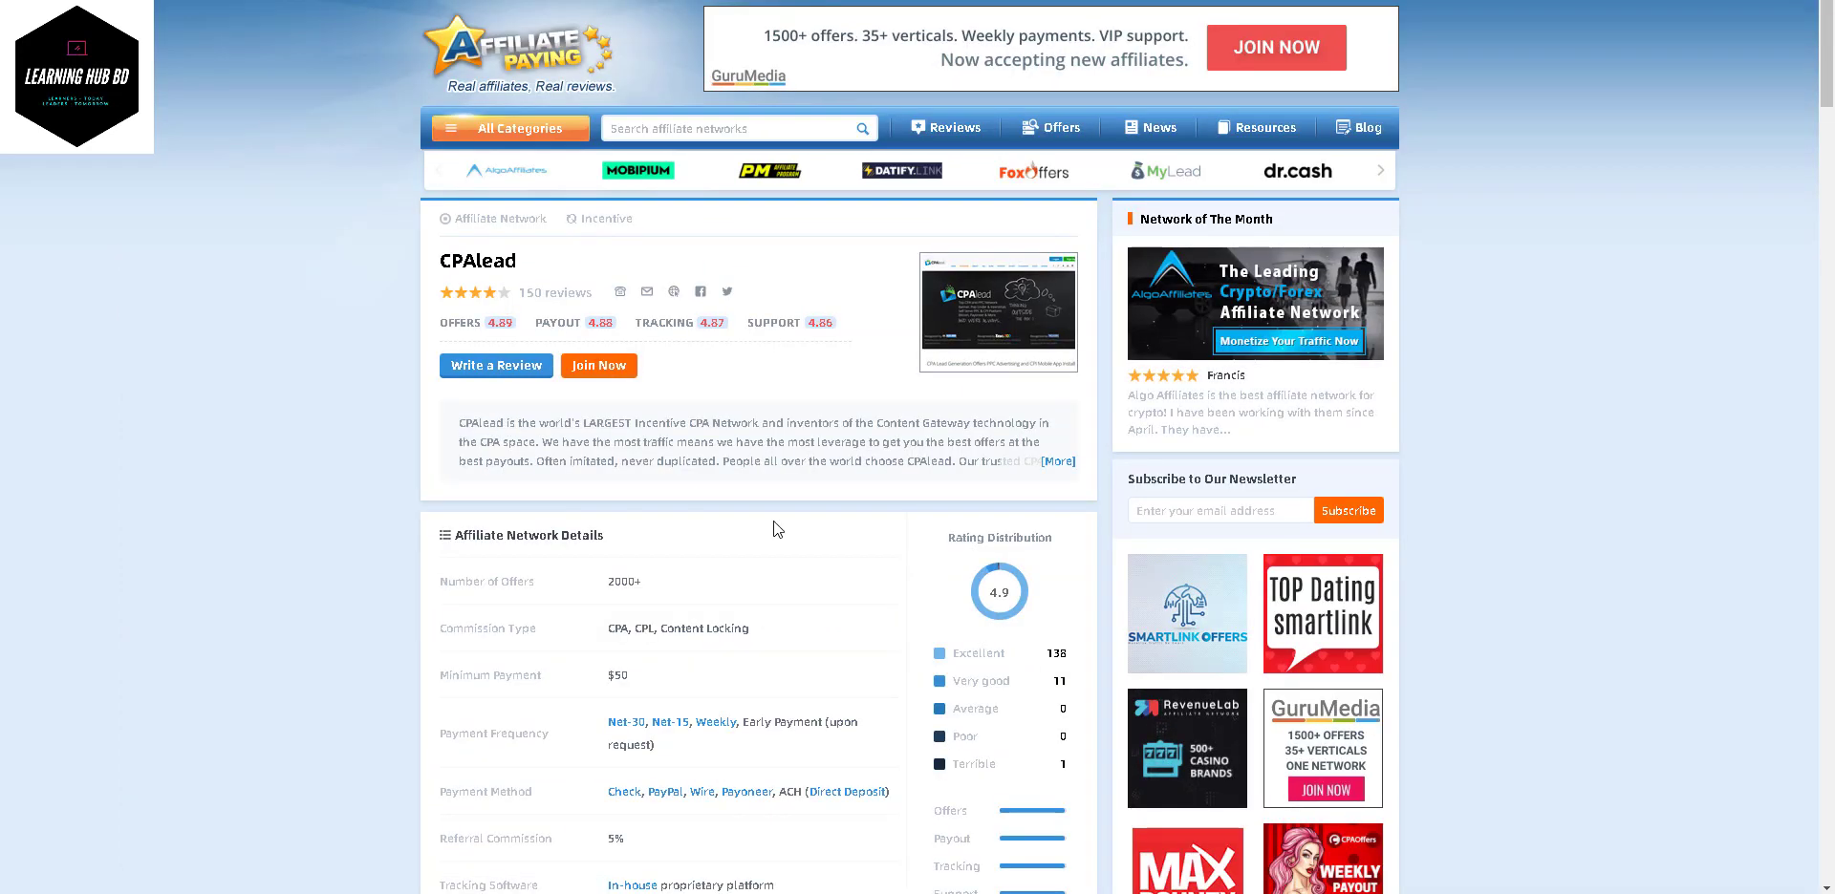
{"action": "scroll", "coordinate": [774, 521], "scroll_direction": "down", "scroll_amount": 8}
{"action": "scroll", "coordinate": [776, 528], "scroll_direction": "down", "scroll_amount": 1}
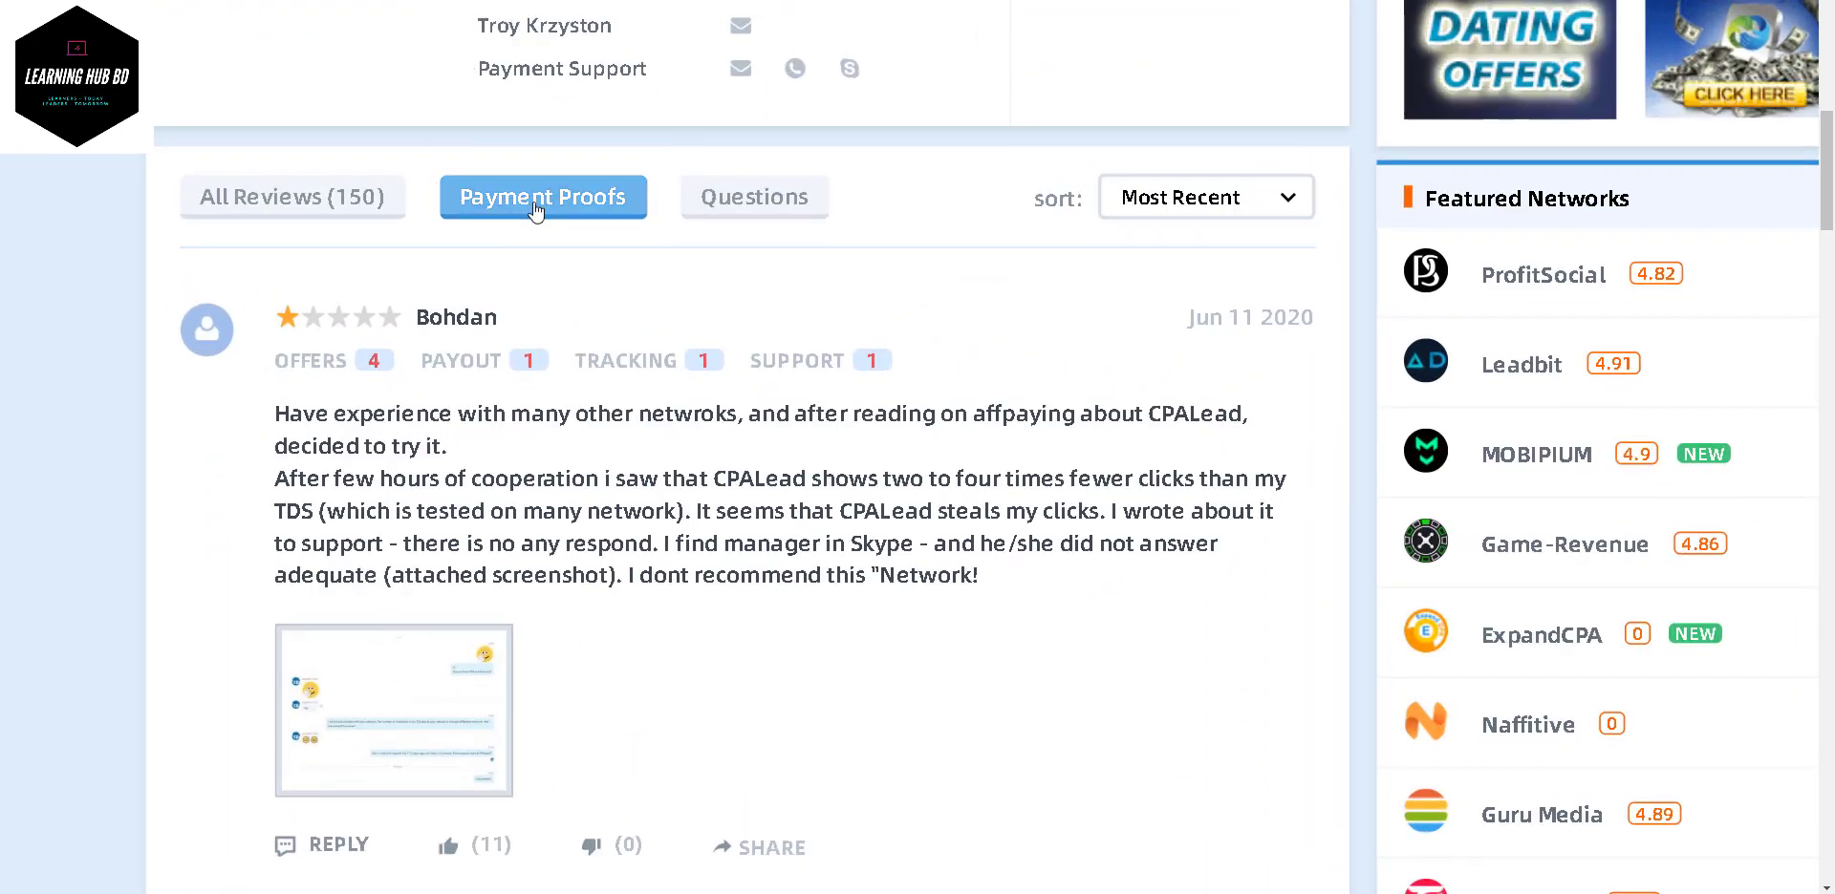
{"action": "scroll", "coordinate": [704, 310], "scroll_direction": "down", "scroll_amount": 2}
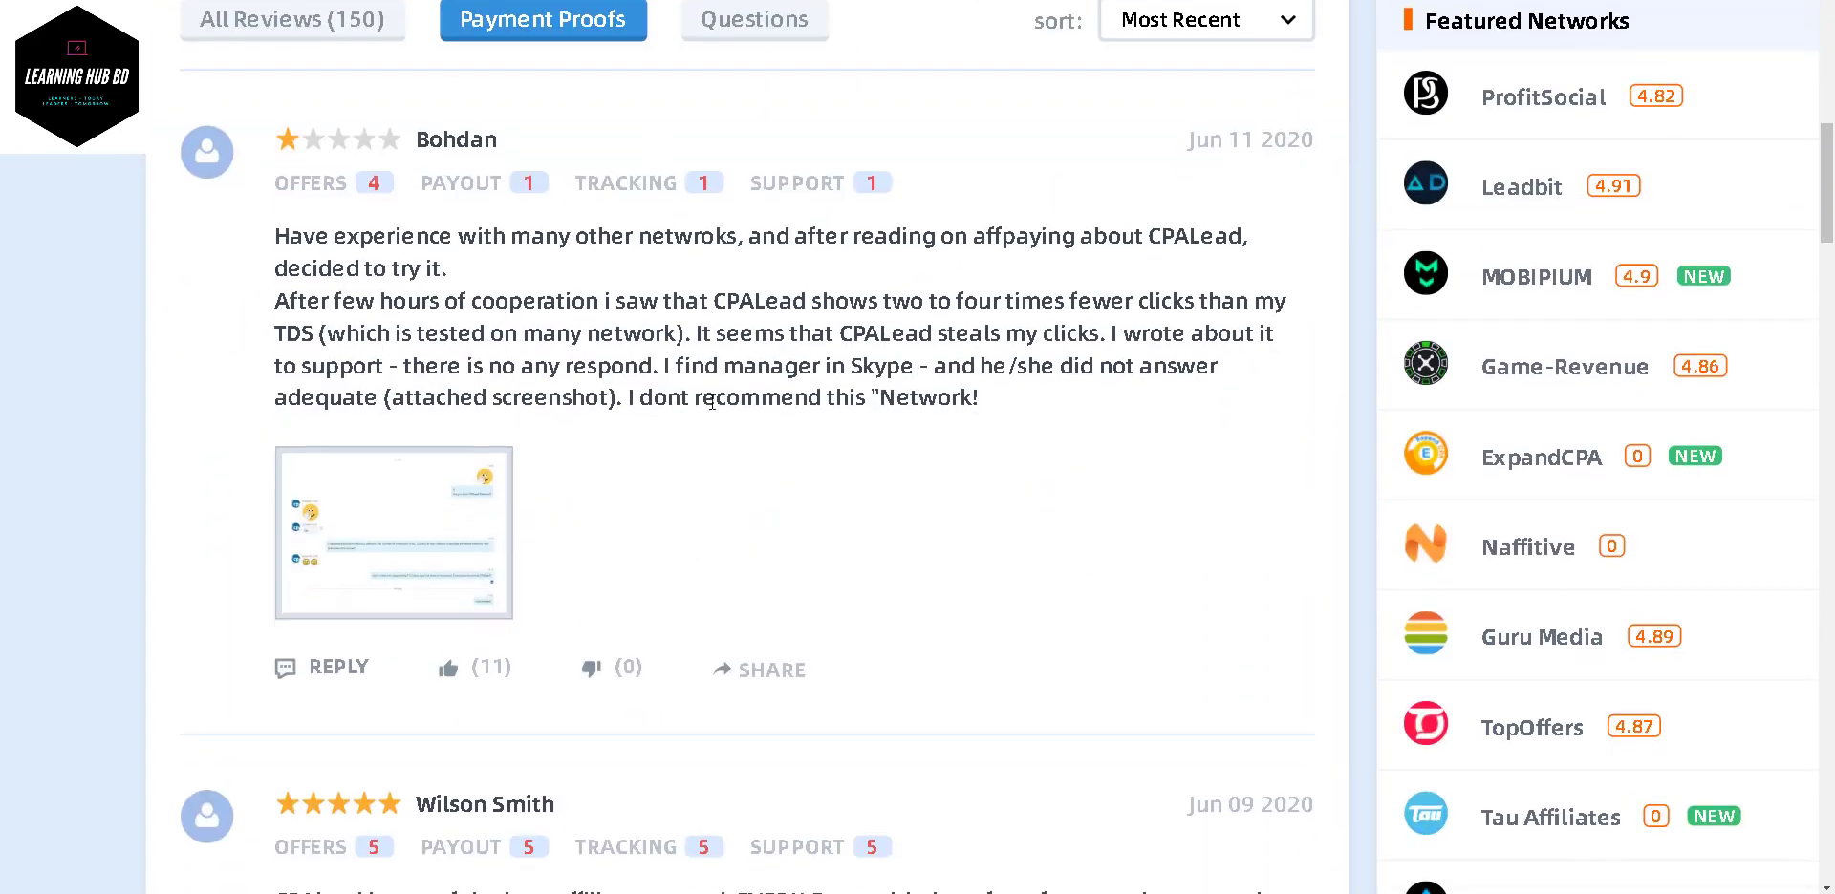
{"action": "scroll", "coordinate": [712, 403], "scroll_direction": "down", "scroll_amount": 15}
{"action": "scroll", "coordinate": [447, 209], "scroll_direction": "up", "scroll_amount": 1}
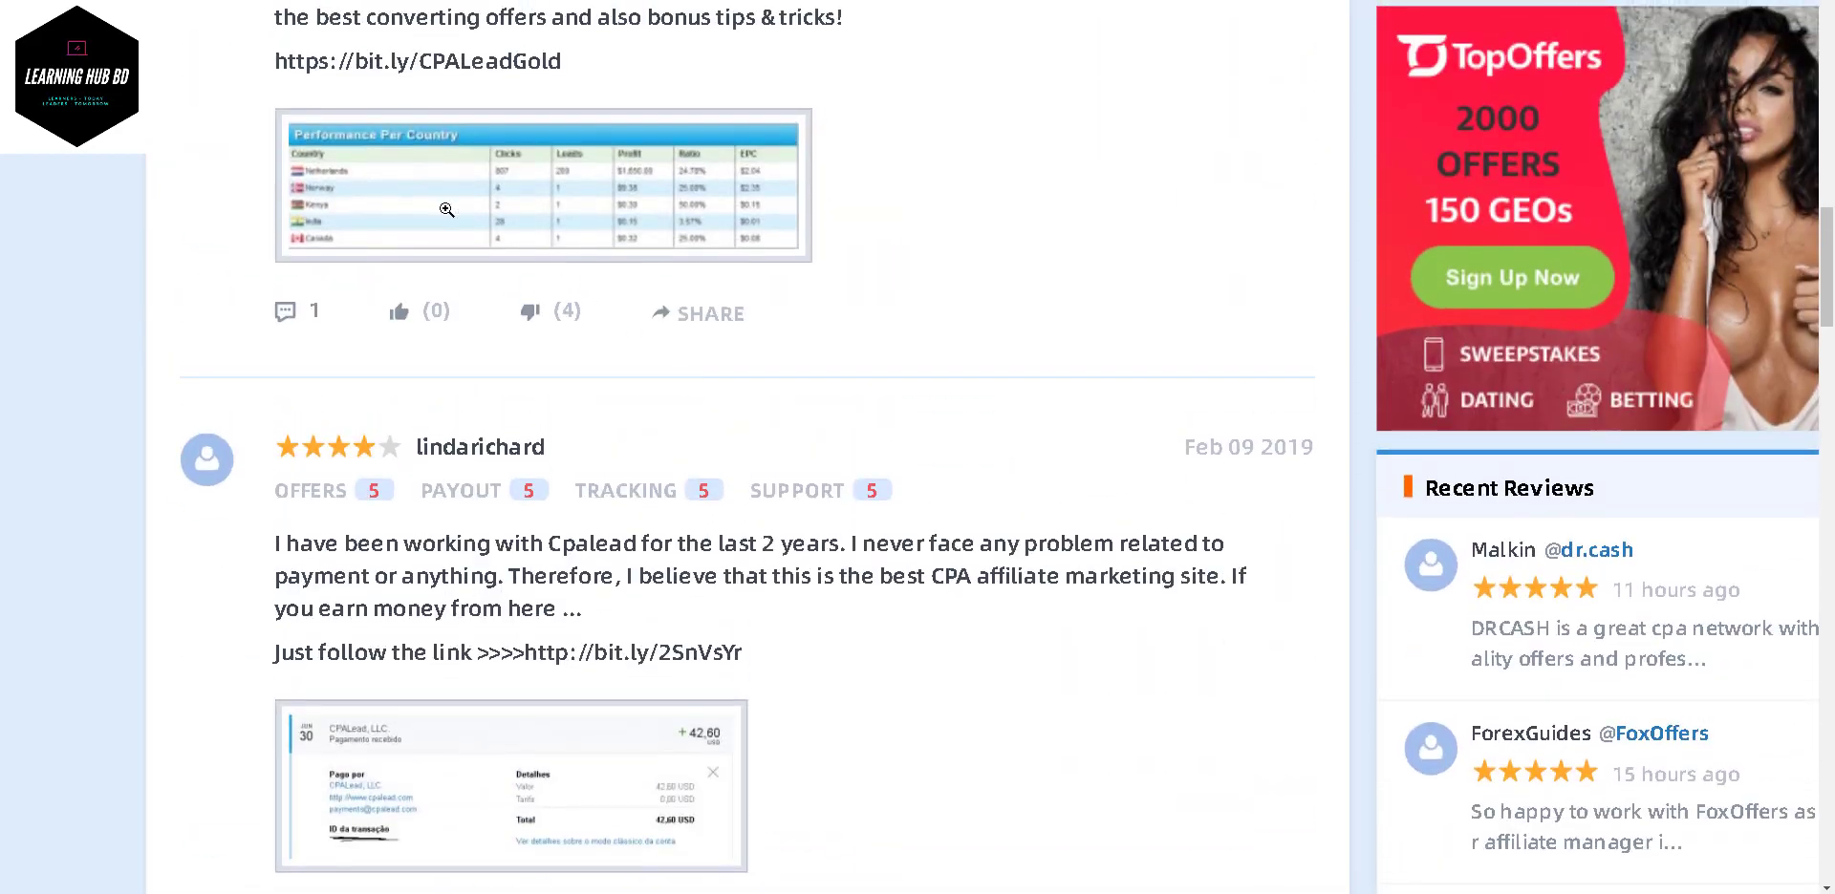
{"action": "left_click", "coordinate": [443, 207]}
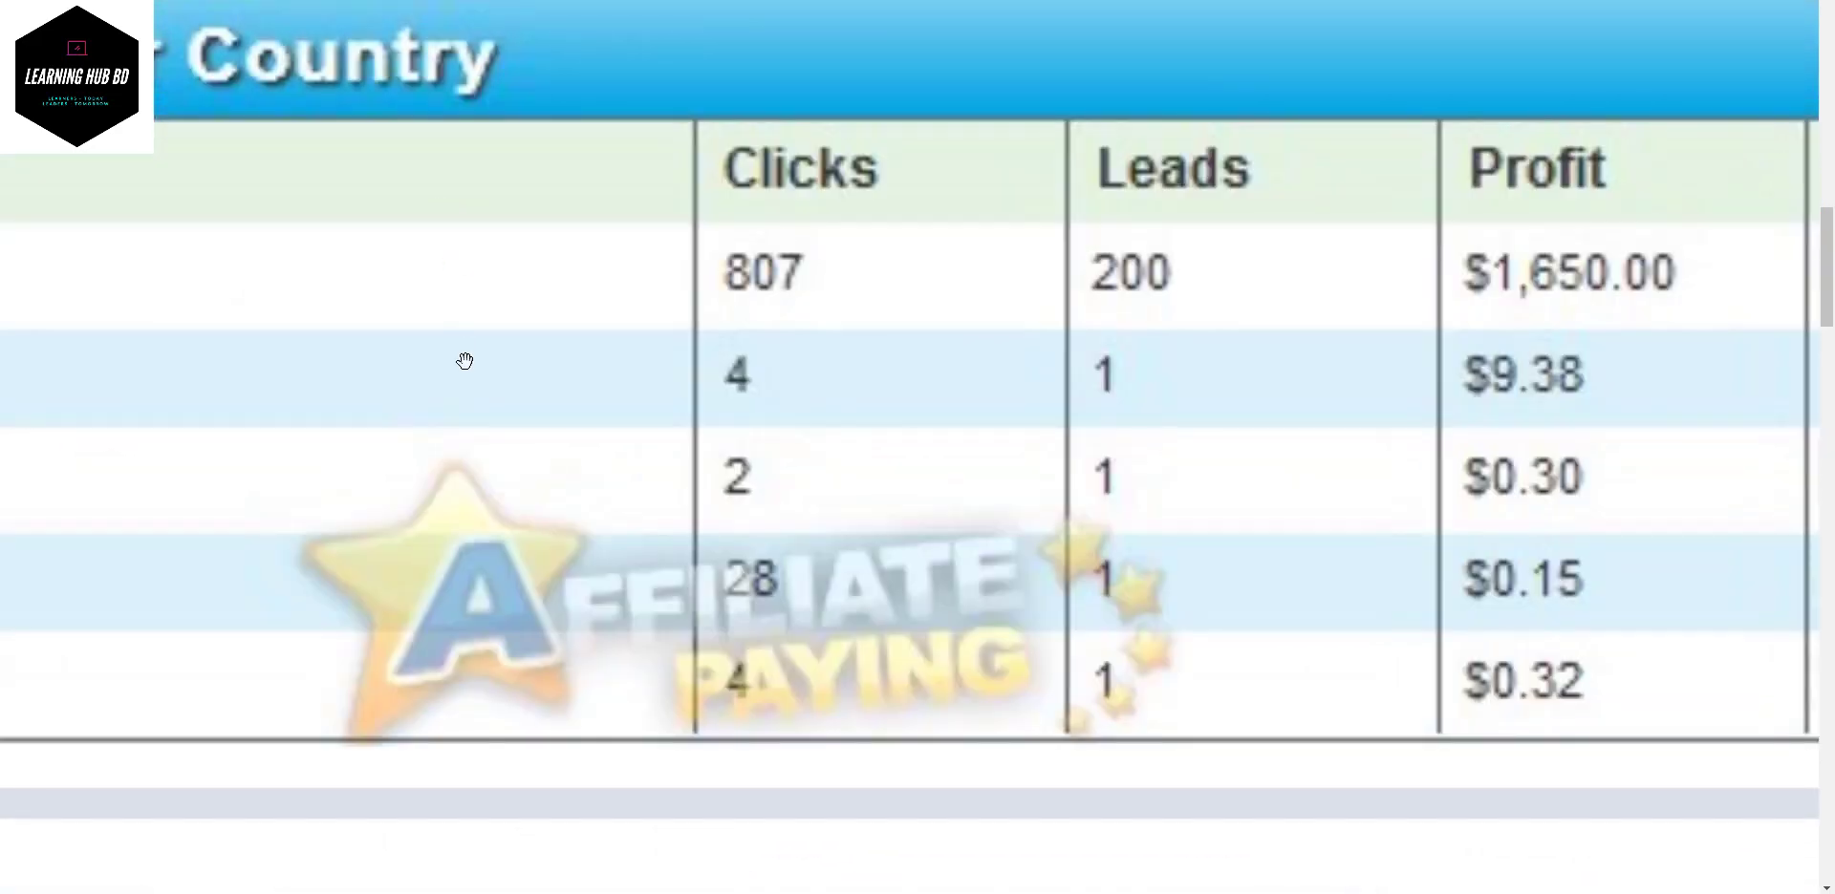
{"action": "left_click", "coordinate": [465, 360]}
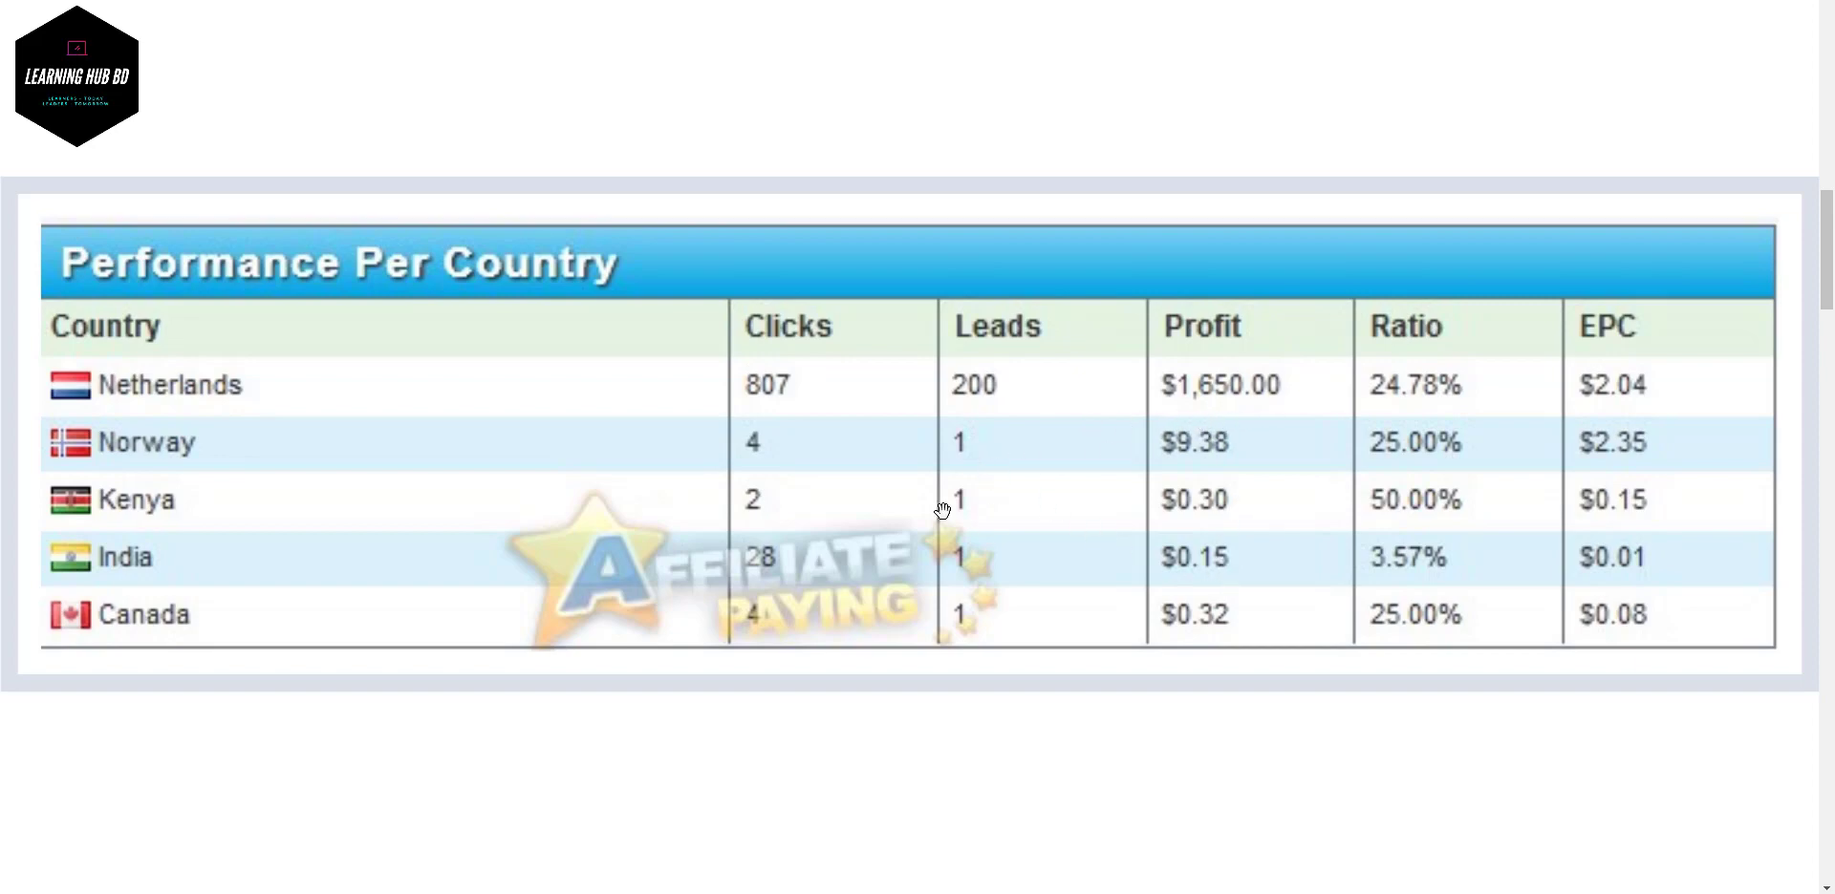
- Enlarge a review's payment screenshot, close it, and scroll further through the reviews
{"action": "scroll", "coordinate": [941, 511], "scroll_direction": "down", "scroll_amount": 5}
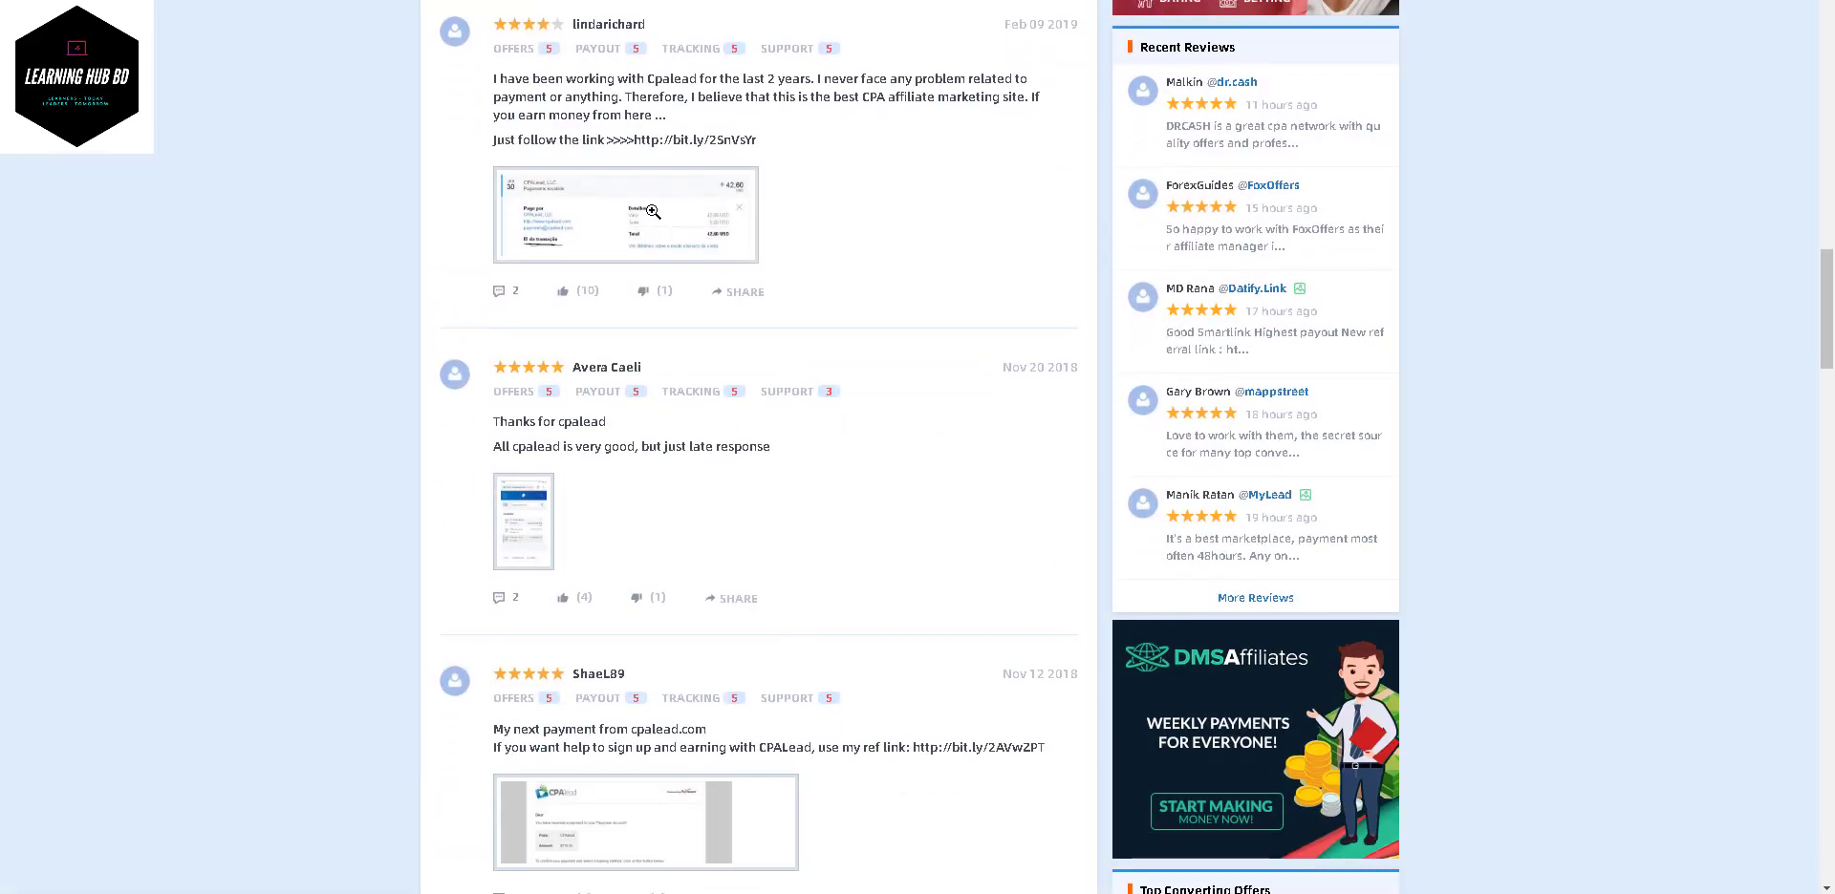
{"action": "left_click", "coordinate": [652, 211]}
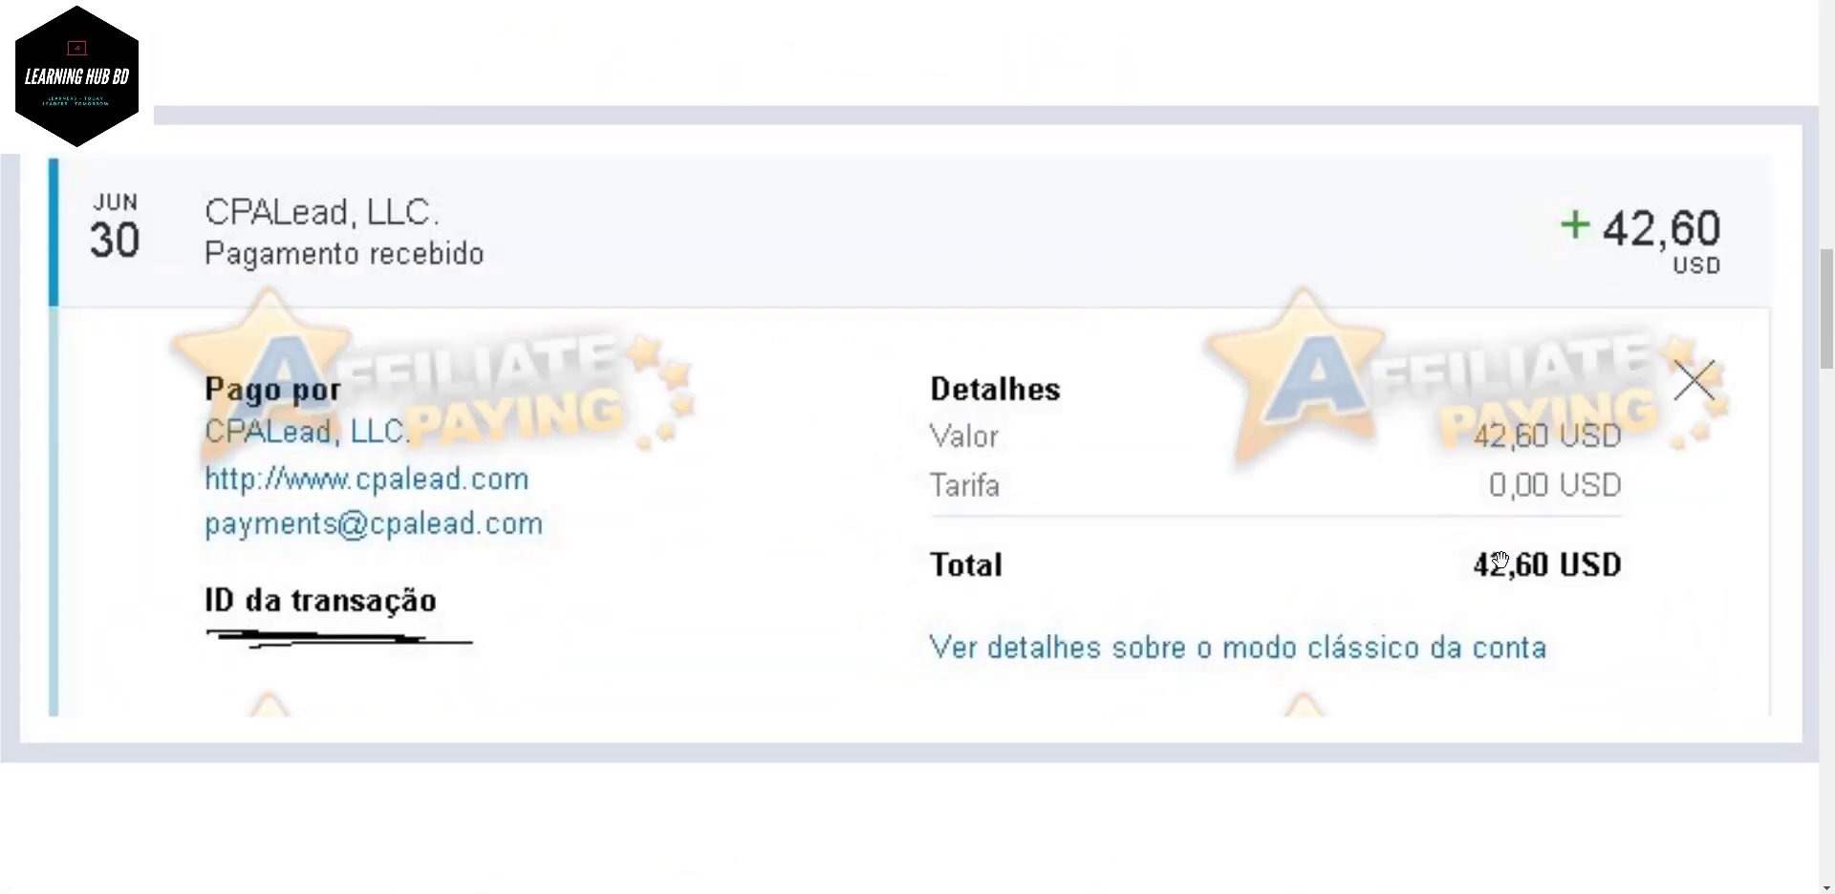
{"action": "left_click", "coordinate": [1016, 486]}
{"action": "scroll", "coordinate": [1016, 487], "scroll_direction": "down", "scroll_amount": 2}
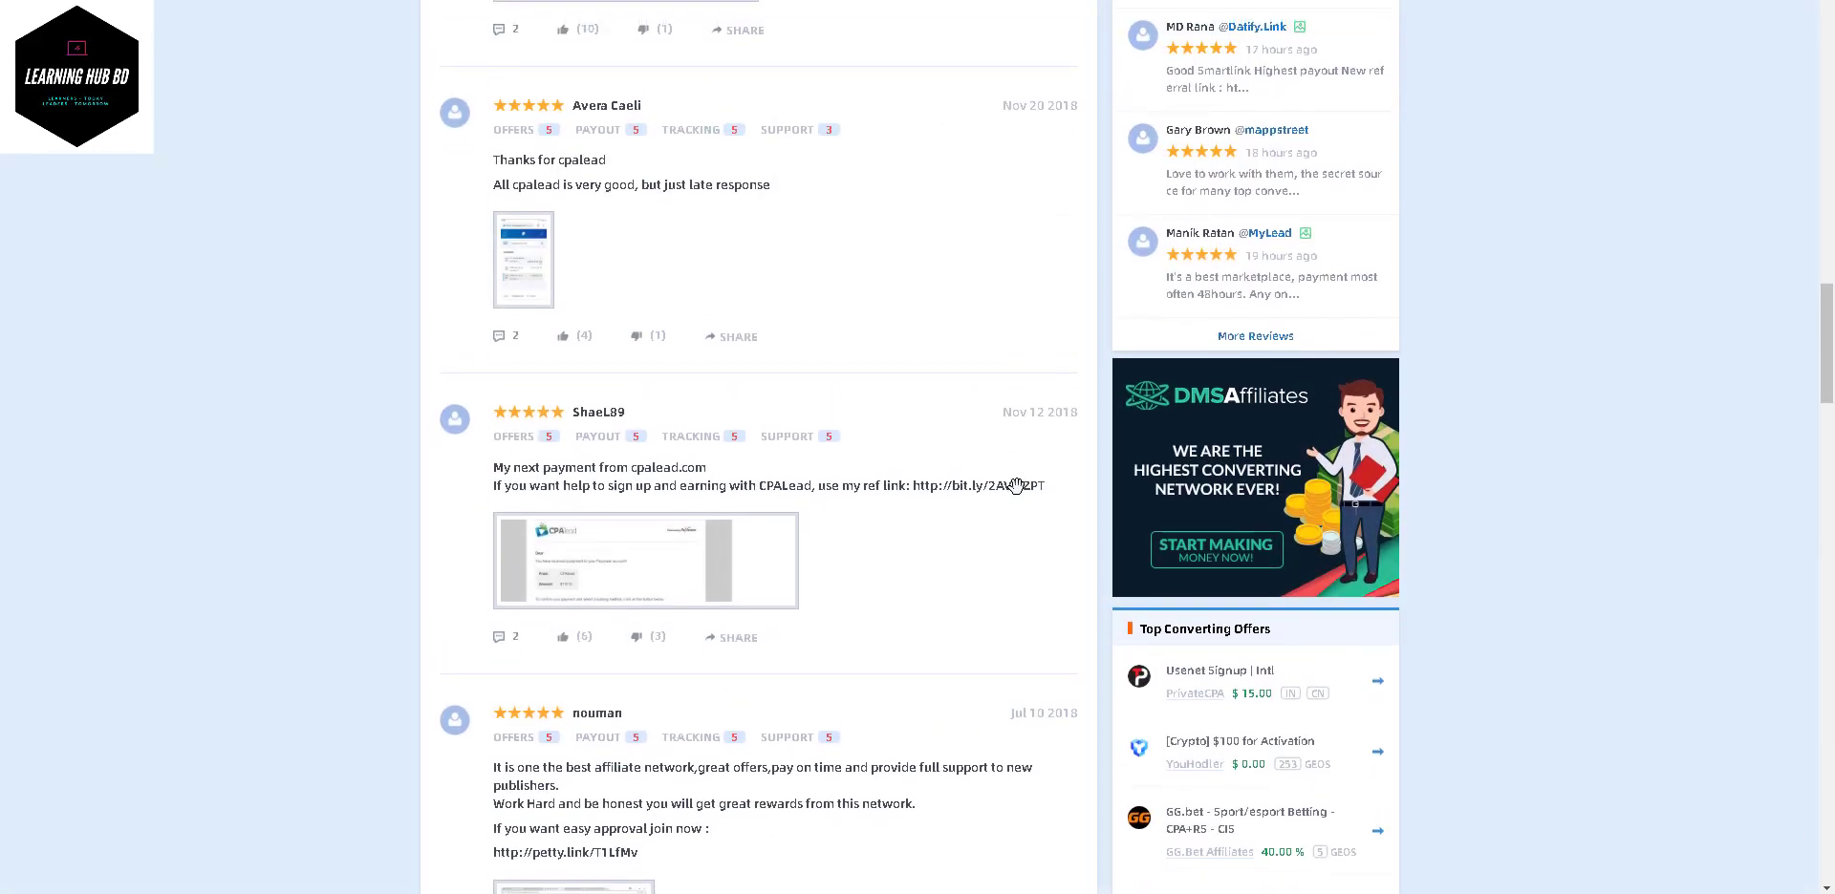
{"action": "scroll", "coordinate": [676, 475], "scroll_direction": "down", "scroll_amount": 5}
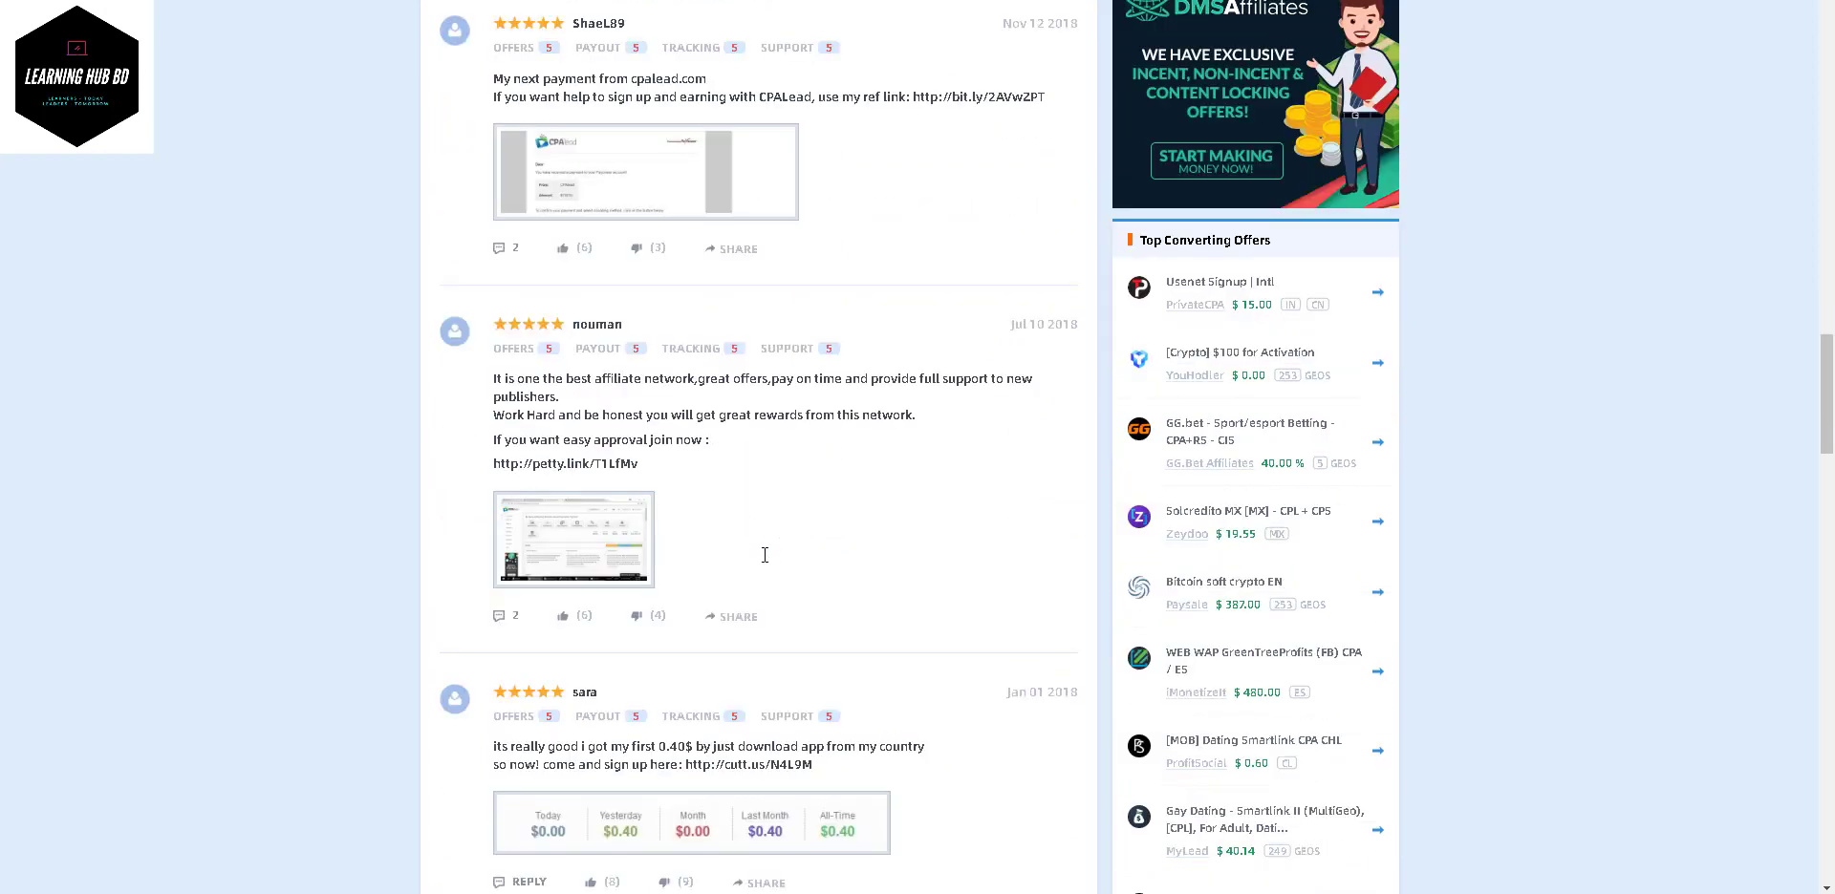
{"action": "scroll", "coordinate": [868, 509], "scroll_direction": "down", "scroll_amount": 9}
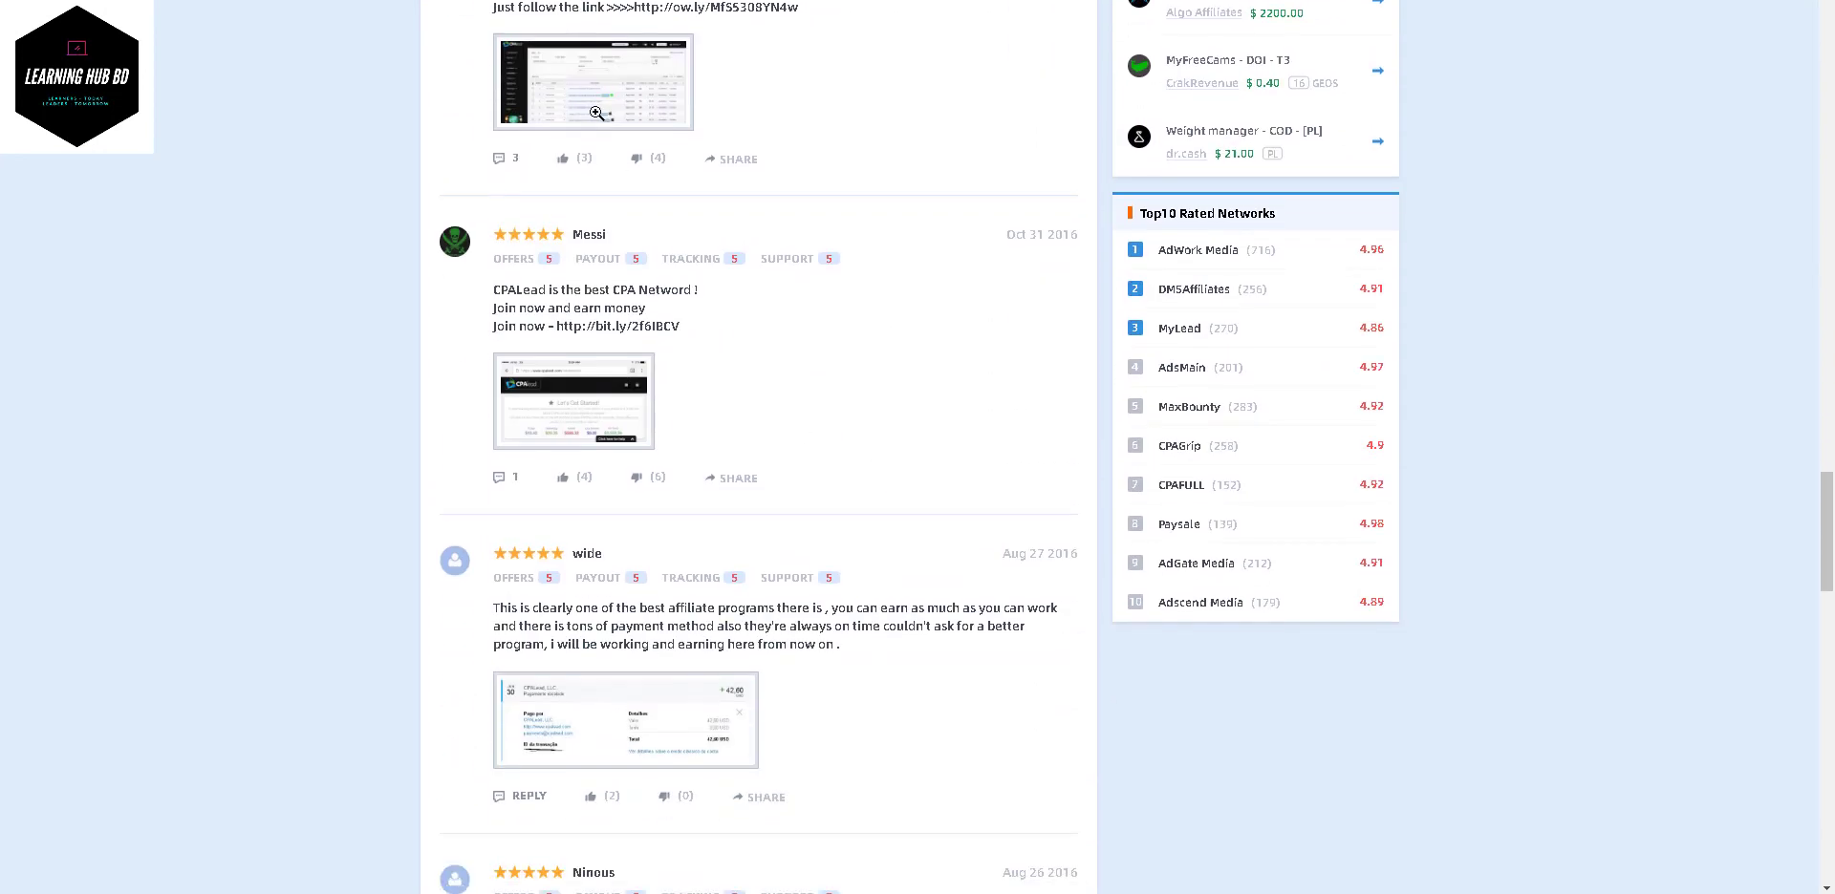
- View the enlarged dashboard and payment history screenshots showing Western Union and PayPal payouts
{"action": "left_click", "coordinate": [596, 113]}
{"action": "scroll", "coordinate": [982, 432], "scroll_direction": "down", "scroll_amount": 4}
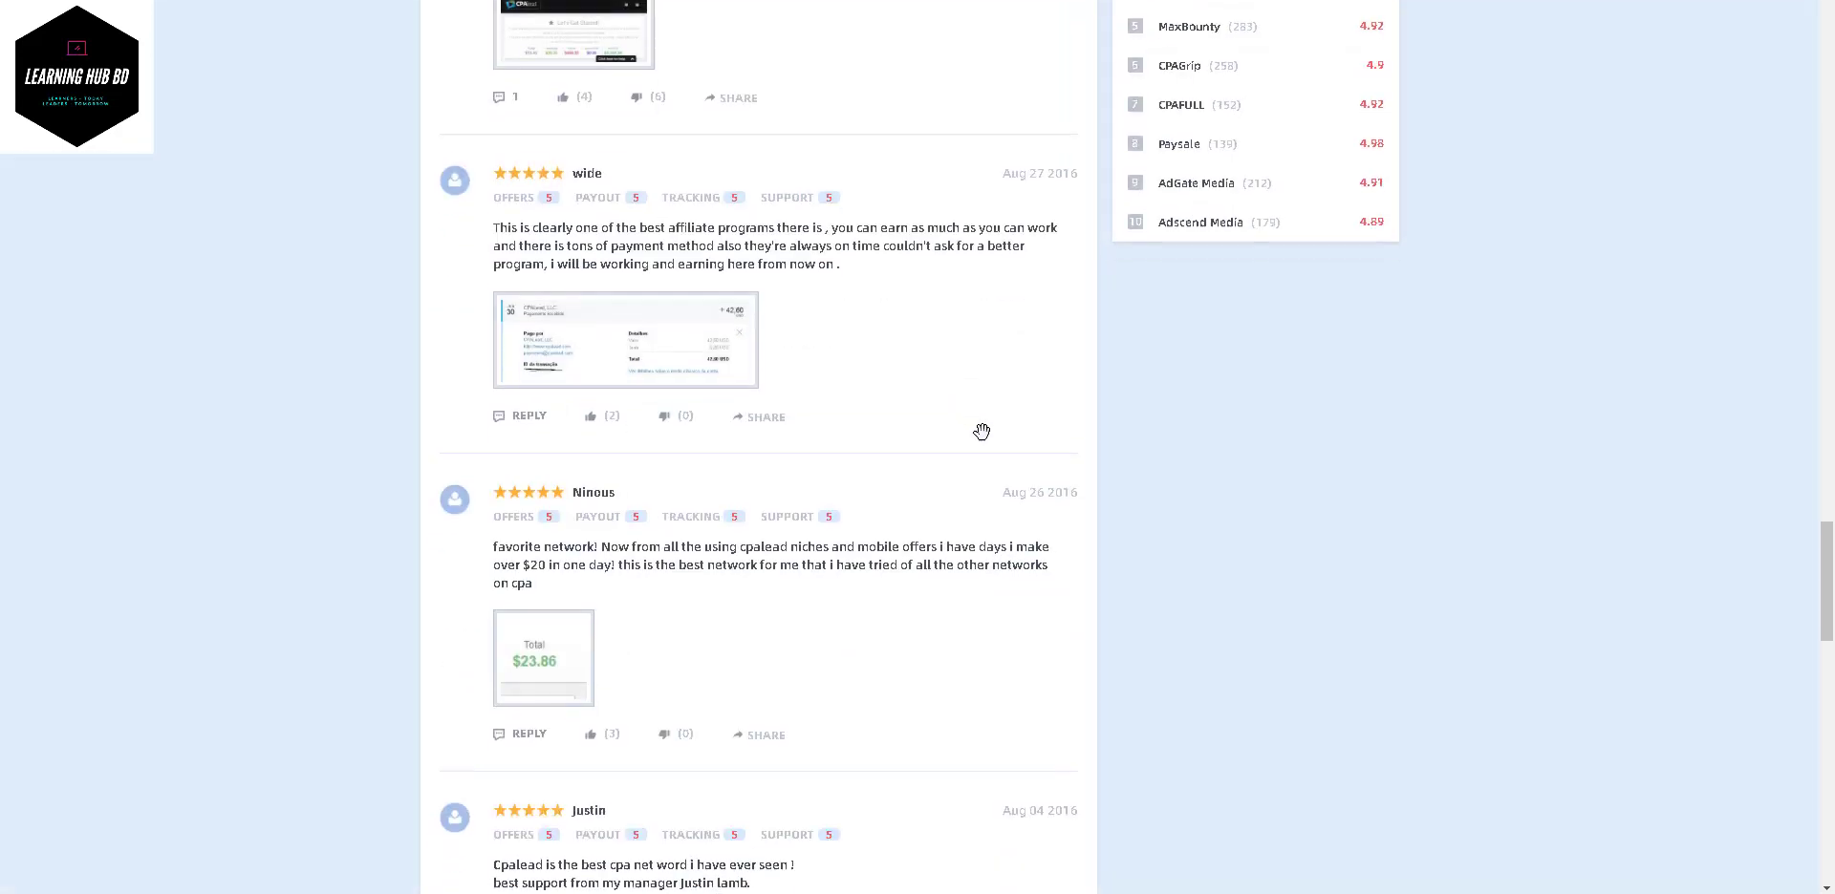
{"action": "scroll", "coordinate": [666, 298], "scroll_direction": "down", "scroll_amount": 4}
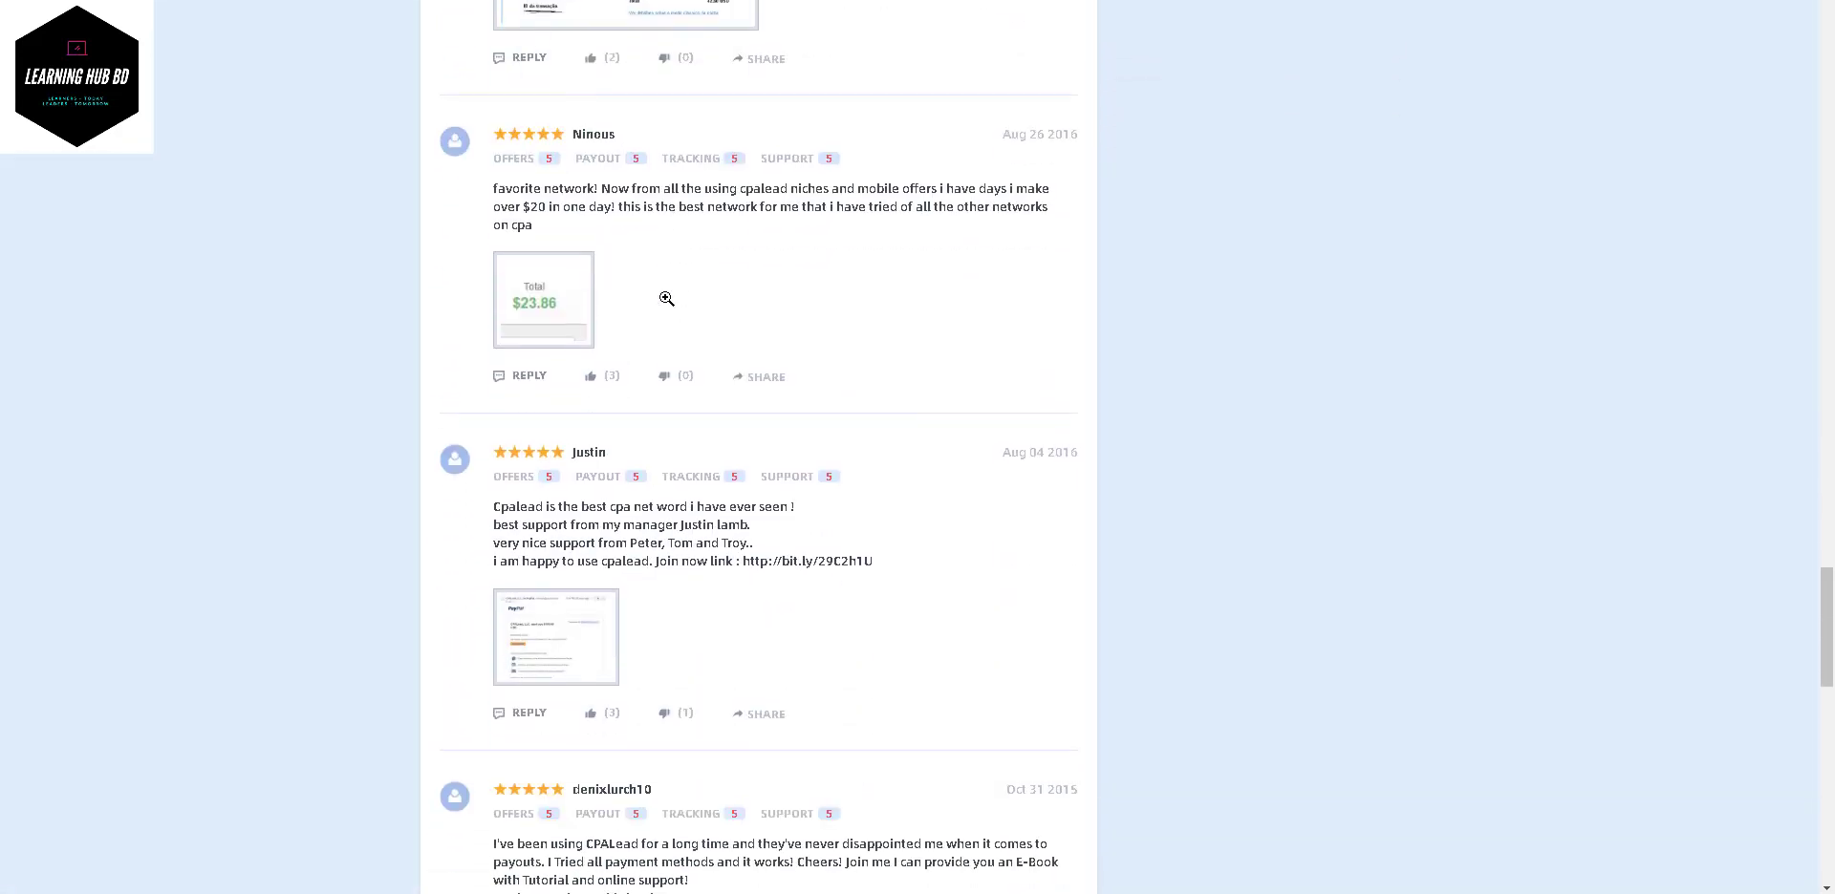
{"action": "scroll", "coordinate": [666, 299], "scroll_direction": "down", "scroll_amount": 4}
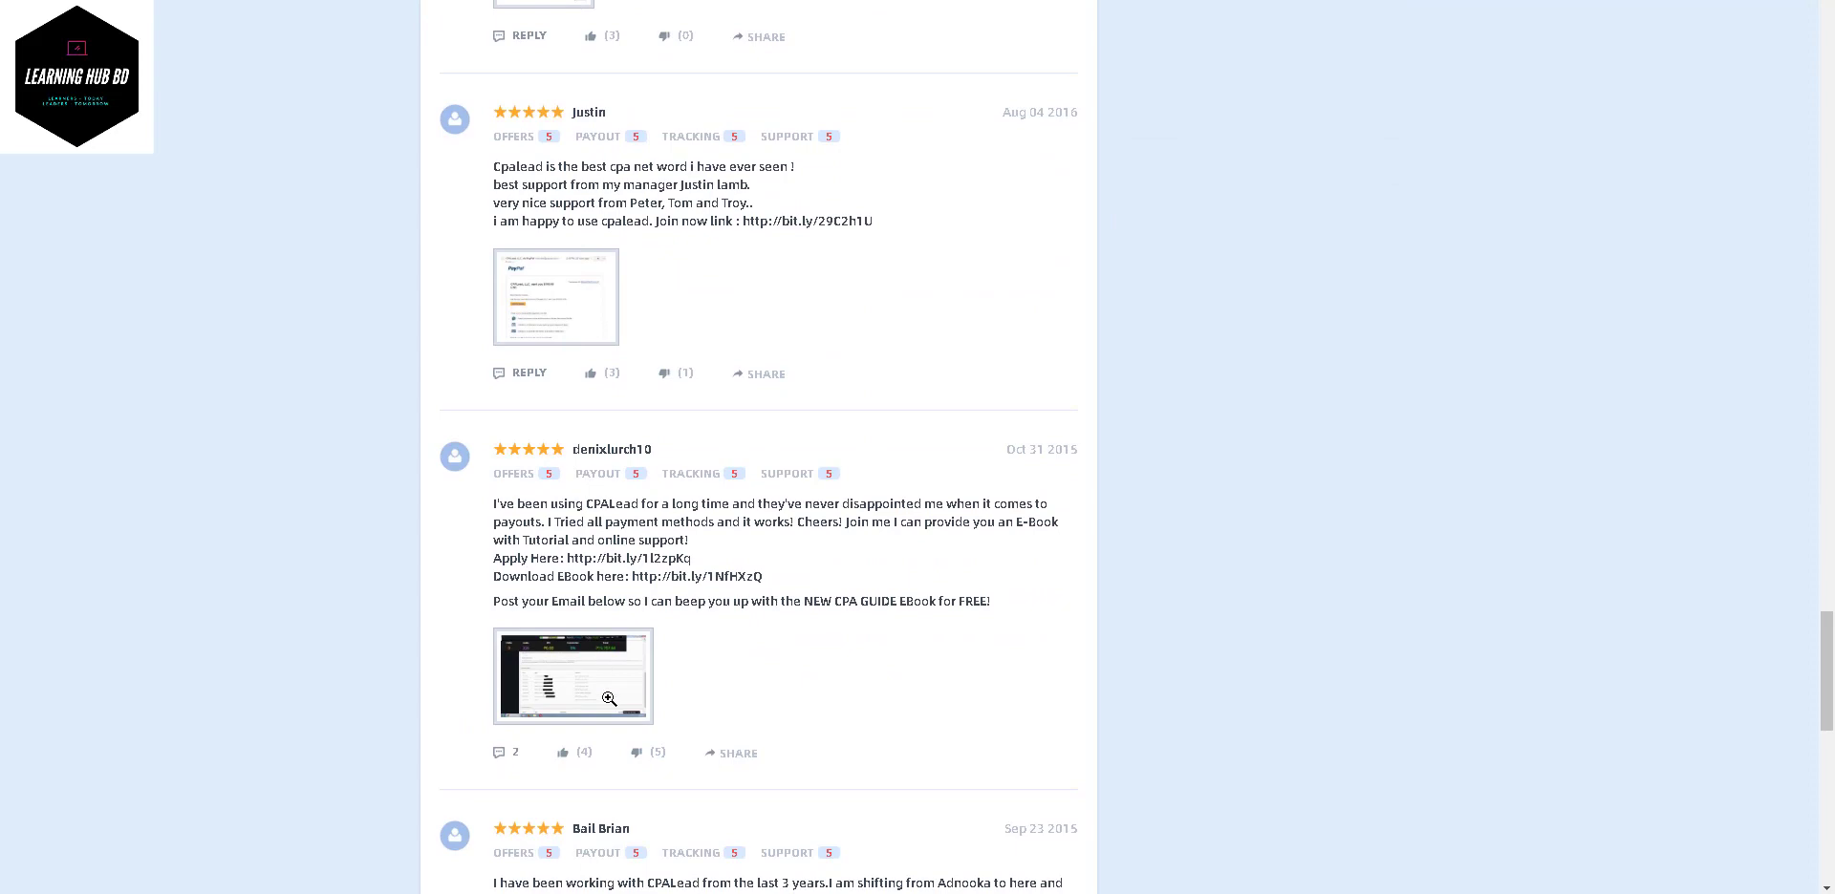
{"action": "left_click", "coordinate": [609, 700]}
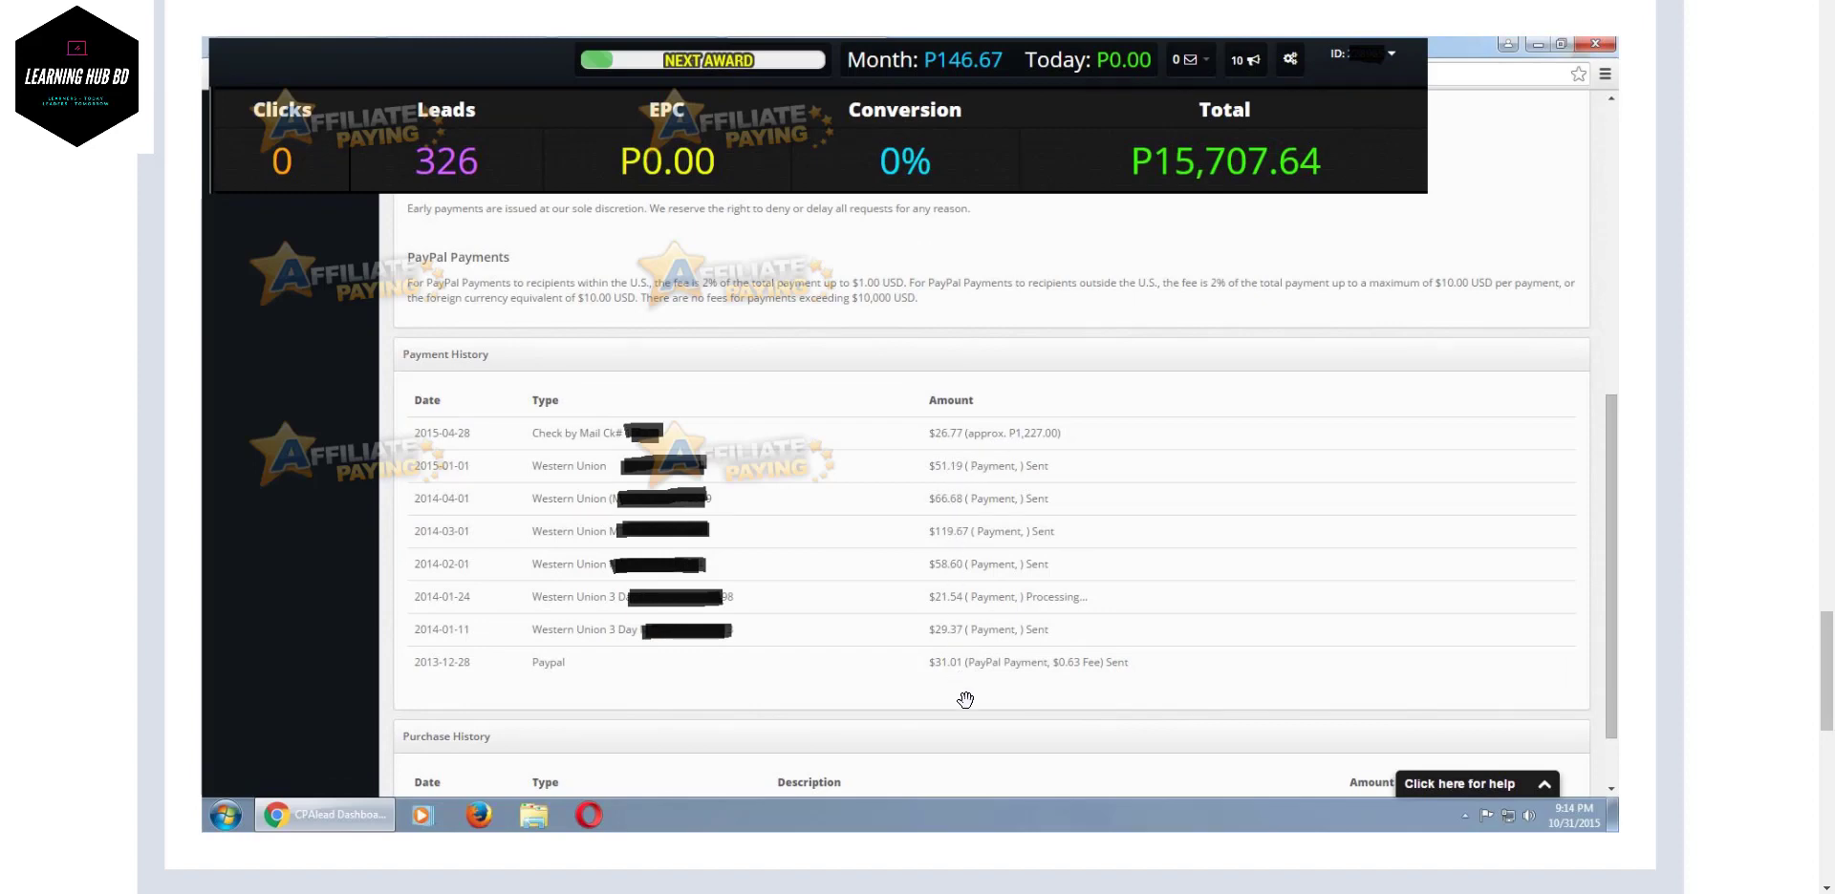
{"action": "left_click", "coordinate": [984, 546]}
{"action": "scroll", "coordinate": [985, 545], "scroll_direction": "up", "scroll_amount": 15}
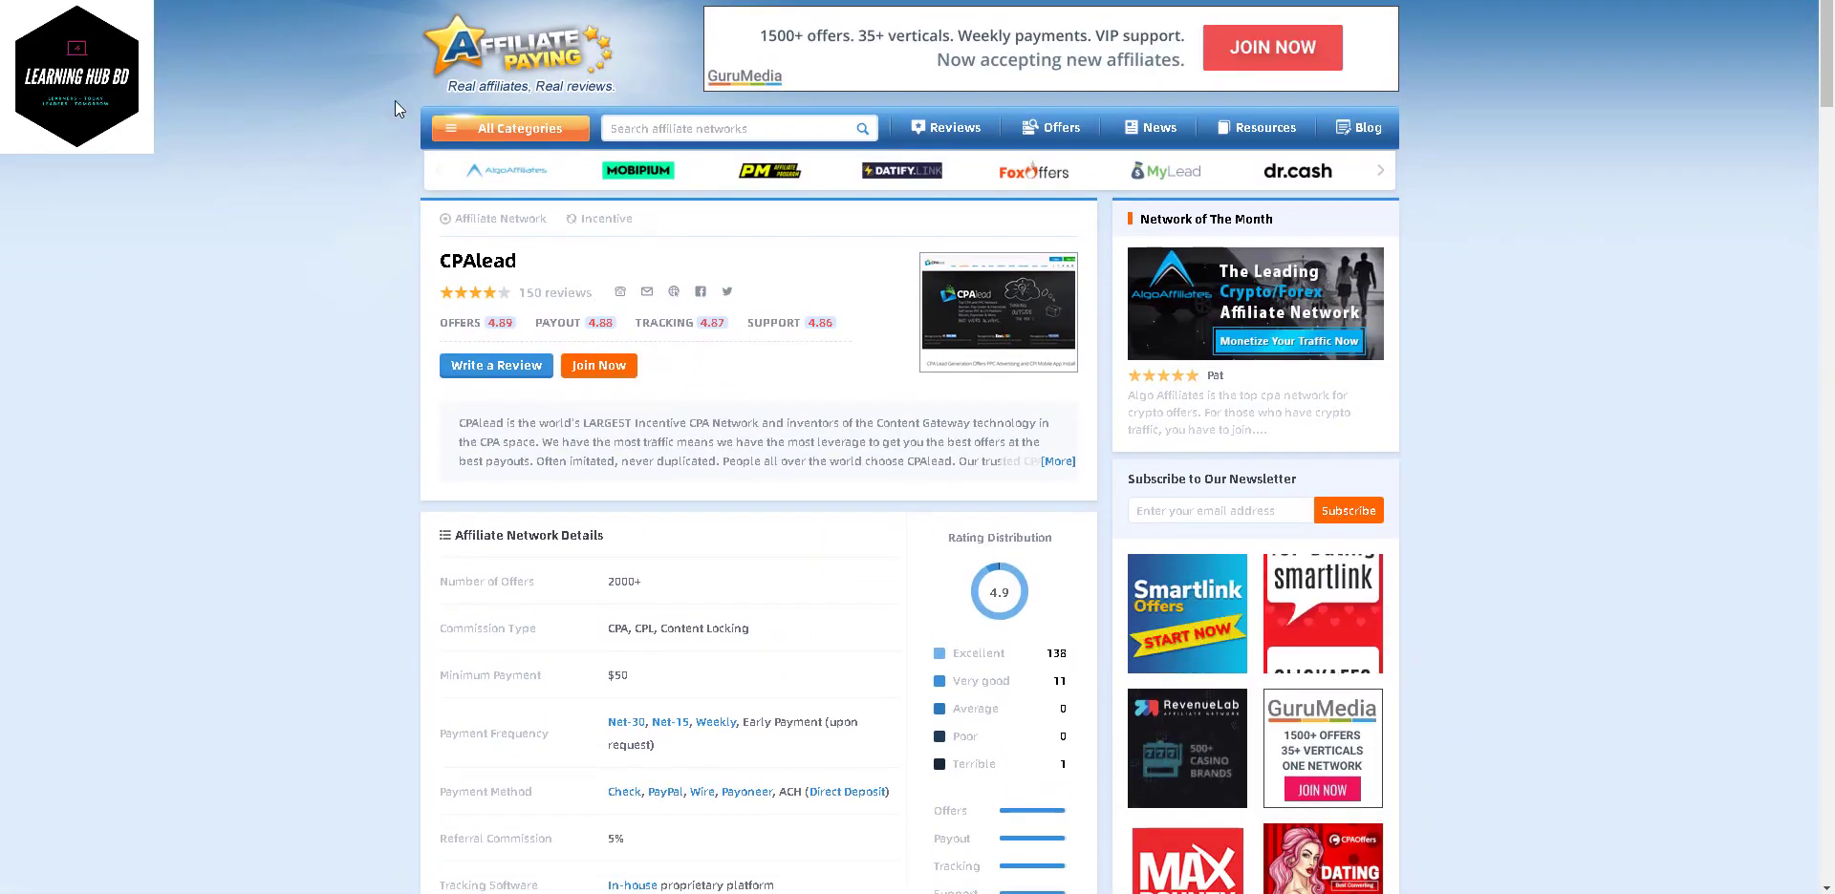
- Follow Join Now to CPAlead's homepage and choose Start Earning to reach publisher sign-up
{"action": "left_click", "coordinate": [591, 371]}
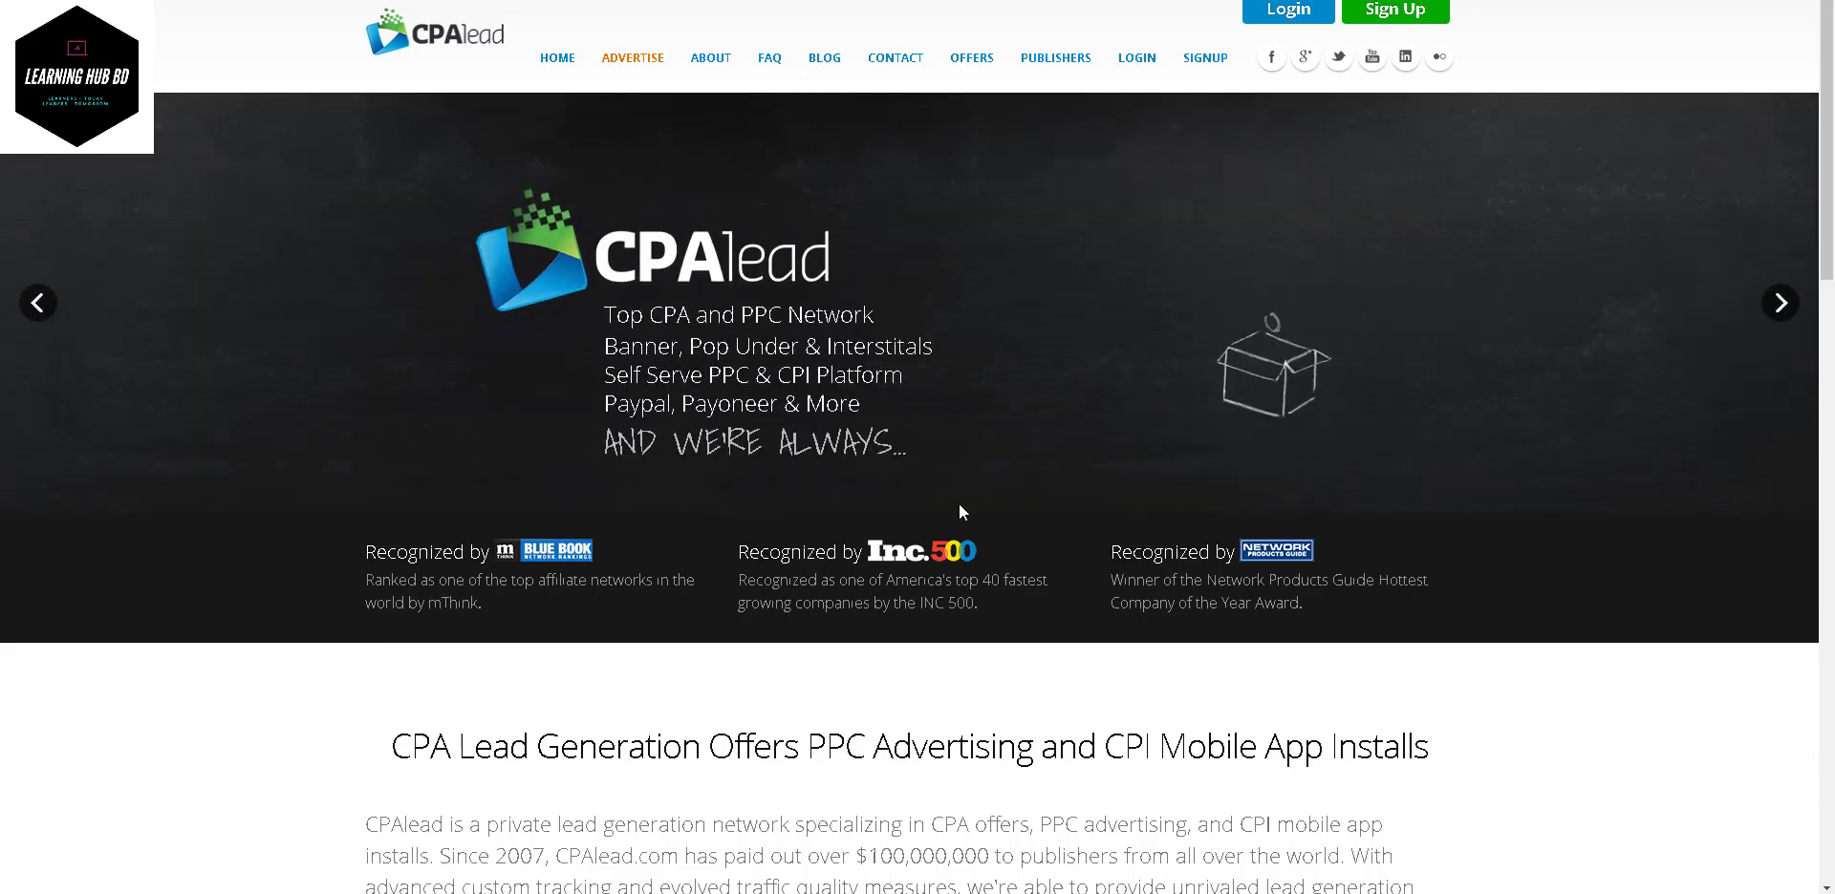
{"action": "scroll", "coordinate": [959, 512], "scroll_direction": "down", "scroll_amount": 10}
{"action": "scroll", "coordinate": [959, 512], "scroll_direction": "down", "scroll_amount": 2}
{"action": "scroll", "coordinate": [803, 308], "scroll_direction": "up", "scroll_amount": 6}
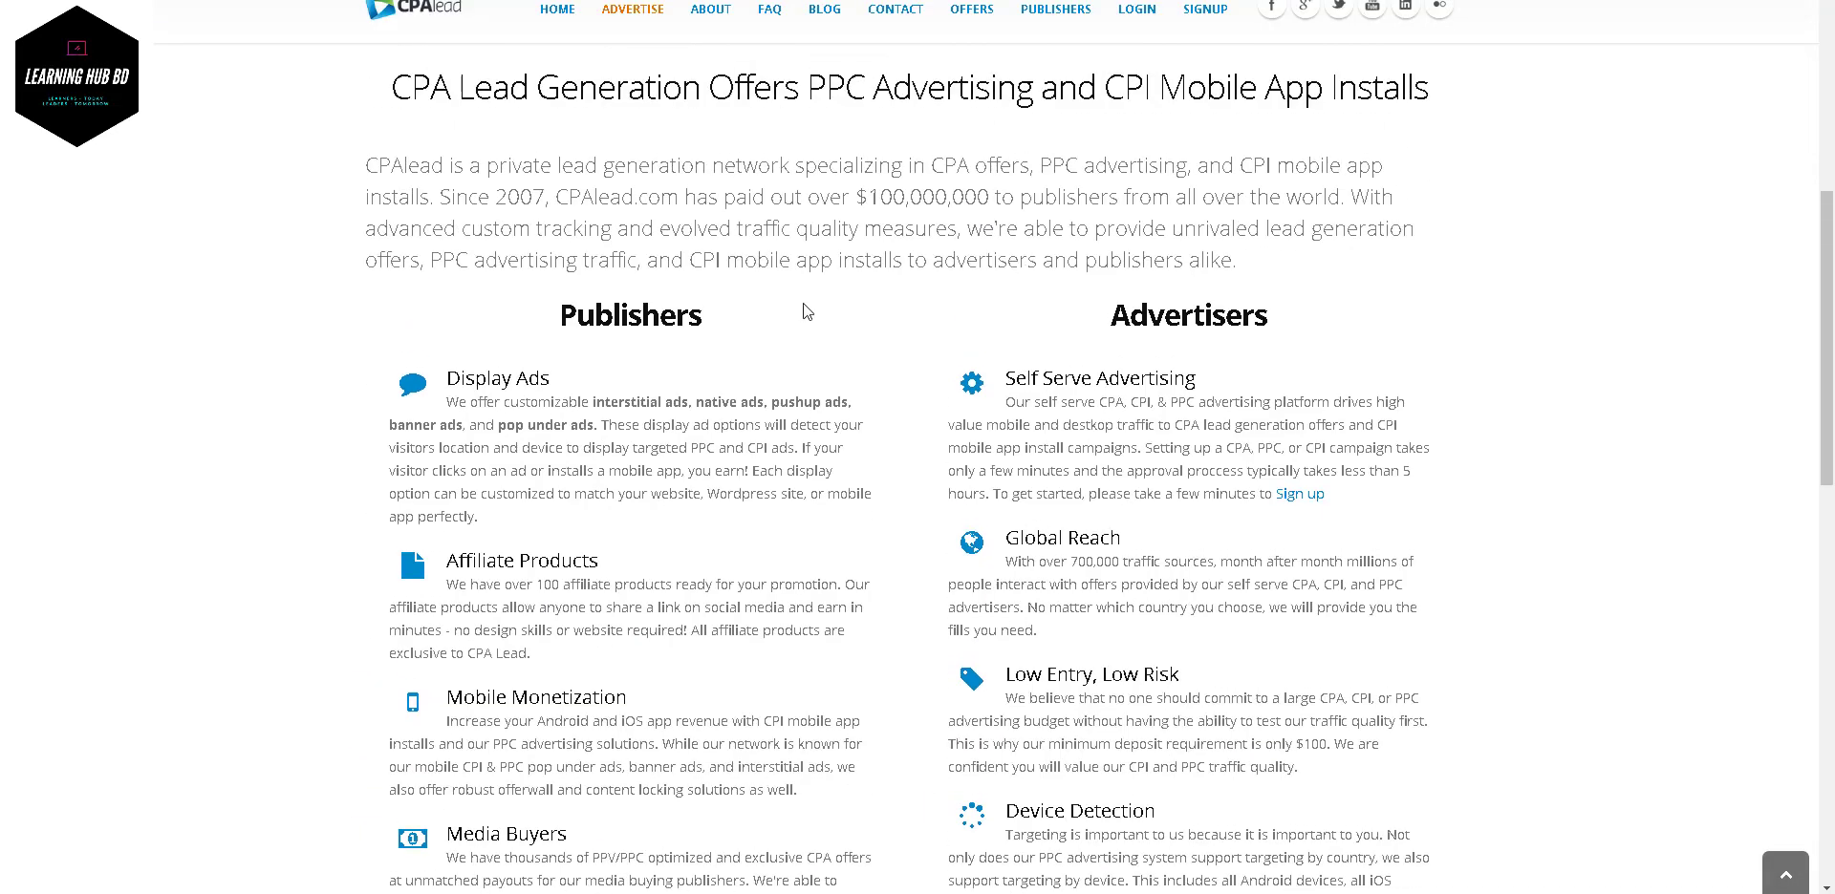
{"action": "scroll", "coordinate": [782, 424], "scroll_direction": "down", "scroll_amount": 5}
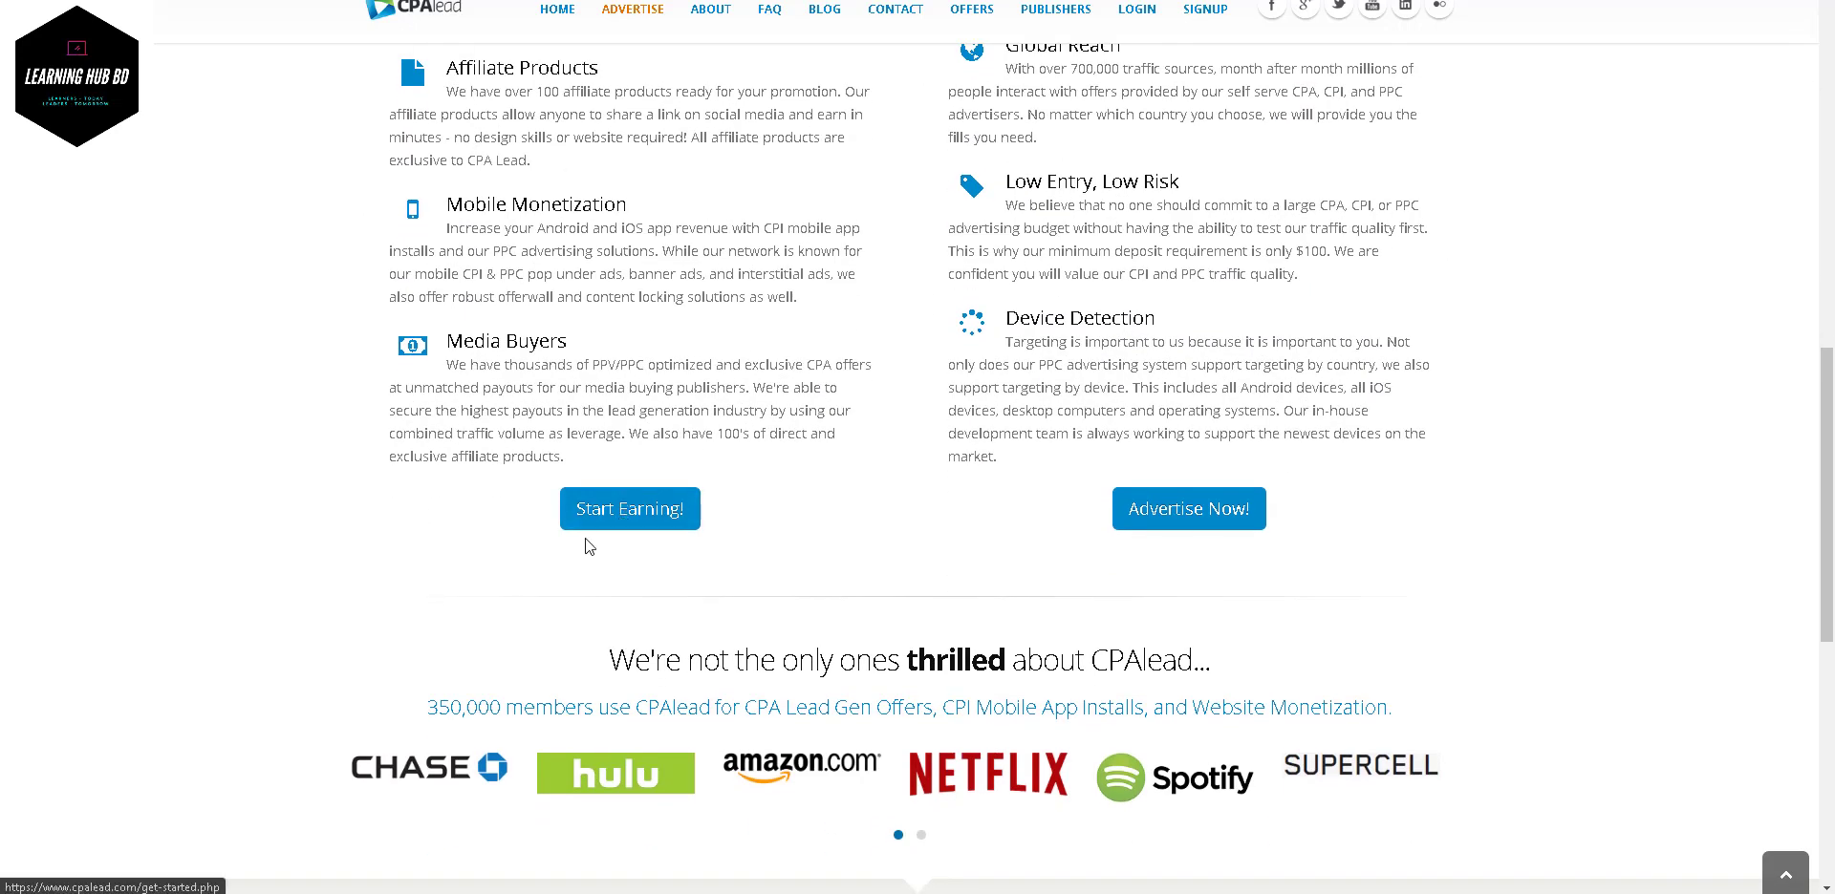
{"action": "left_click", "coordinate": [597, 521]}
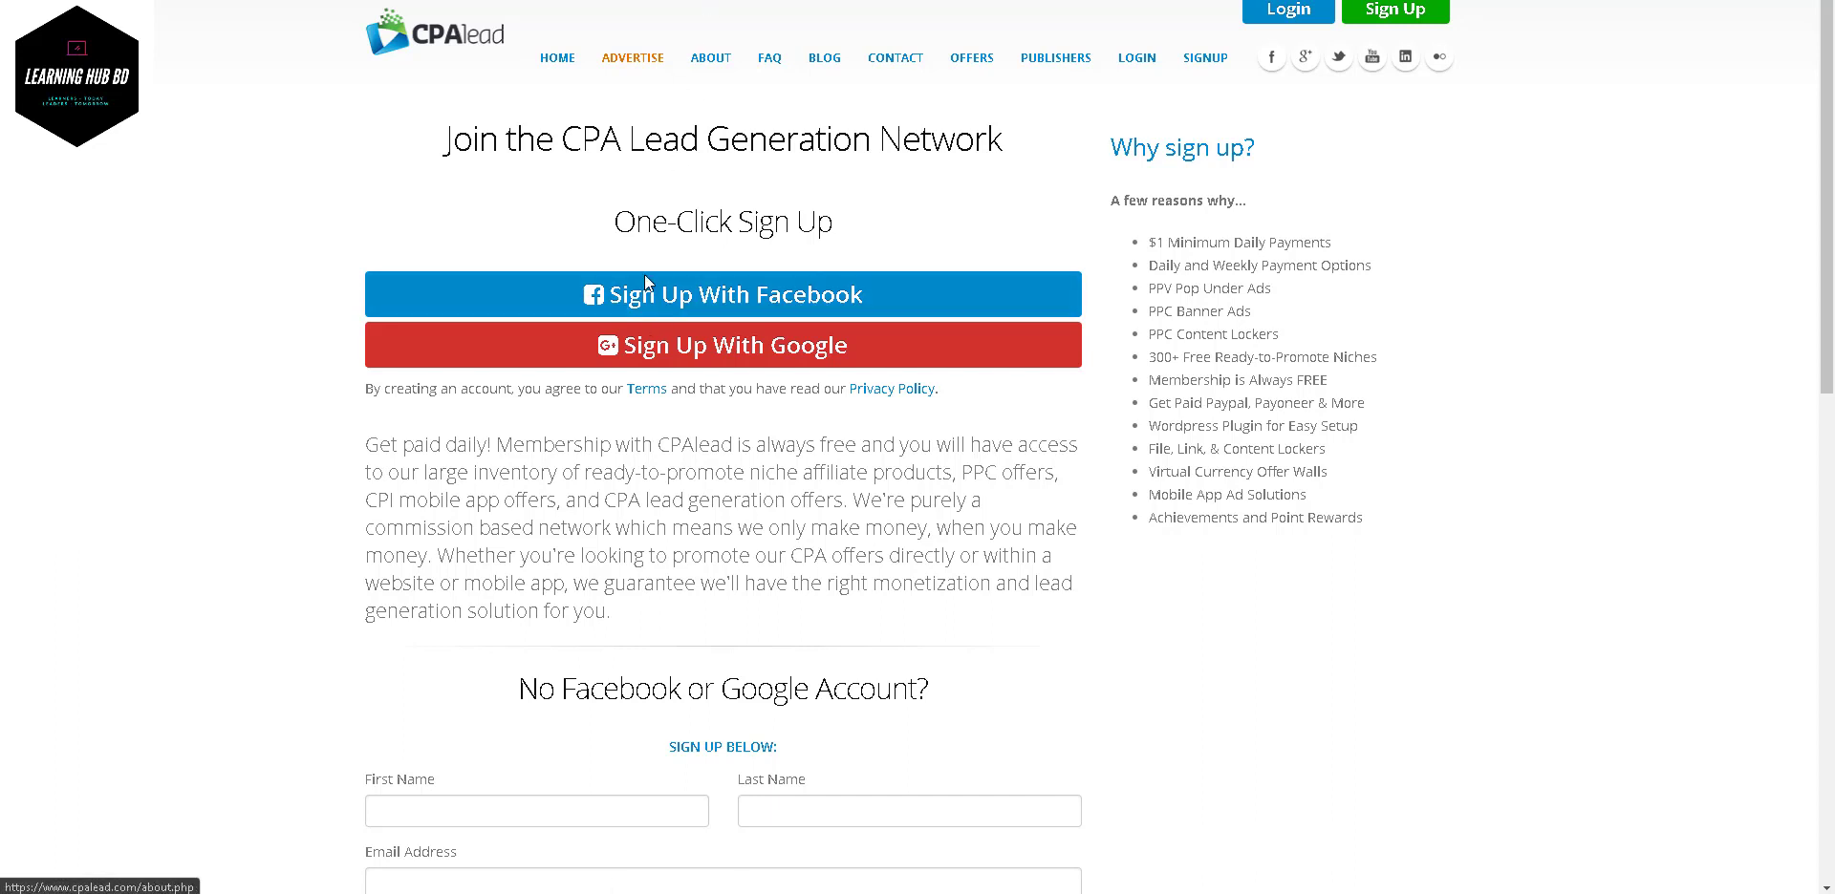
- Scroll past the sign-up heading to the empty manual registration form
{"action": "left_click_drag", "start_coordinate": [285, 122], "coordinate": [961, 390]}
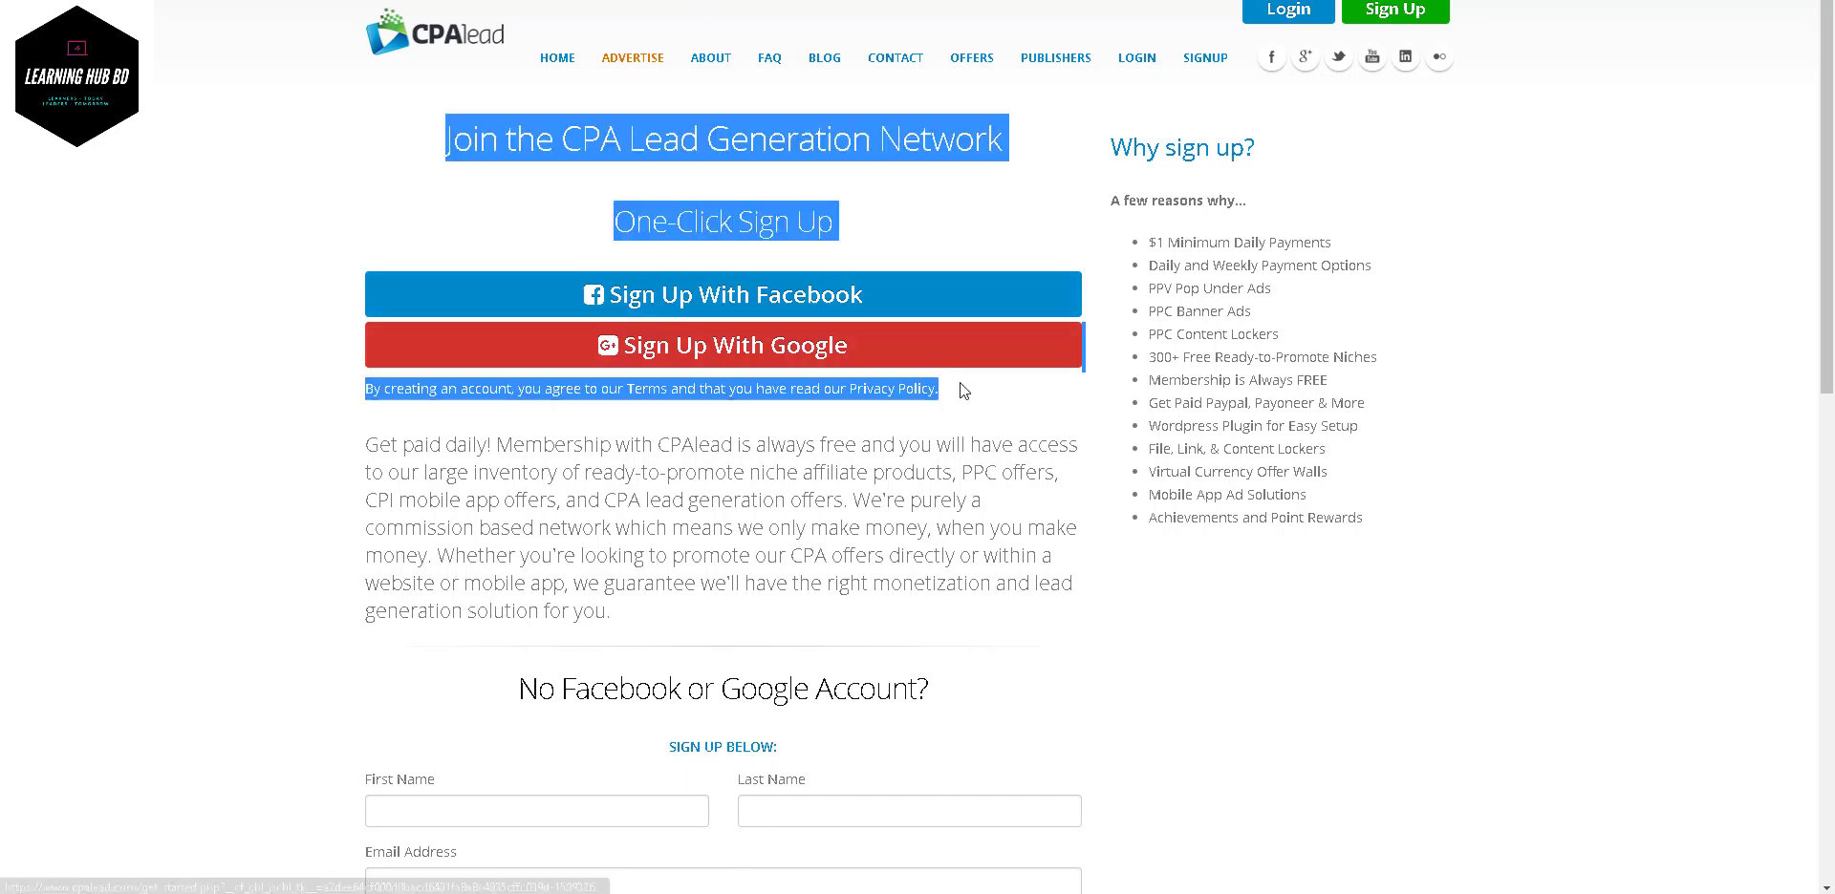
{"action": "left_click", "coordinate": [1018, 398]}
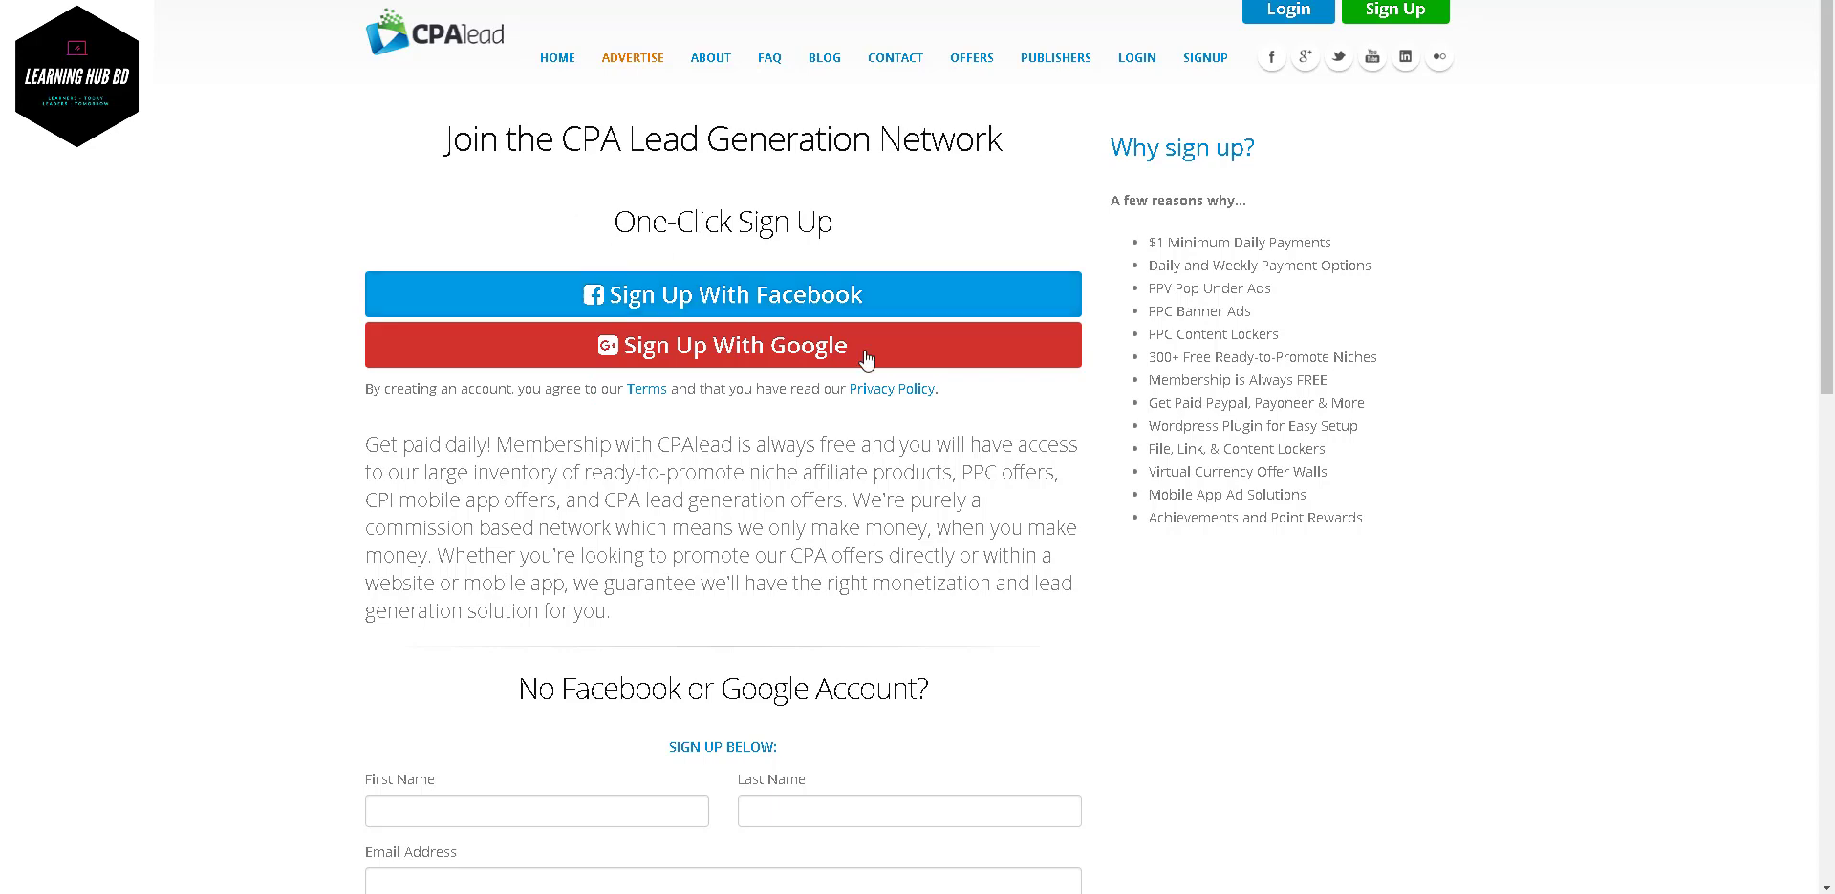
{"action": "scroll", "coordinate": [804, 311], "scroll_direction": "down", "scroll_amount": 5}
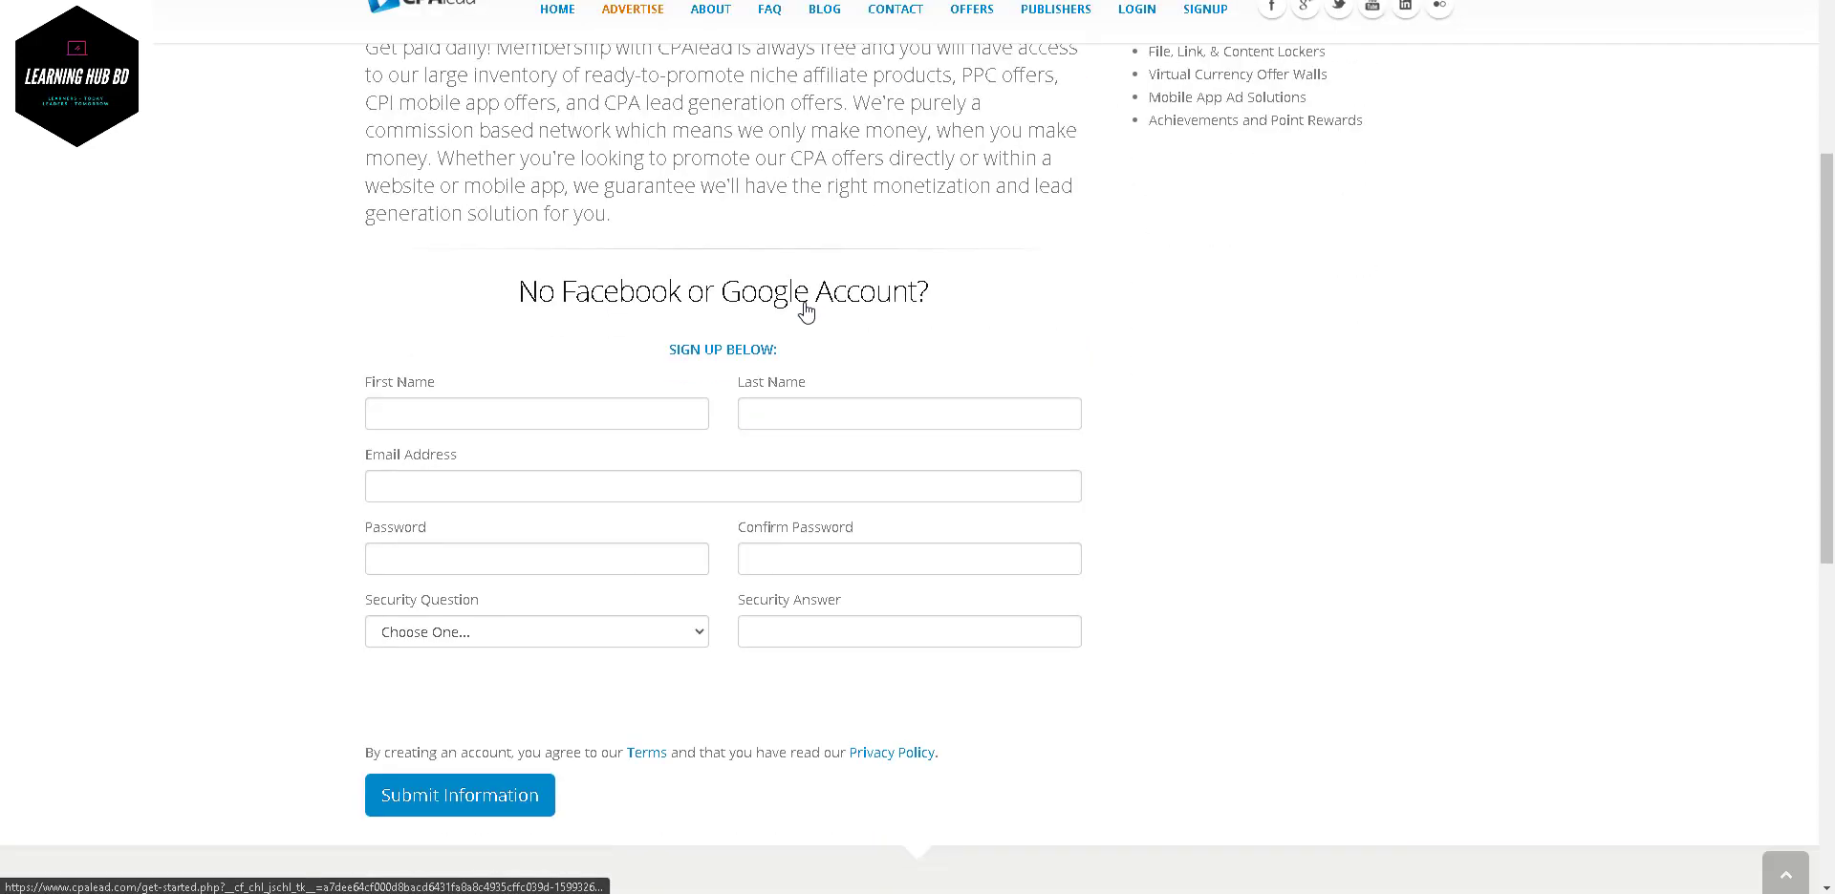
{"action": "scroll", "coordinate": [822, 226], "scroll_direction": "up", "scroll_amount": 5}
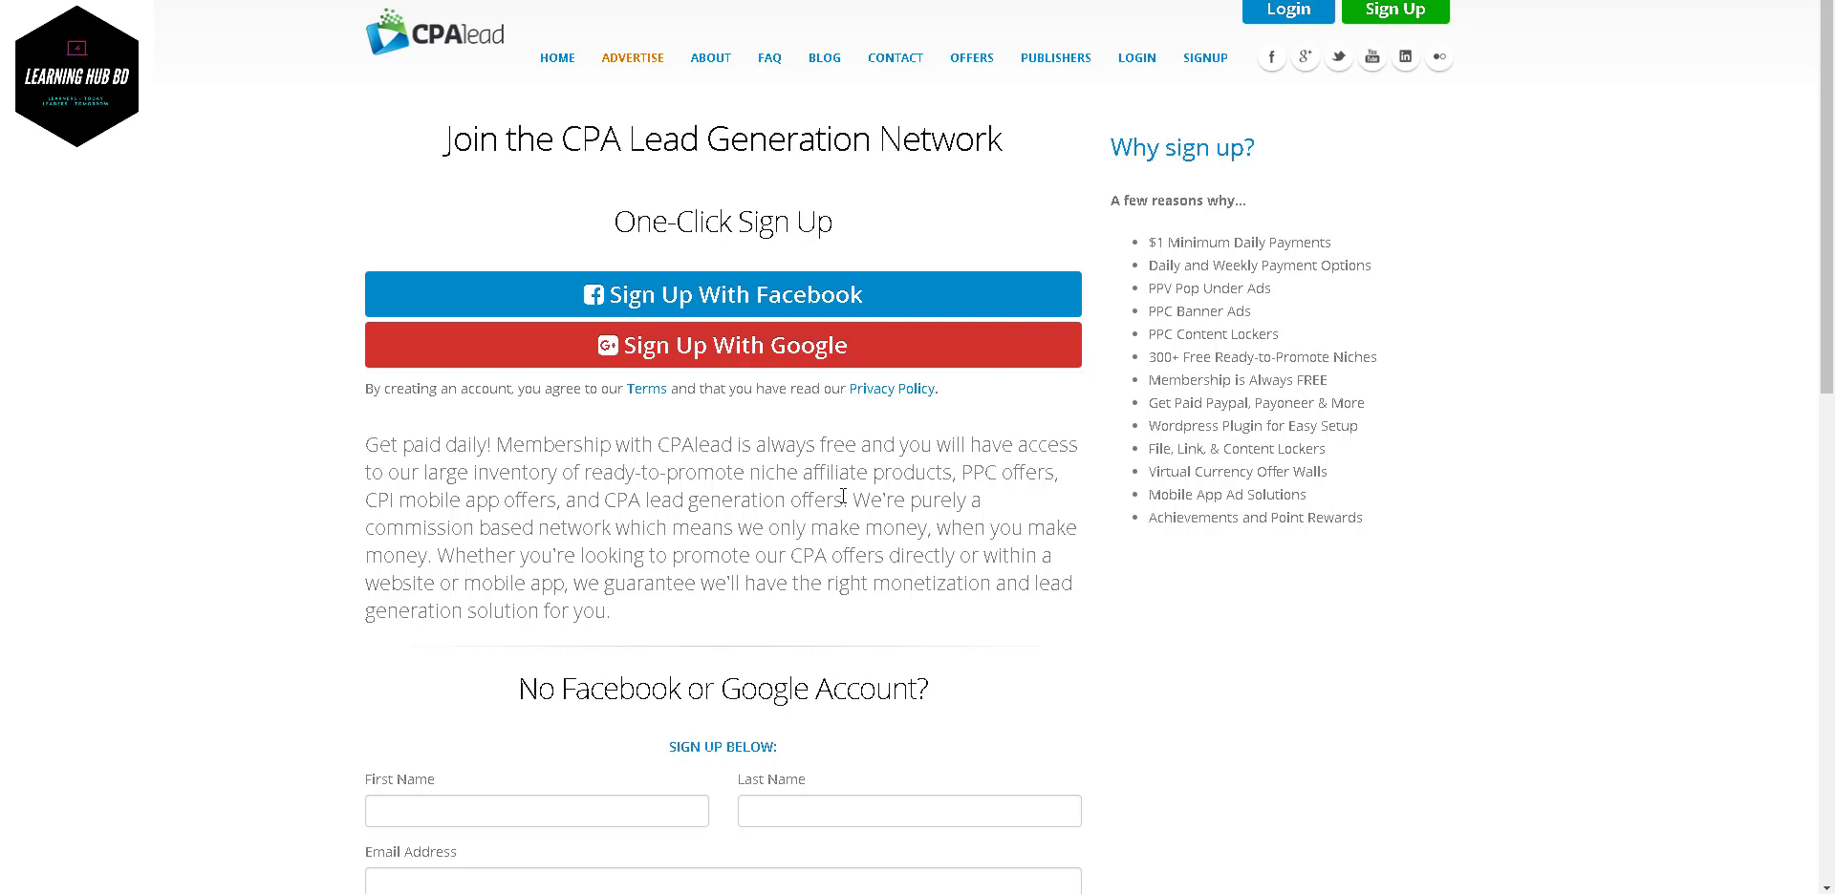
{"action": "scroll", "coordinate": [843, 496], "scroll_direction": "down", "scroll_amount": 4}
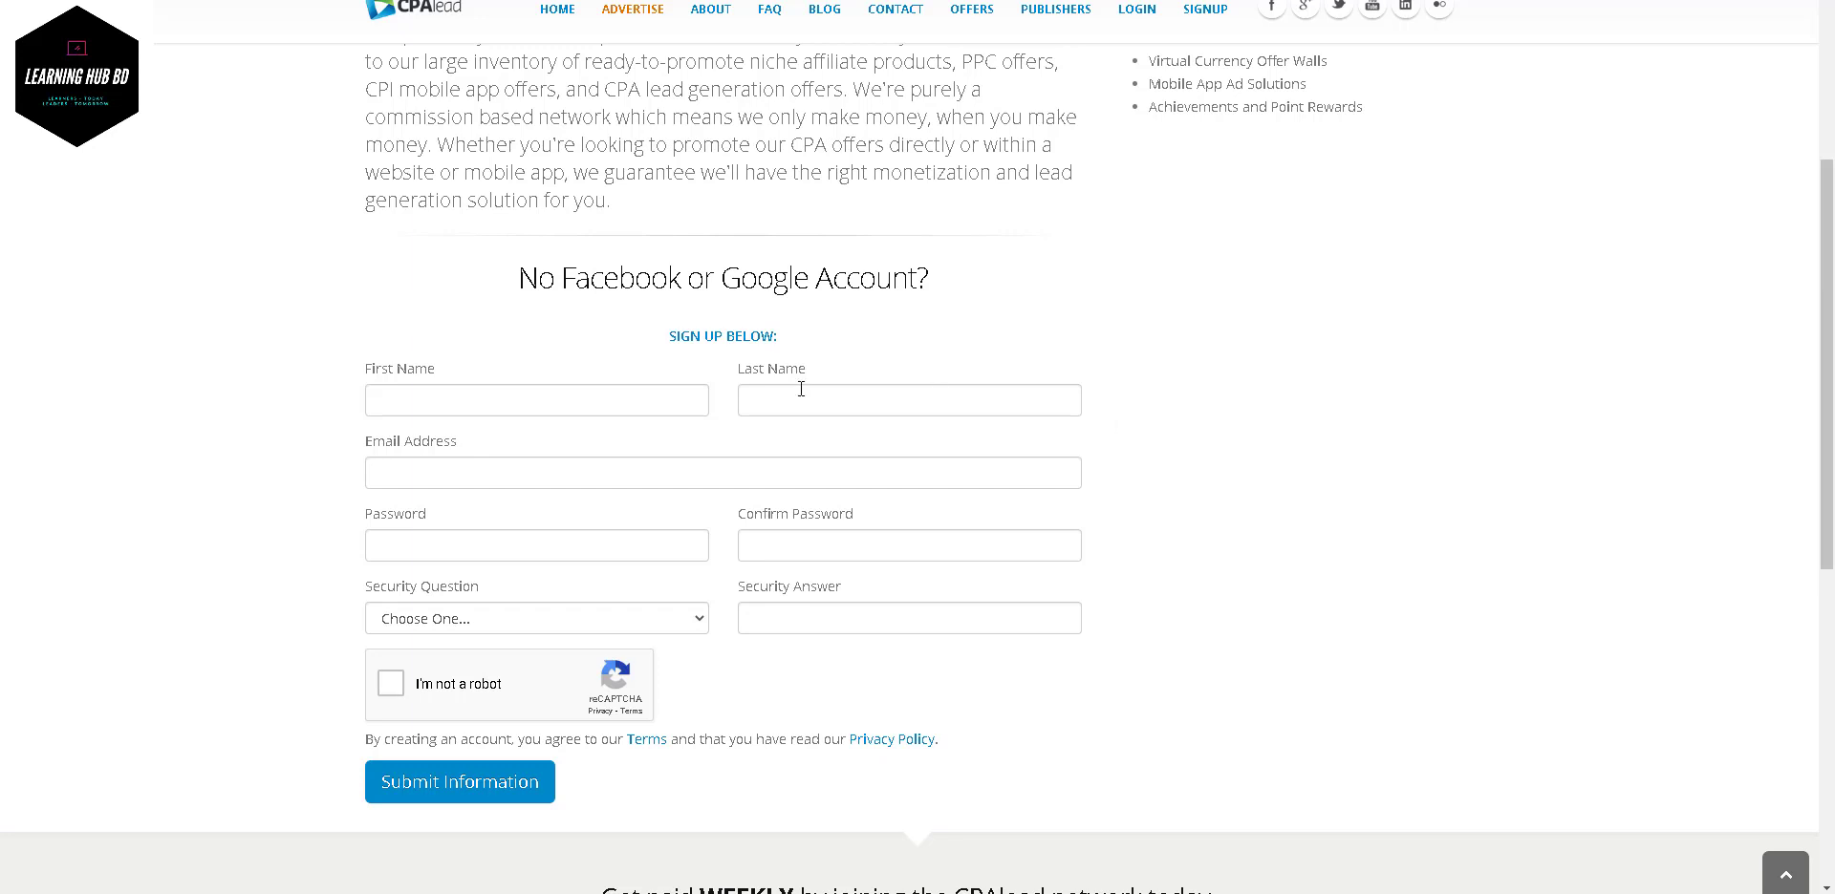
- Enter the first name and last name in the sign-up form
{"action": "left_click", "coordinate": [481, 401]}
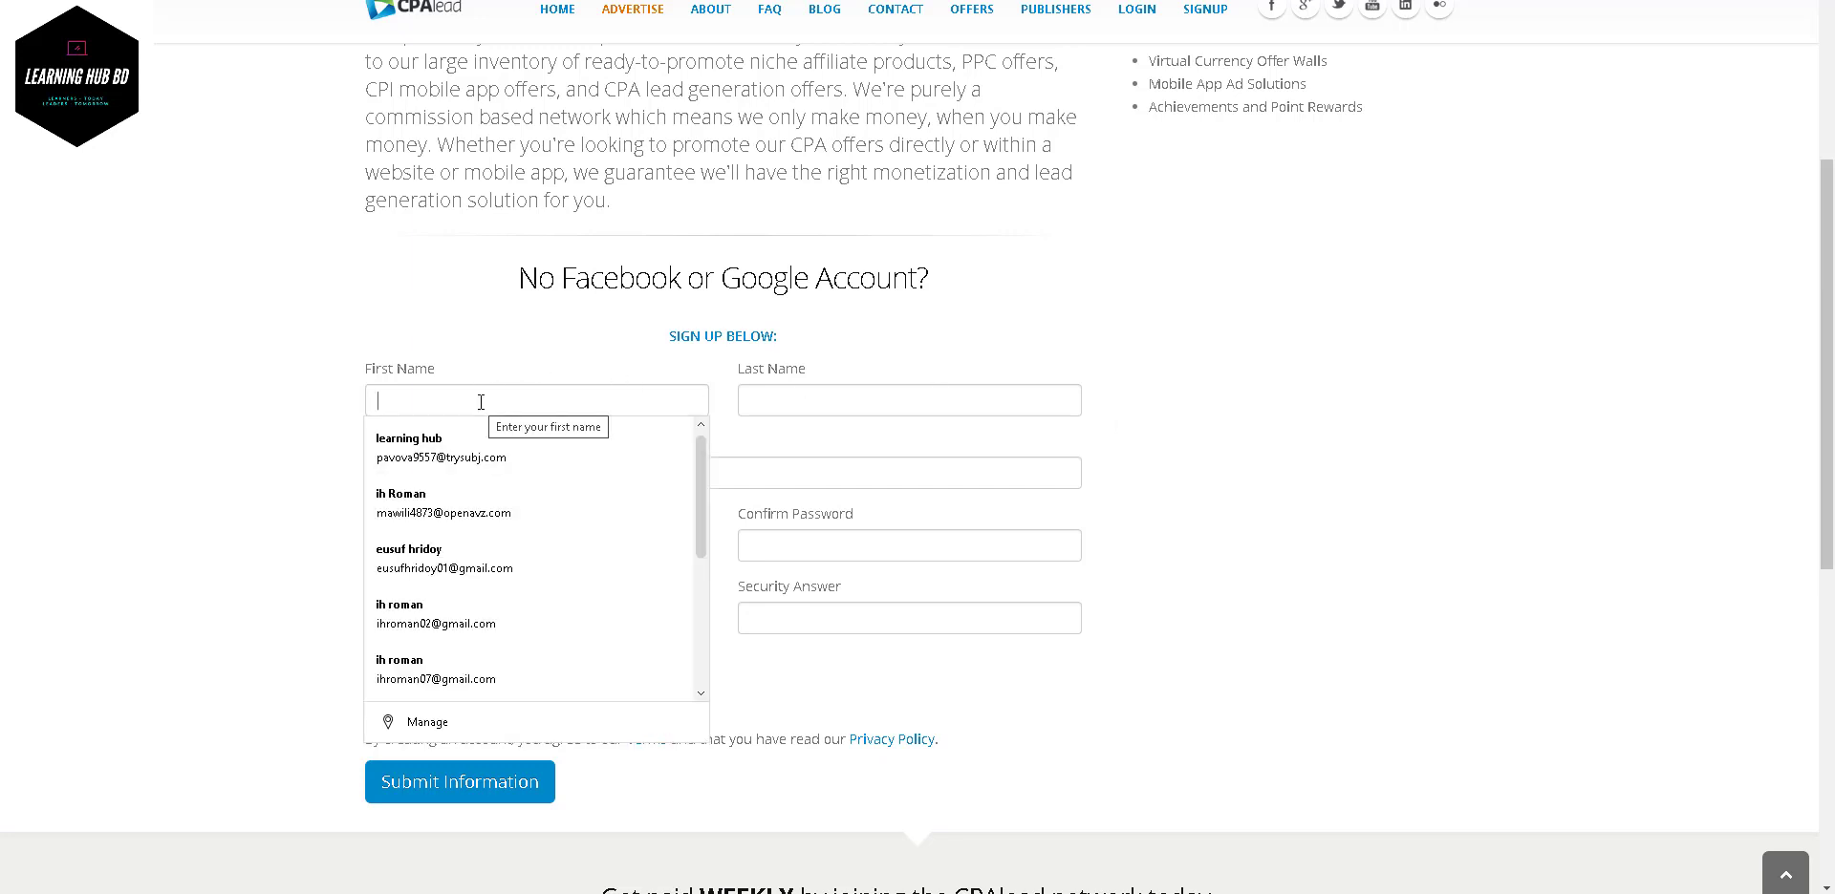
{"action": "type", "text": "ihb"}
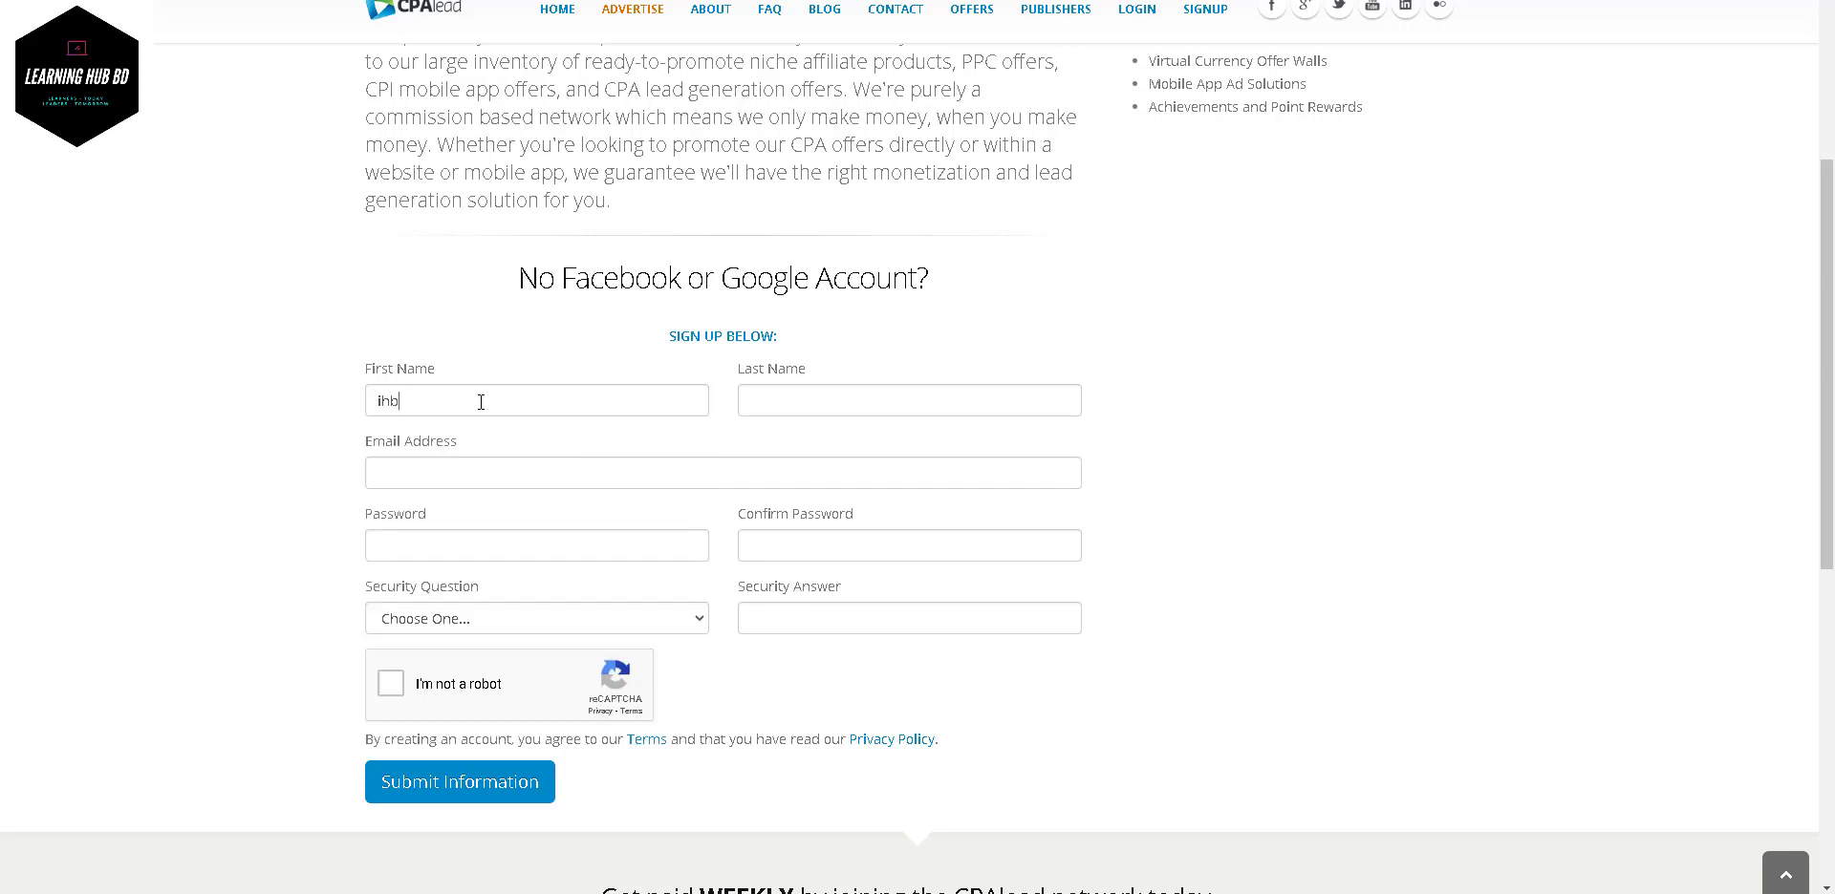
{"action": "key", "text": "BackSpace"}
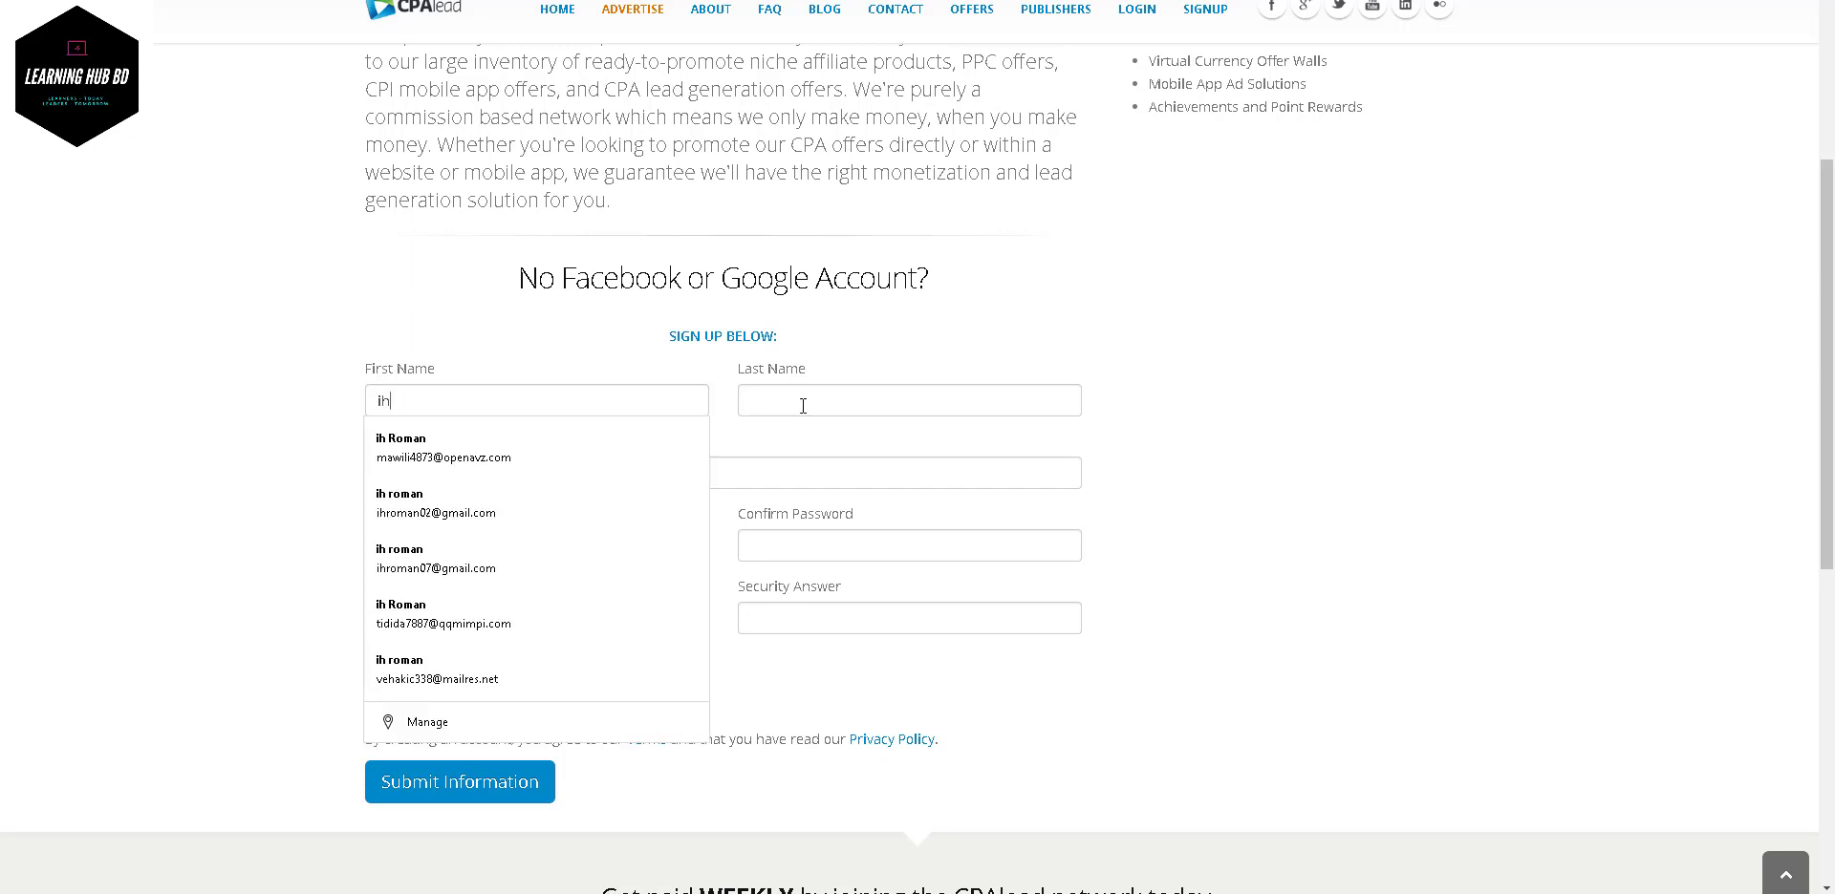
{"action": "left_click", "coordinate": [802, 405]}
{"action": "type", "text": "roman"}
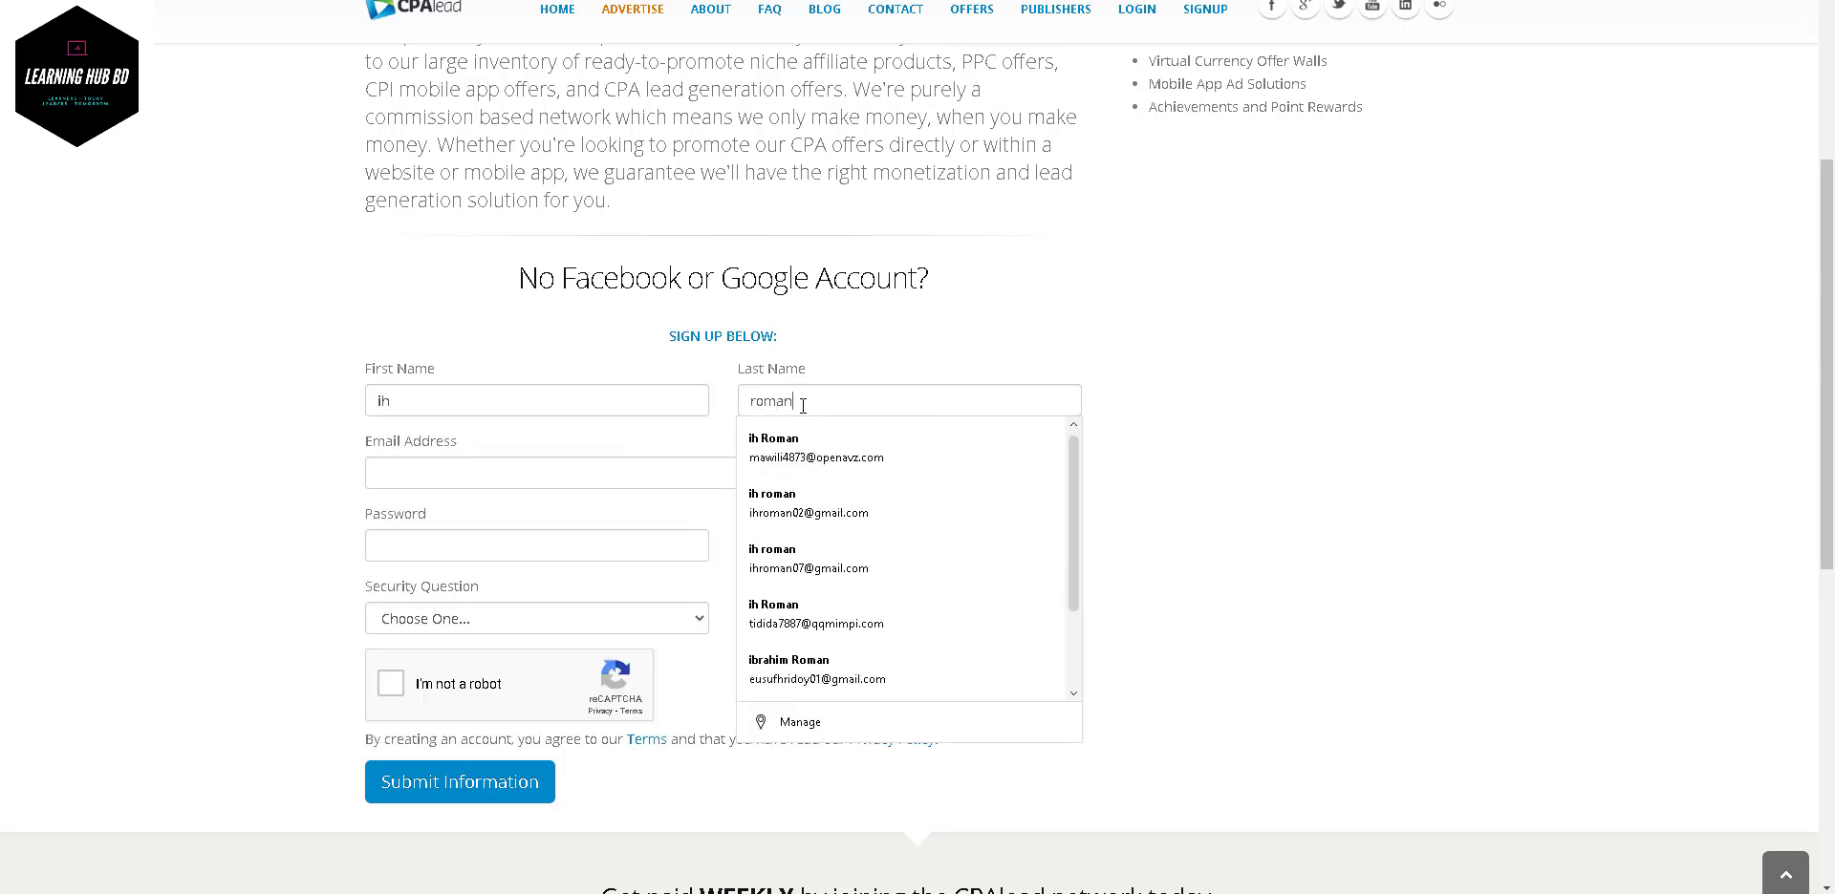
{"action": "left_click", "coordinate": [586, 334]}
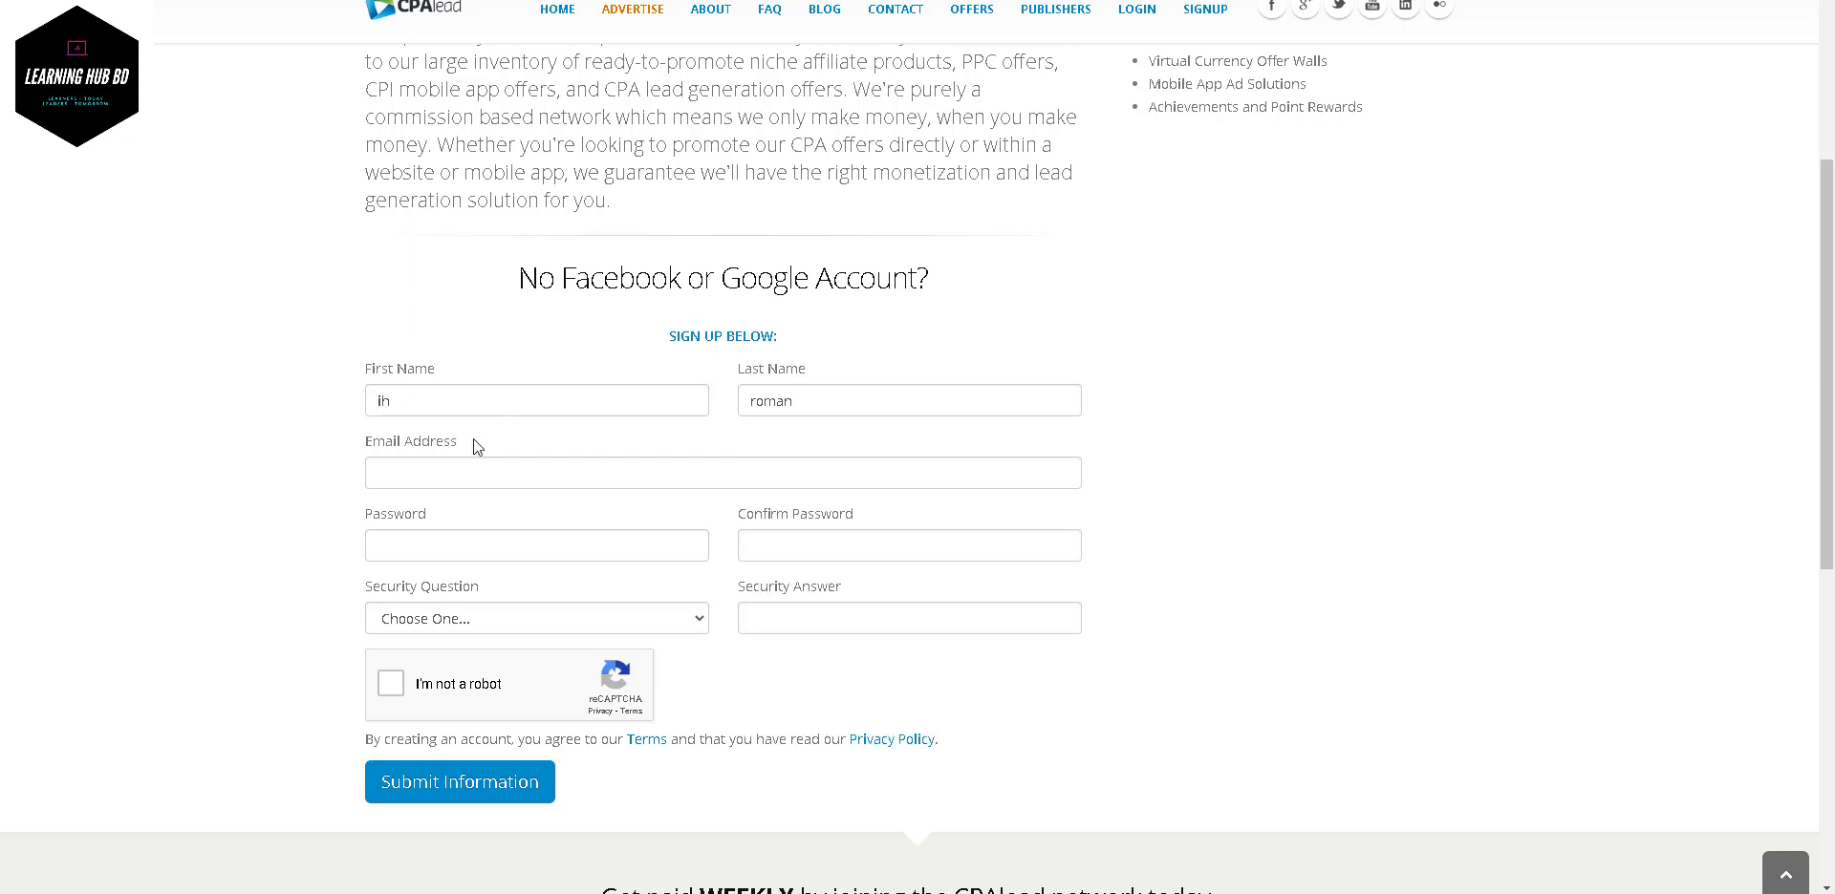
- Paste the e-mail address, password and password confirmation into their fields
{"action": "left_click", "coordinate": [453, 467]}
{"action": "key", "text": "ctrl+v"}
{"action": "left_click", "coordinate": [444, 537]}
{"action": "key", "text": "ctrl+v"}
{"action": "left_click", "coordinate": [772, 549]}
{"action": "key", "text": "ctrl+v"}
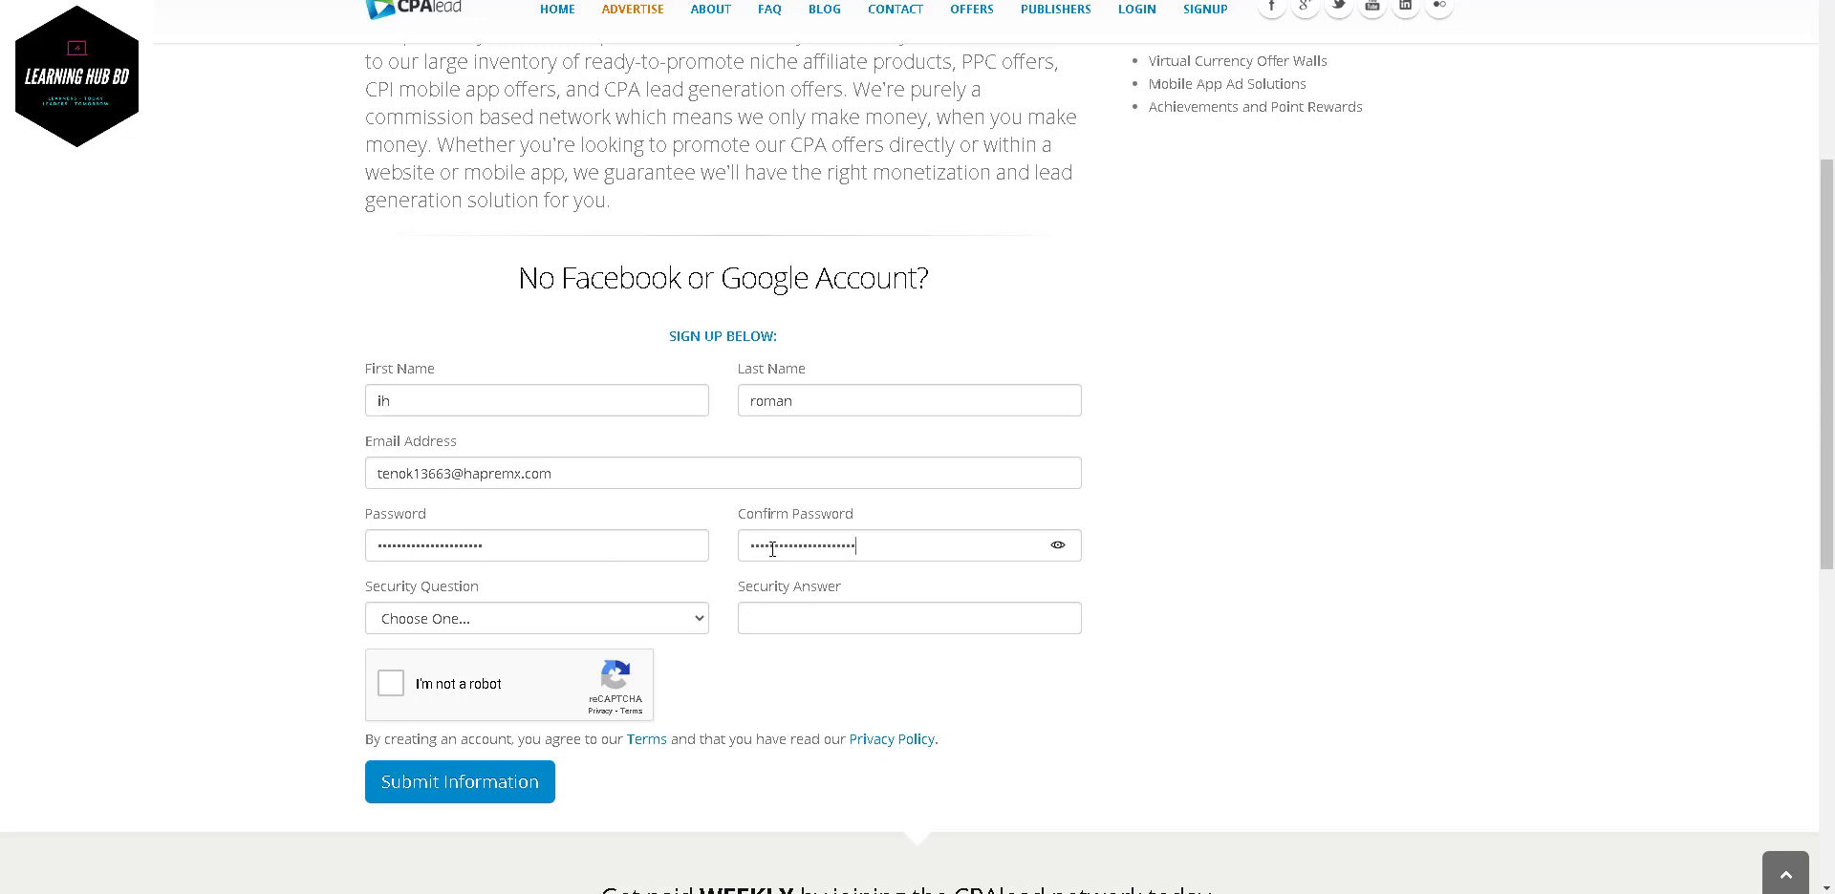
- Highlight the entered e-mail address to check it, then scroll further down the form
{"action": "left_click_drag", "start_coordinate": [554, 473], "coordinate": [361, 478]}
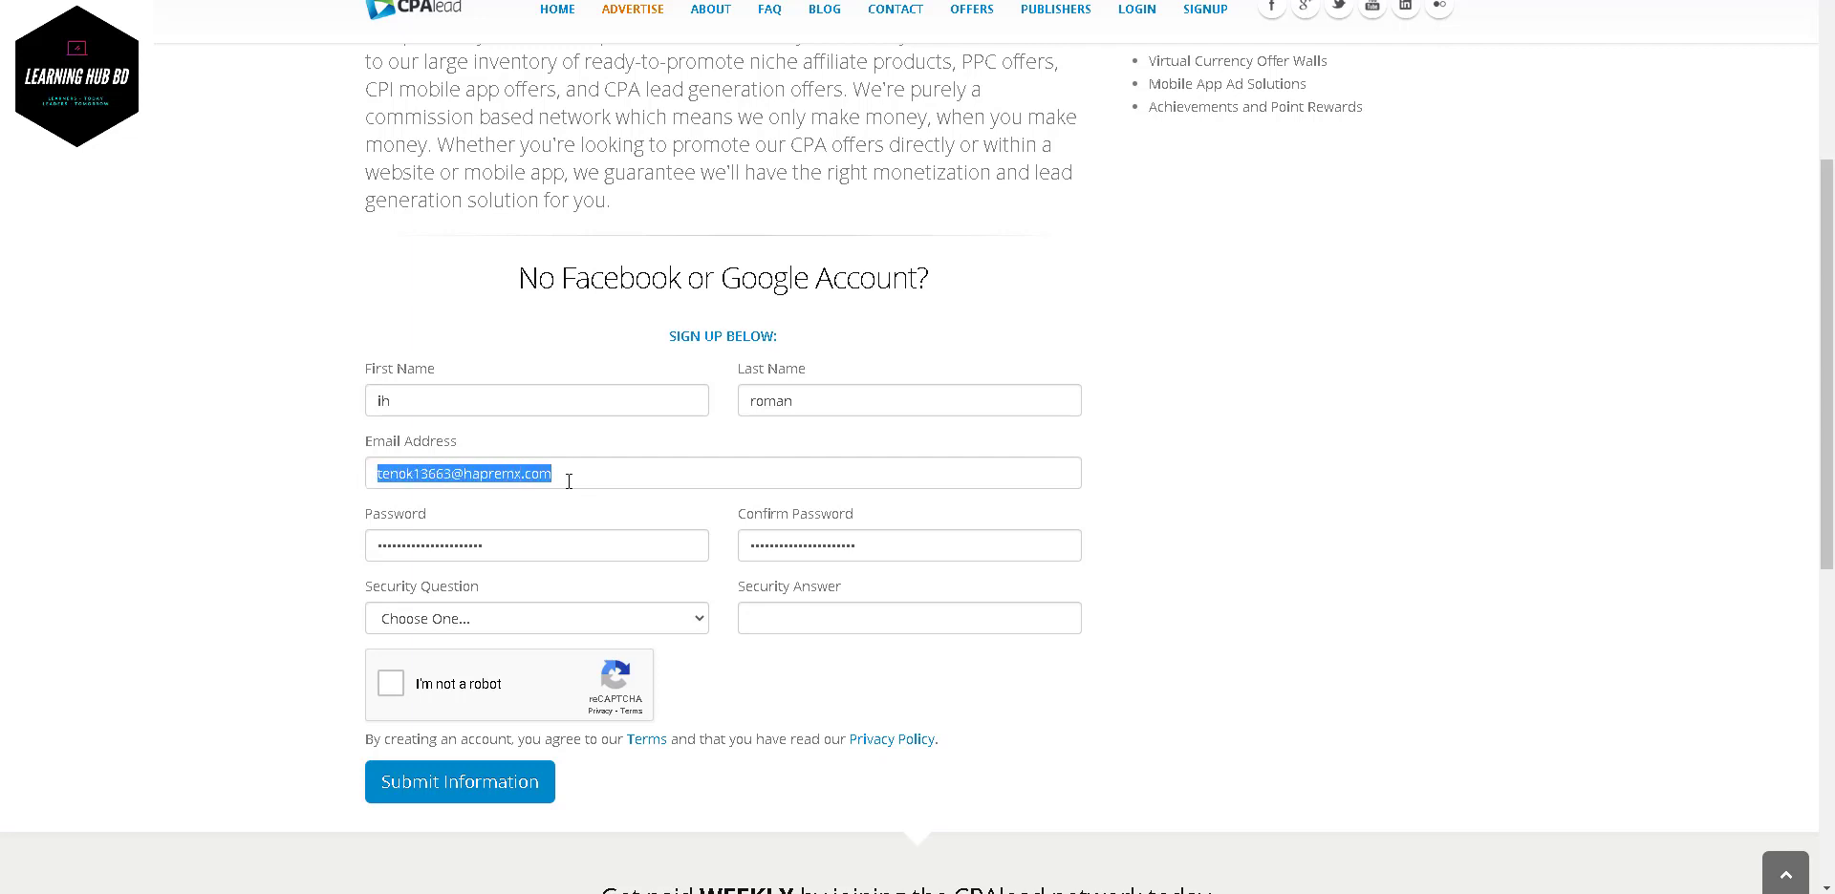
{"action": "left_click", "coordinate": [577, 514]}
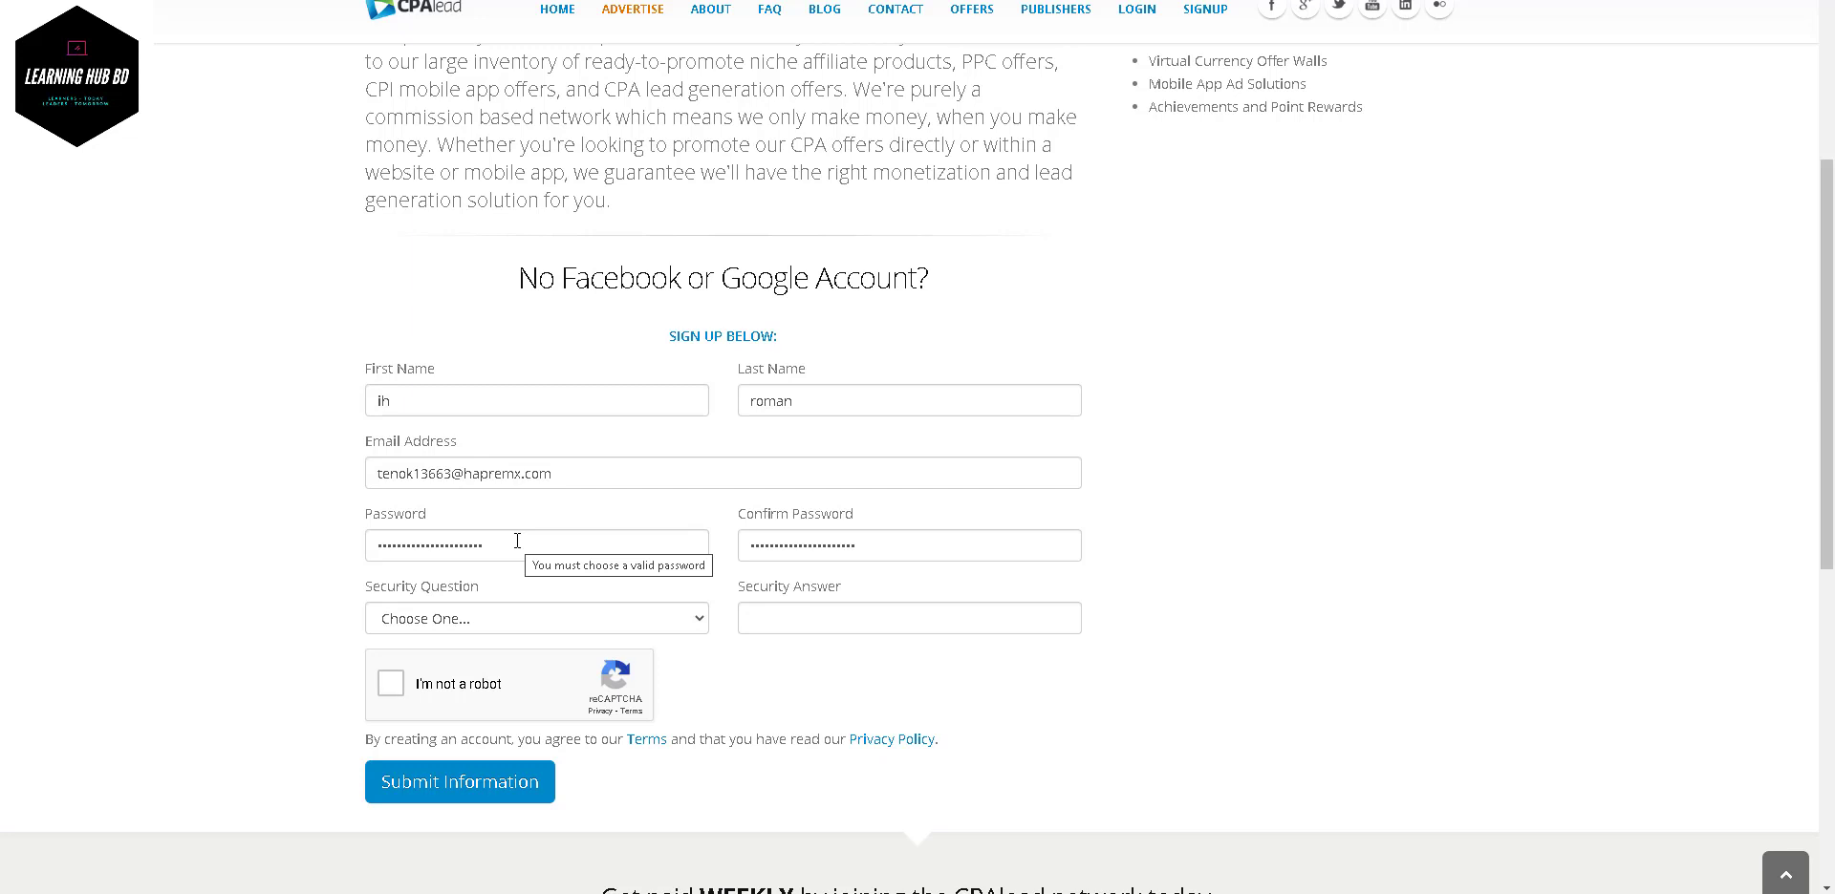
{"action": "left_click_drag", "start_coordinate": [554, 473], "coordinate": [384, 481]}
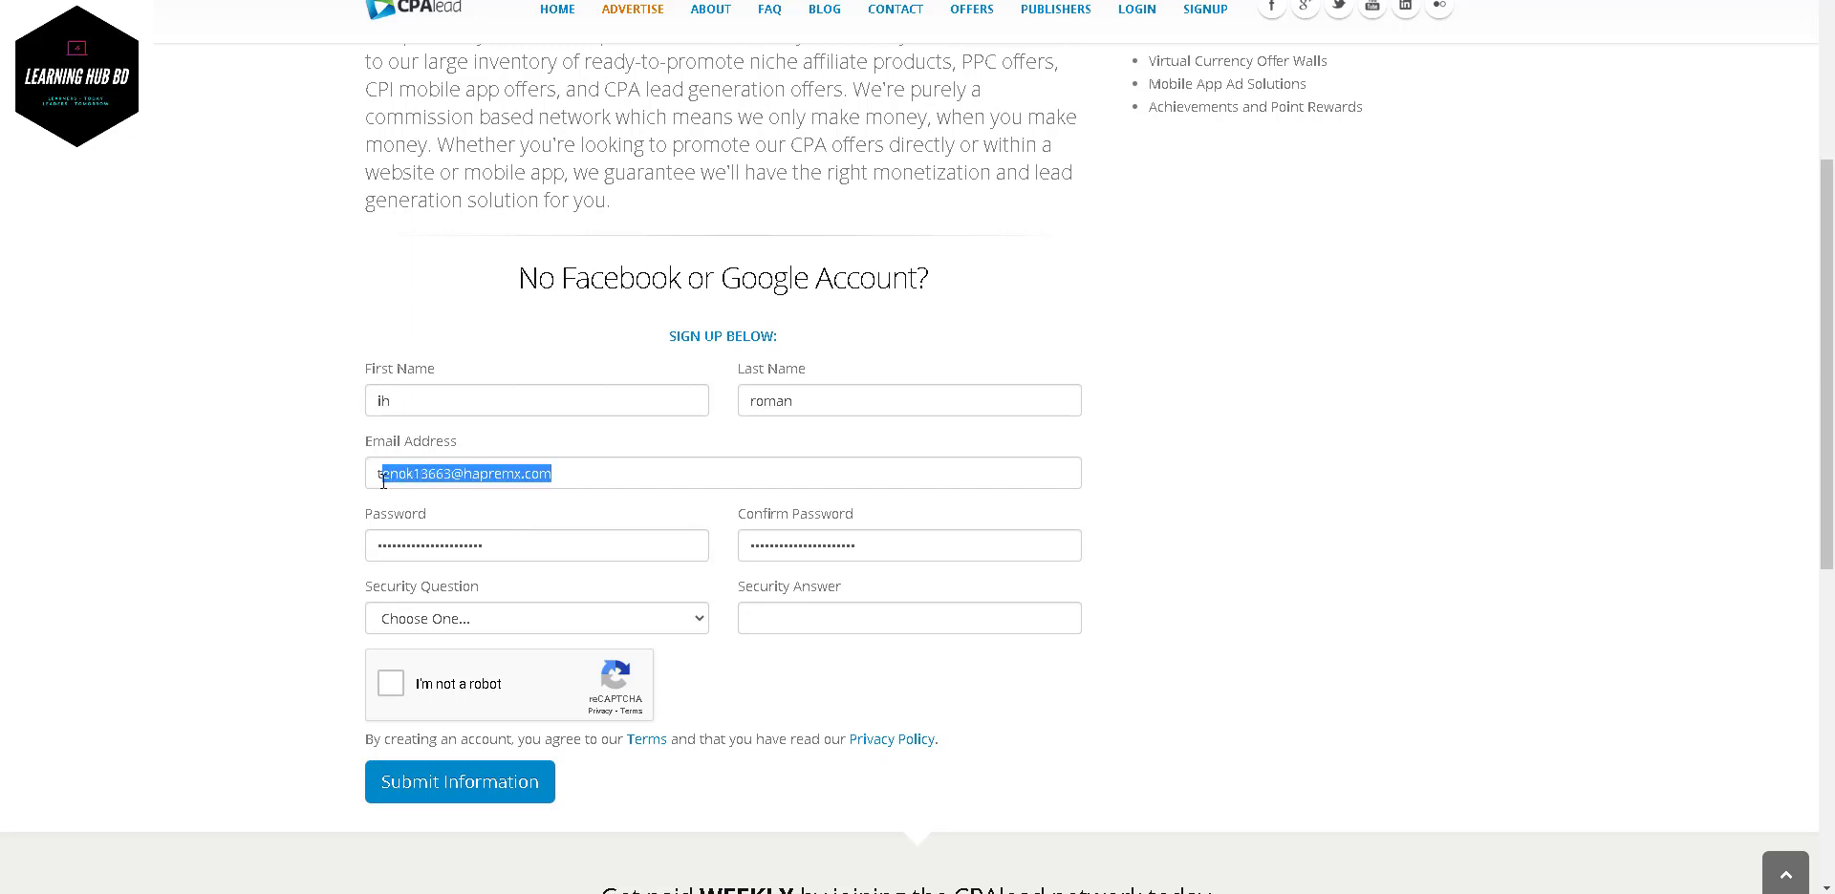
{"action": "left_click", "coordinate": [505, 524]}
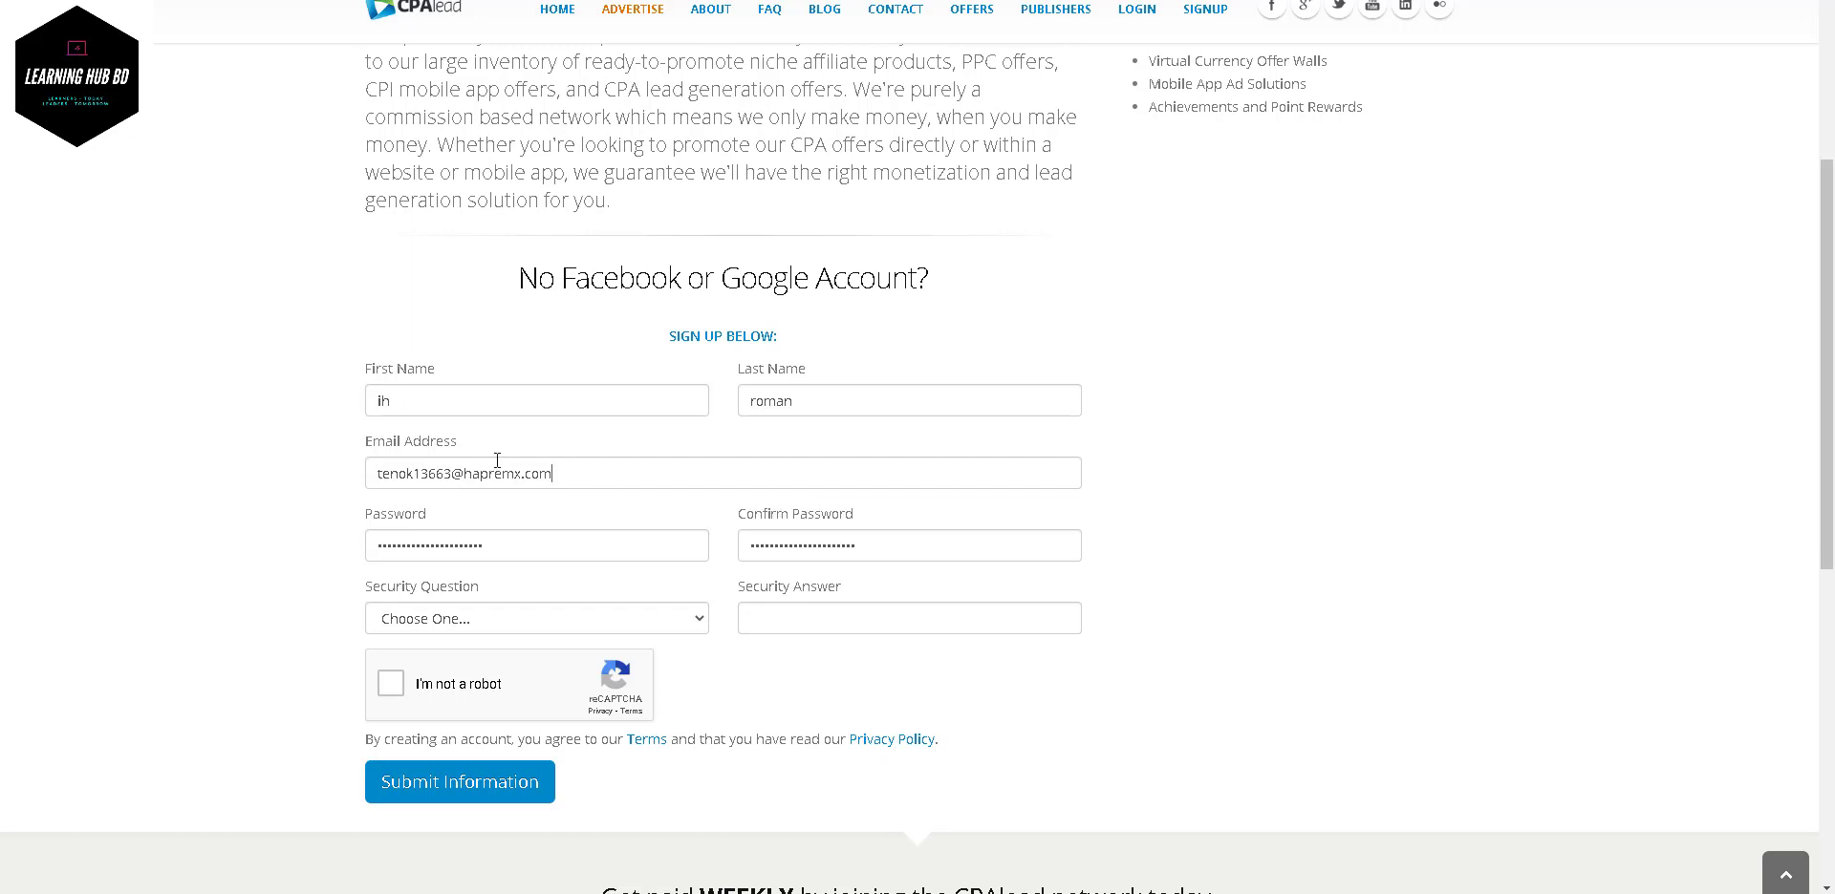
{"action": "left_click_drag", "start_coordinate": [555, 473], "coordinate": [359, 446]}
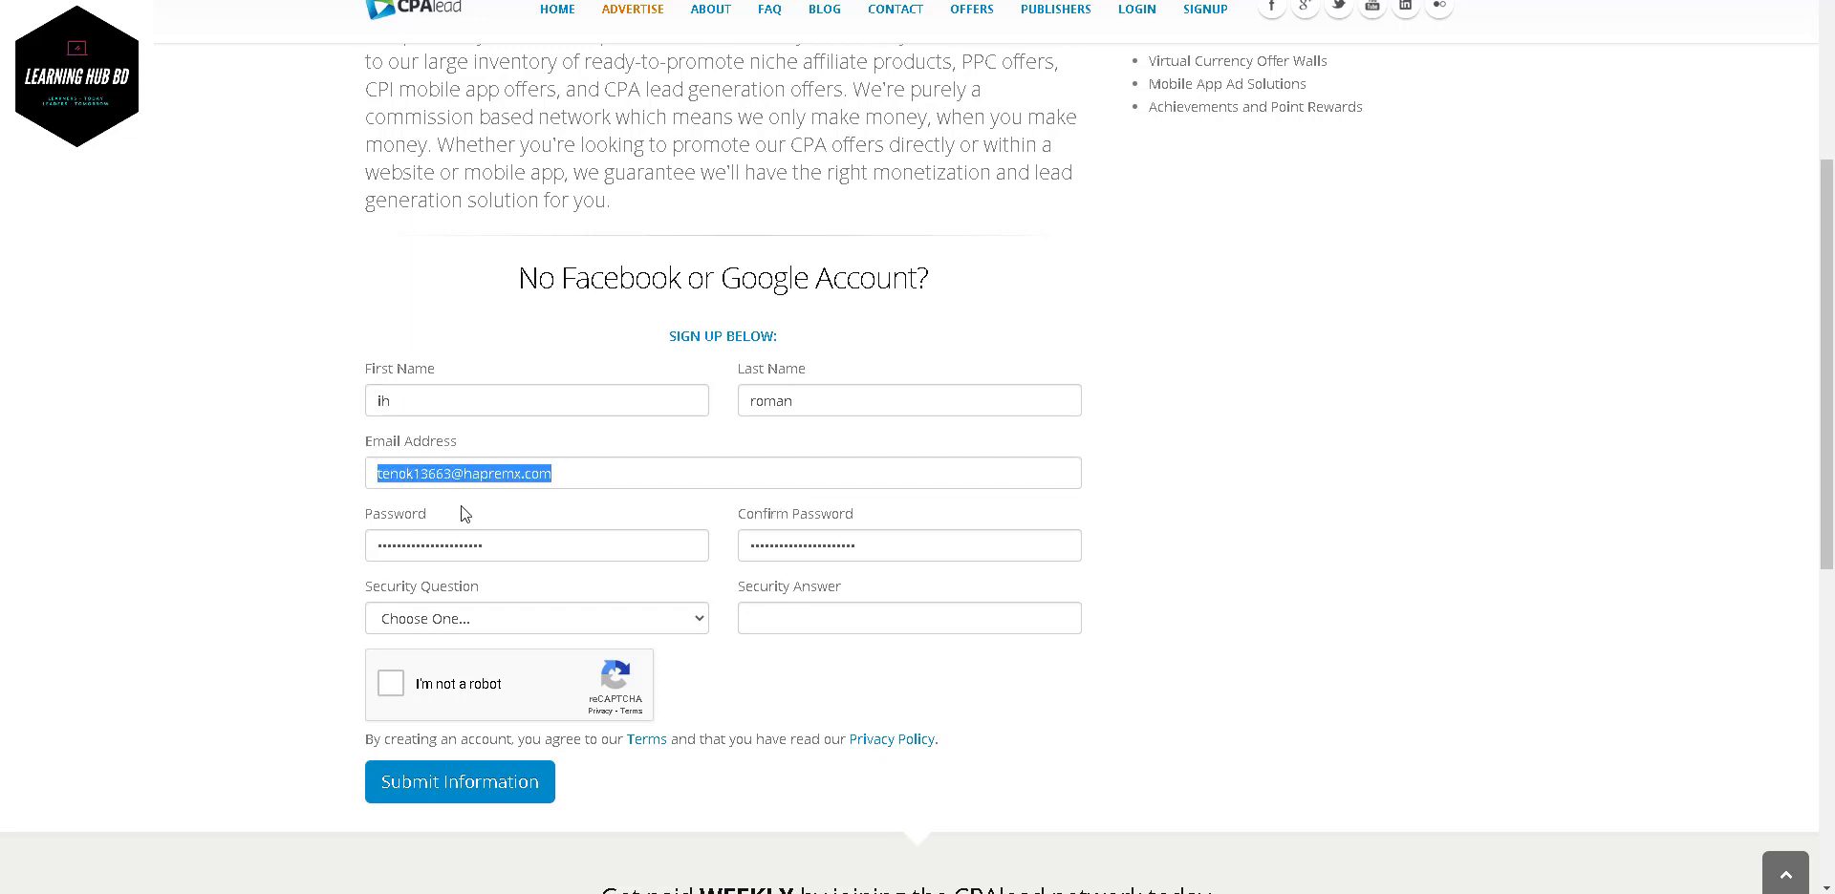
{"action": "left_click", "coordinate": [491, 516]}
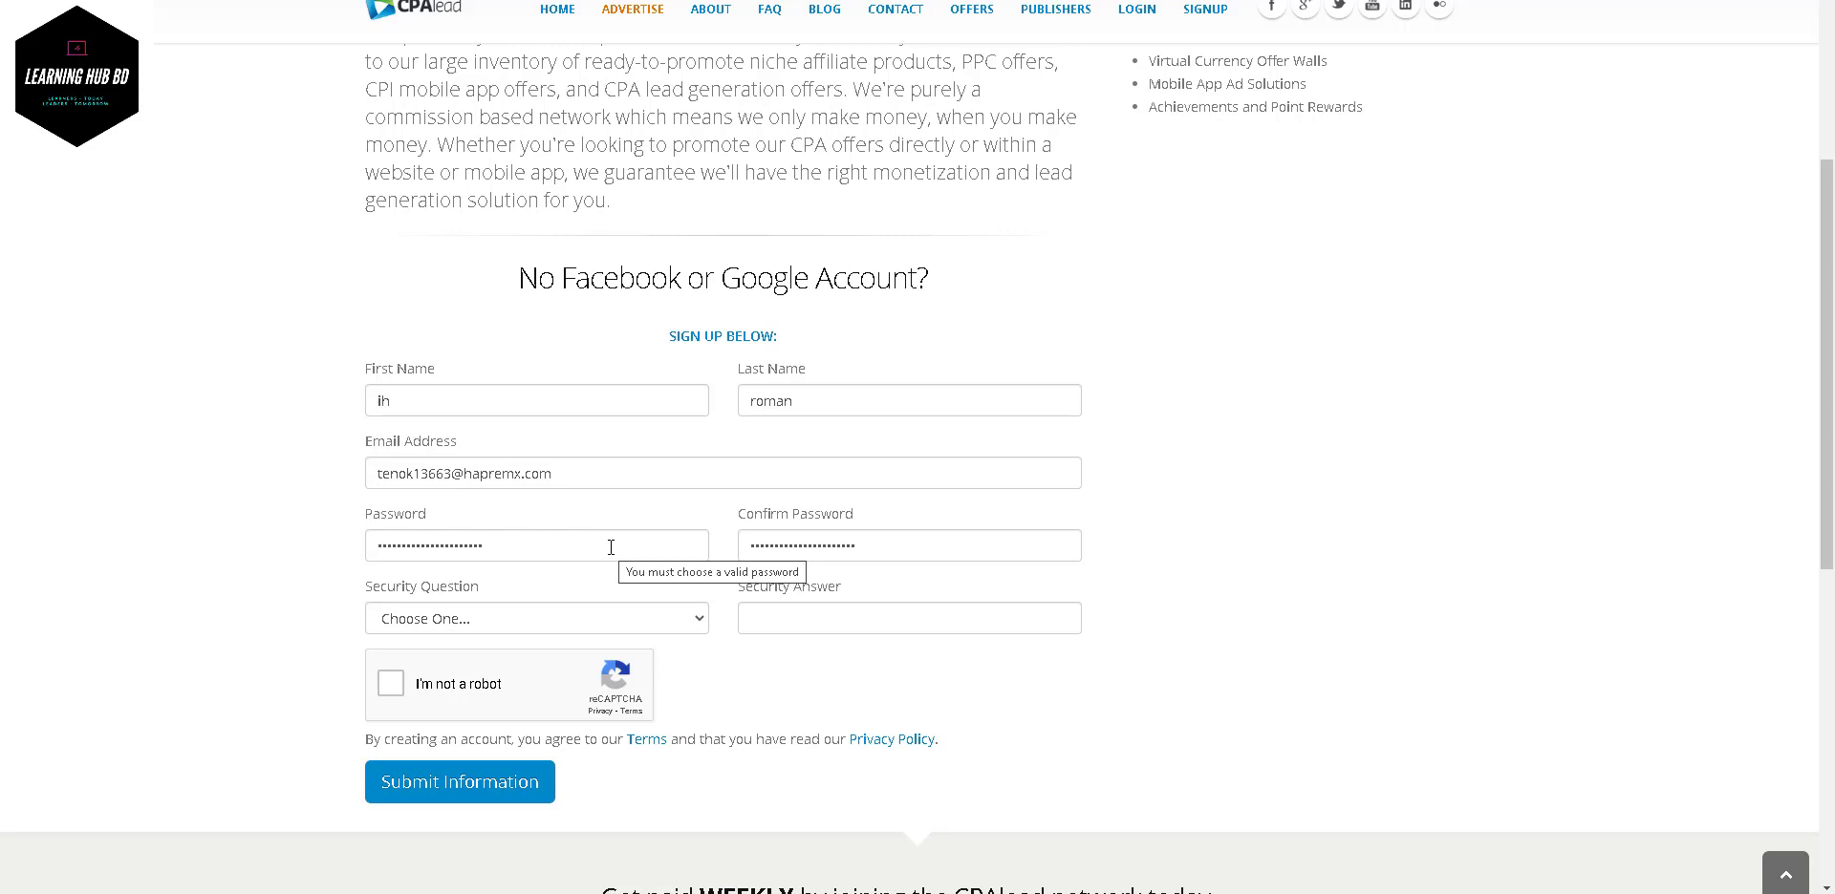
{"action": "scroll", "coordinate": [509, 583], "scroll_direction": "down", "scroll_amount": 3}
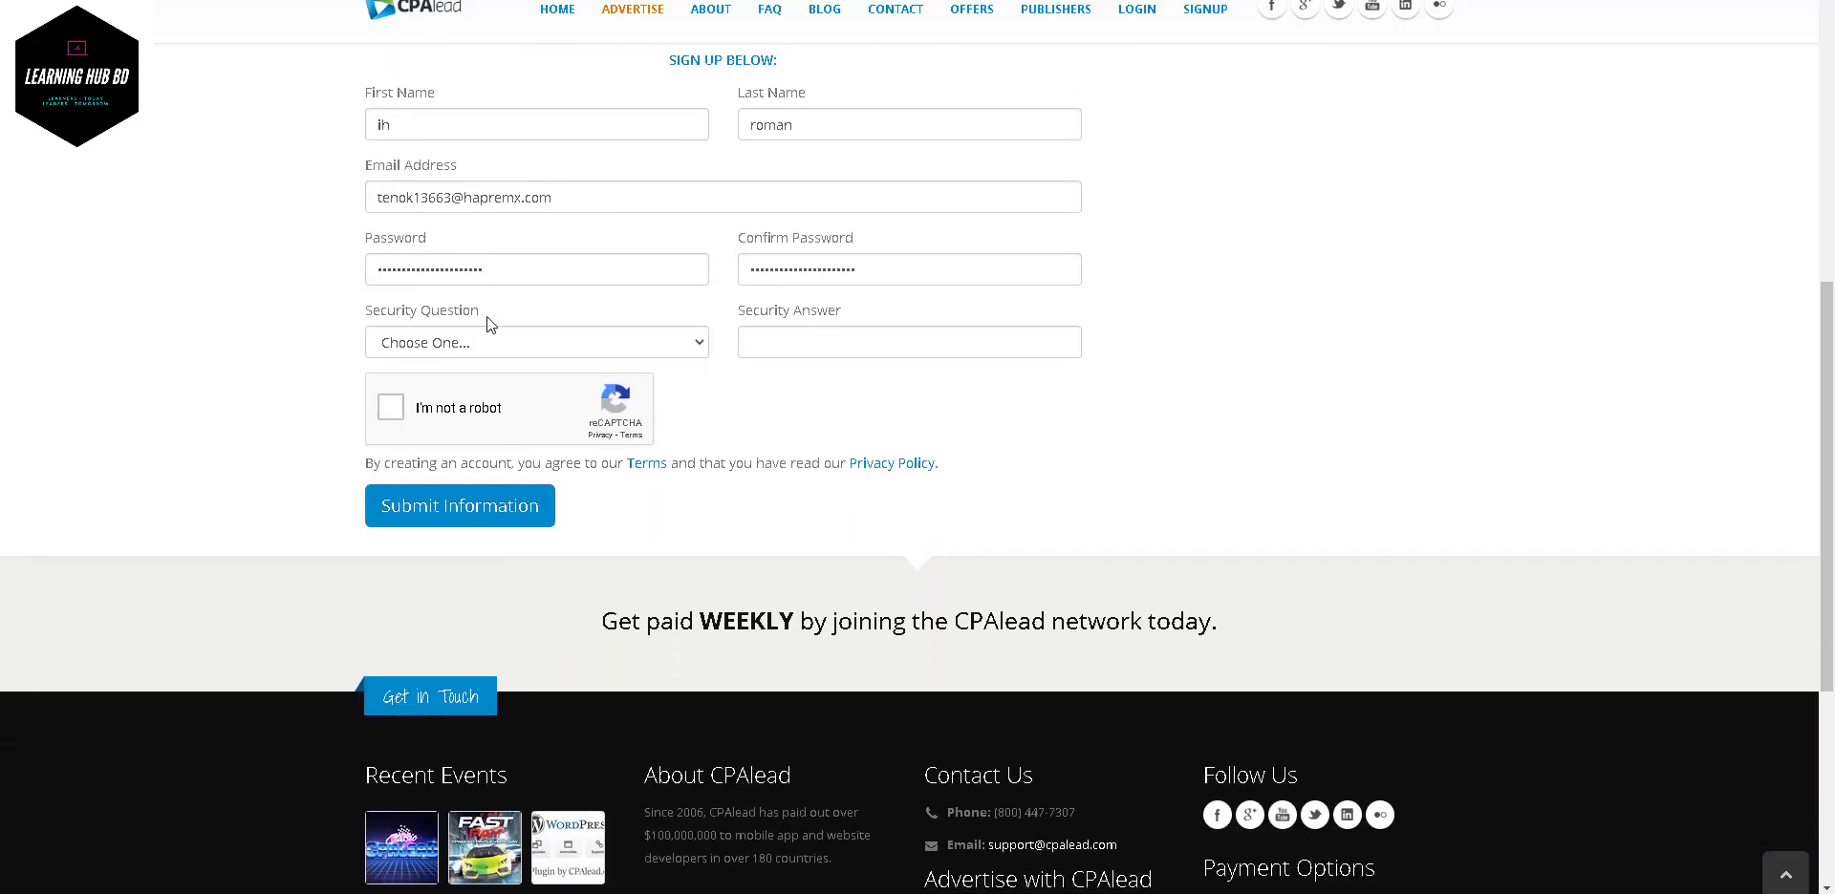
- Choose 'What was the last name of your best childhood friend?' as the security question
{"action": "left_click", "coordinate": [474, 340]}
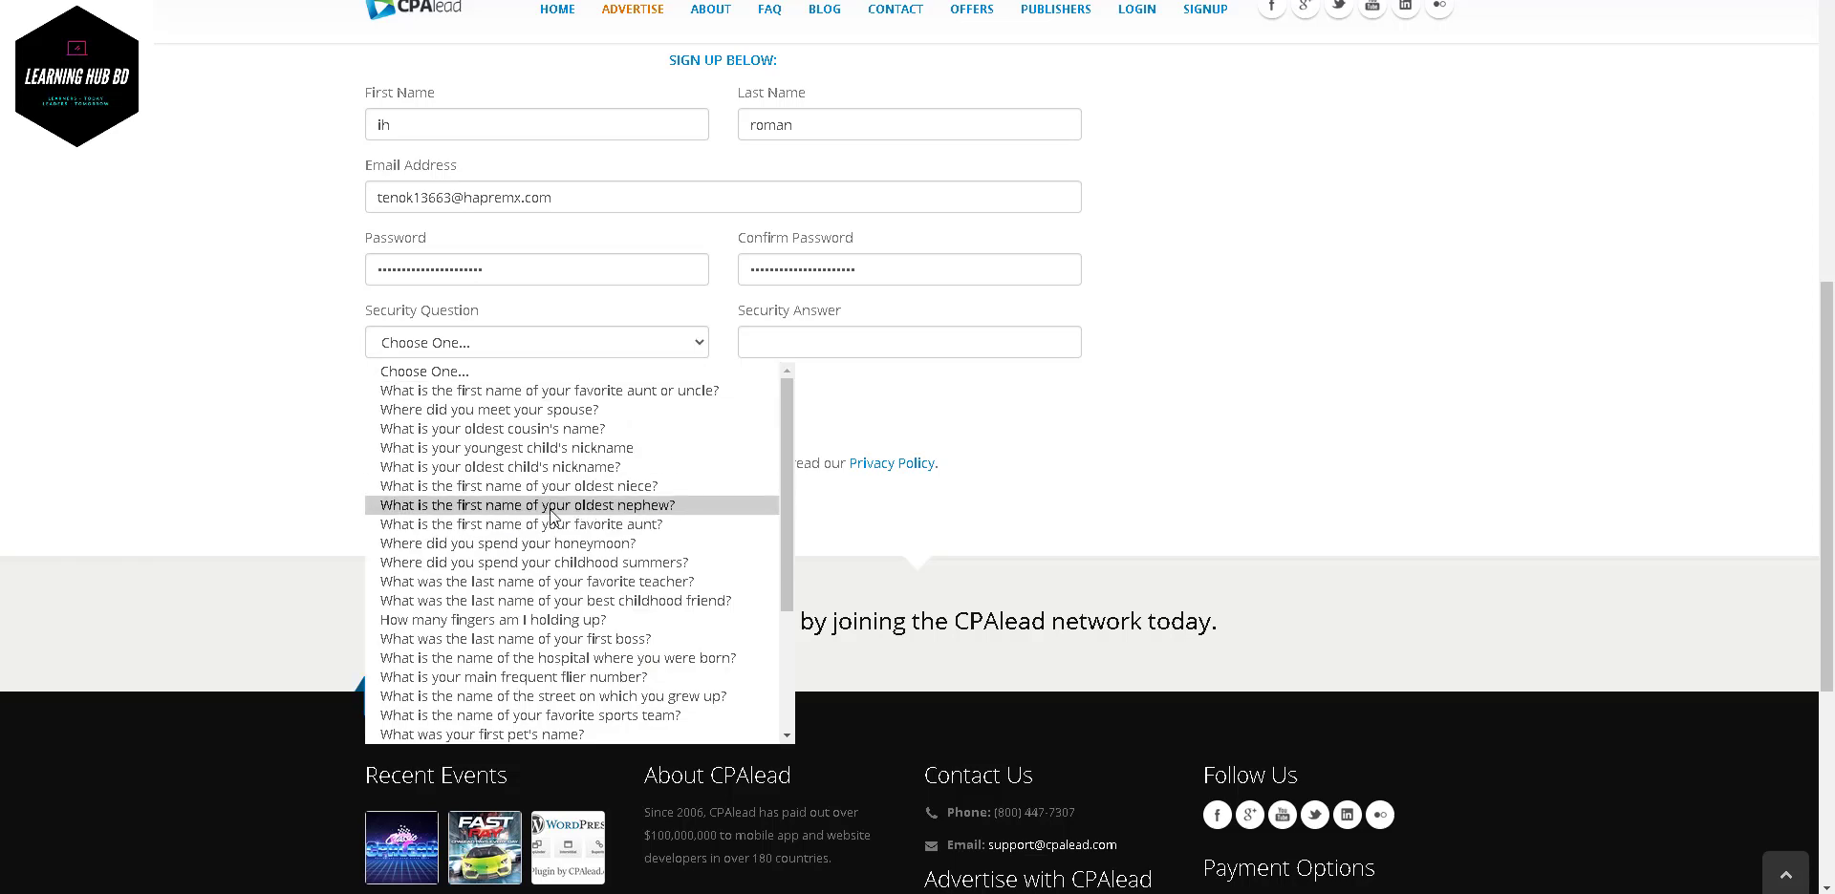
{"action": "scroll", "coordinate": [550, 507], "scroll_direction": "down", "scroll_amount": 4}
{"action": "scroll", "coordinate": [550, 514], "scroll_direction": "up", "scroll_amount": 4}
{"action": "left_click", "coordinate": [886, 386]}
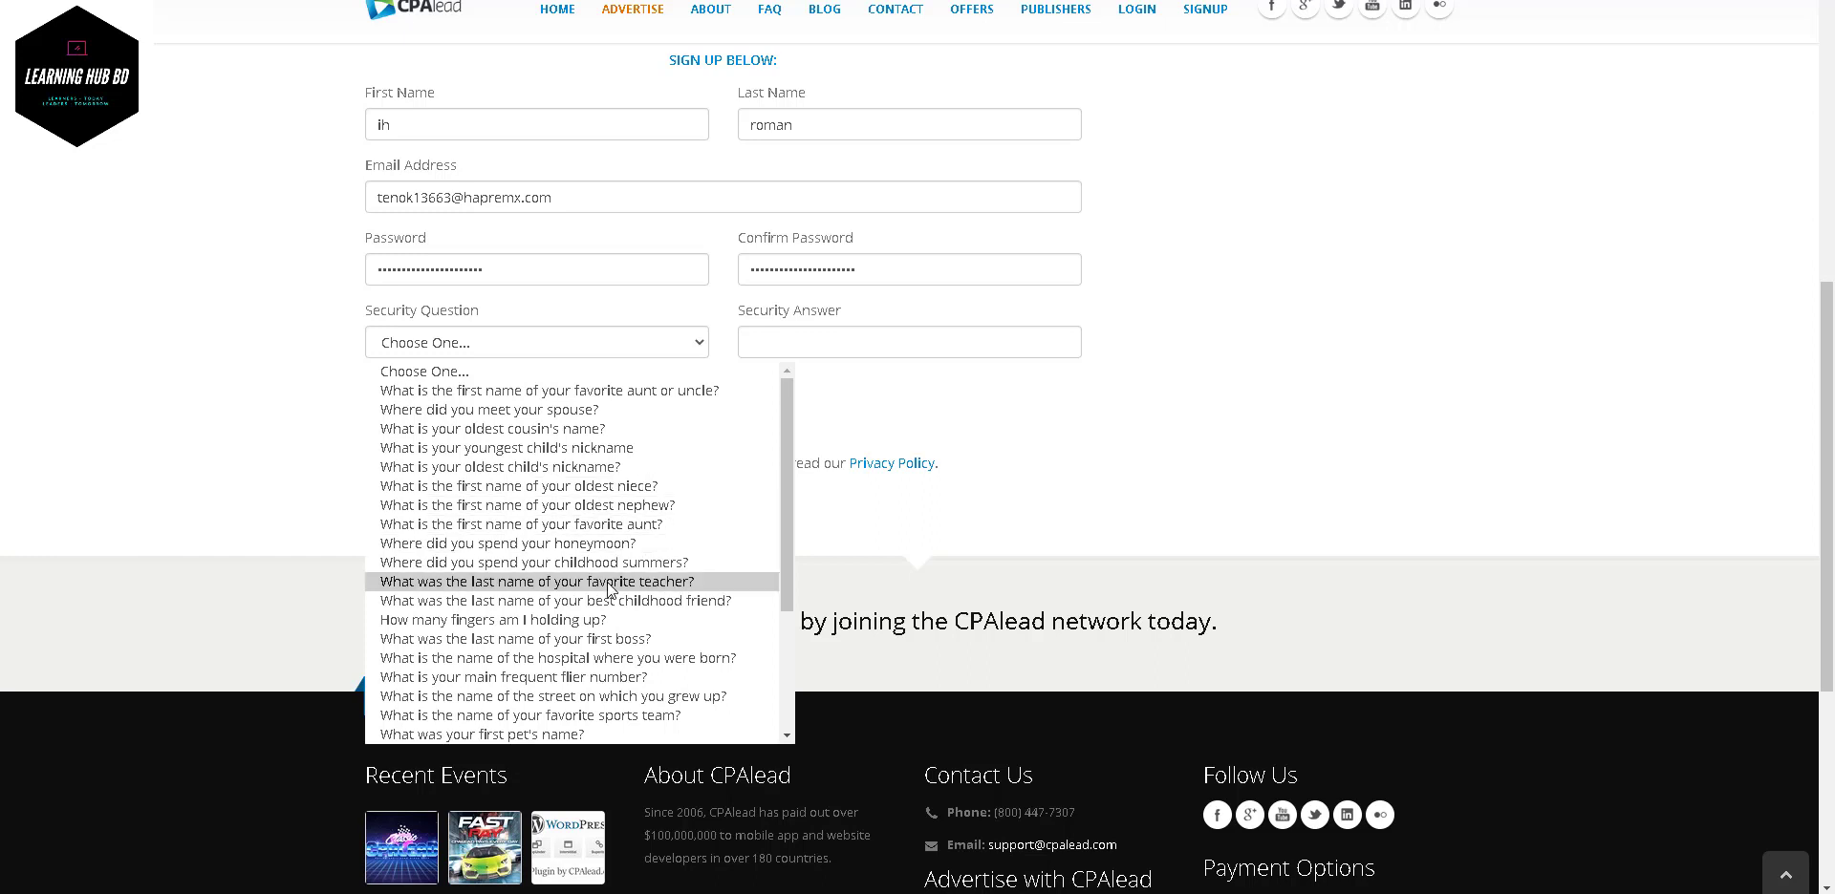
{"action": "scroll", "coordinate": [609, 585], "scroll_direction": "down", "scroll_amount": 2}
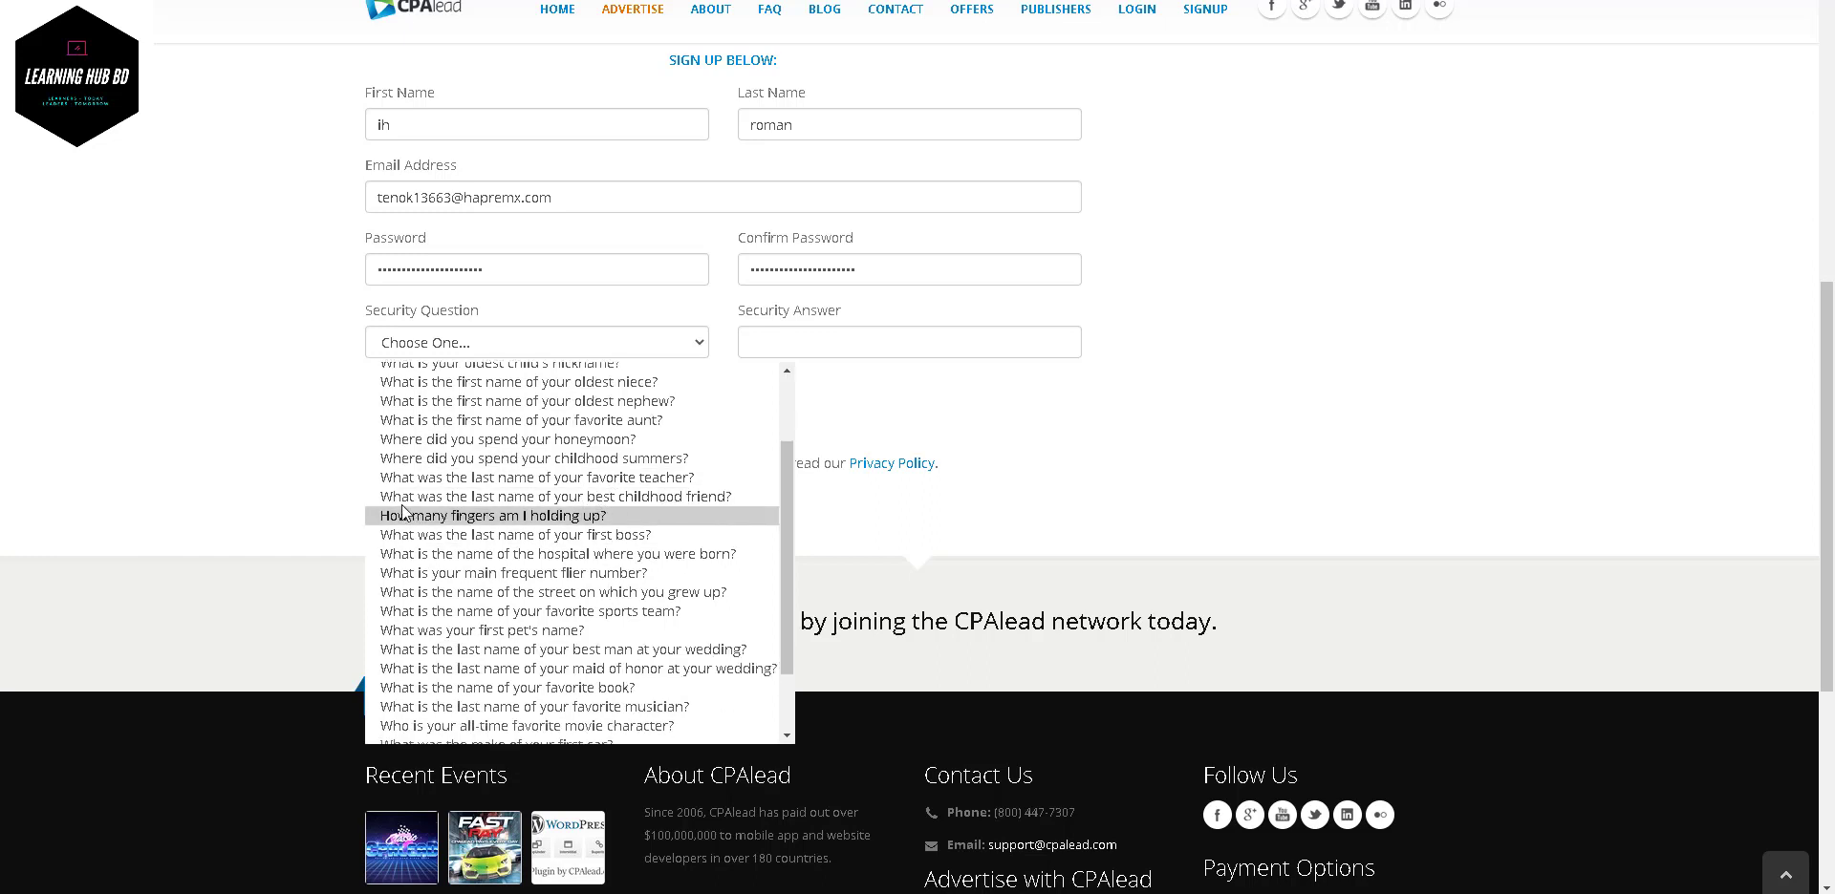
{"action": "left_click", "coordinate": [631, 497]}
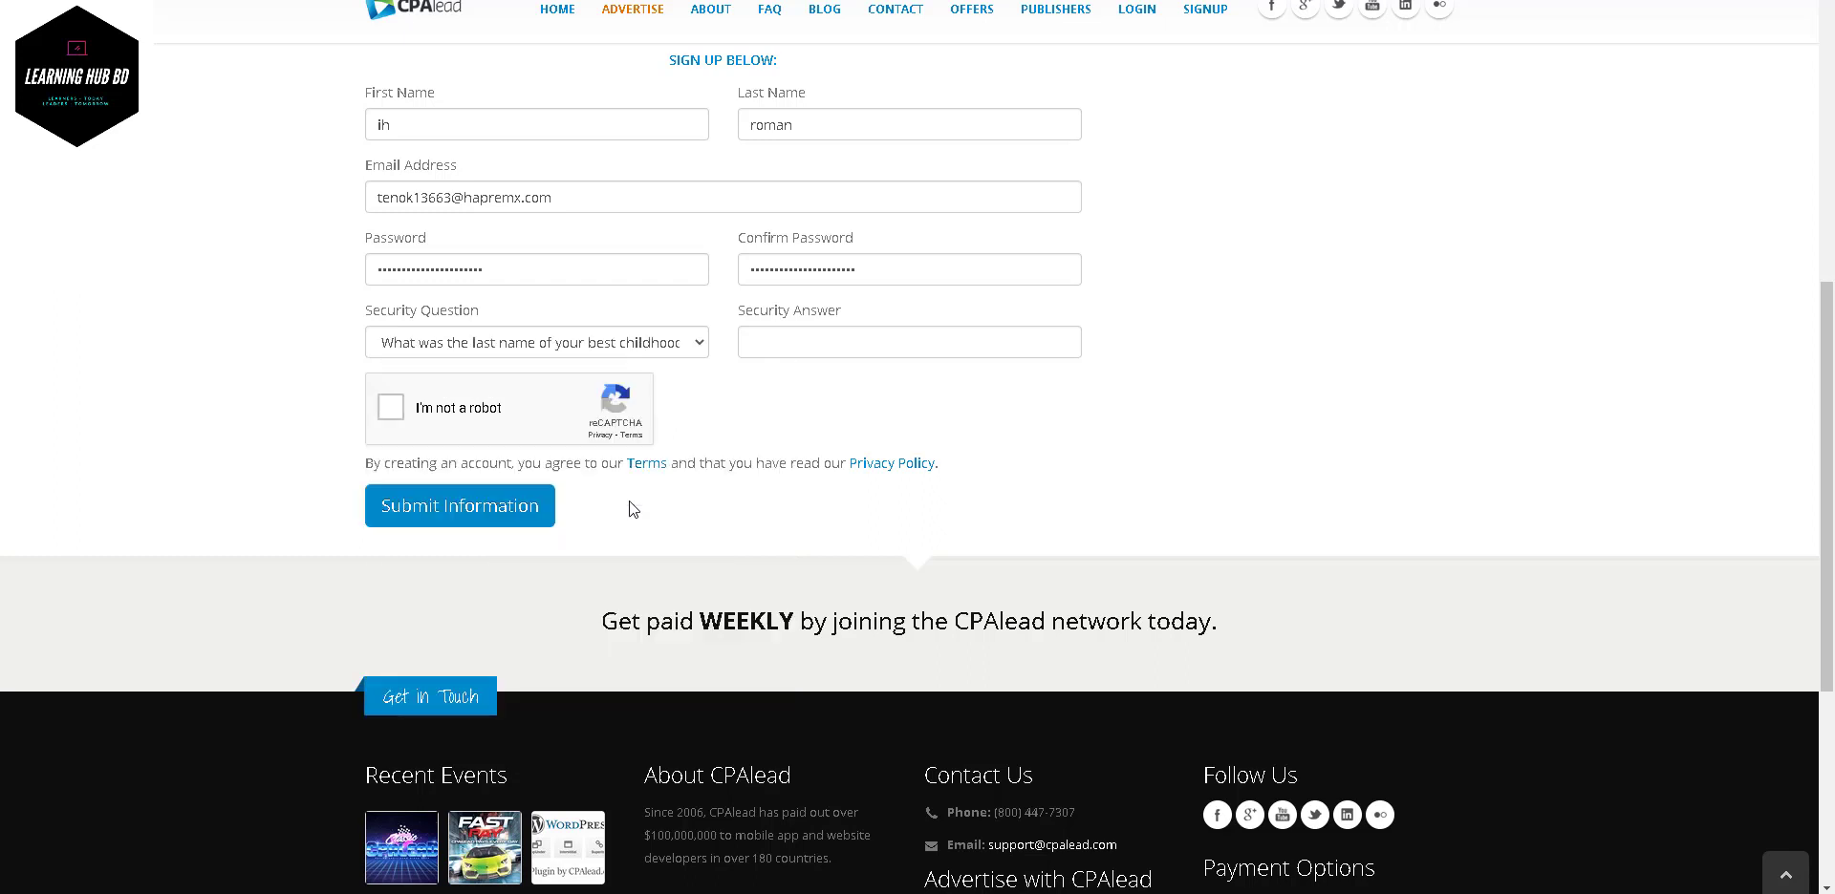
- Fill in the security answer from the saved suggestion plus a few extra characters
{"action": "left_click", "coordinate": [812, 329]}
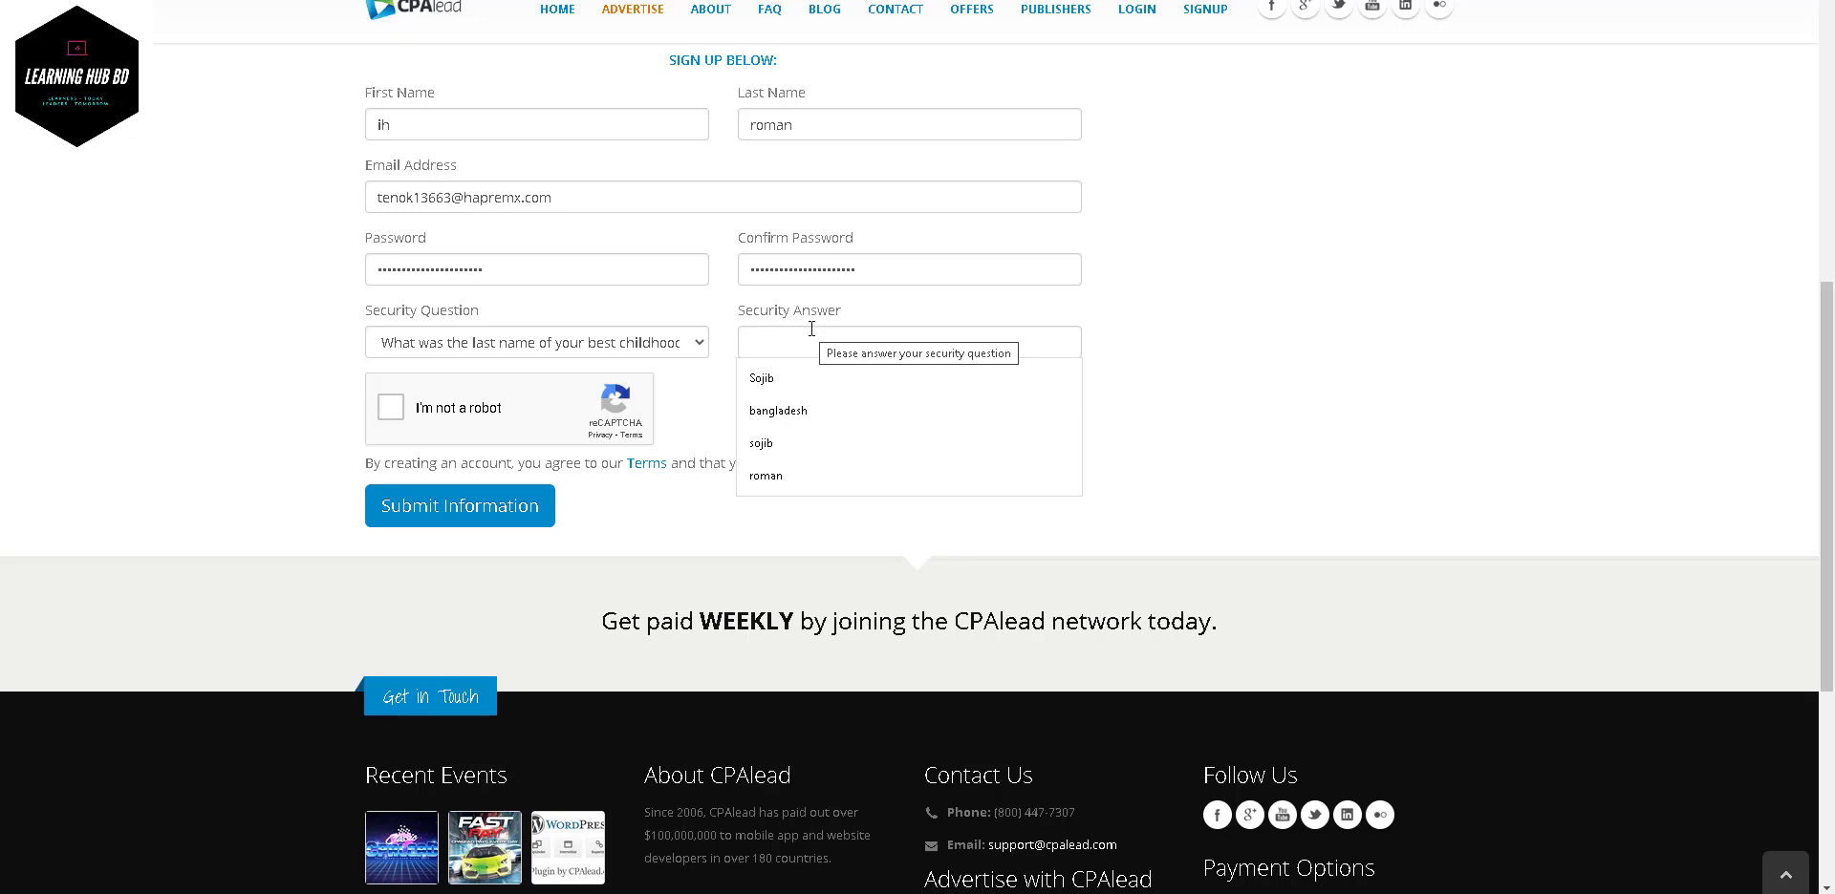
{"action": "left_click", "coordinate": [791, 377]}
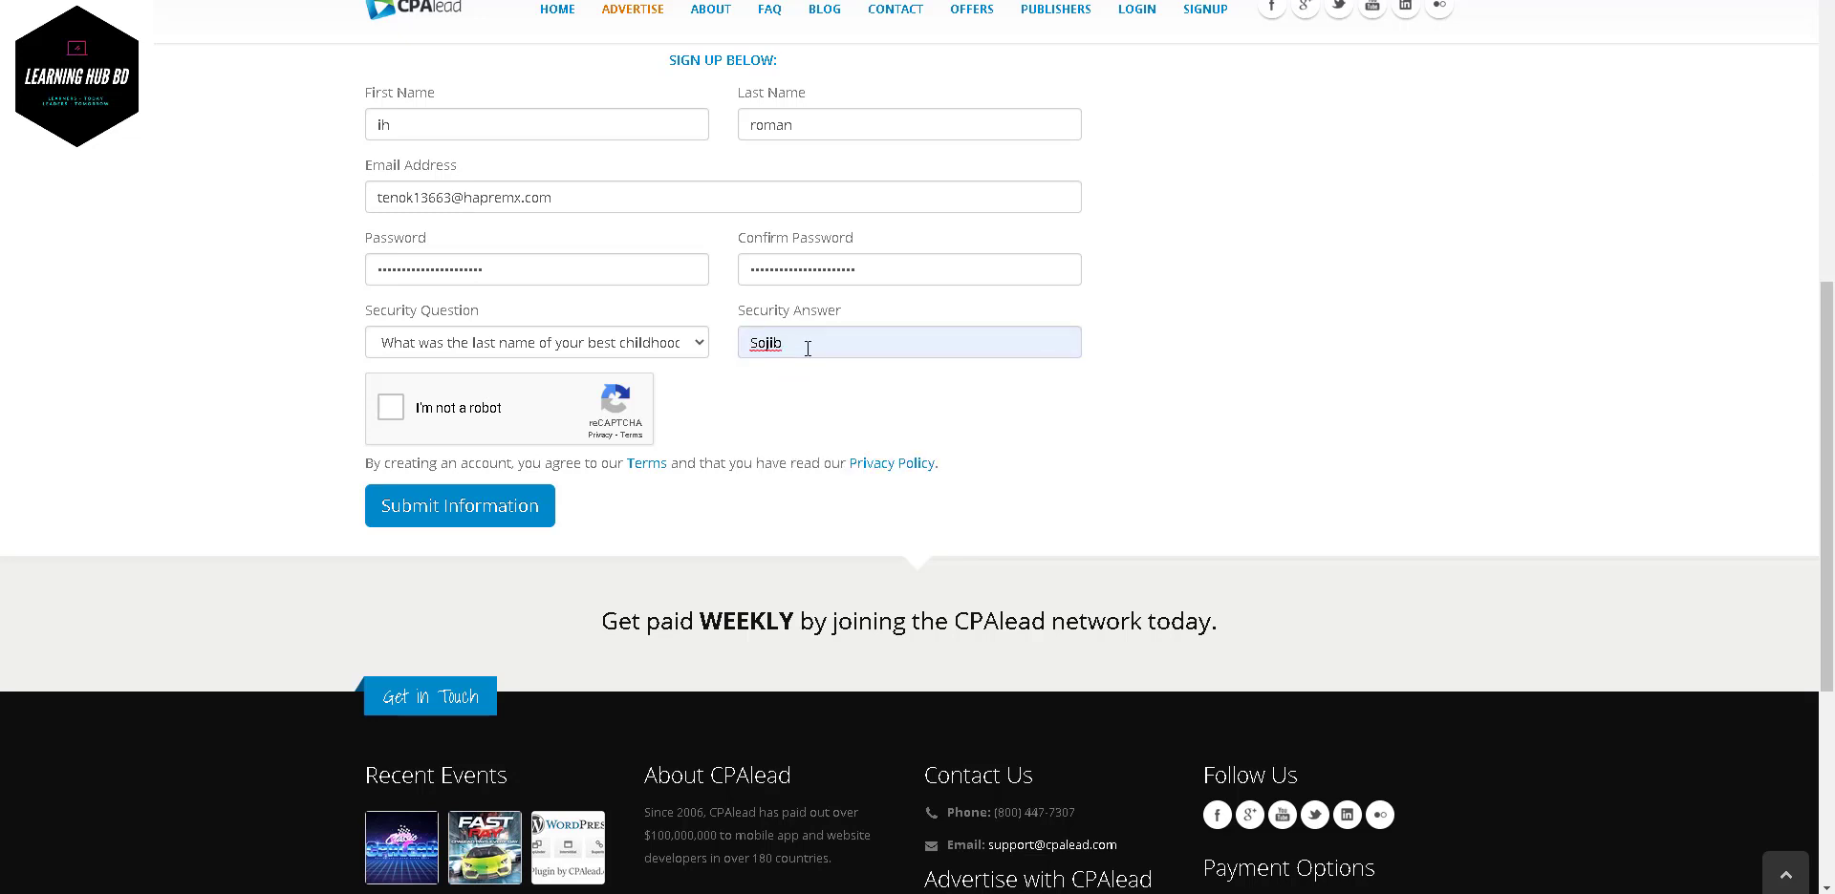
{"action": "type", "text": "07"}
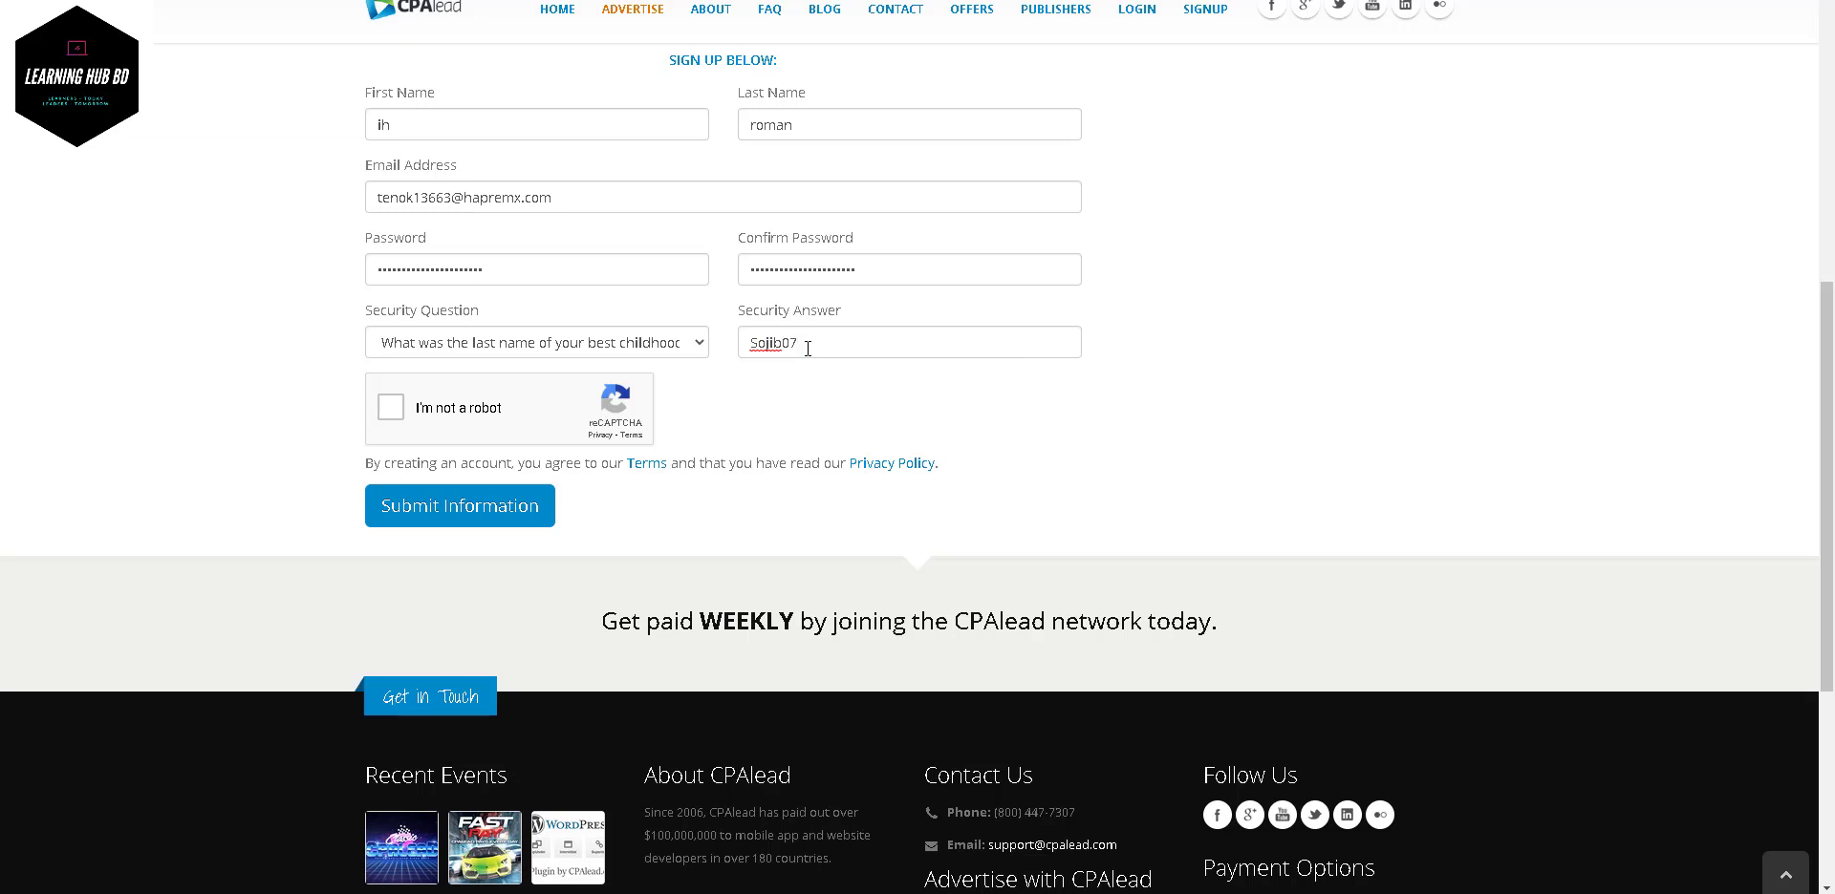
- Scroll up and highlight the password fields to point them out
{"action": "scroll", "coordinate": [807, 348], "scroll_direction": "up", "scroll_amount": 2}
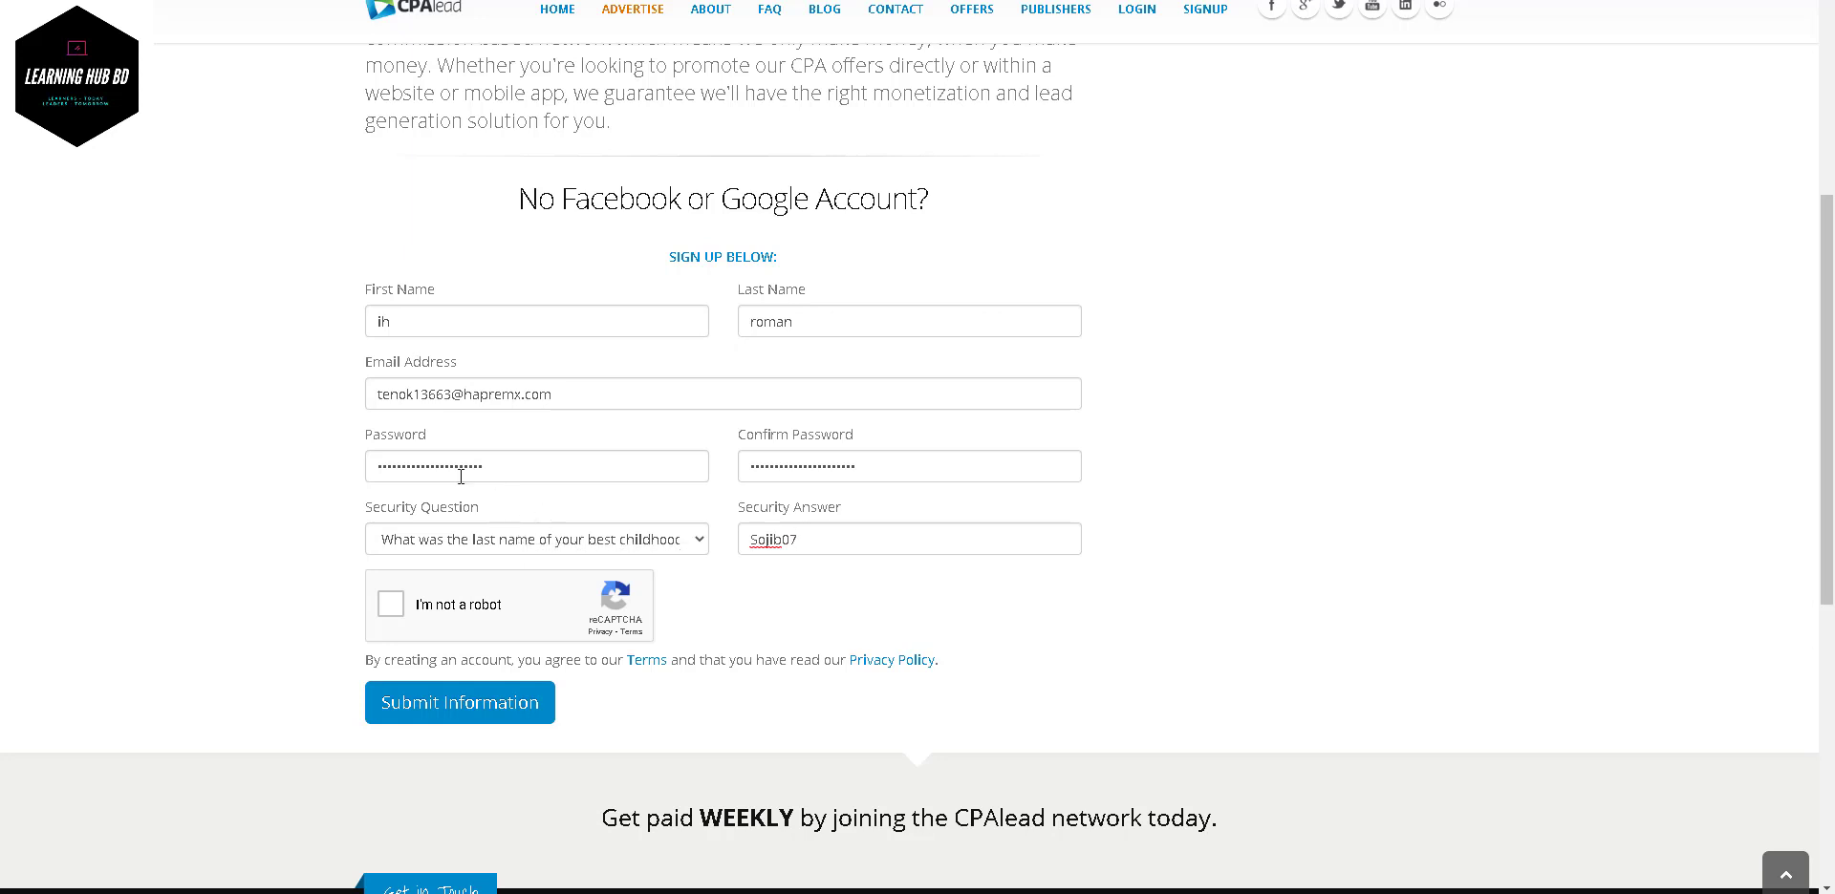
{"action": "left_click_drag", "start_coordinate": [346, 436], "coordinate": [523, 492]}
{"action": "left_click", "coordinate": [523, 491]}
- Tick 'I'm not a robot', select the three stair tiles and verify the challenge
{"action": "left_click", "coordinate": [391, 604]}
{"action": "scroll", "coordinate": [401, 605], "scroll_direction": "down", "scroll_amount": 3}
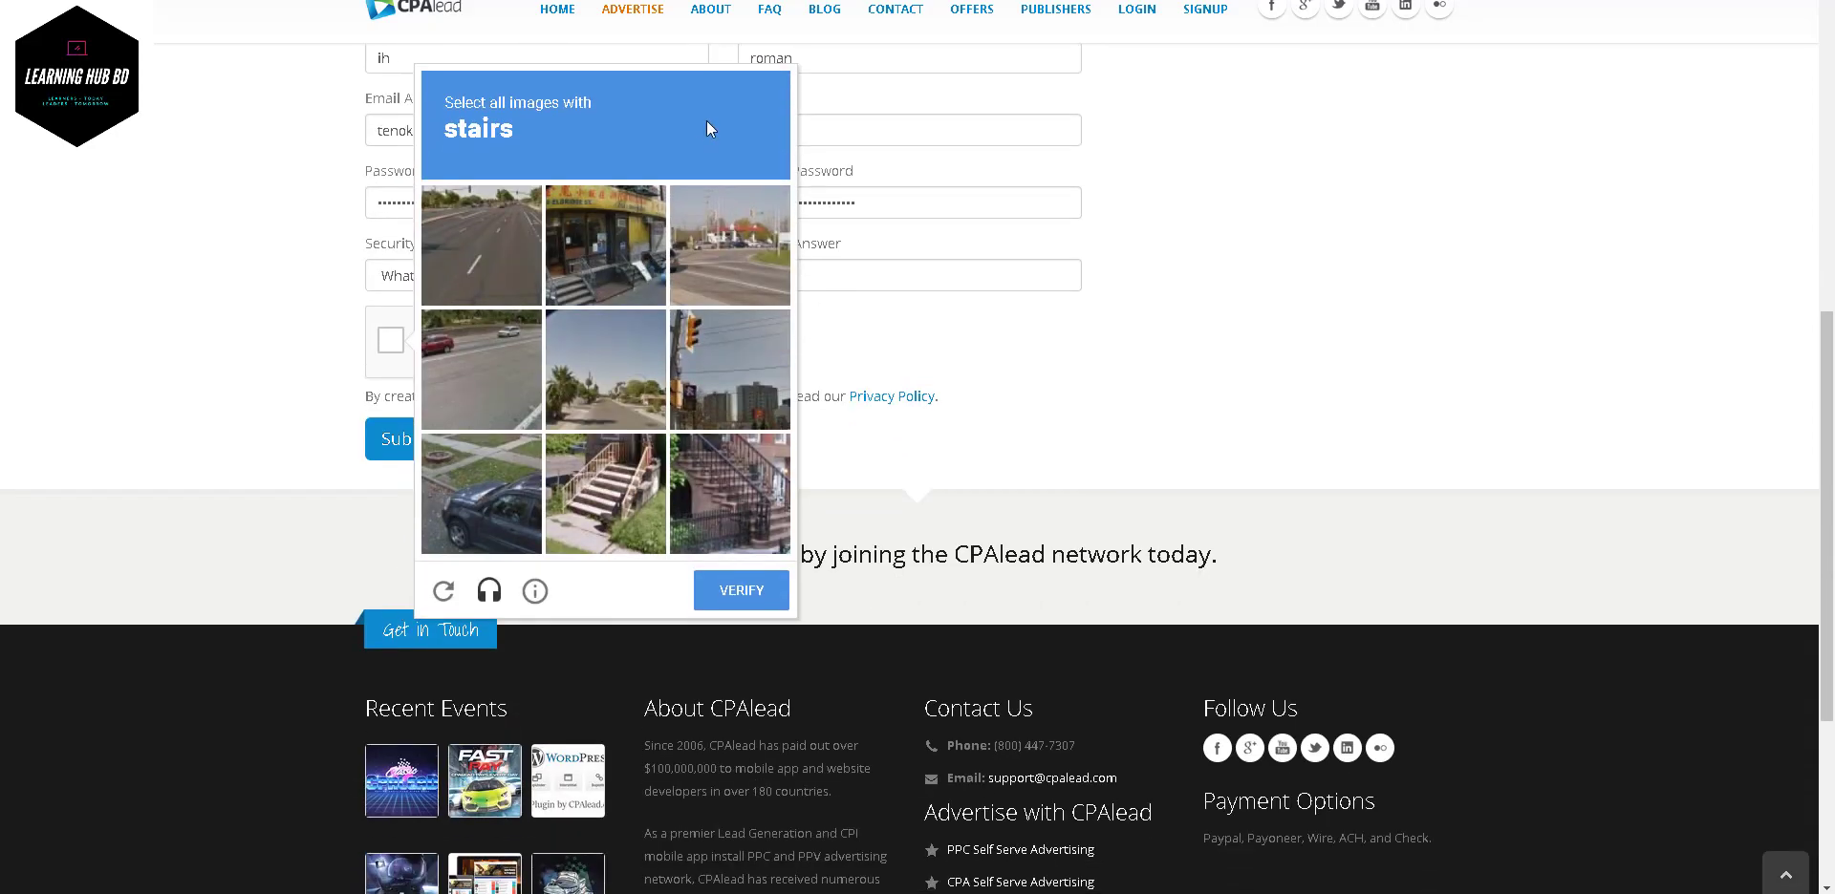
{"action": "left_click", "coordinate": [607, 468]}
{"action": "left_click", "coordinate": [719, 468]}
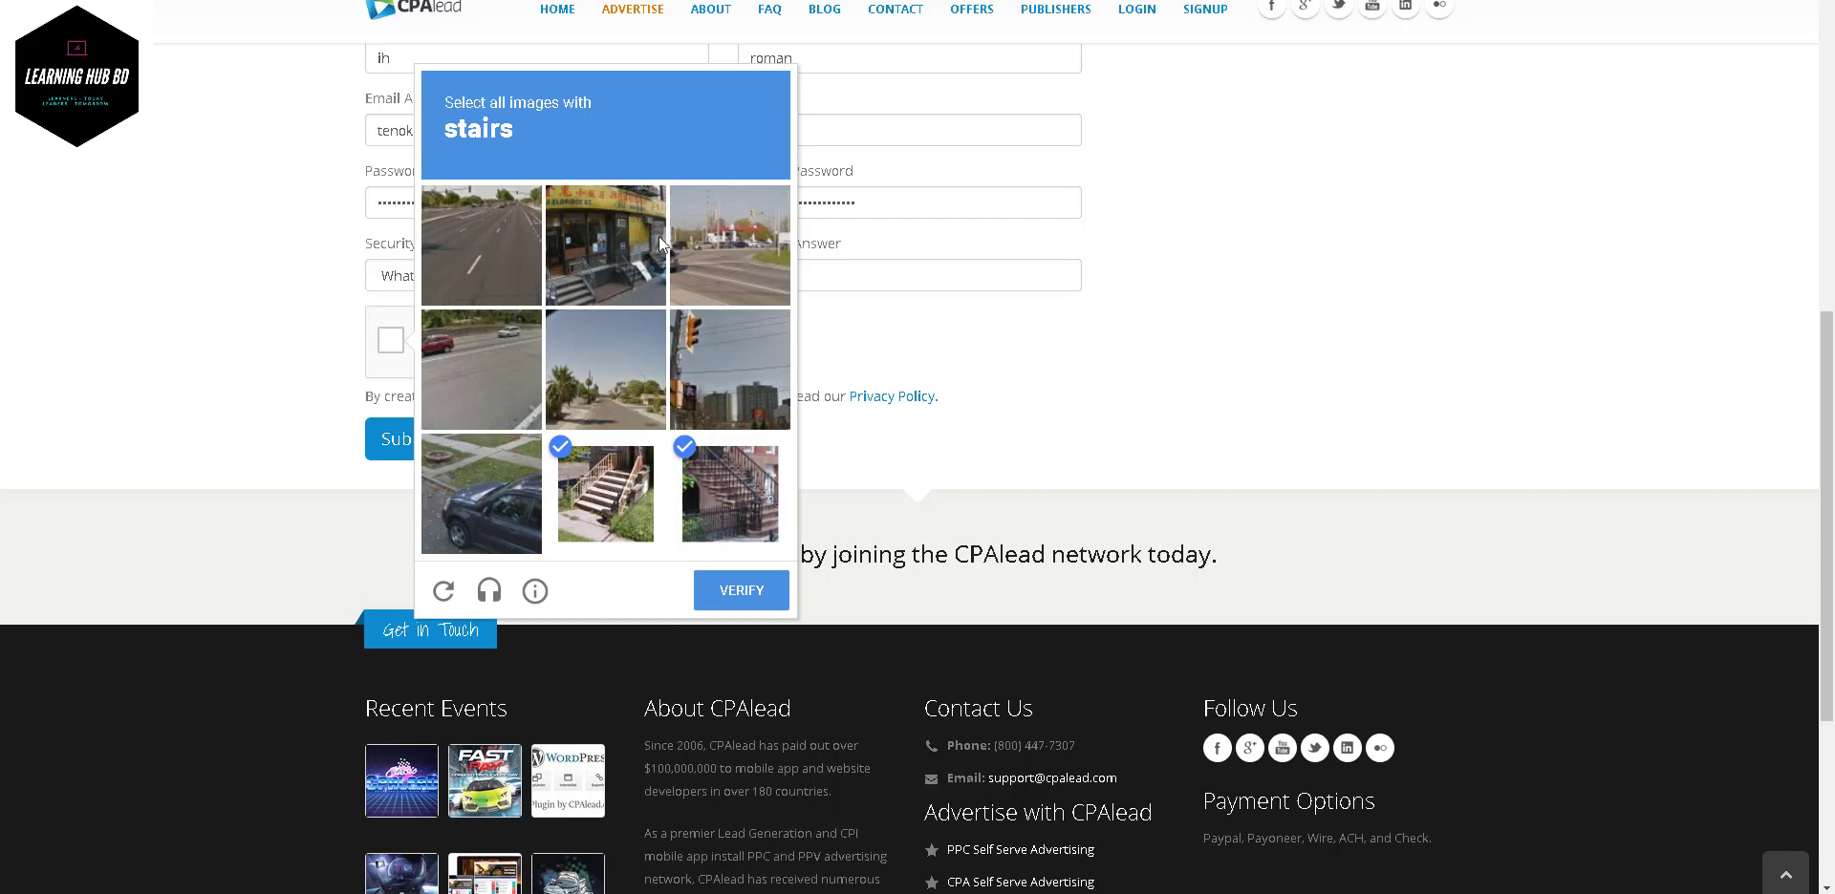
{"action": "left_click", "coordinate": [594, 239]}
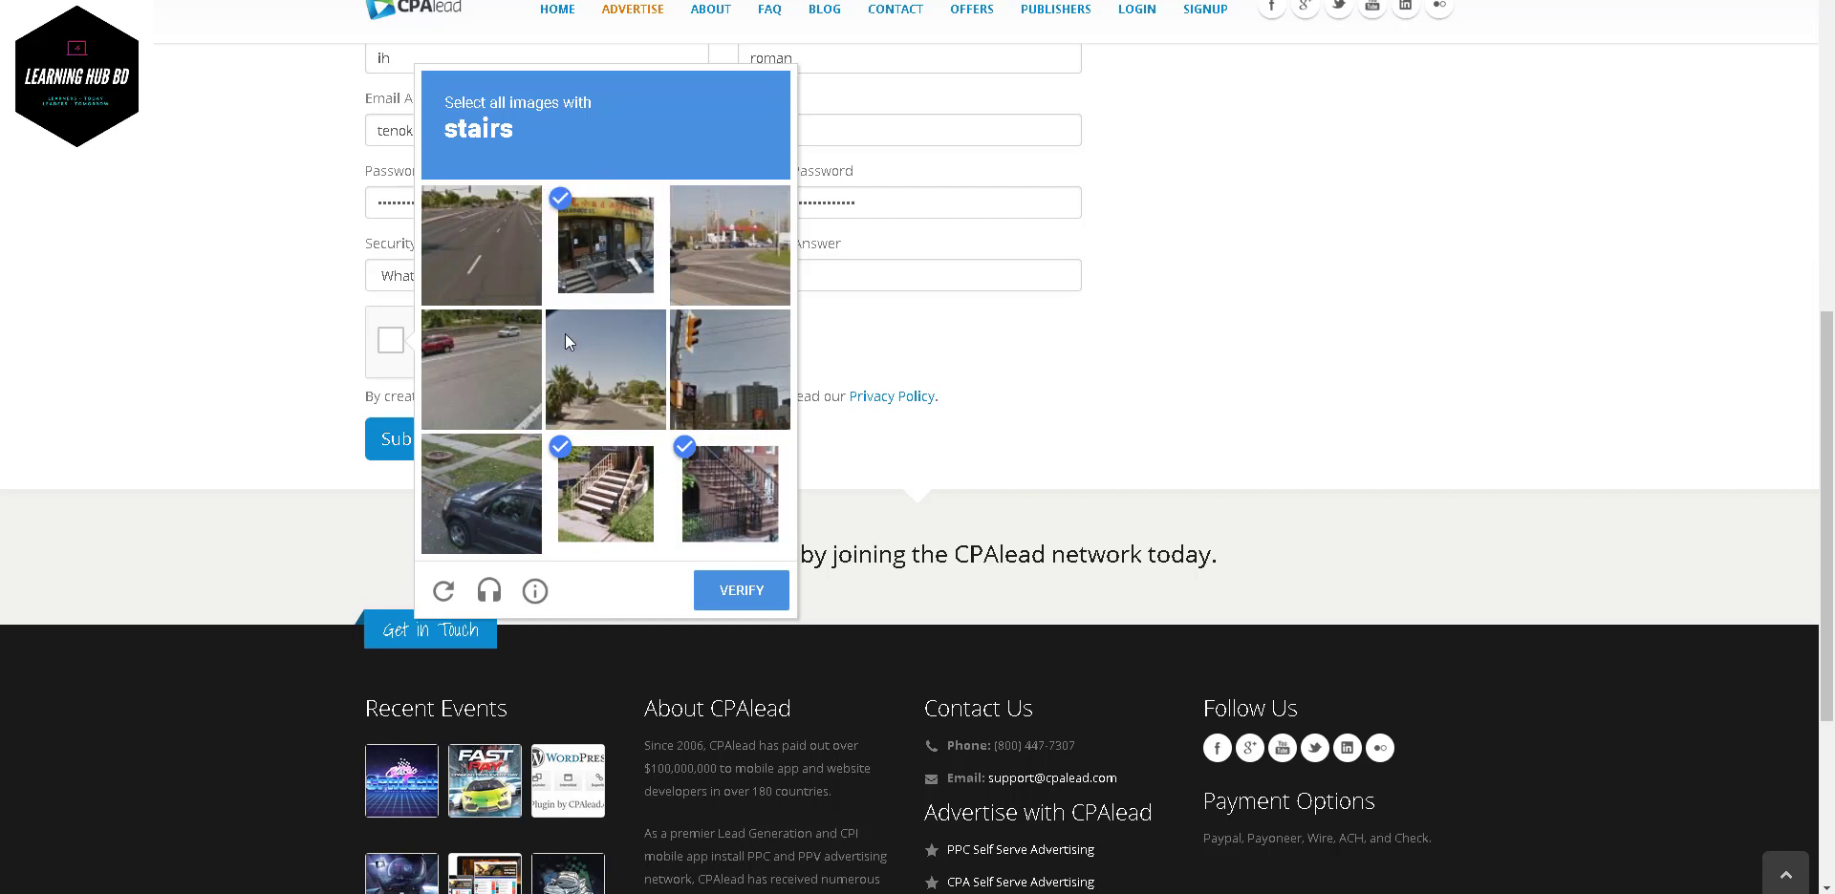
{"action": "left_click", "coordinate": [735, 600]}
{"action": "scroll", "coordinate": [736, 604], "scroll_direction": "down", "scroll_amount": 3}
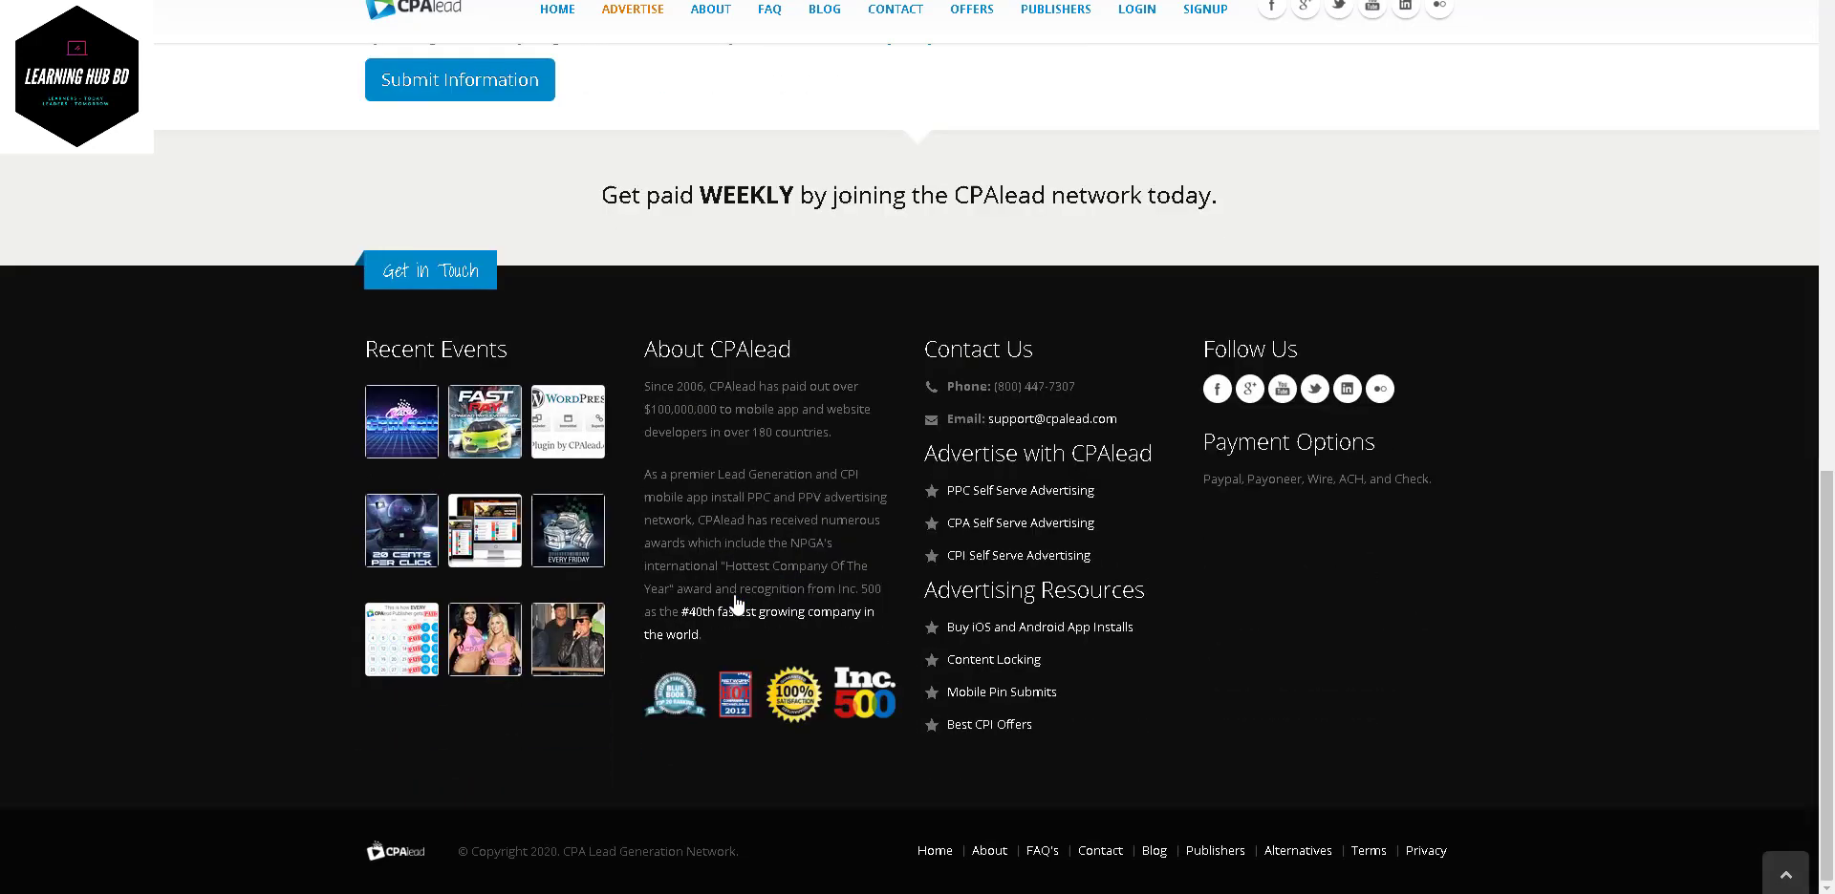
{"action": "scroll", "coordinate": [736, 604], "scroll_direction": "up", "scroll_amount": 6}
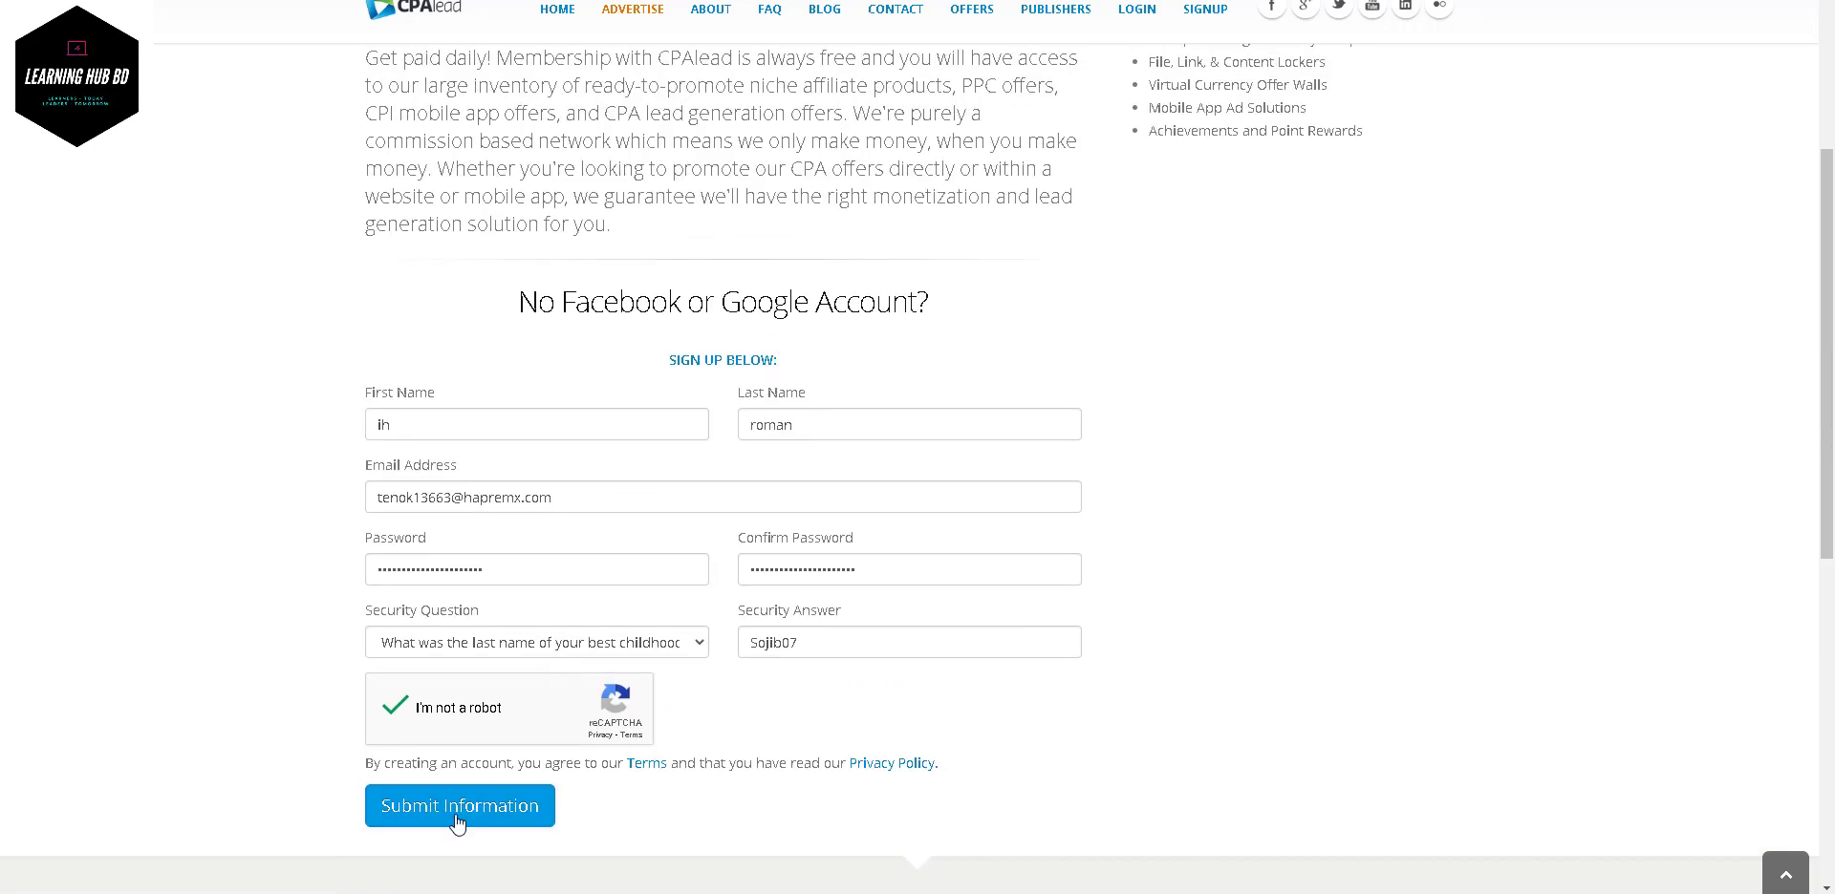
- Submit the signup form and read the publisher terms, highlighting 'Promoting and Selling Products'
{"action": "left_click", "coordinate": [458, 822]}
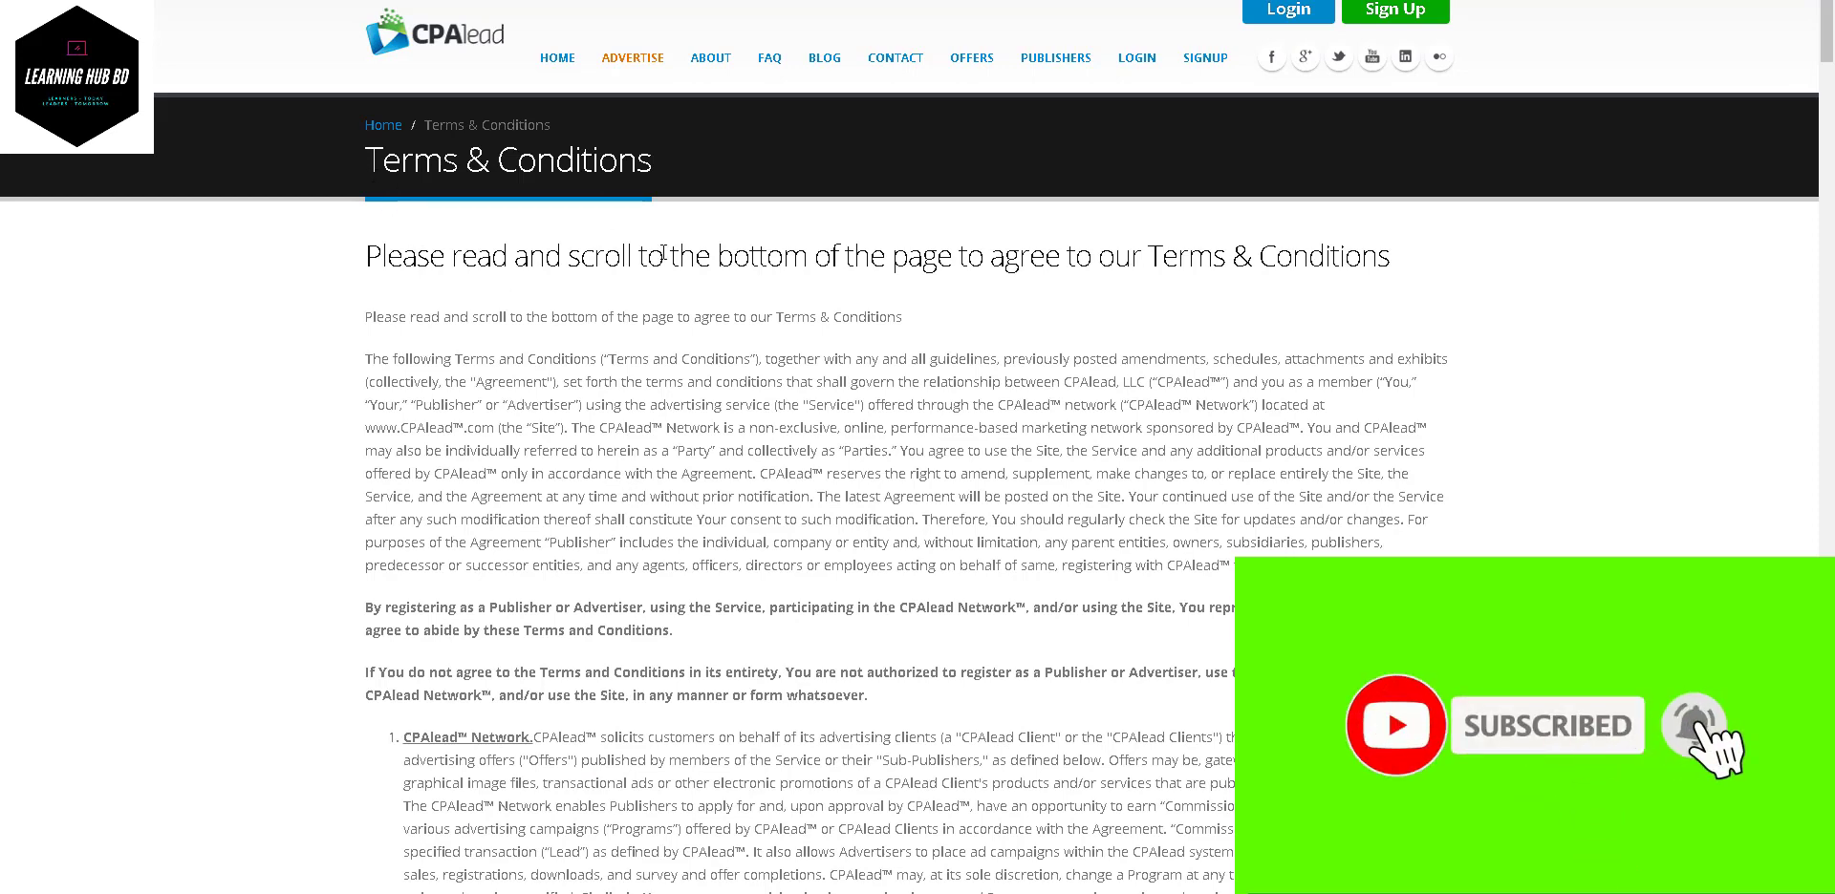
{"action": "scroll", "coordinate": [664, 252], "scroll_direction": "down", "scroll_amount": 5}
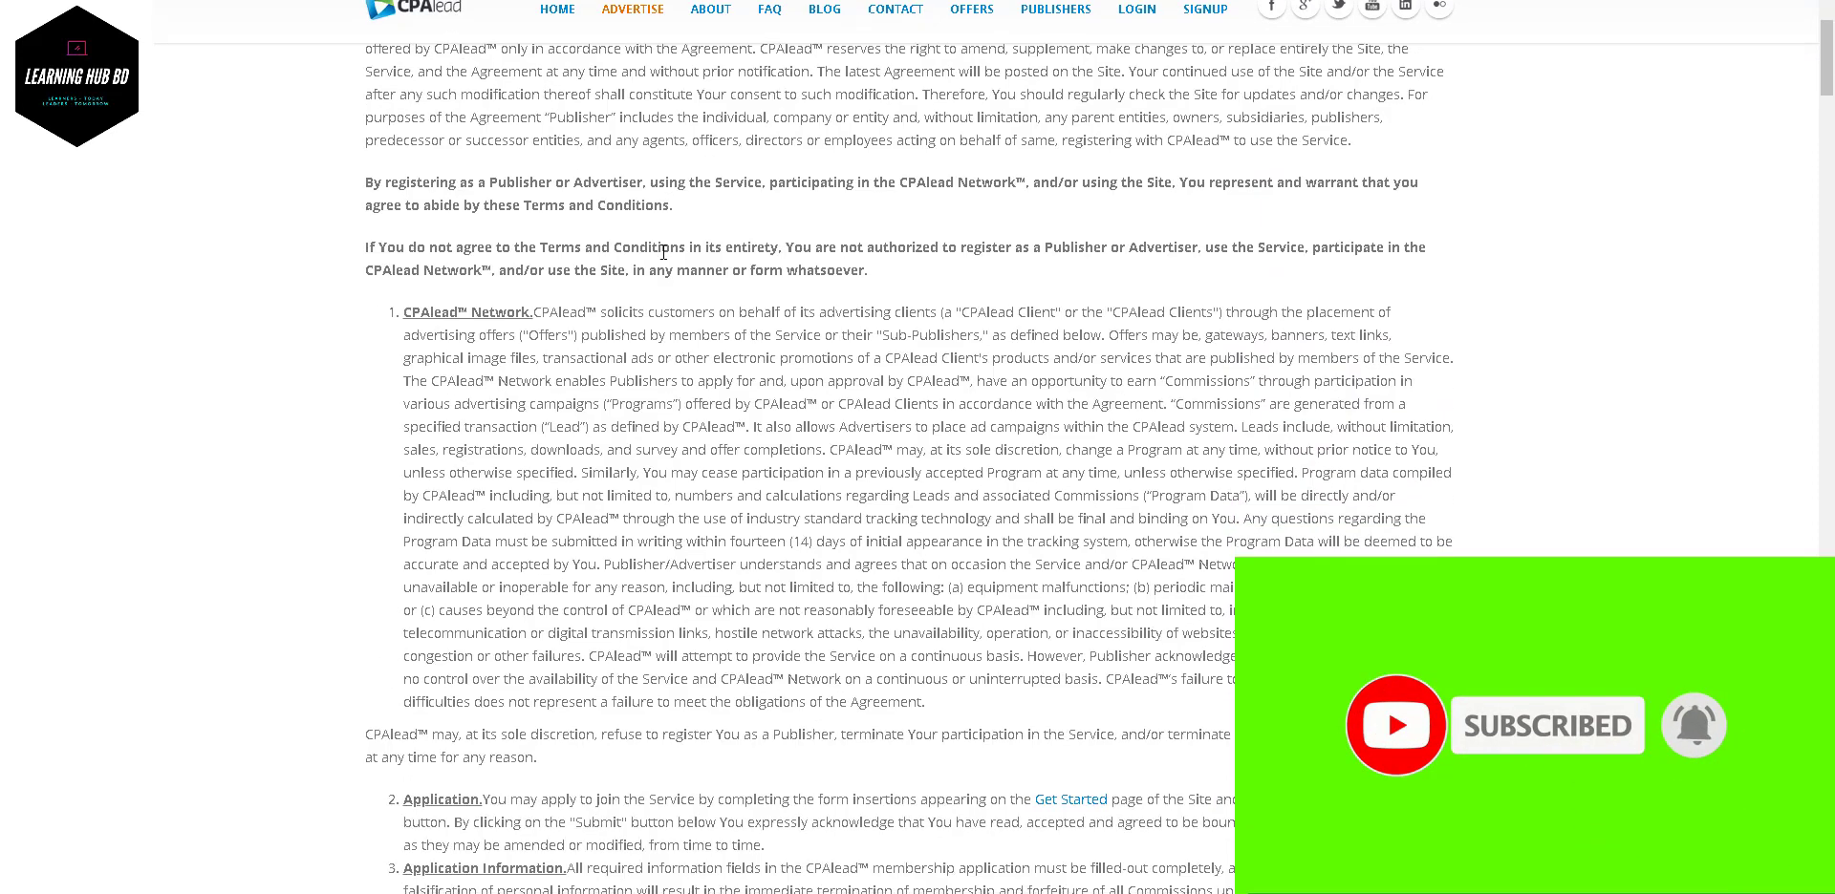
{"action": "scroll", "coordinate": [475, 256], "scroll_direction": "down", "scroll_amount": 1}
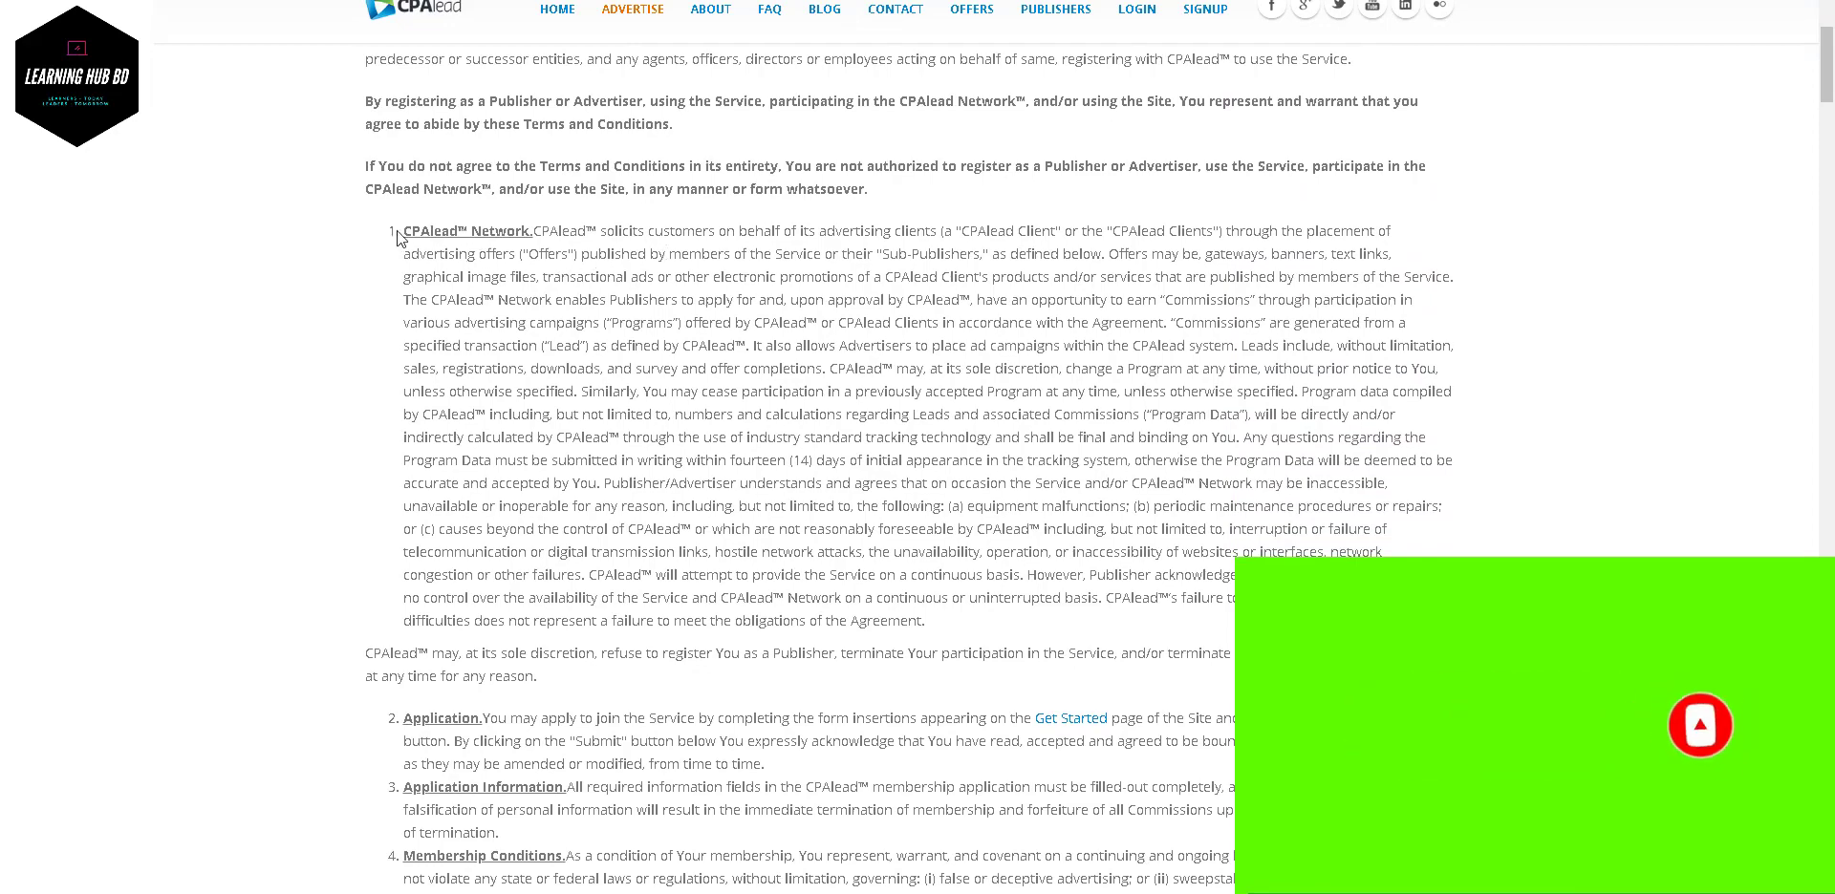
{"action": "left_click_drag", "start_coordinate": [379, 231], "coordinate": [580, 254]}
{"action": "scroll", "coordinate": [581, 256], "scroll_direction": "down", "scroll_amount": 2}
{"action": "scroll", "coordinate": [581, 256], "scroll_direction": "down", "scroll_amount": 7}
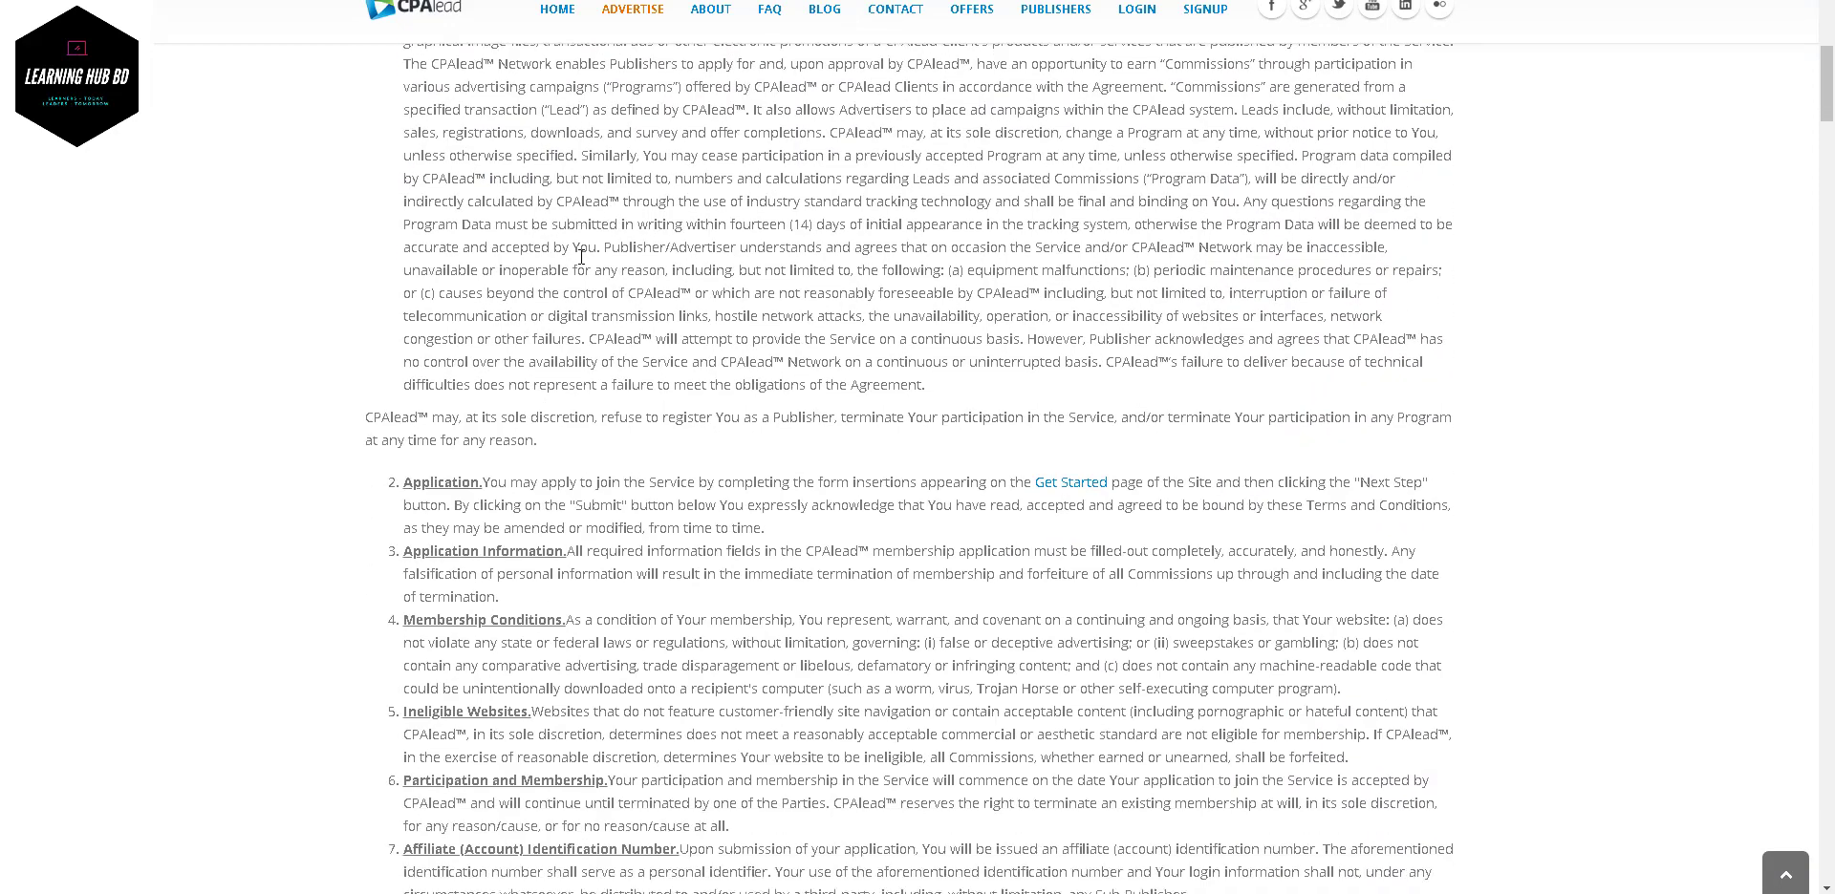
{"action": "scroll", "coordinate": [581, 256], "scroll_direction": "up", "scroll_amount": 2}
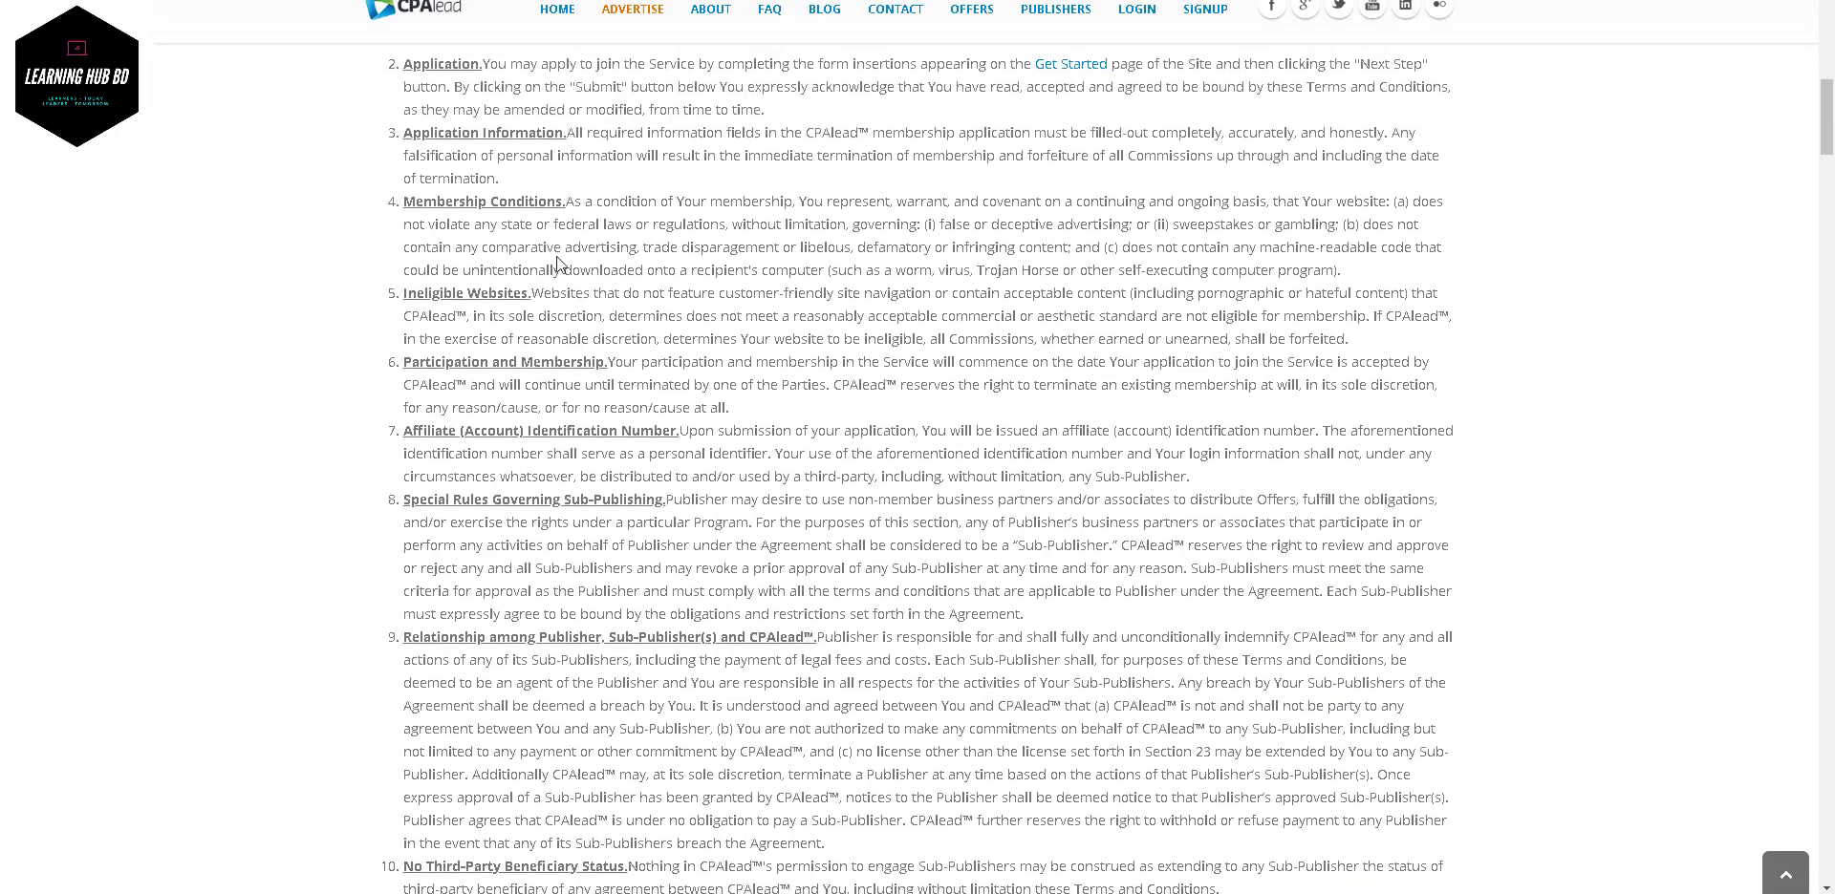
{"action": "scroll", "coordinate": [585, 255], "scroll_direction": "down", "scroll_amount": 18}
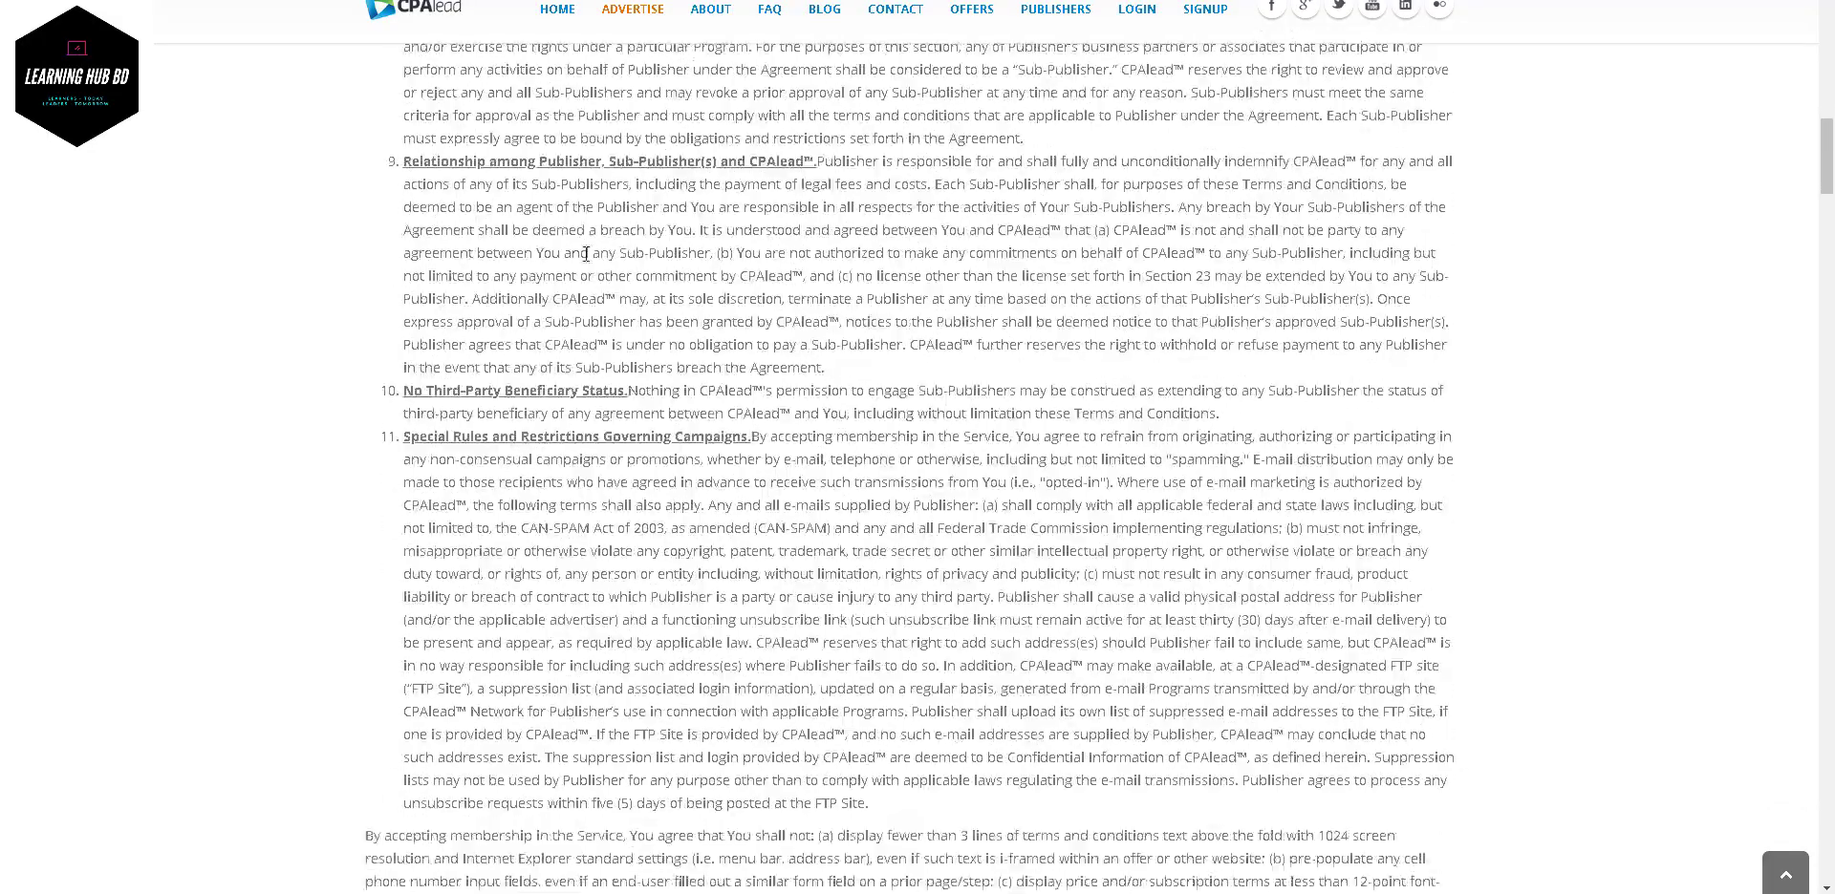
{"action": "scroll", "coordinate": [586, 254], "scroll_direction": "down", "scroll_amount": 20}
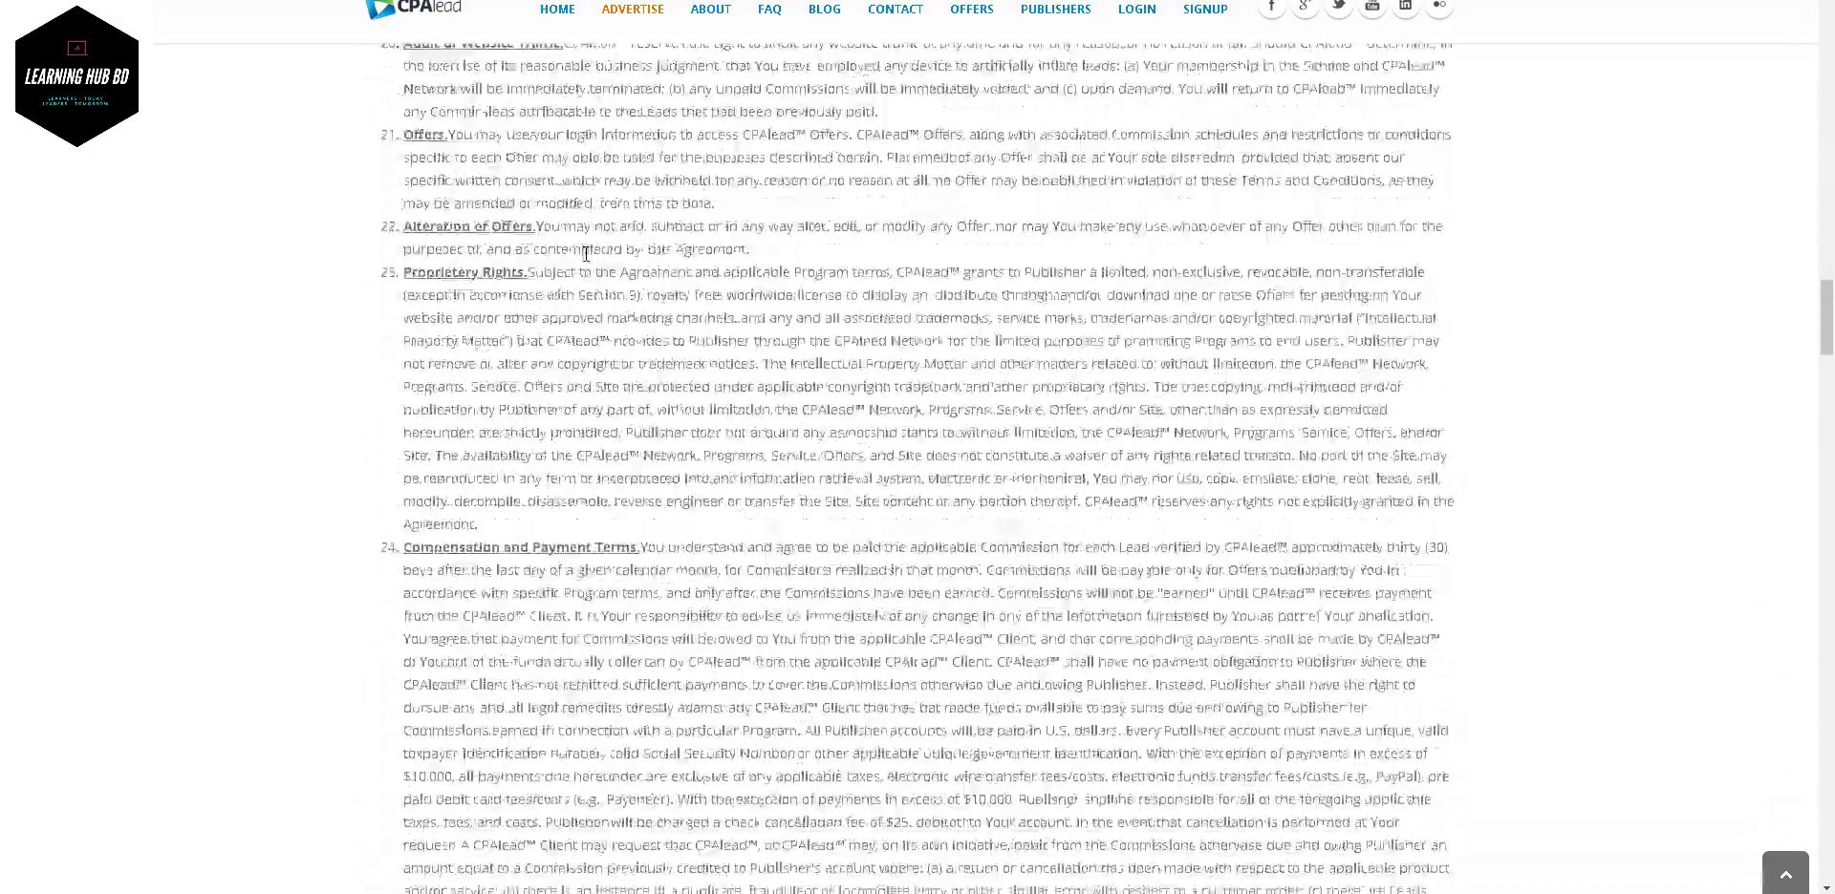
{"action": "scroll", "coordinate": [585, 254], "scroll_direction": "up", "scroll_amount": 14}
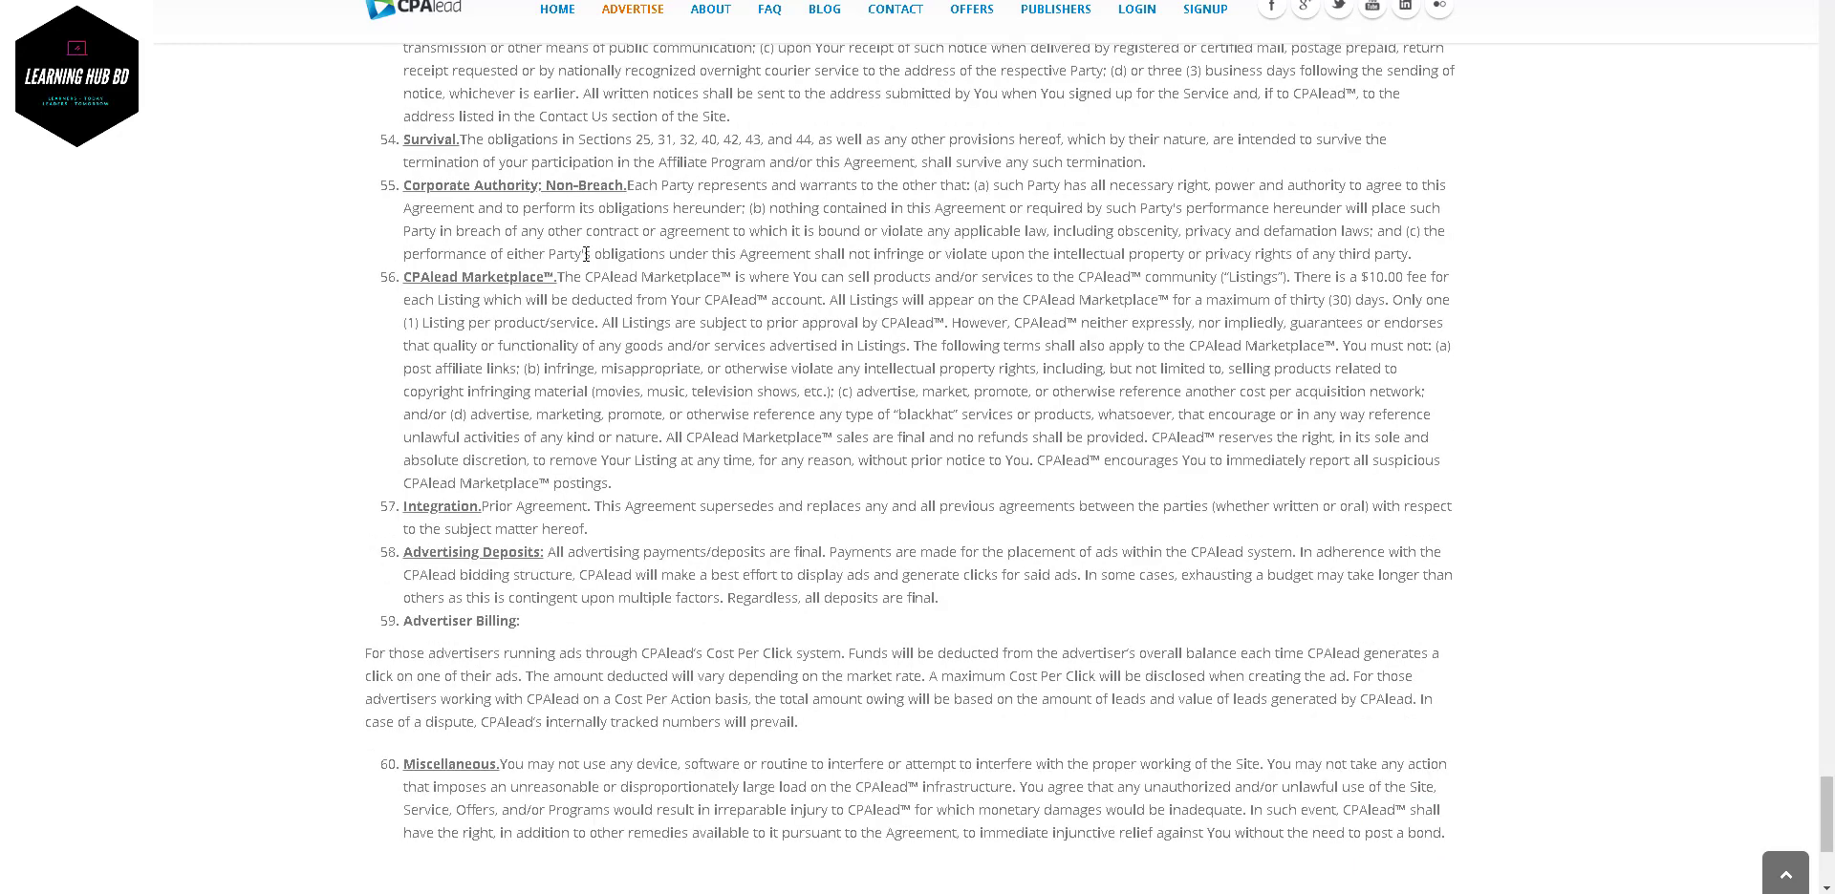
{"action": "scroll", "coordinate": [586, 254], "scroll_direction": "up", "scroll_amount": 1}
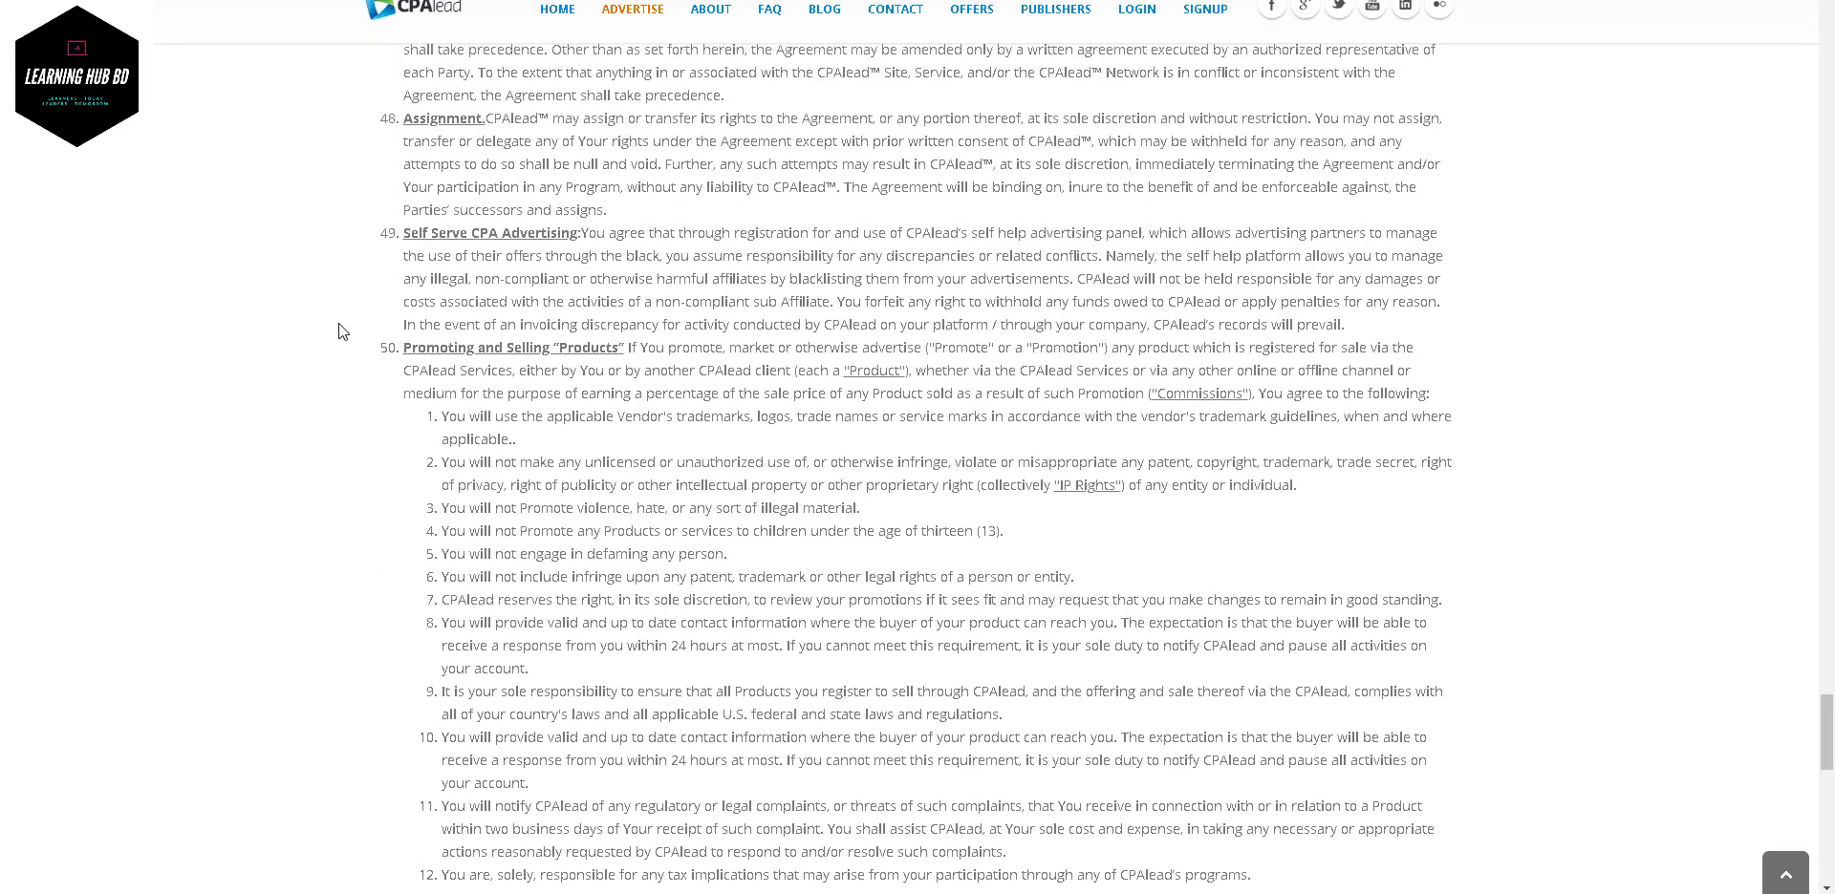
{"action": "left_click_drag", "start_coordinate": [401, 348], "coordinate": [632, 350]}
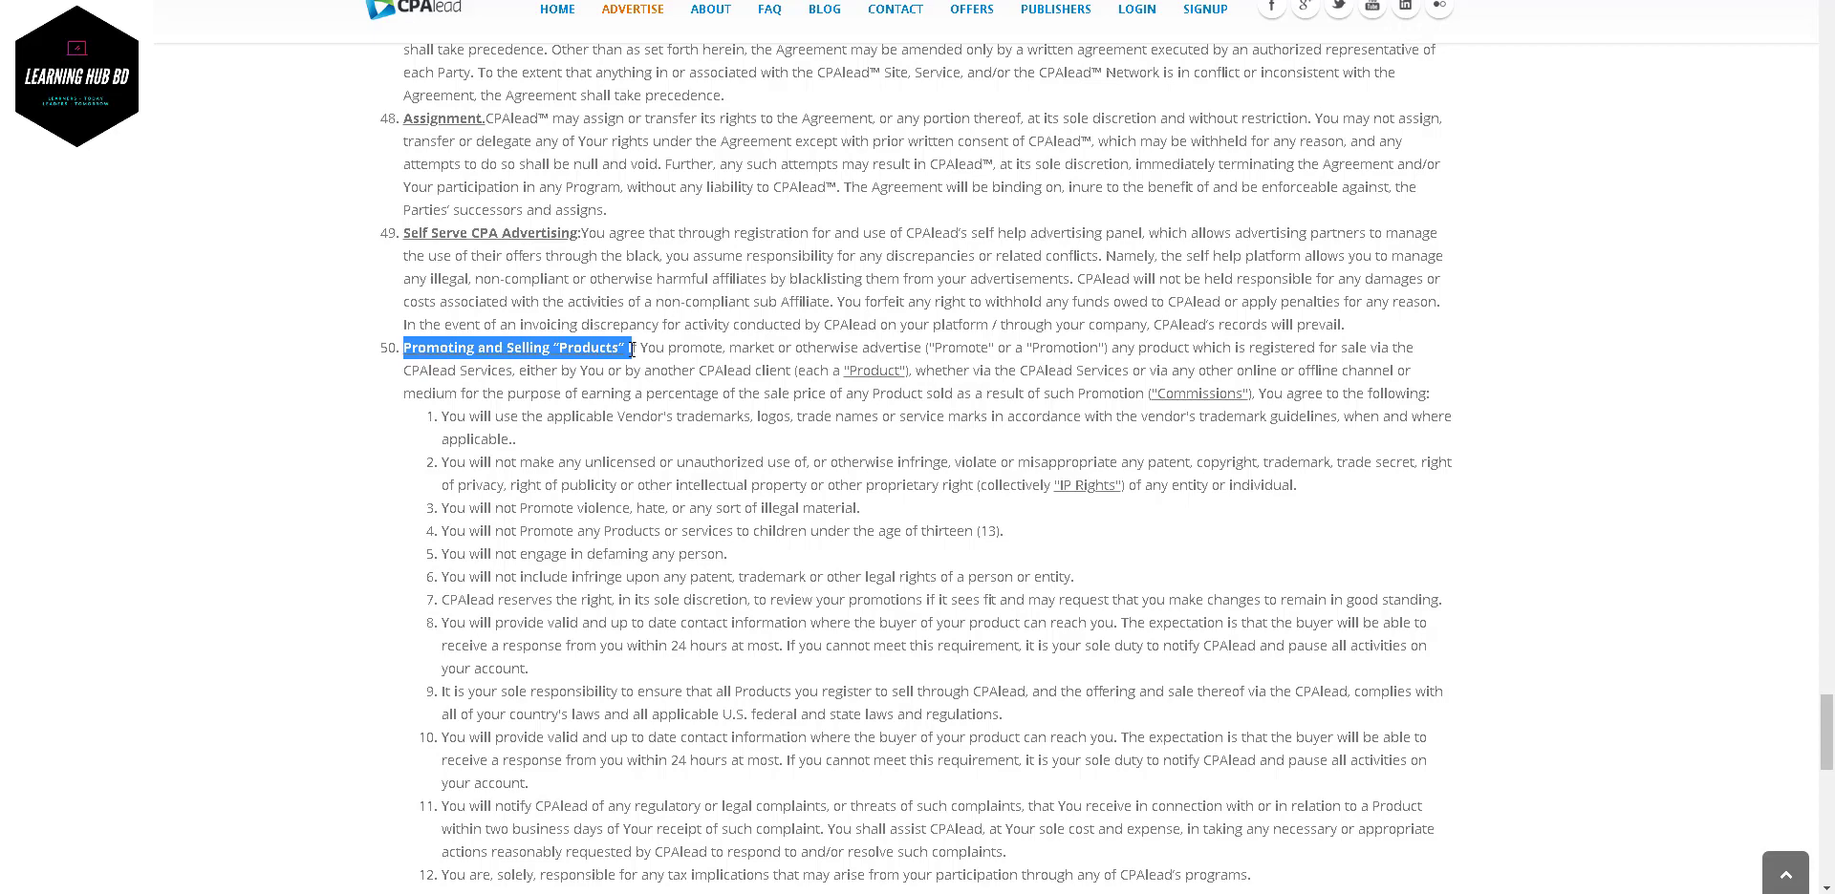
- Agree to the publisher terms and submit the registration
{"action": "scroll", "coordinate": [653, 480], "scroll_direction": "down", "scroll_amount": 15}
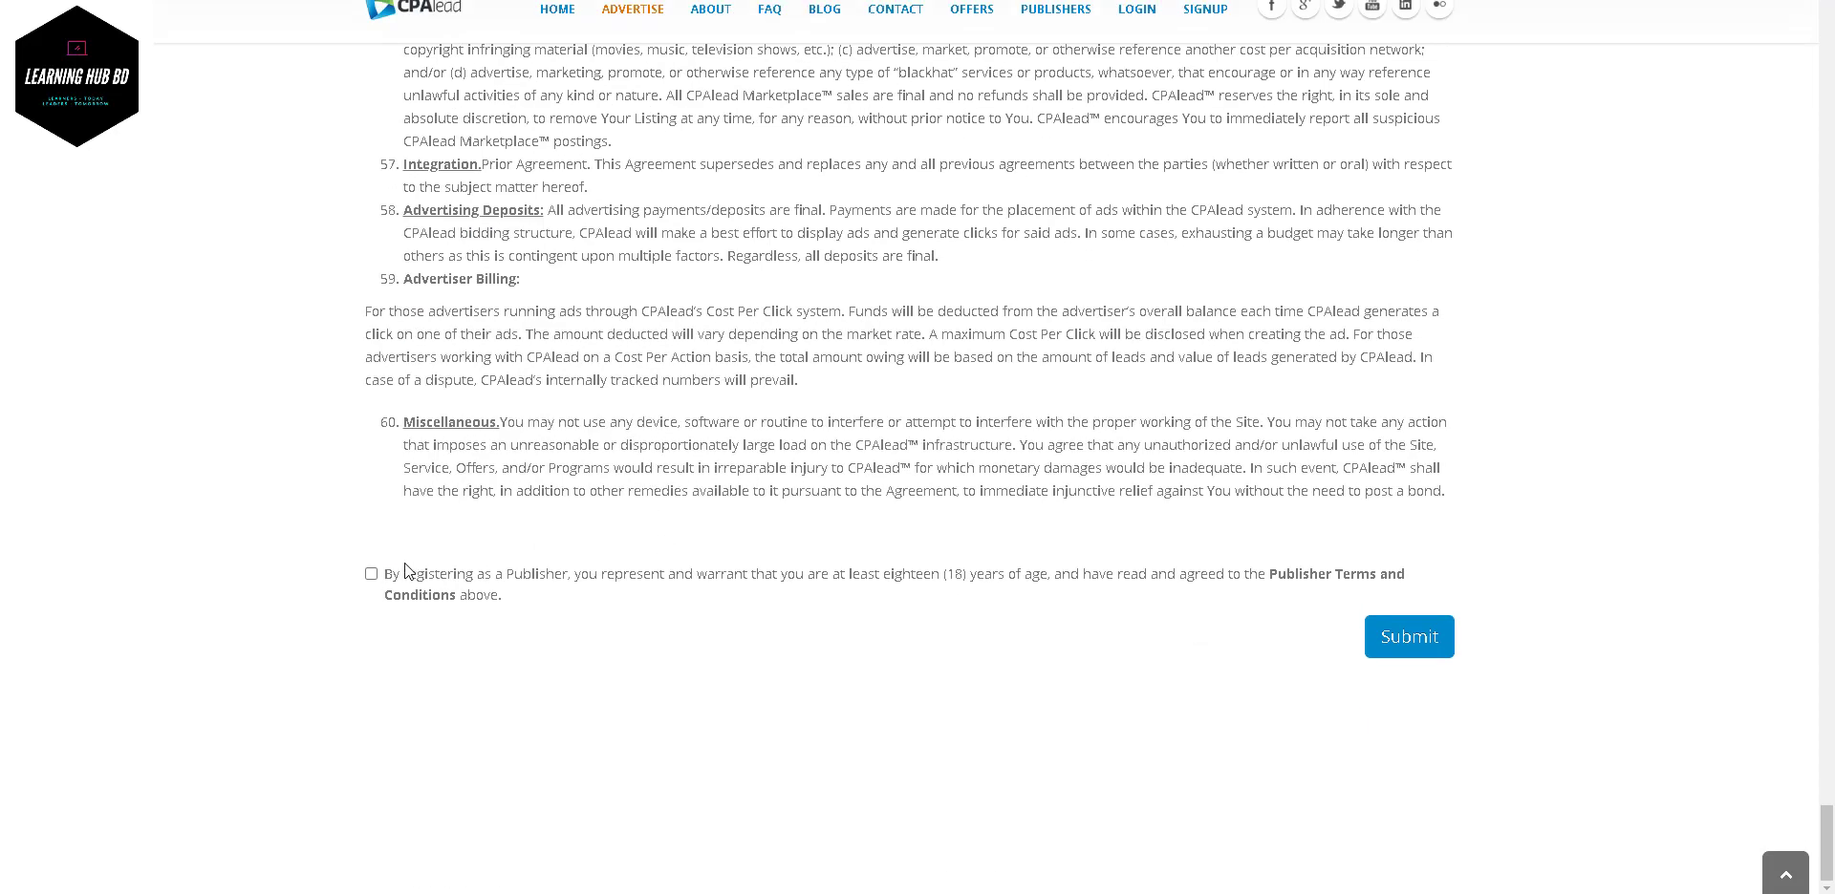
{"action": "left_click", "coordinate": [390, 576]}
{"action": "left_click", "coordinate": [1382, 646]}
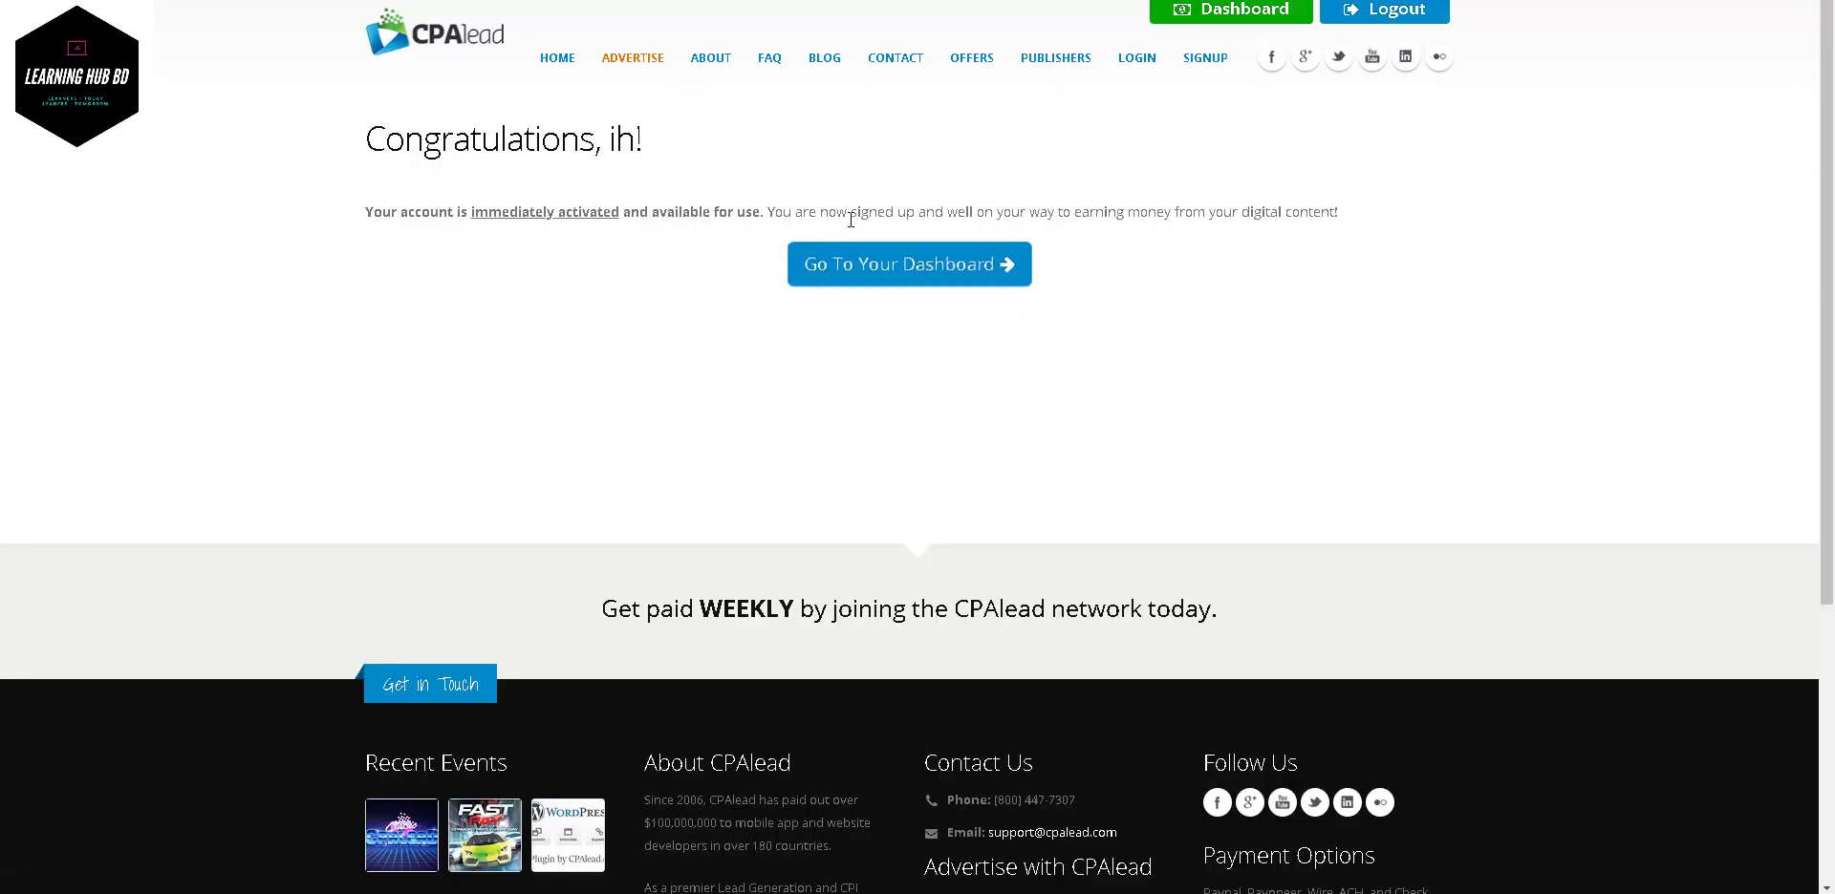
- Go to the new publisher dashboard, then switch to the Temp Mail inbox
{"action": "left_click", "coordinate": [922, 278]}
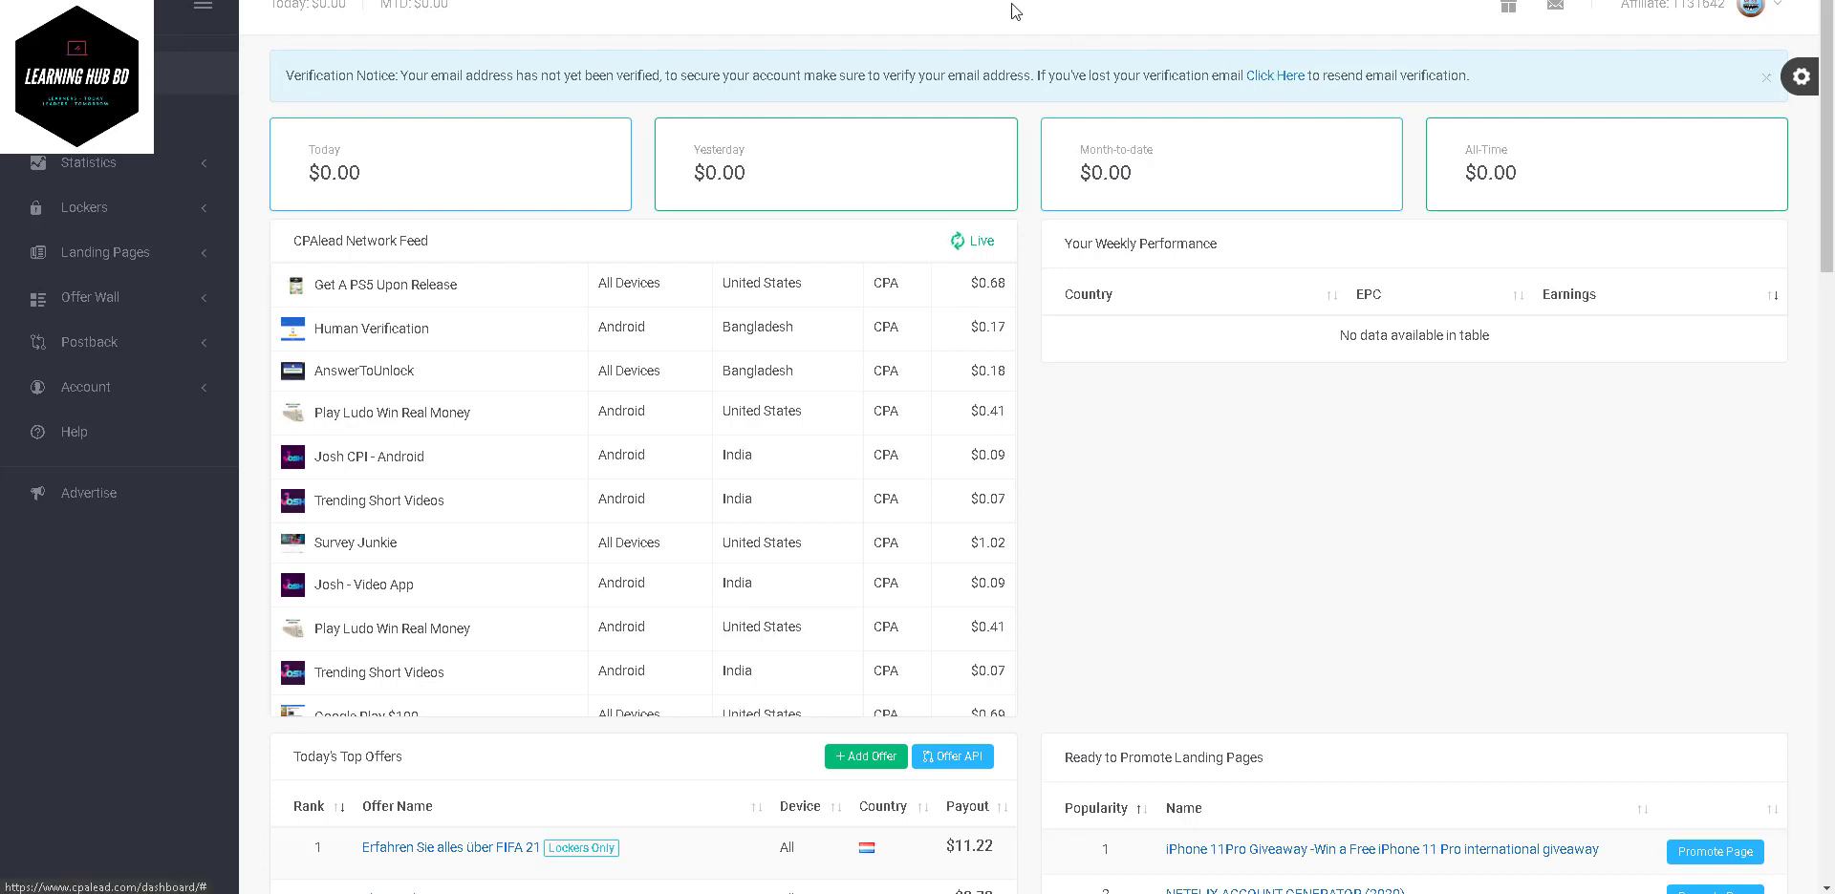
{"action": "left_click", "coordinate": [813, 0]}
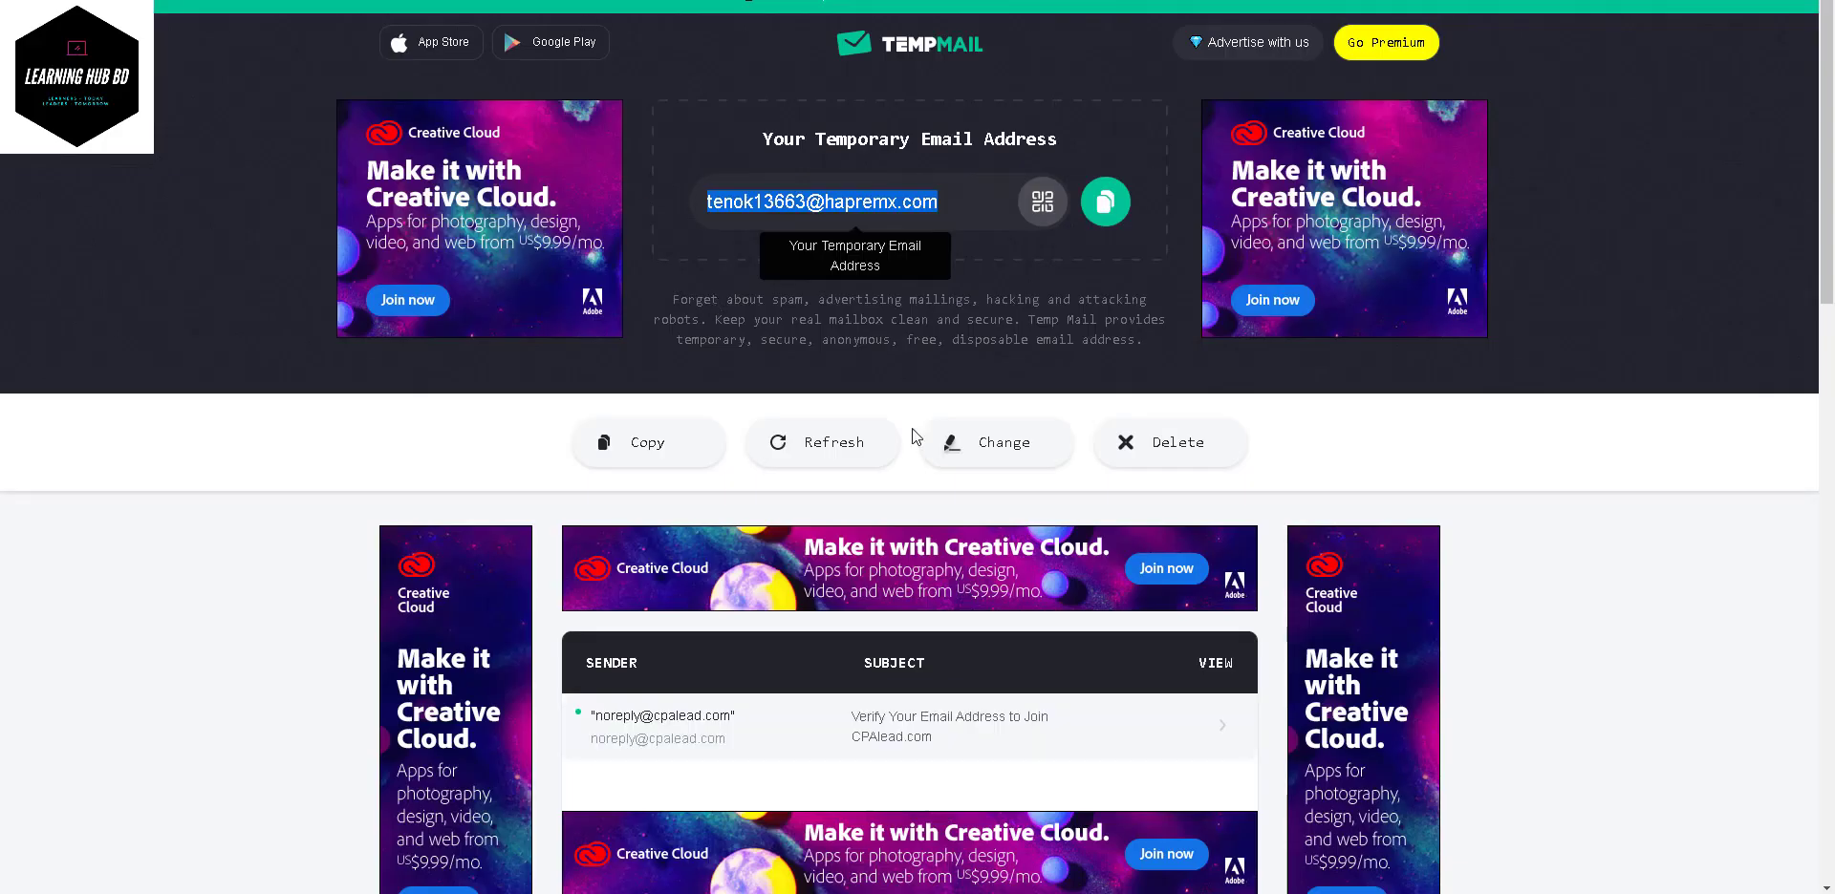
- Open CPAlead's 'Verify Your Email Address' message and follow its verification link in a new tab
{"action": "scroll", "coordinate": [919, 443], "scroll_direction": "down", "scroll_amount": 3}
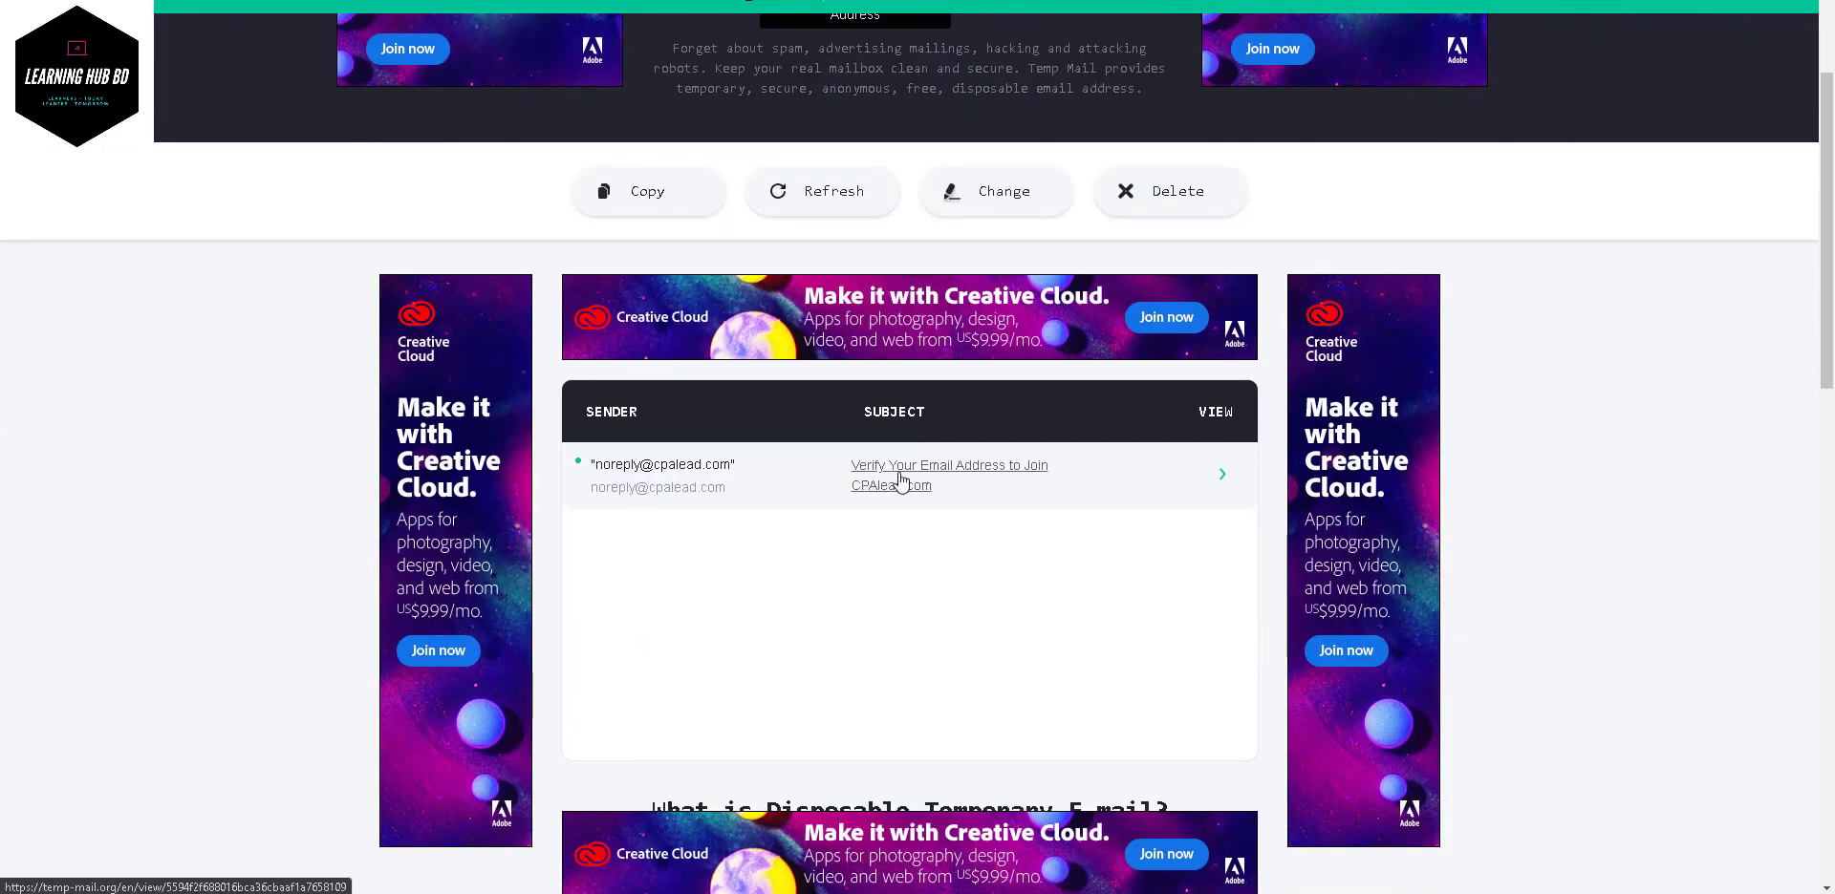
{"action": "left_click", "coordinate": [901, 477]}
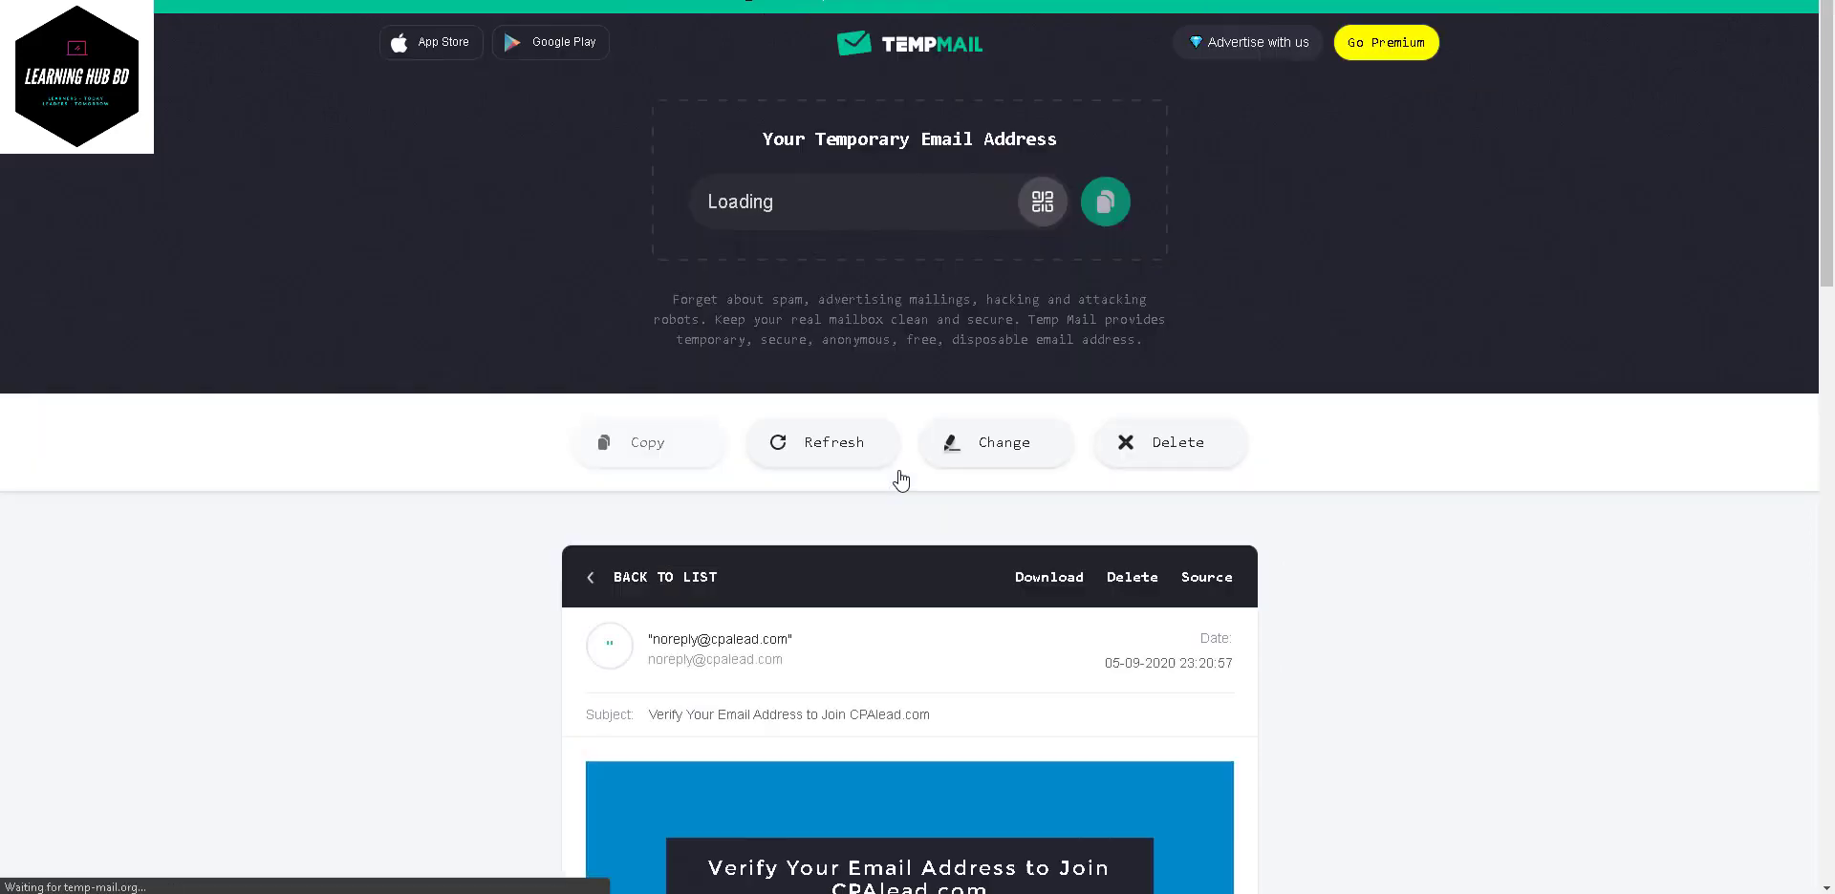
{"action": "scroll", "coordinate": [901, 478], "scroll_direction": "down", "scroll_amount": 8}
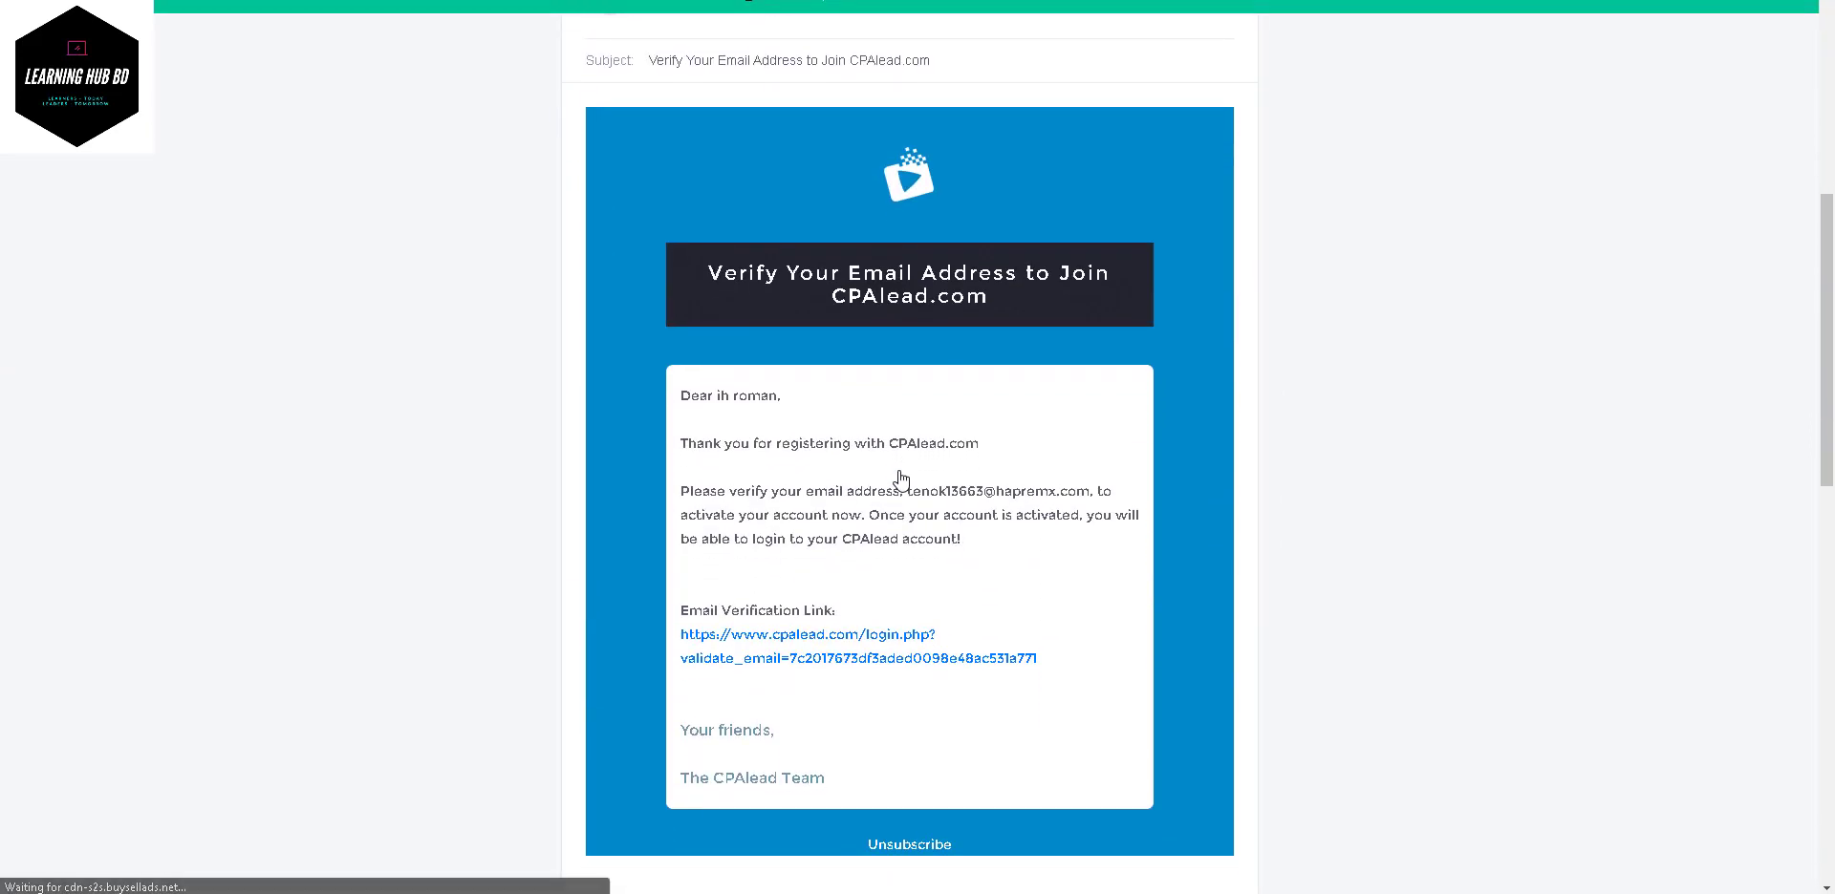
{"action": "scroll", "coordinate": [901, 481], "scroll_direction": "up", "scroll_amount": 1}
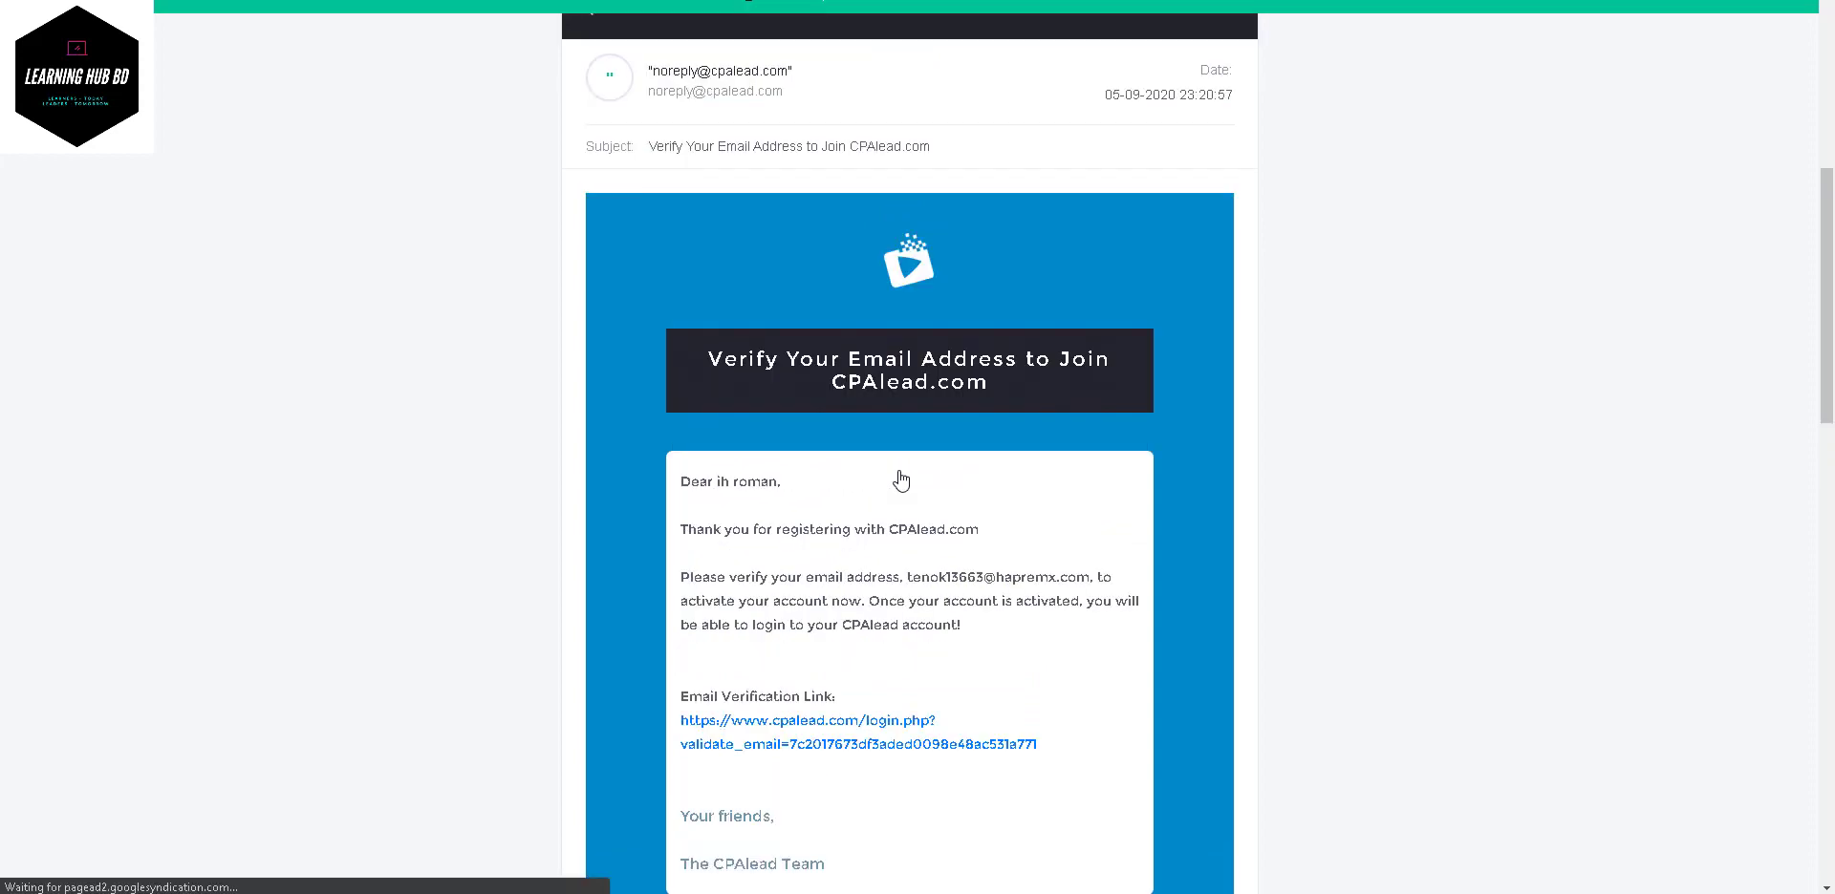
{"action": "scroll", "coordinate": [902, 481], "scroll_direction": "down", "scroll_amount": 2}
{"action": "scroll", "coordinate": [901, 481], "scroll_direction": "up", "scroll_amount": 3}
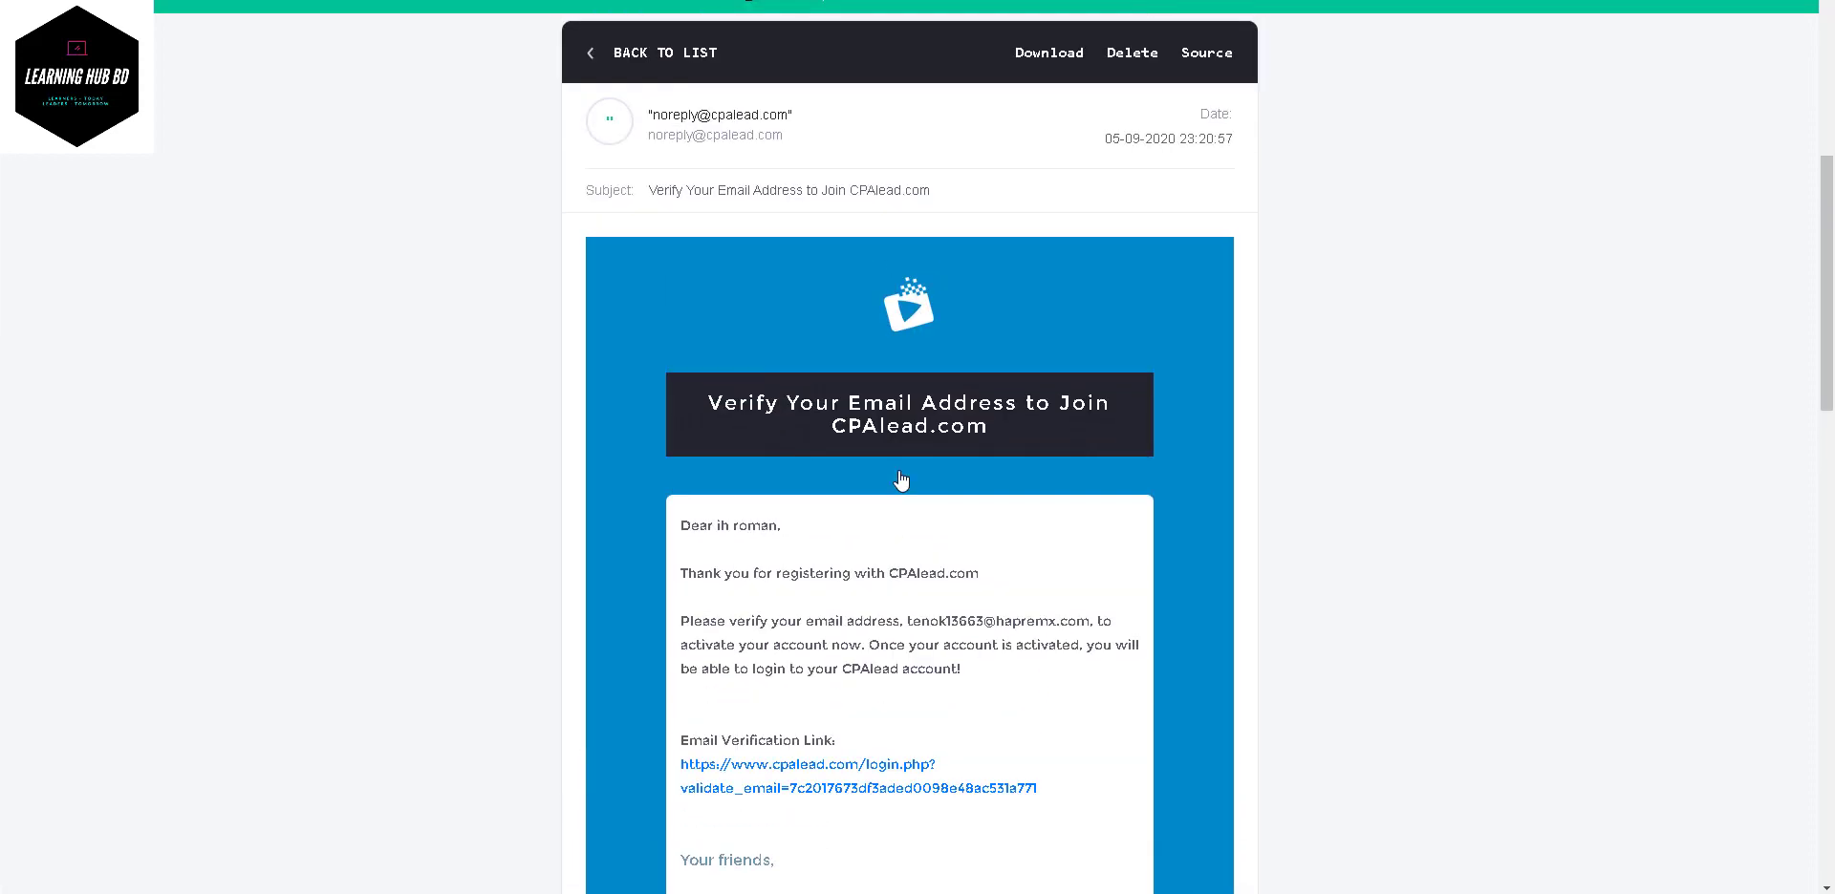
{"action": "scroll", "coordinate": [901, 481], "scroll_direction": "down", "scroll_amount": 2}
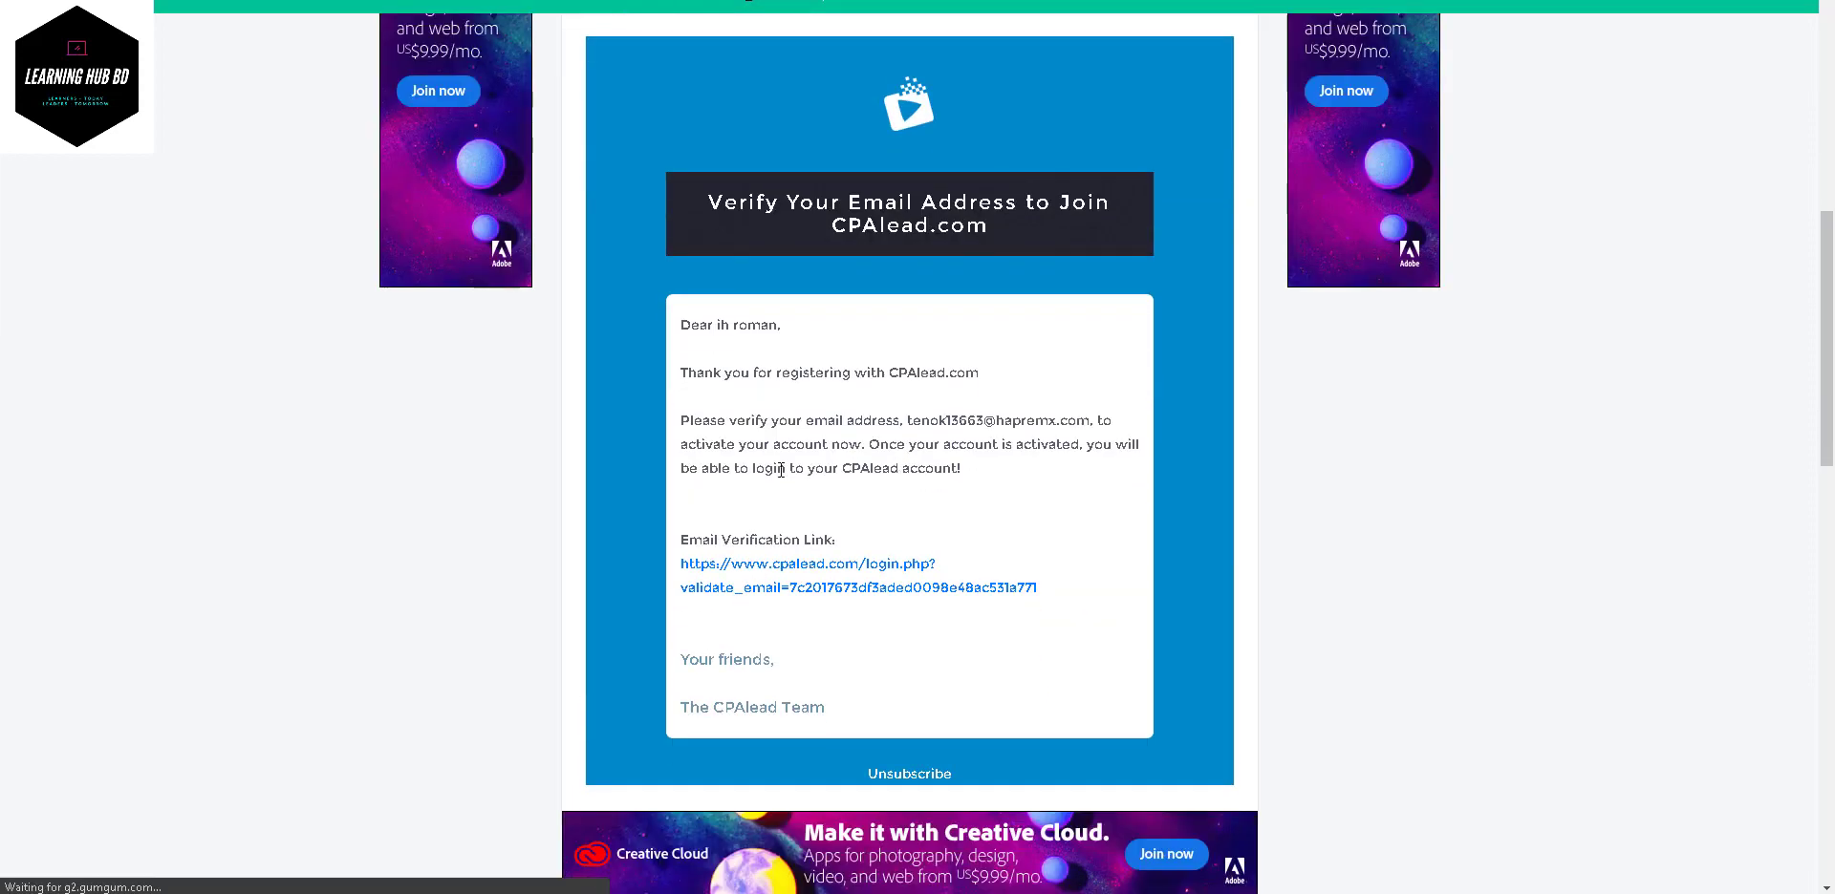
{"action": "right_click", "coordinate": [755, 569]}
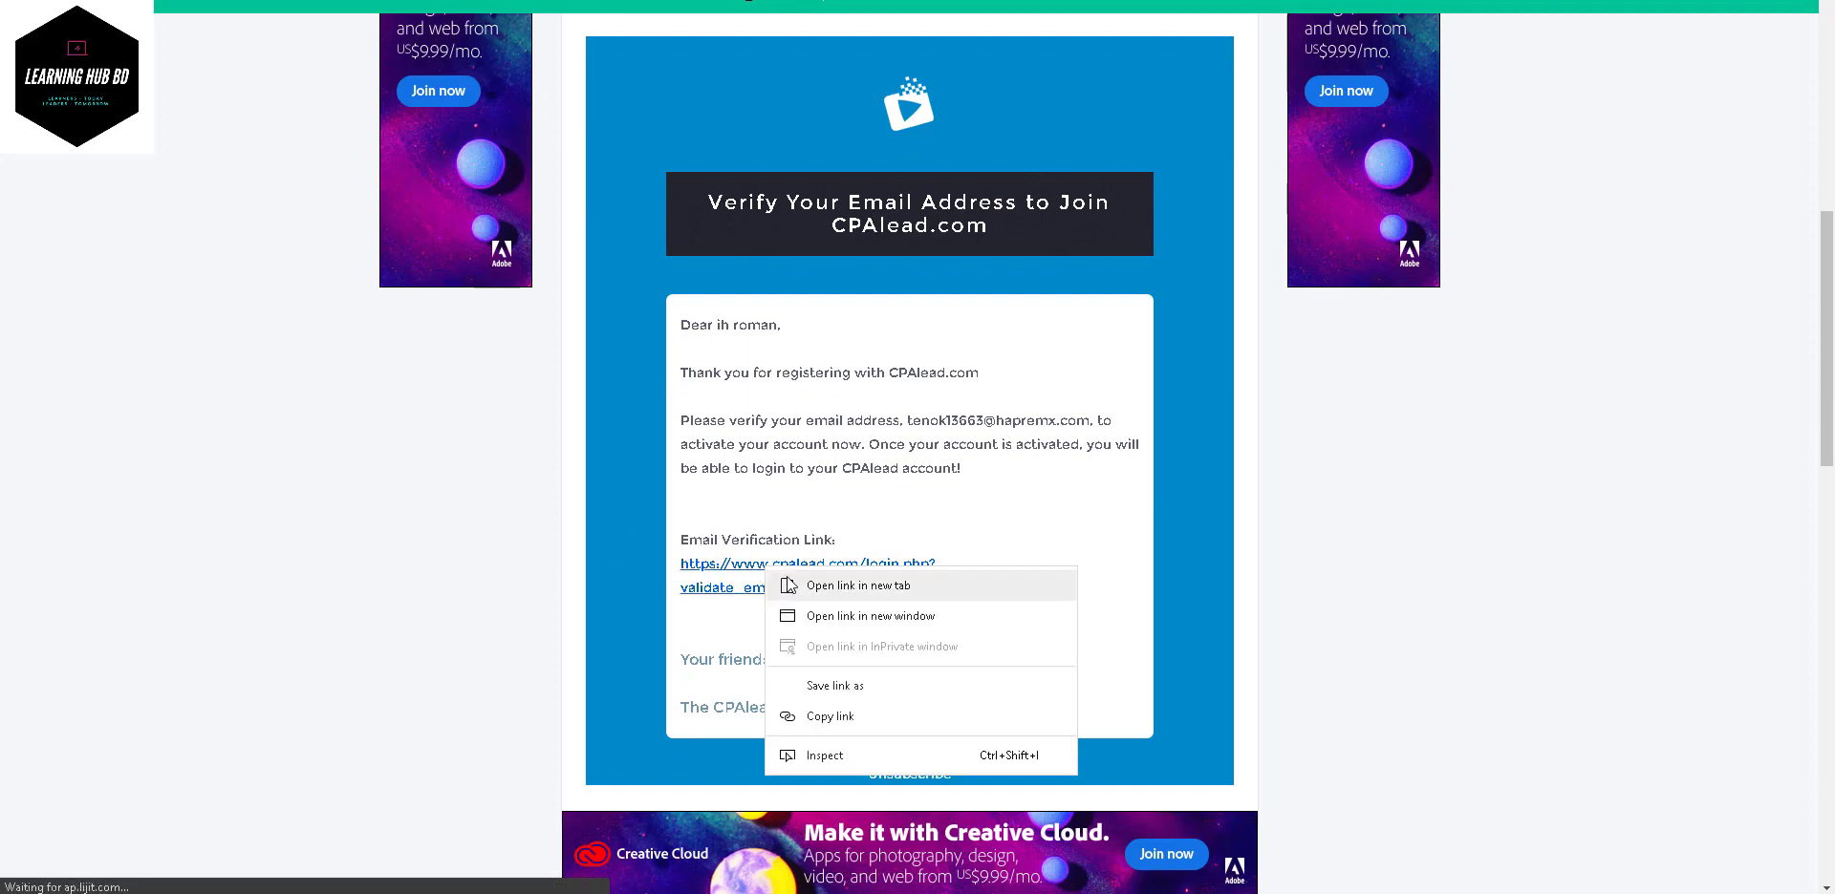
{"action": "left_click", "coordinate": [788, 583]}
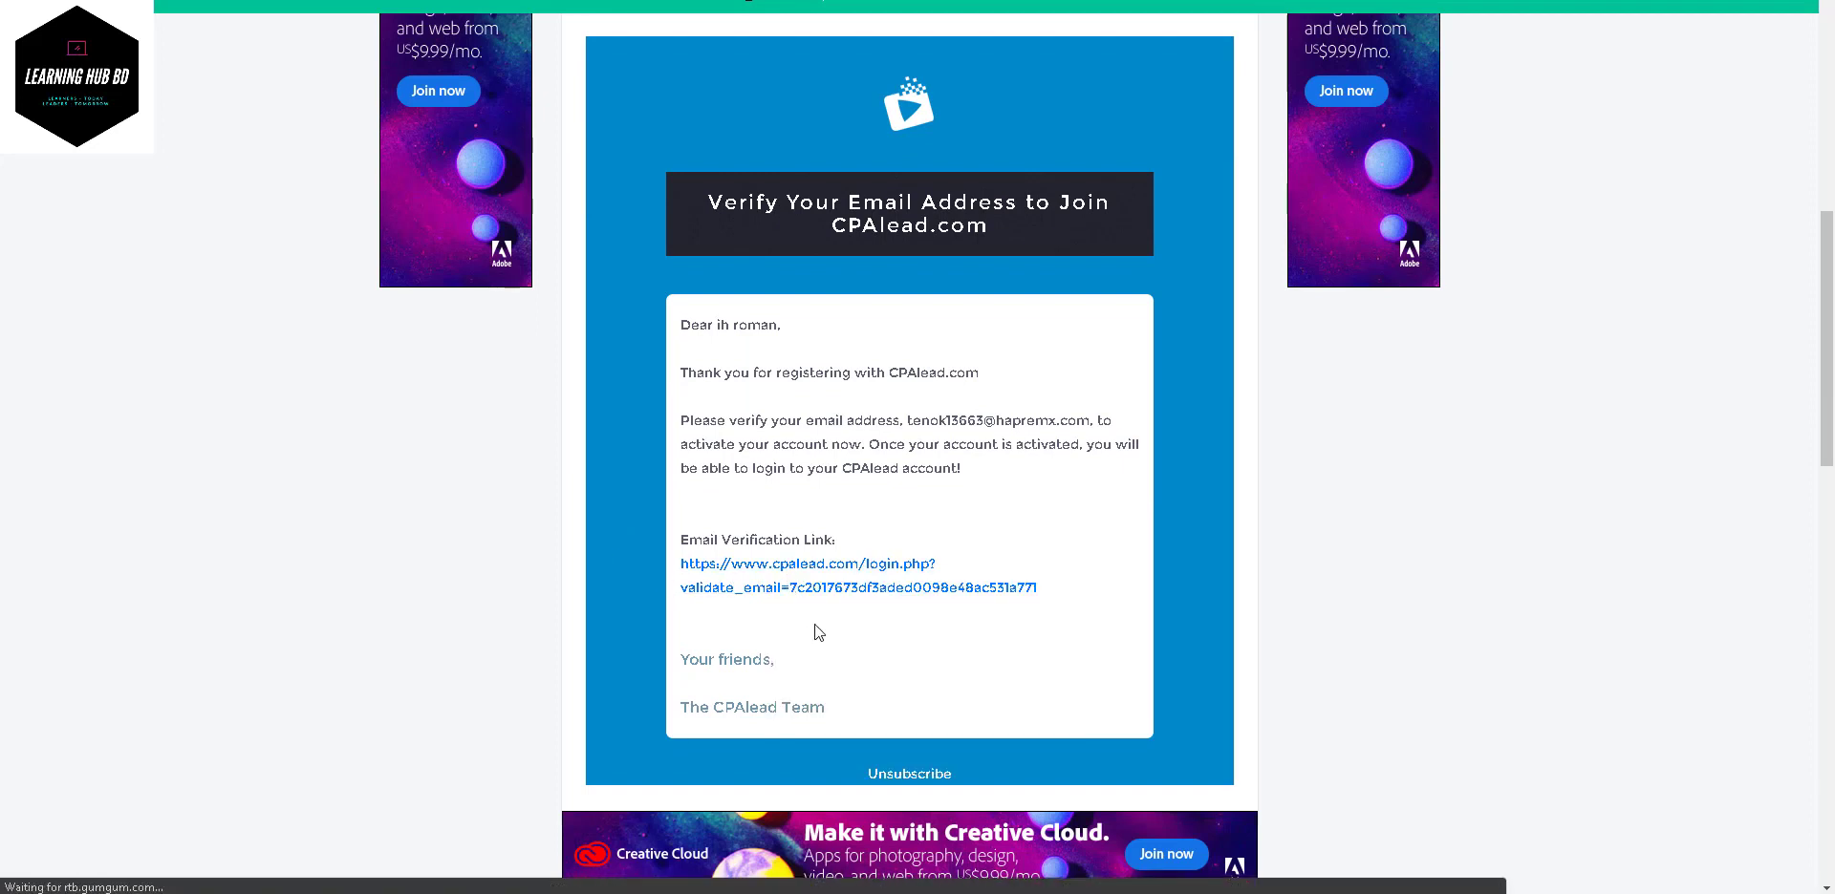
{"action": "left_click", "coordinate": [802, 587]}
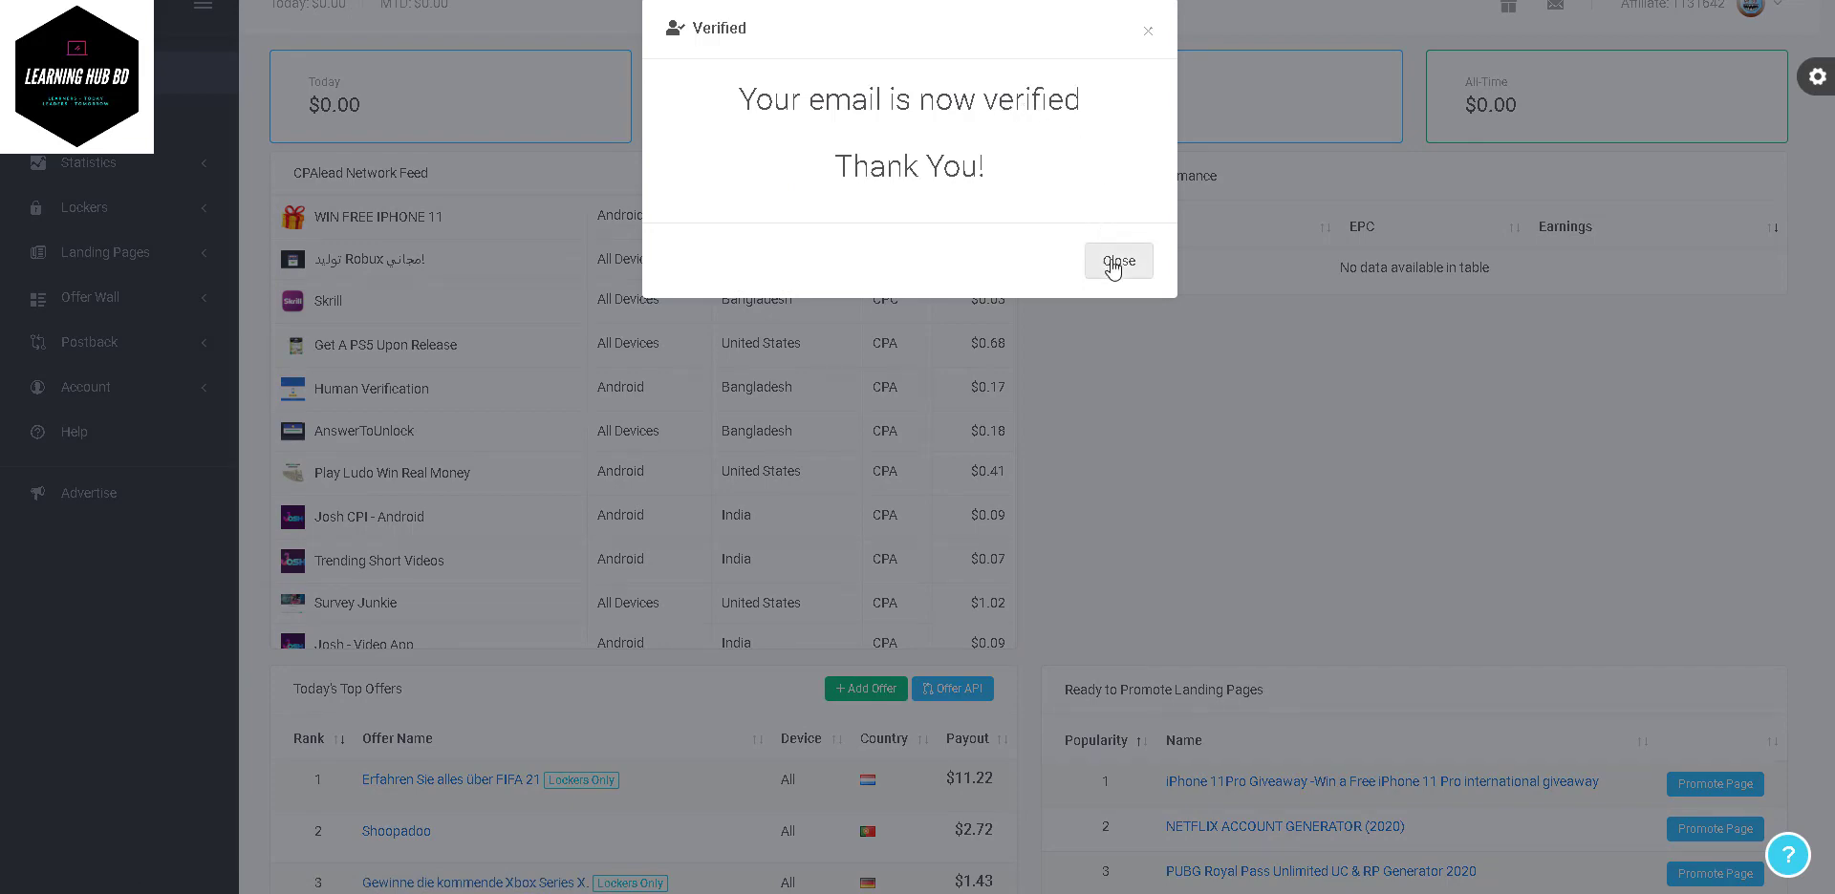
- Close the 'Your email is now verified' notice and go to the offers list
{"action": "left_click", "coordinate": [1114, 264]}
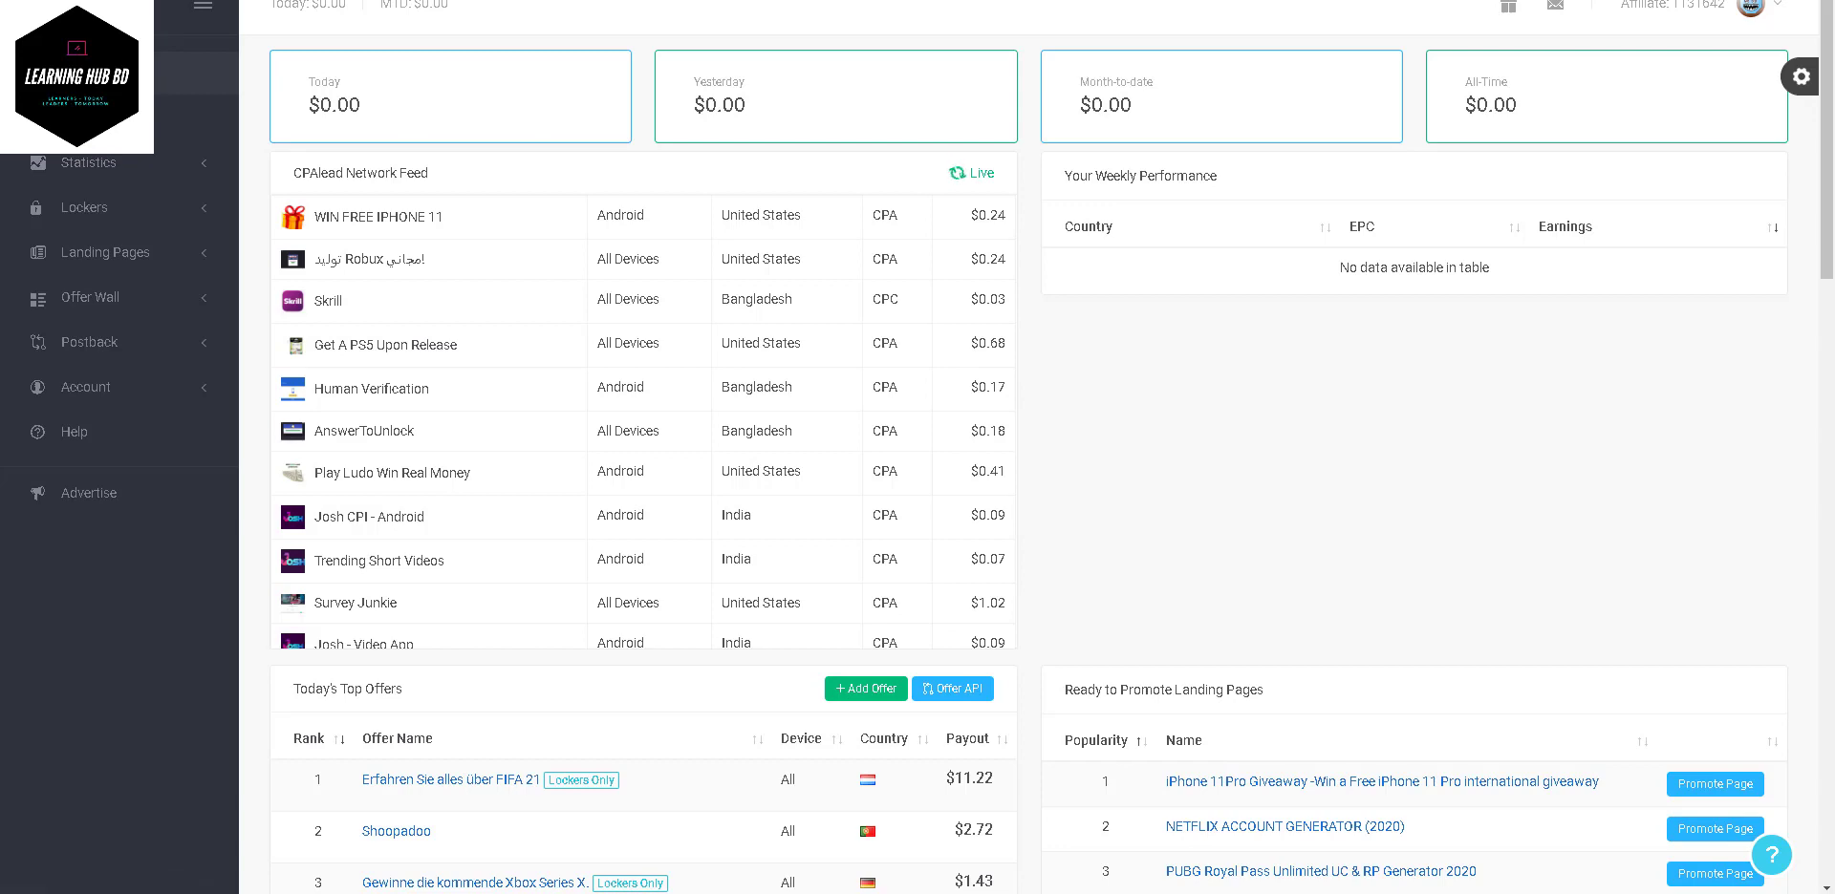
{"action": "left_click", "coordinate": [210, 178]}
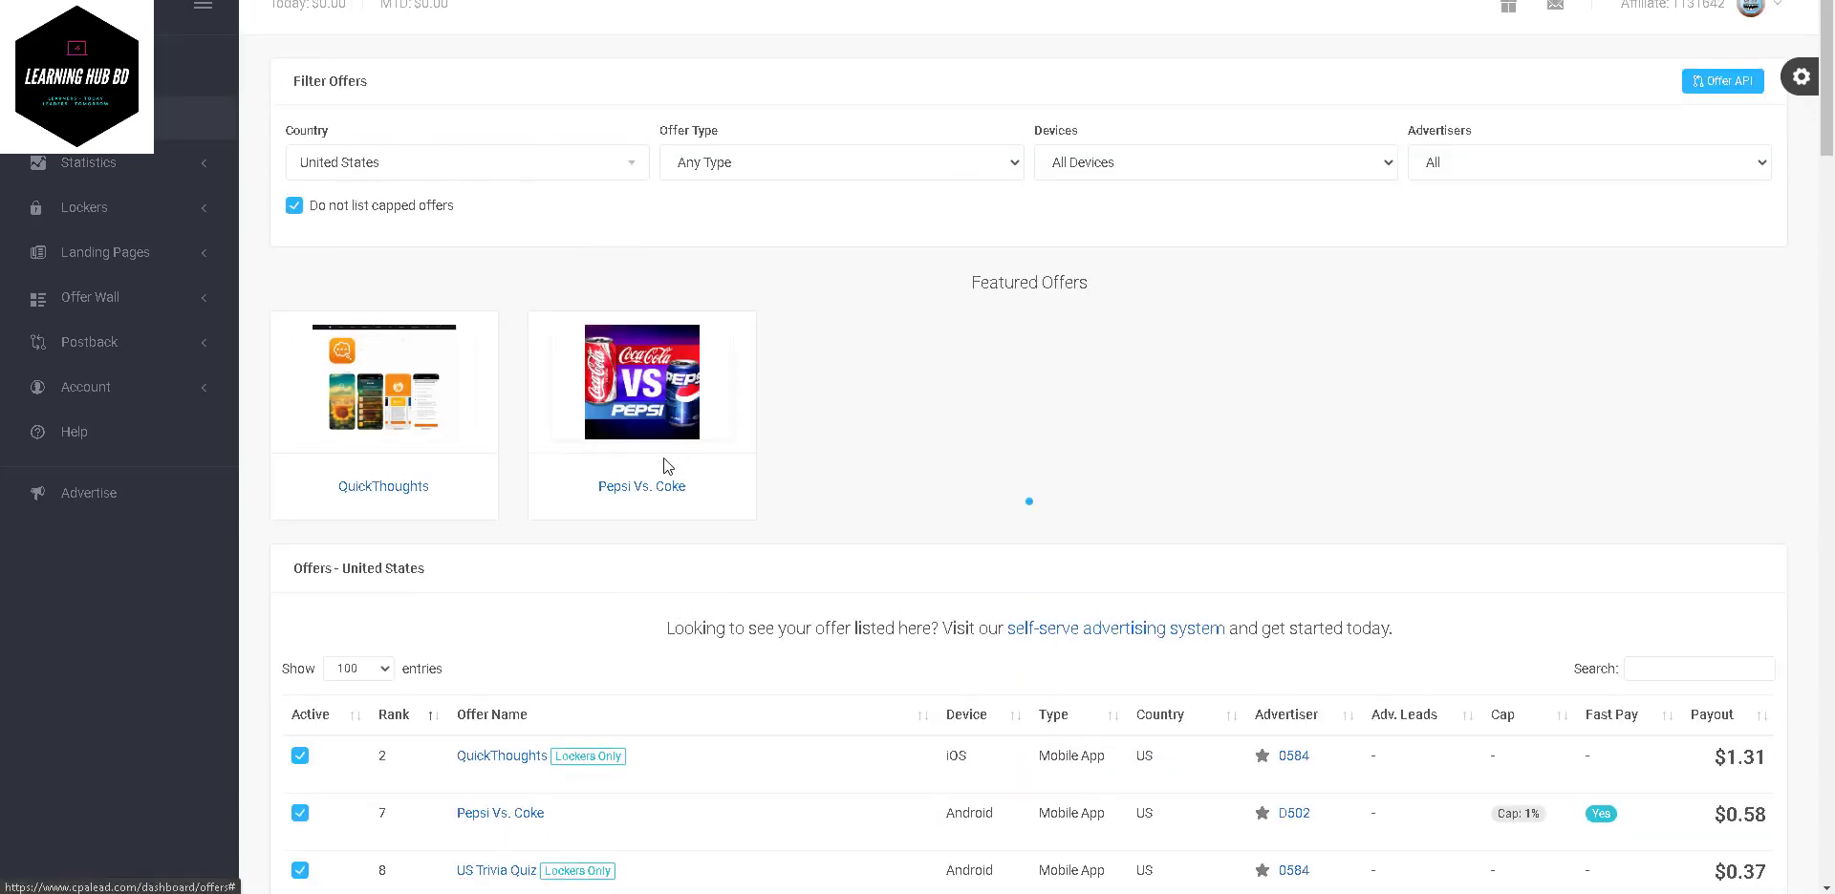
- Review the Country, Offer Type and Devices filters, keeping United States, Any Type and All Devices
{"action": "left_click", "coordinate": [553, 176]}
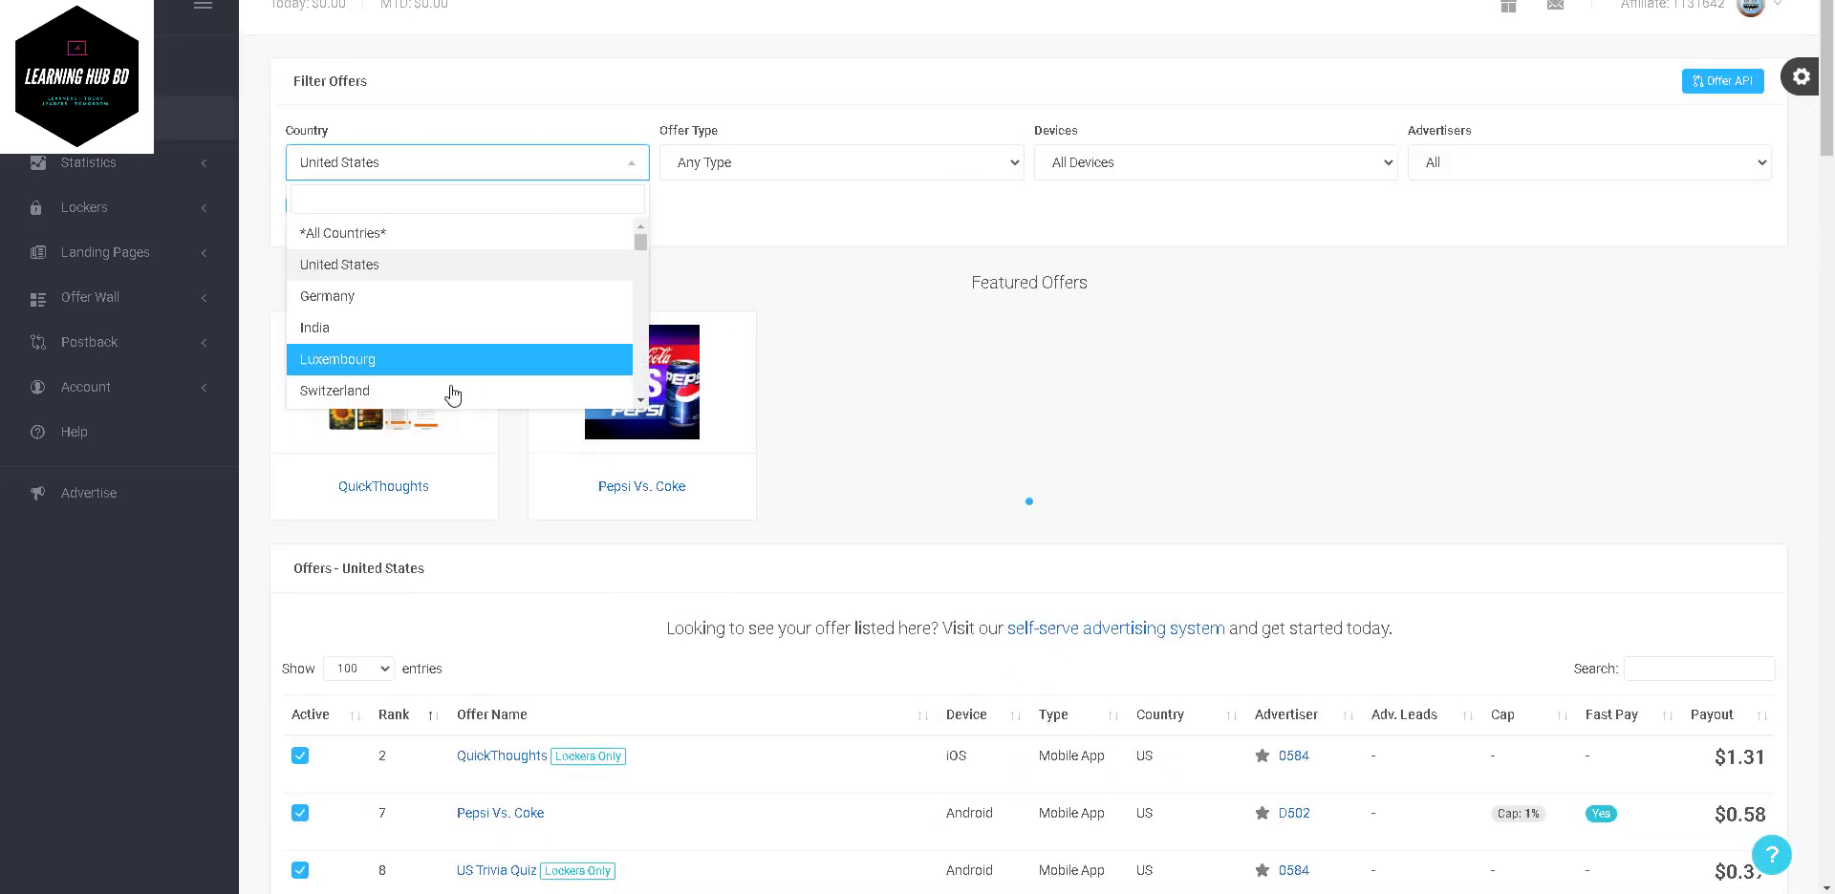
{"action": "scroll", "coordinate": [454, 396], "scroll_direction": "down", "scroll_amount": 10}
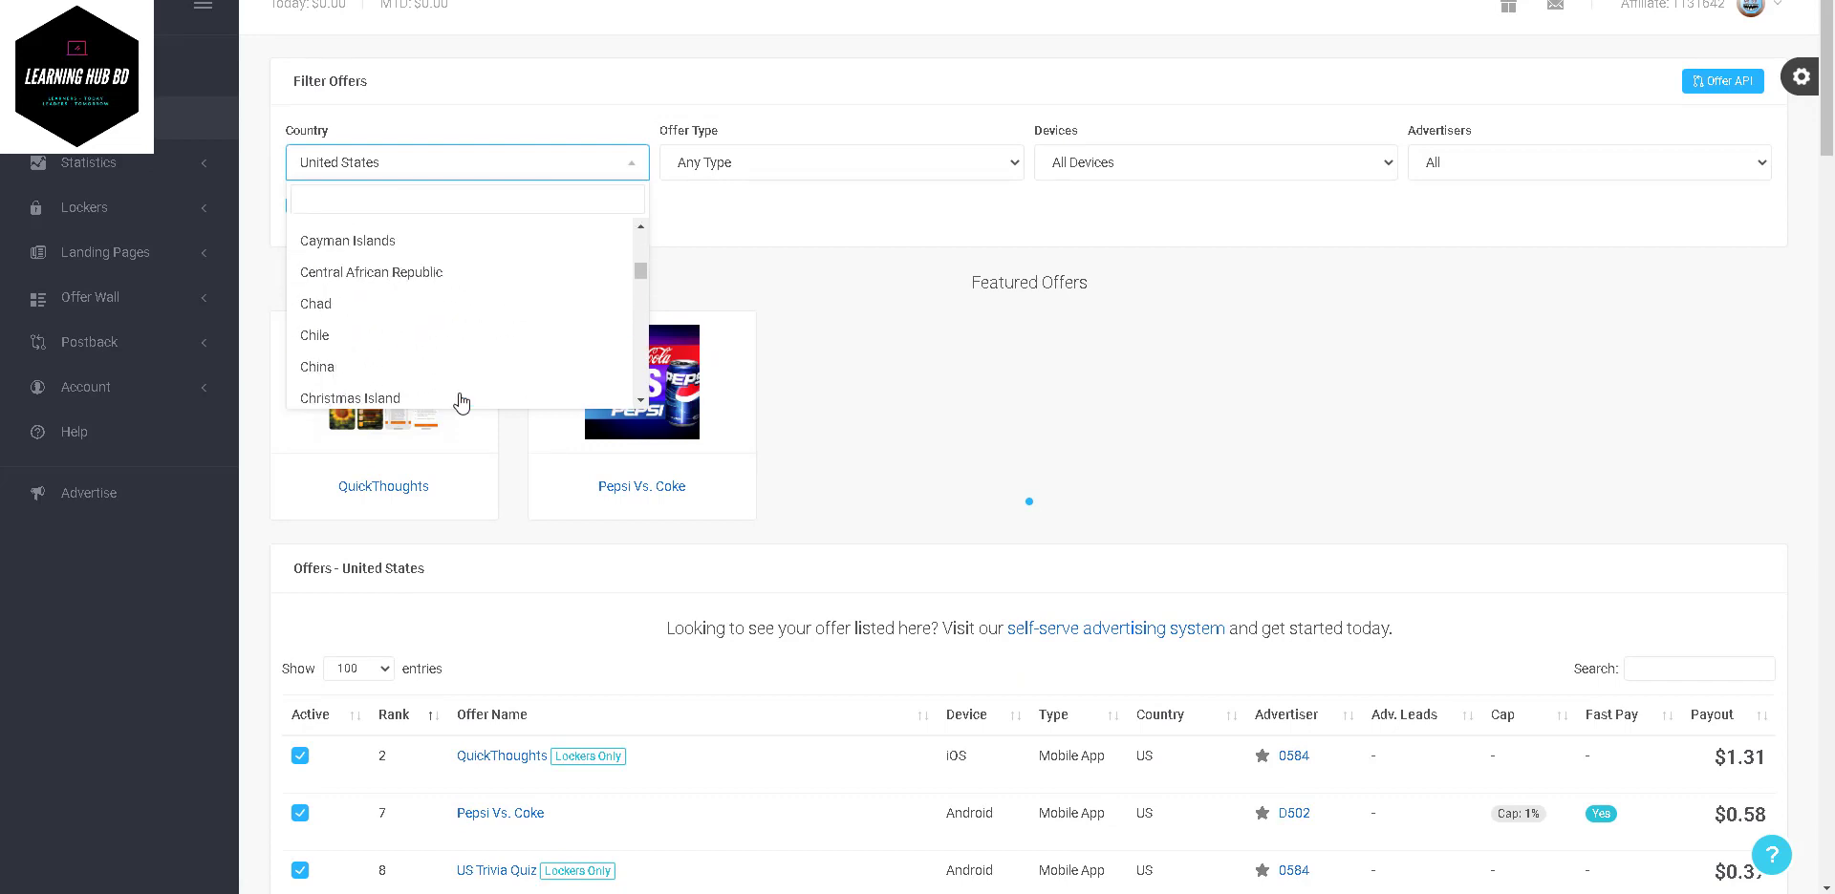
{"action": "scroll", "coordinate": [462, 401], "scroll_direction": "up", "scroll_amount": 10}
{"action": "left_click", "coordinate": [752, 215]}
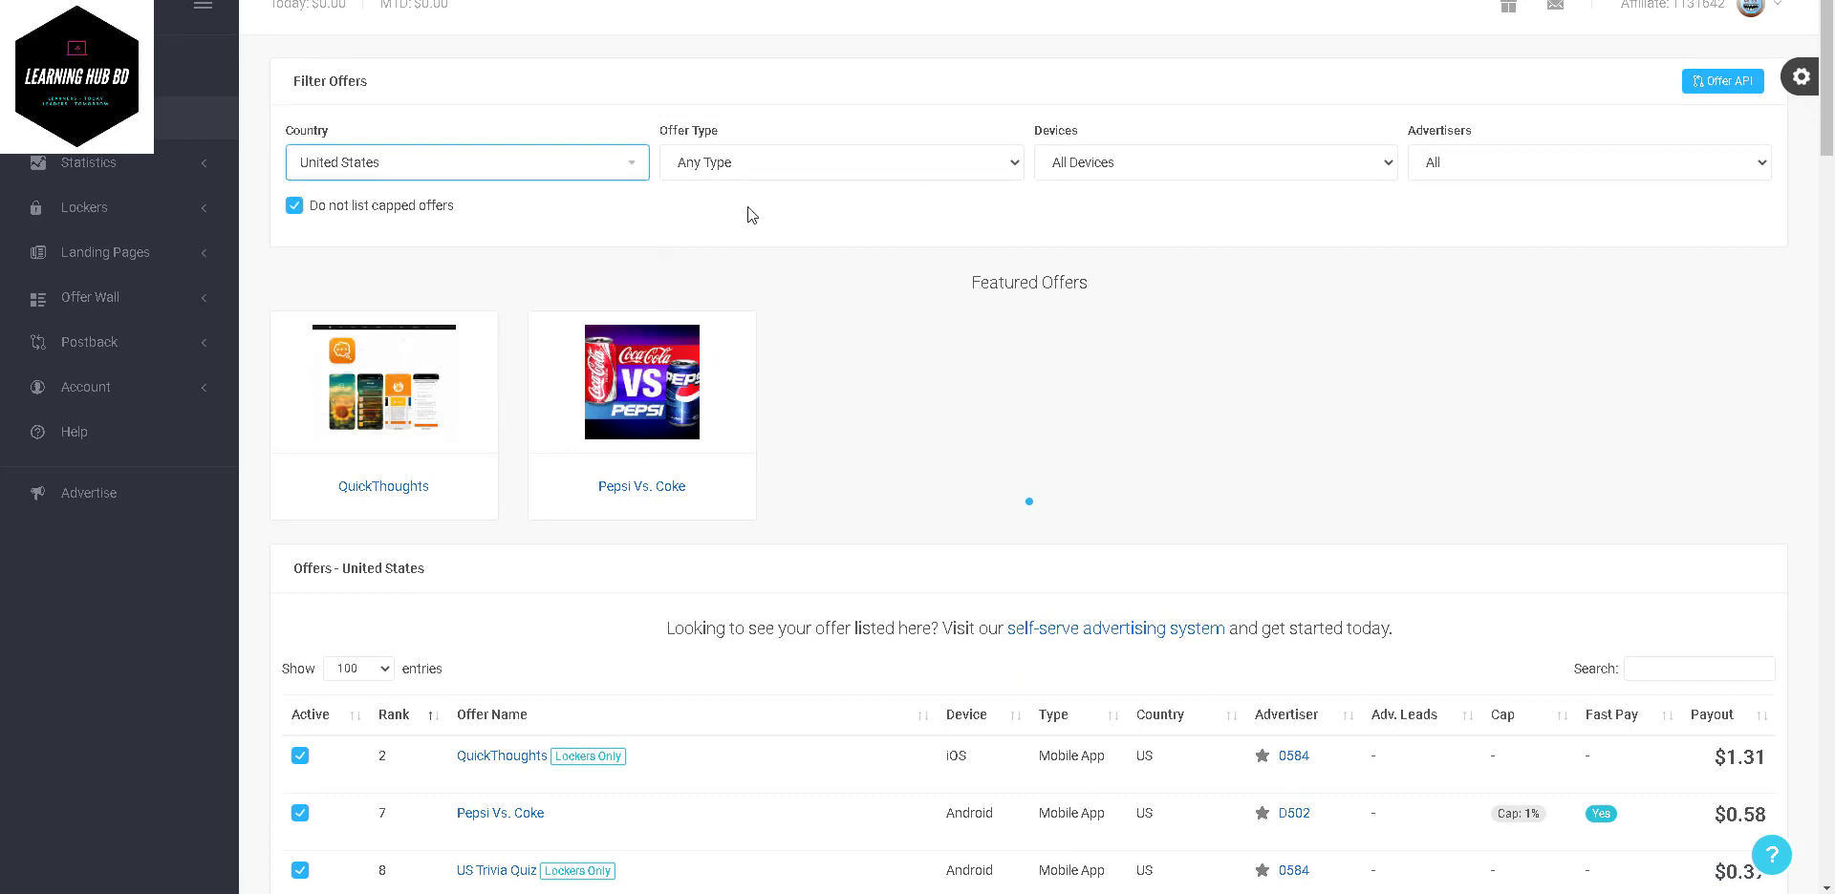
{"action": "left_click", "coordinate": [910, 165]}
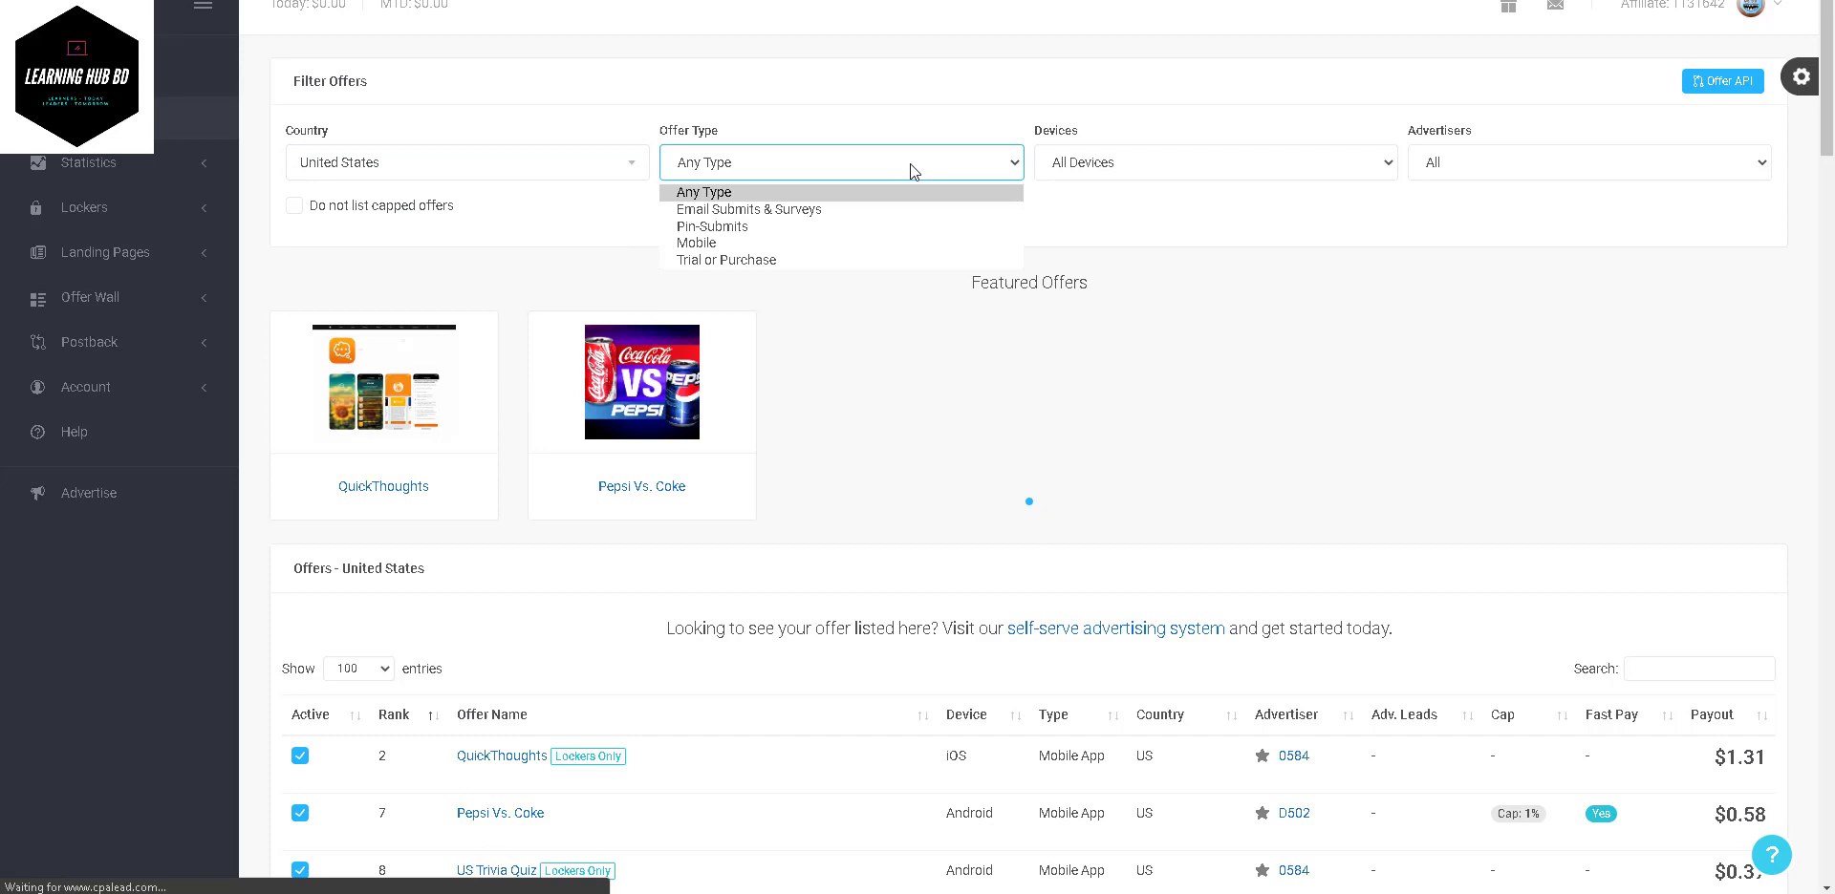
{"action": "left_click", "coordinate": [830, 192]}
{"action": "left_click", "coordinate": [1206, 163]}
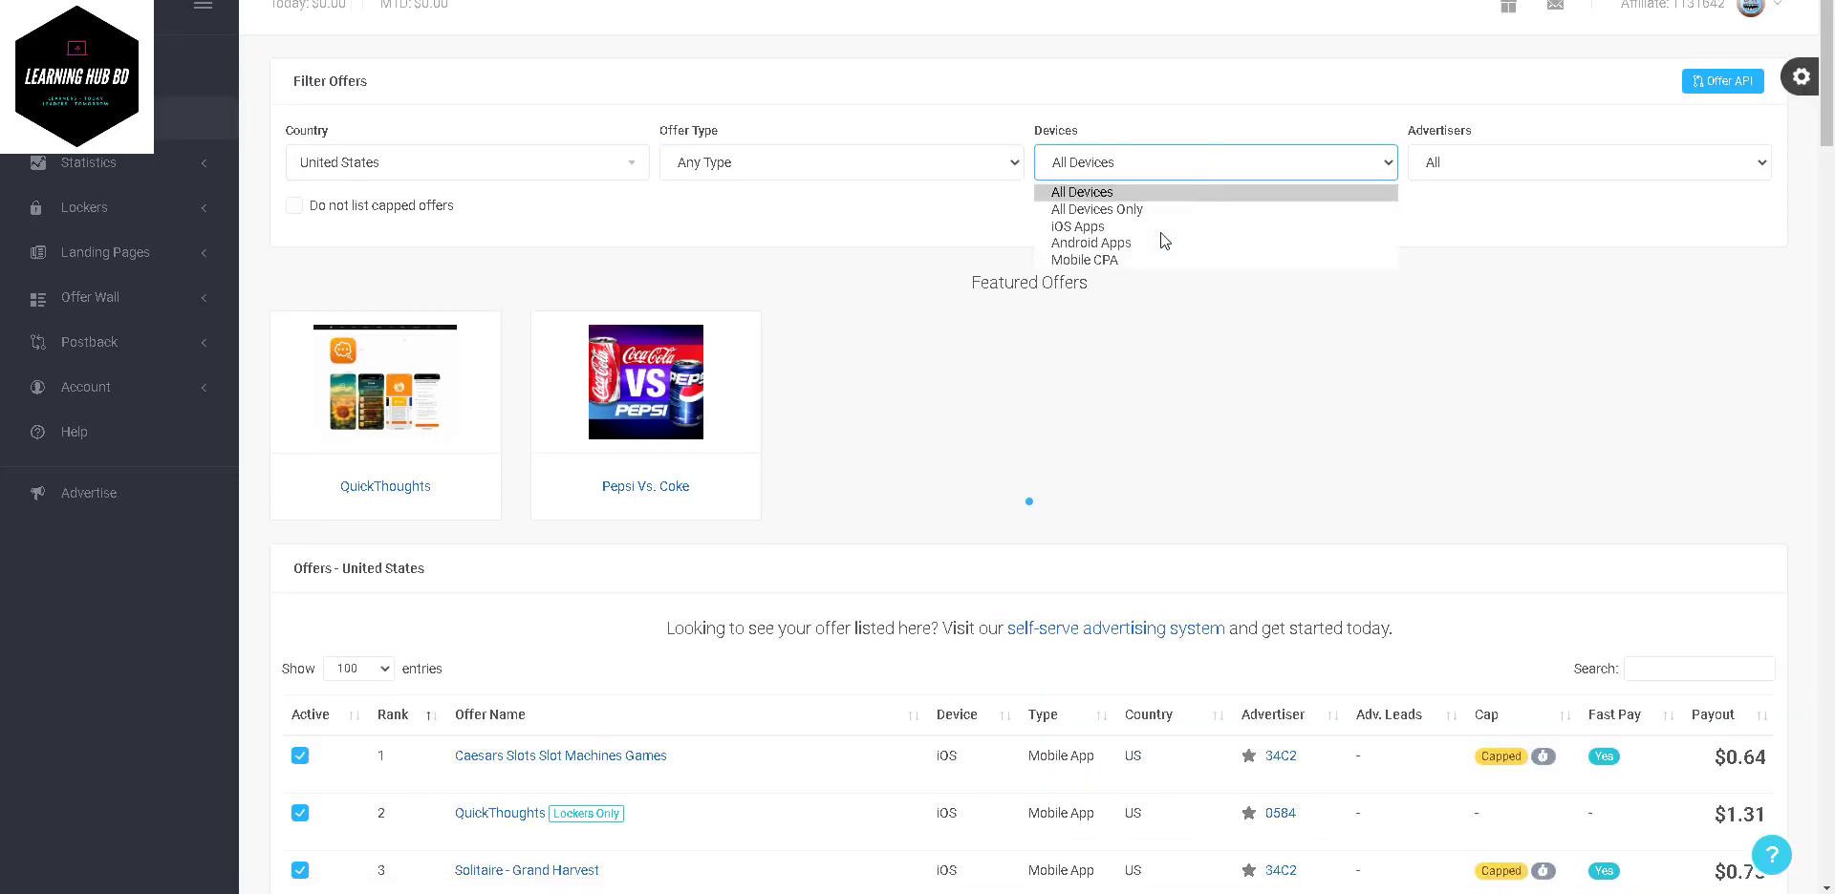
{"action": "left_click", "coordinate": [1490, 210]}
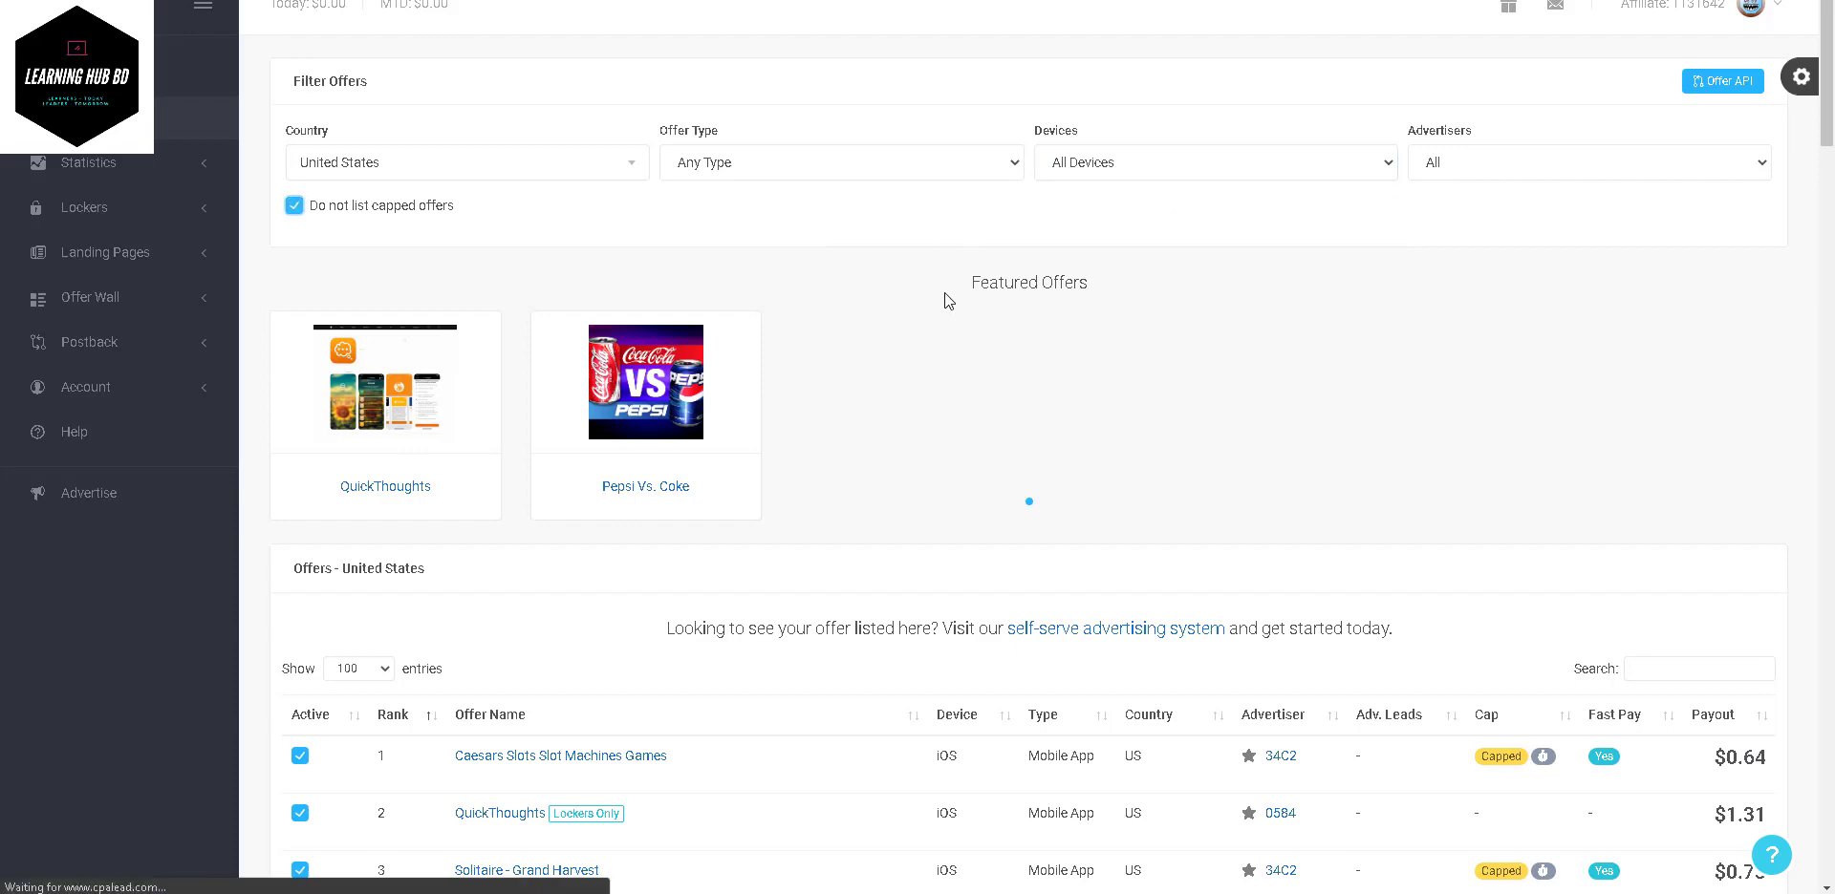
{"action": "scroll", "coordinate": [945, 292], "scroll_direction": "down", "scroll_amount": 5}
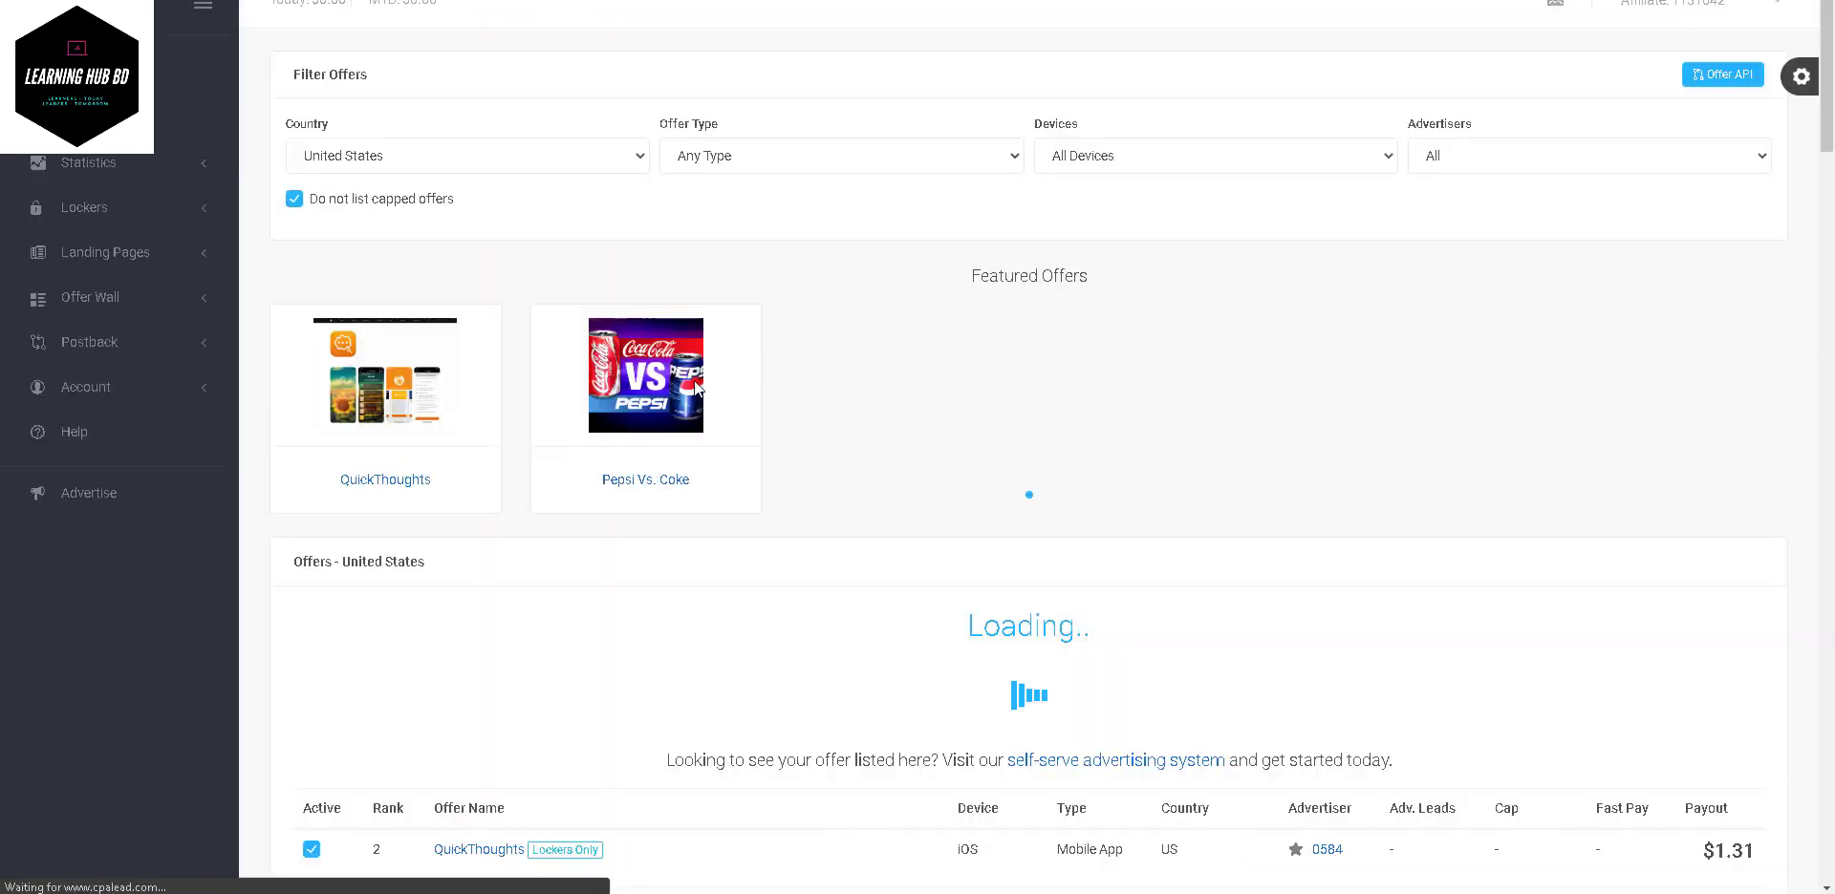
- View the Pepsi Vs. Coke offer details, select its number #5494328, then close them
{"action": "scroll", "coordinate": [784, 400], "scroll_direction": "down", "scroll_amount": 7}
{"action": "scroll", "coordinate": [783, 399], "scroll_direction": "down", "scroll_amount": 1}
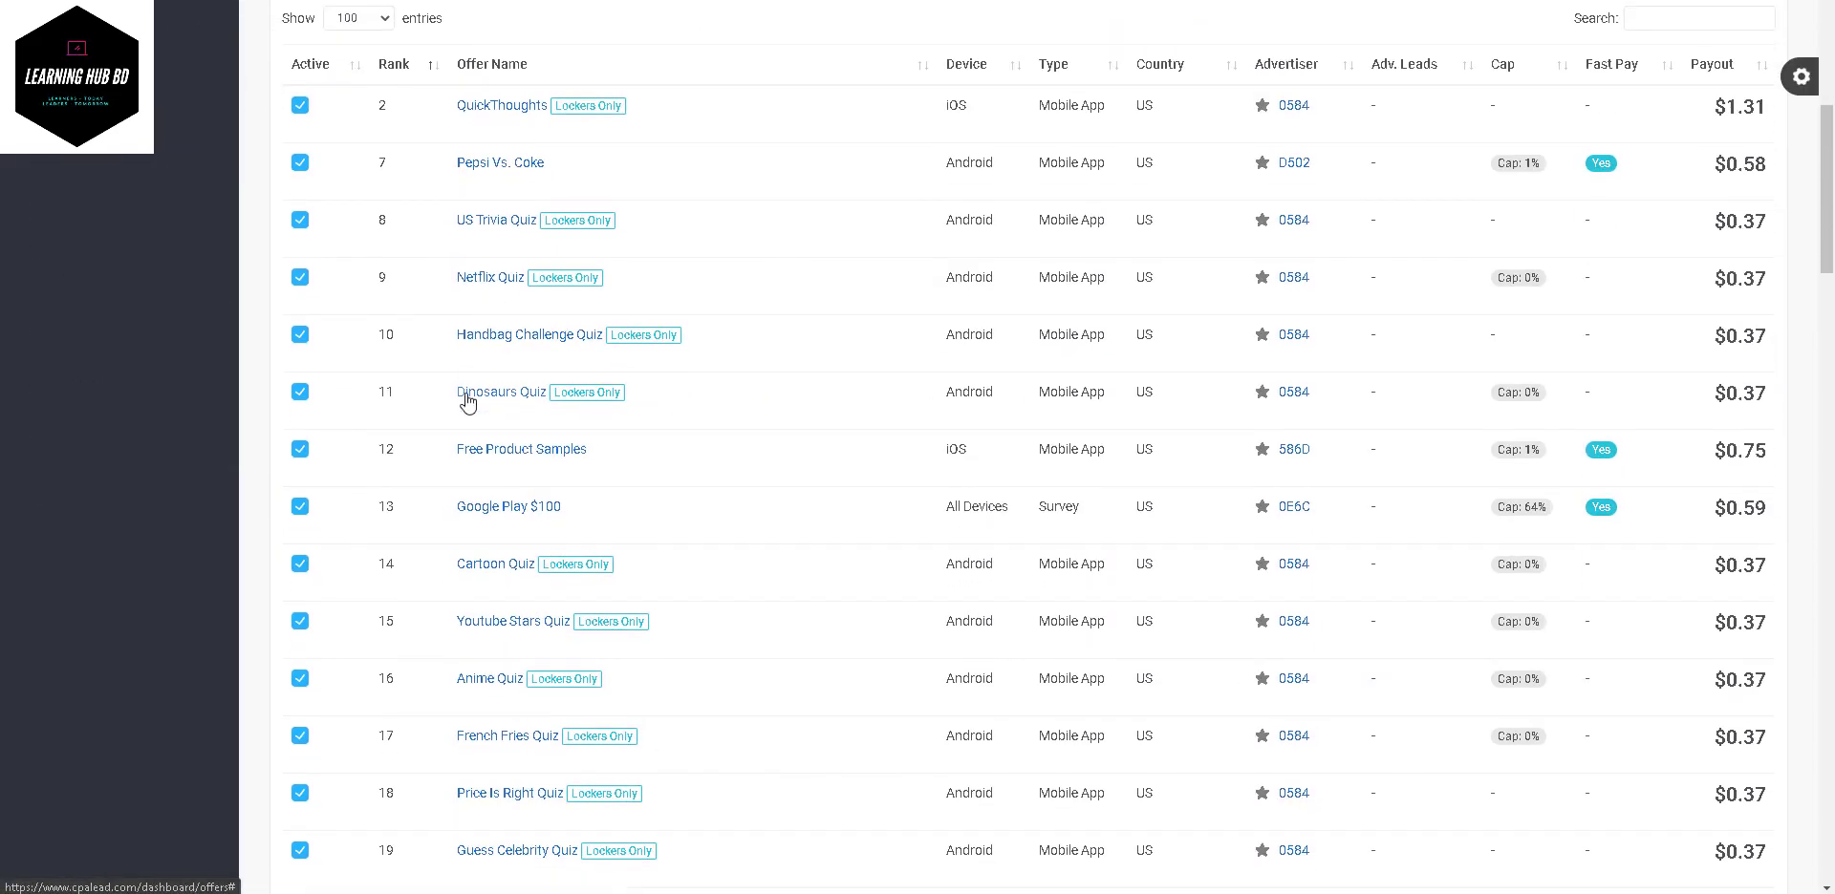
{"action": "left_click", "coordinate": [504, 163]}
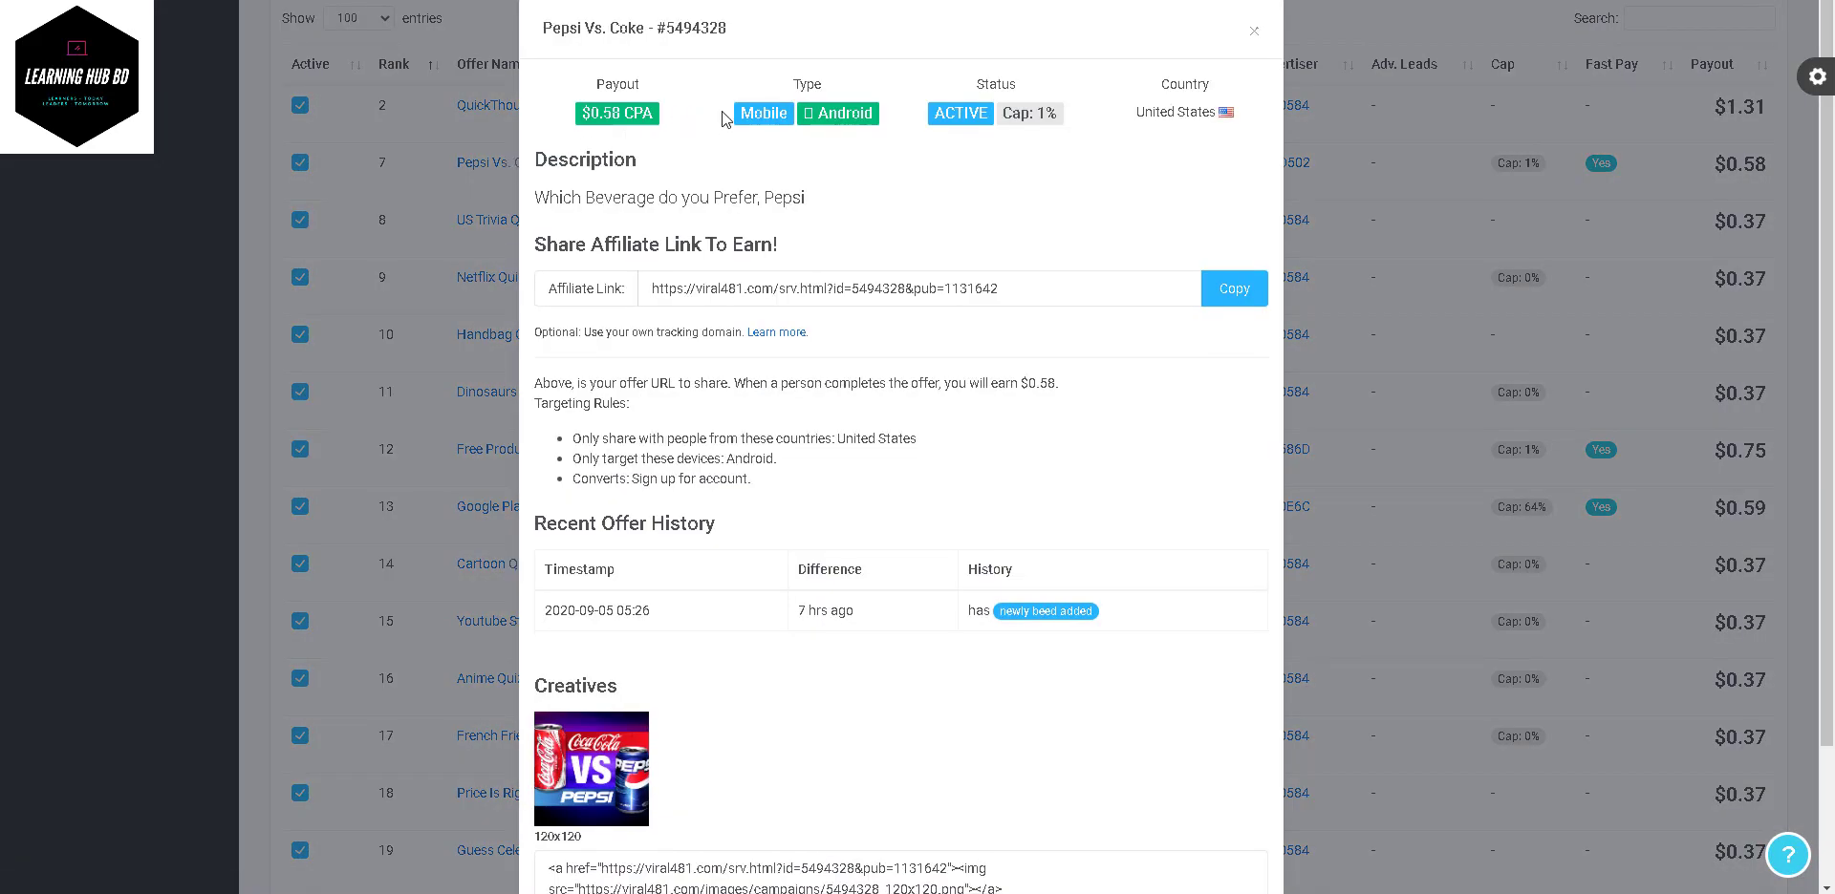
{"action": "scroll", "coordinate": [728, 315], "scroll_direction": "down", "scroll_amount": 1}
{"action": "scroll", "coordinate": [784, 306], "scroll_direction": "up", "scroll_amount": 1}
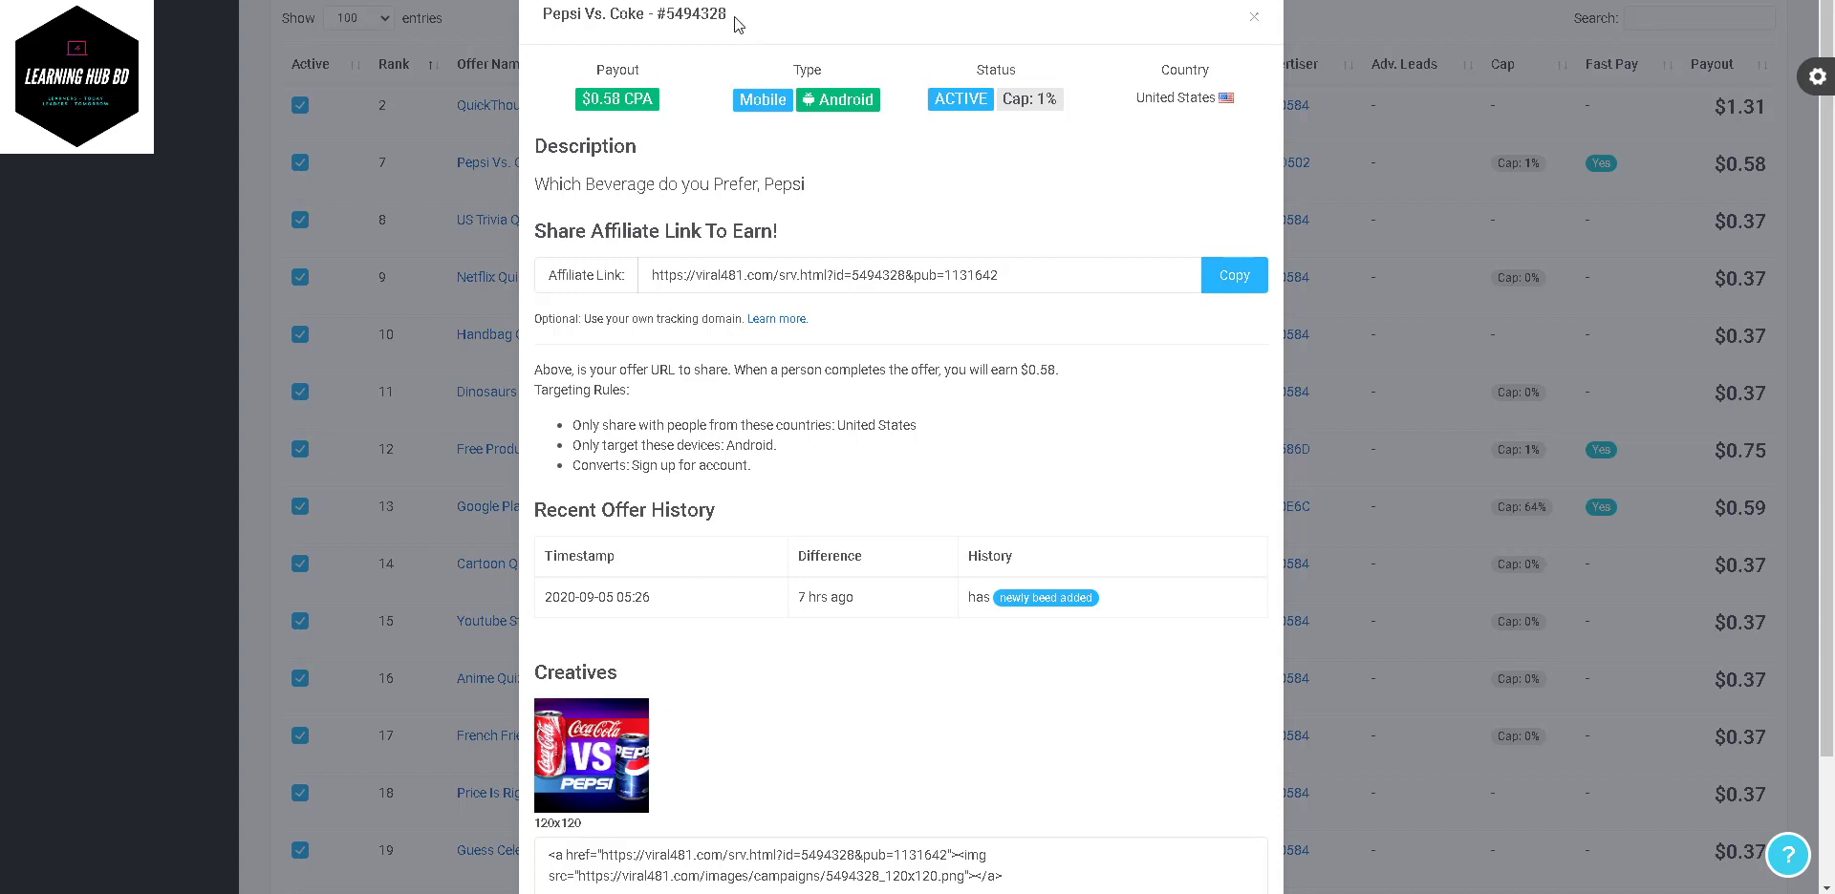
{"action": "left_click_drag", "start_coordinate": [730, 14], "coordinate": [649, 14]}
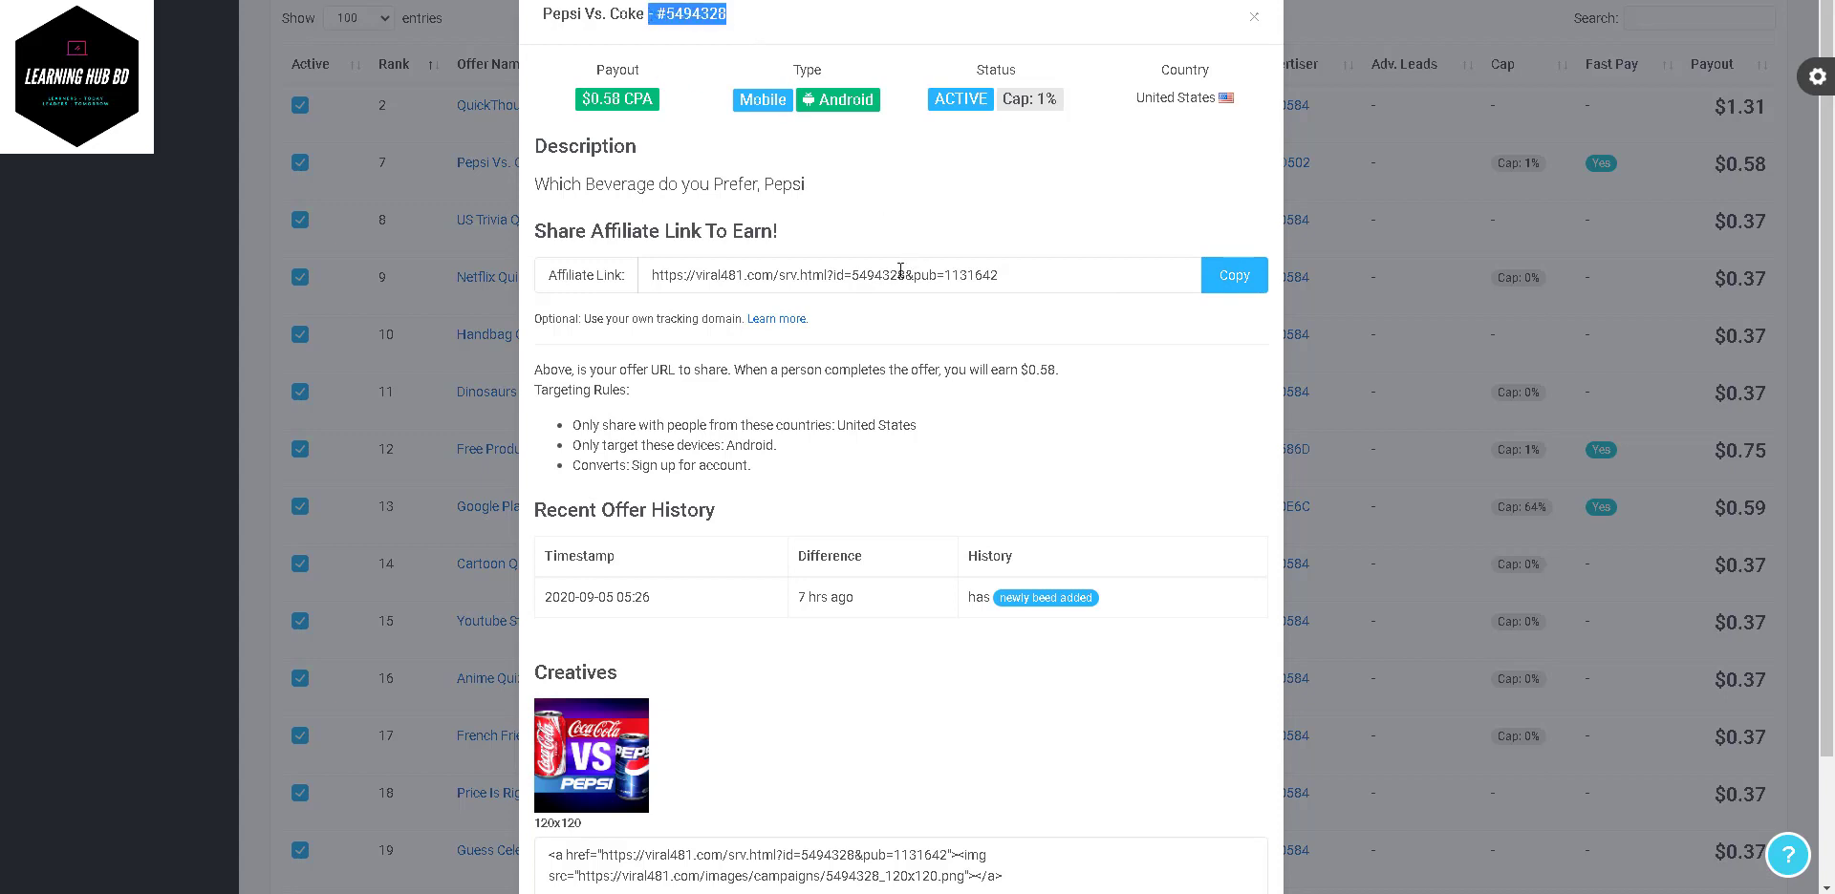
{"action": "left_click", "coordinate": [1252, 16]}
{"action": "scroll", "coordinate": [1159, 195], "scroll_direction": "up", "scroll_amount": 7}
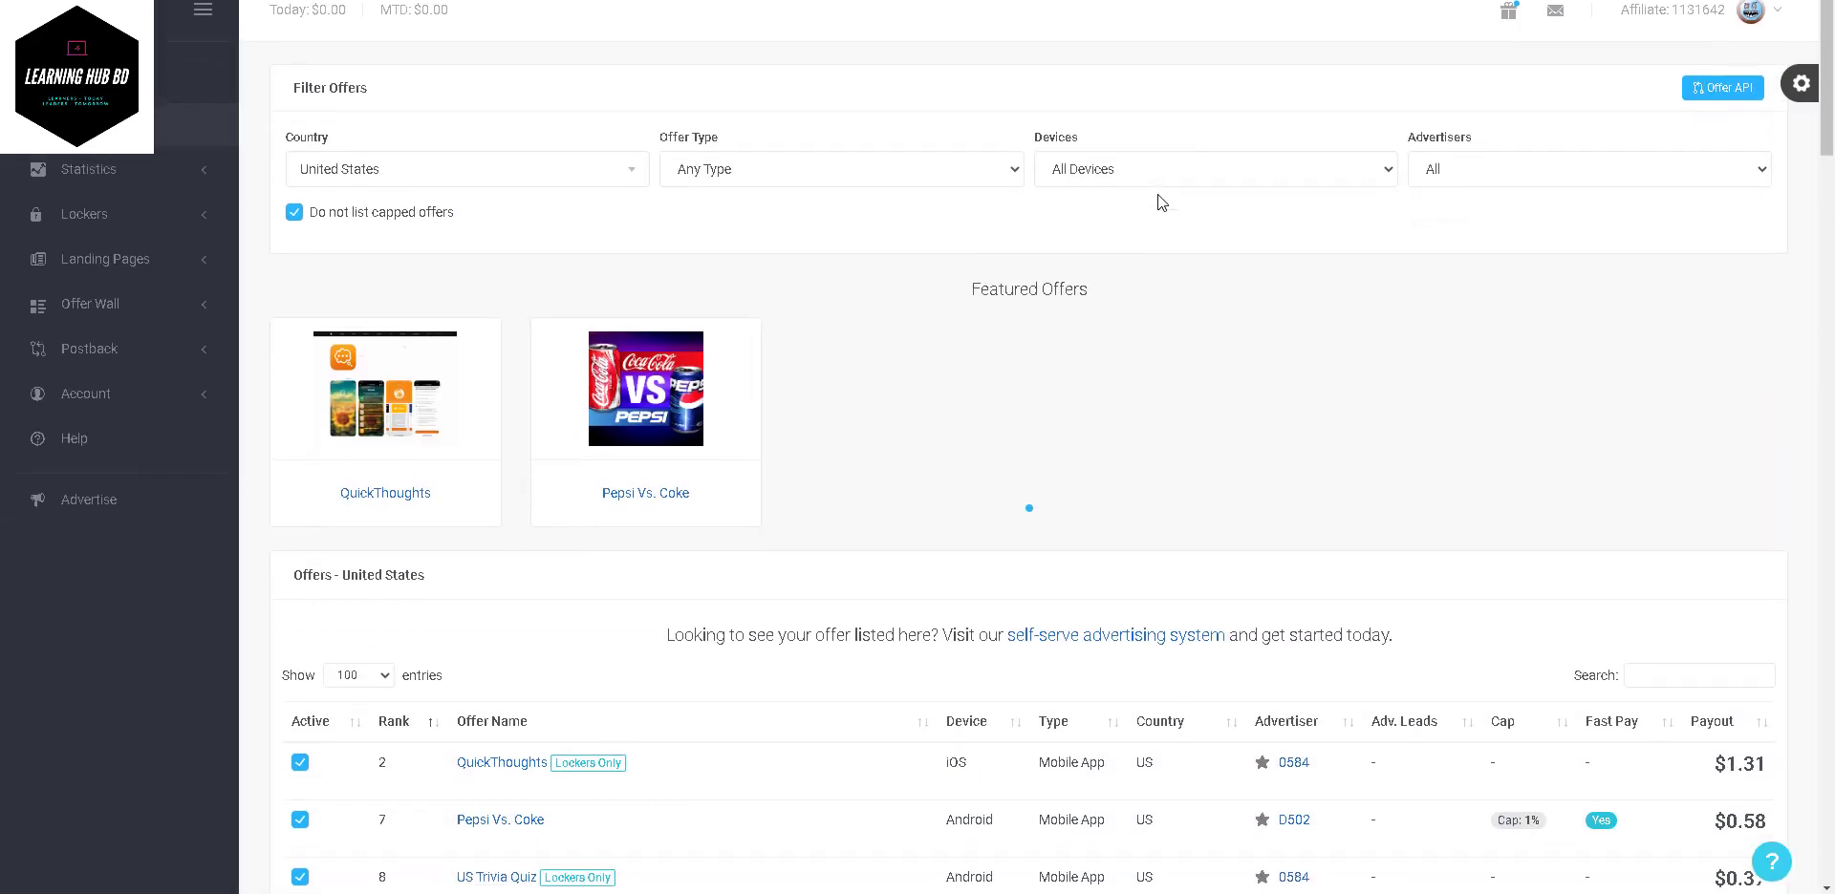
- Open the affiliate account menu listing Account Settings, Profile, Rewards, Payouts and Log Out
{"action": "scroll", "coordinate": [1161, 201], "scroll_direction": "down", "scroll_amount": 1}
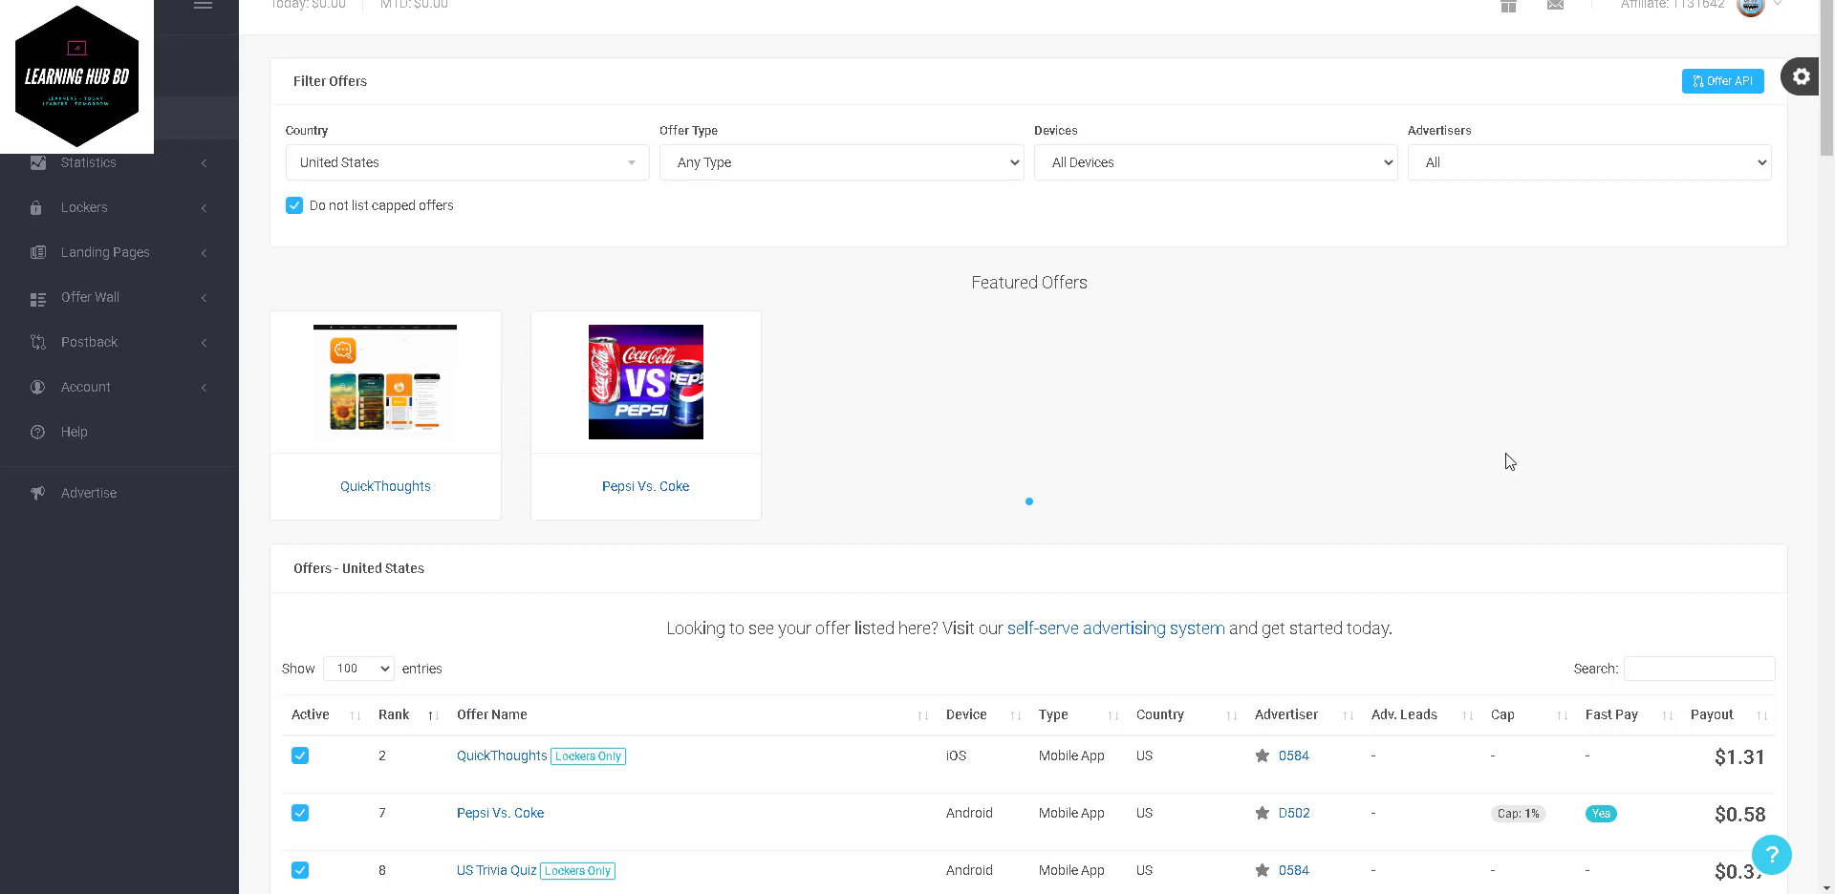
{"action": "left_click", "coordinate": [1708, 13]}
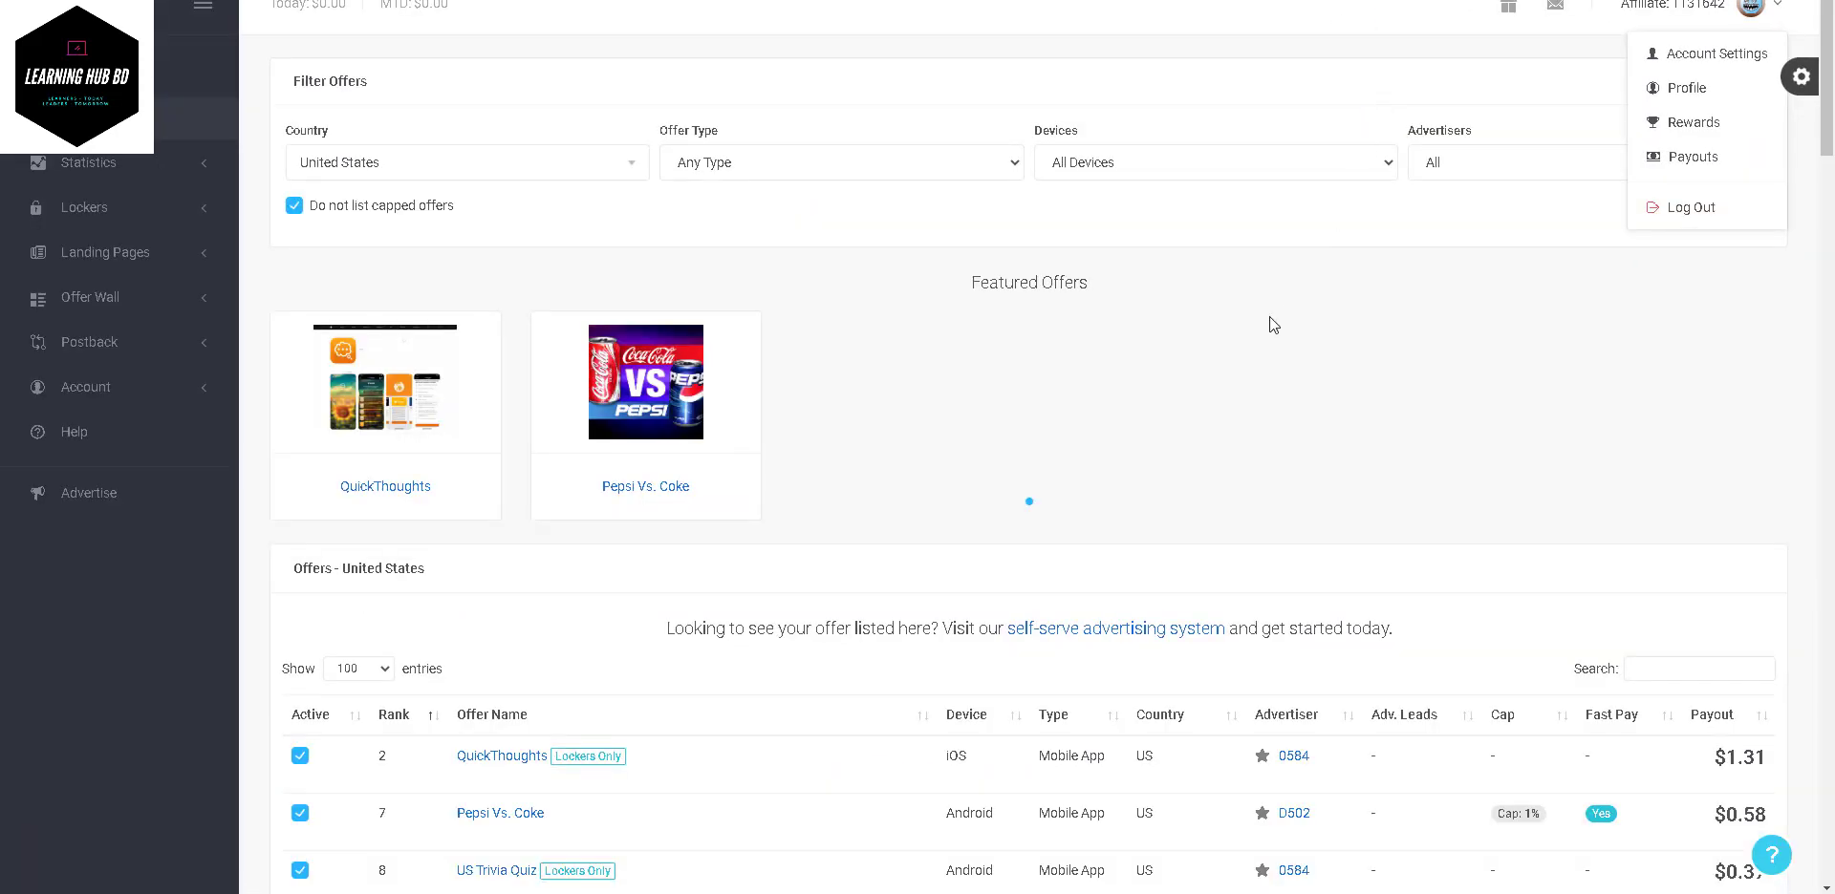
{"action": "scroll", "coordinate": [1269, 317], "scroll_direction": "down", "scroll_amount": 3}
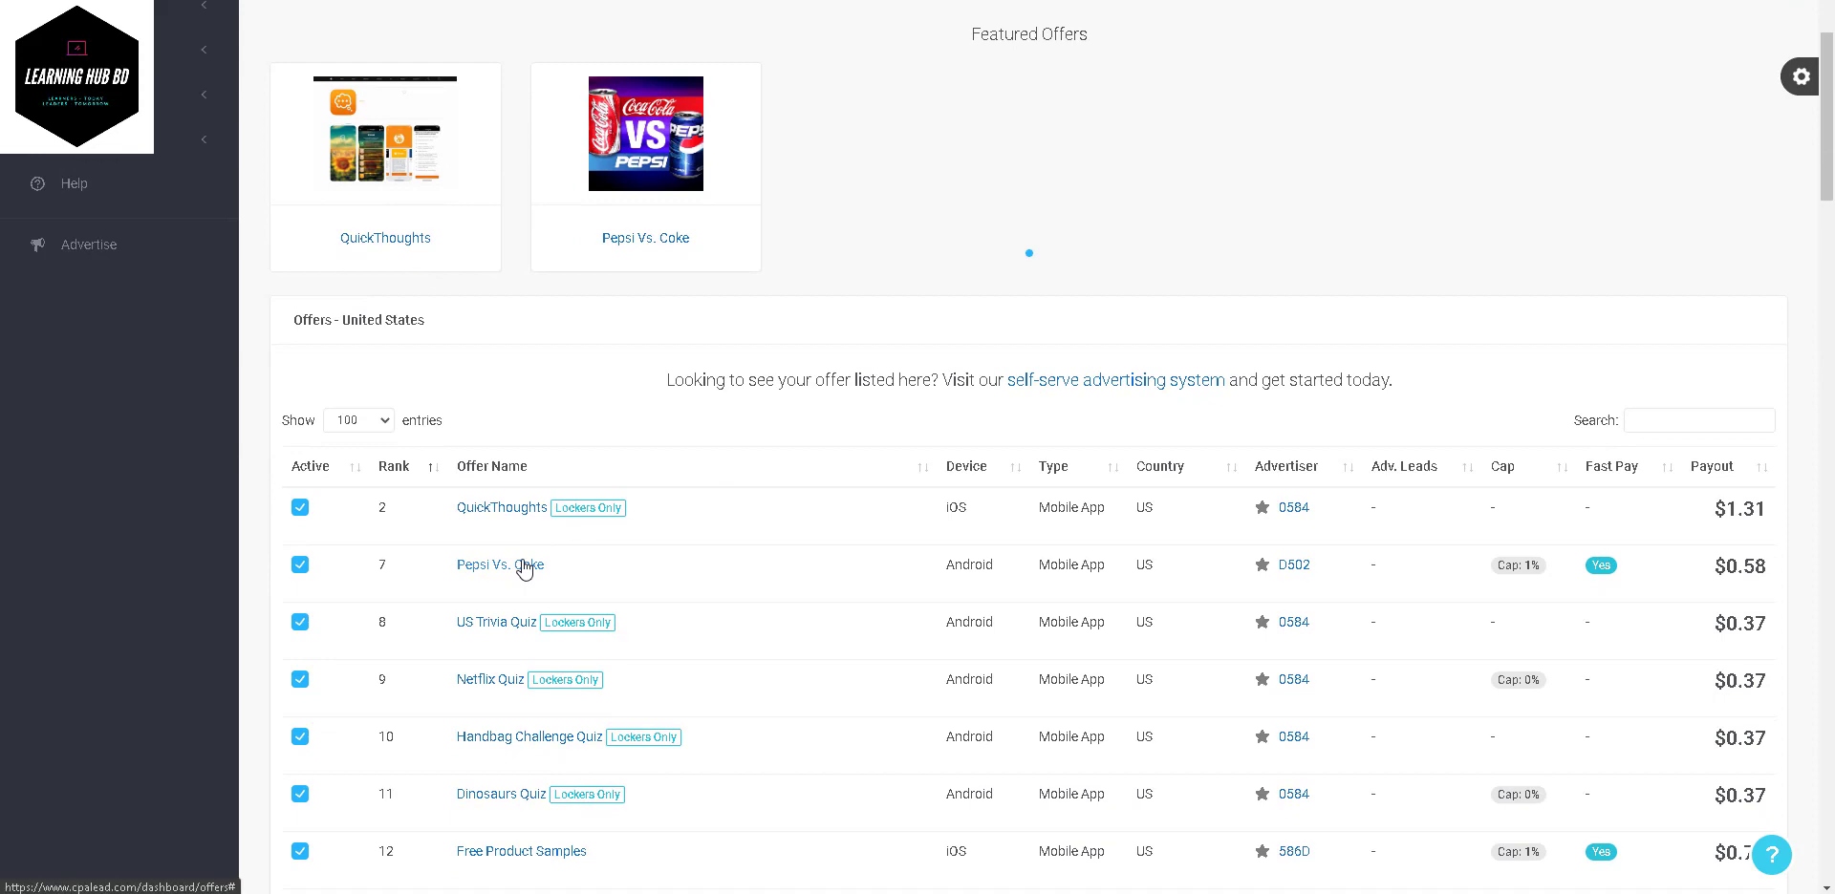
{"action": "left_click", "coordinate": [524, 566]}
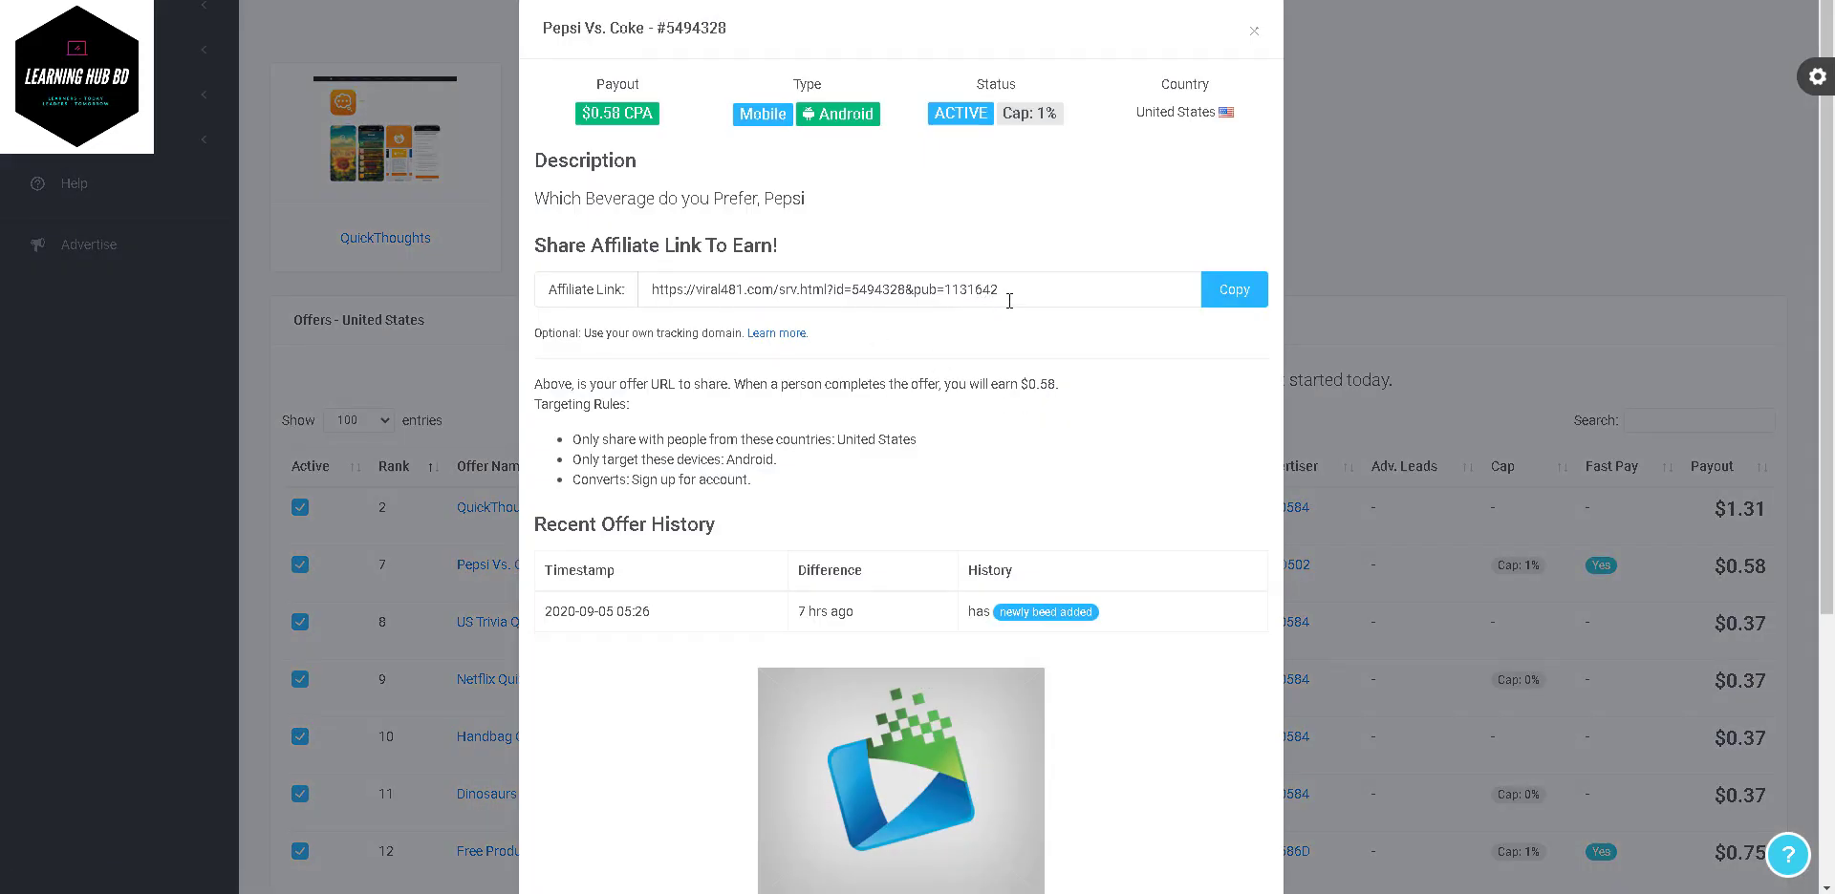
{"action": "mouse_move", "coordinate": [1011, 296]}
{"action": "left_mouse_down"}
{"action": "mouse_move", "coordinate": [937, 291]}
{"action": "mouse_move", "coordinate": [993, 290]}
{"action": "left_mouse_up"}
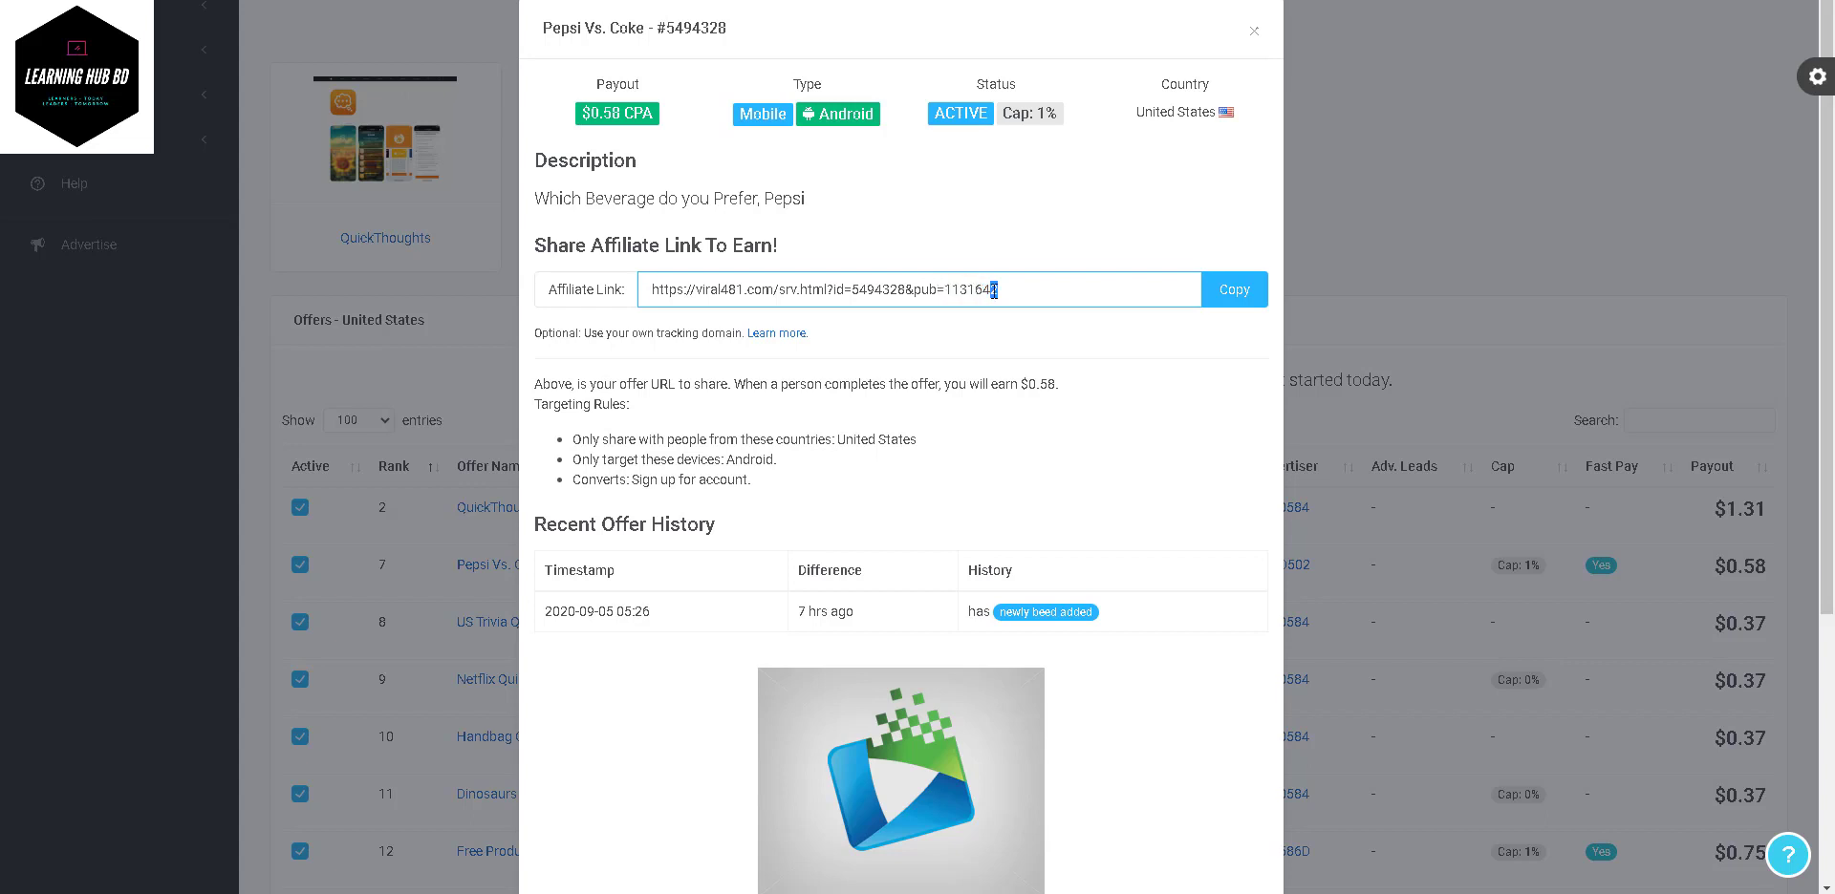
{"action": "left_click", "coordinate": [1037, 319]}
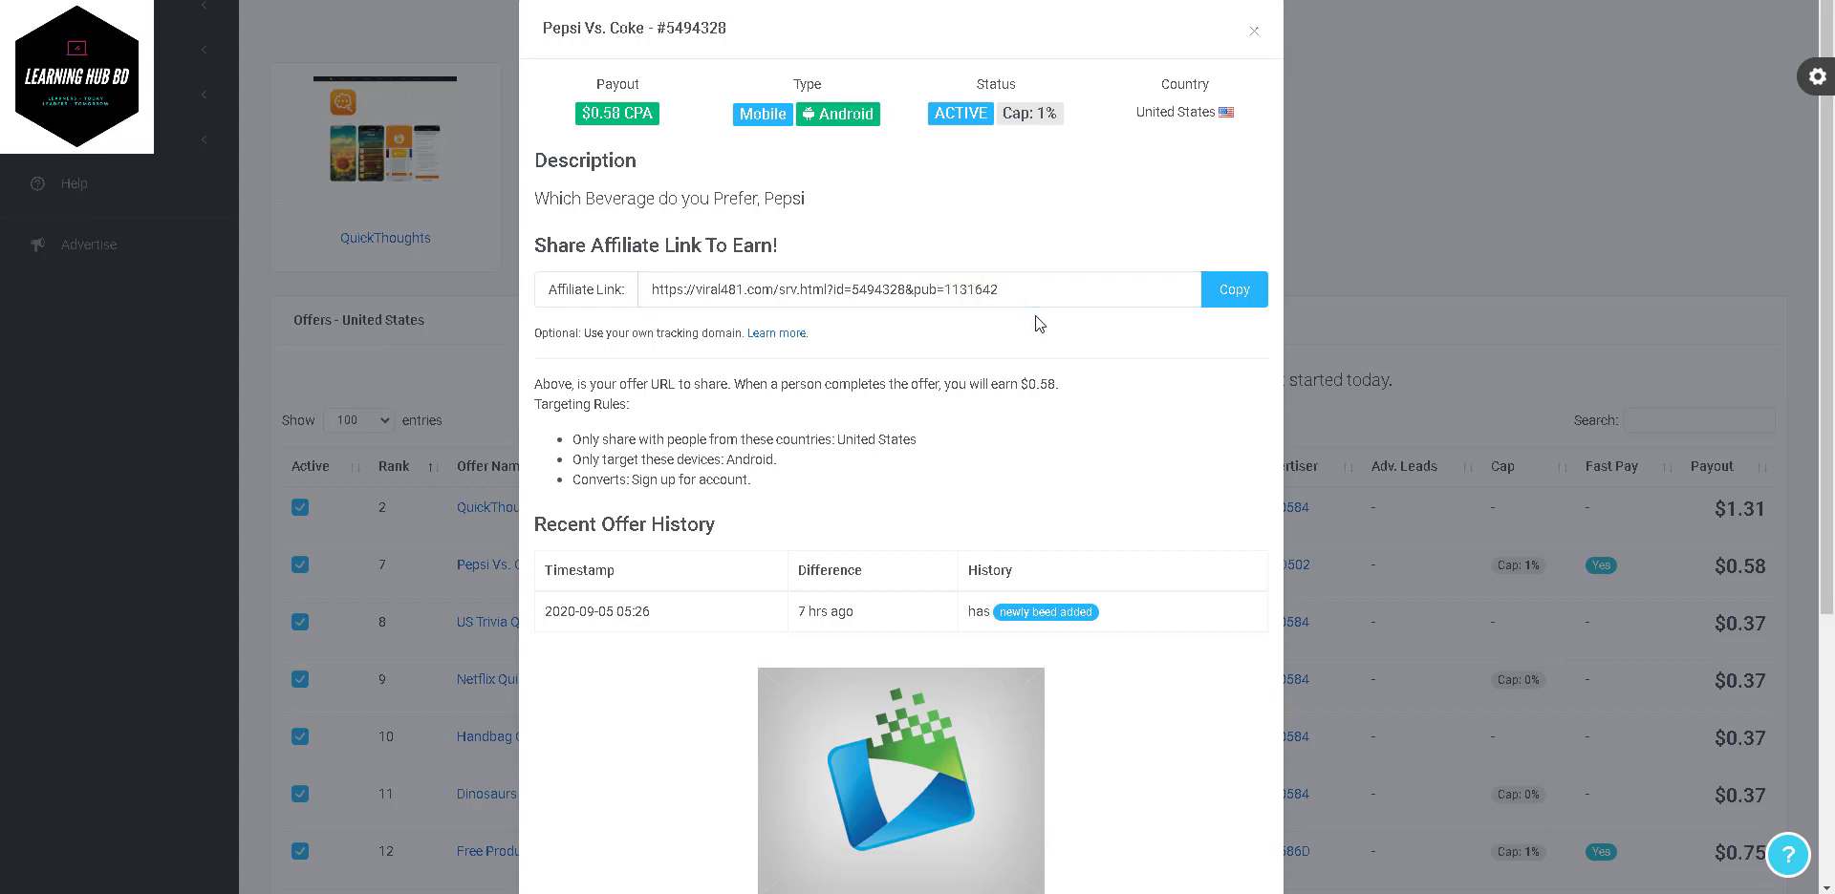
{"action": "scroll", "coordinate": [1037, 317], "scroll_direction": "down", "scroll_amount": 4}
{"action": "left_click", "coordinate": [1418, 283]}
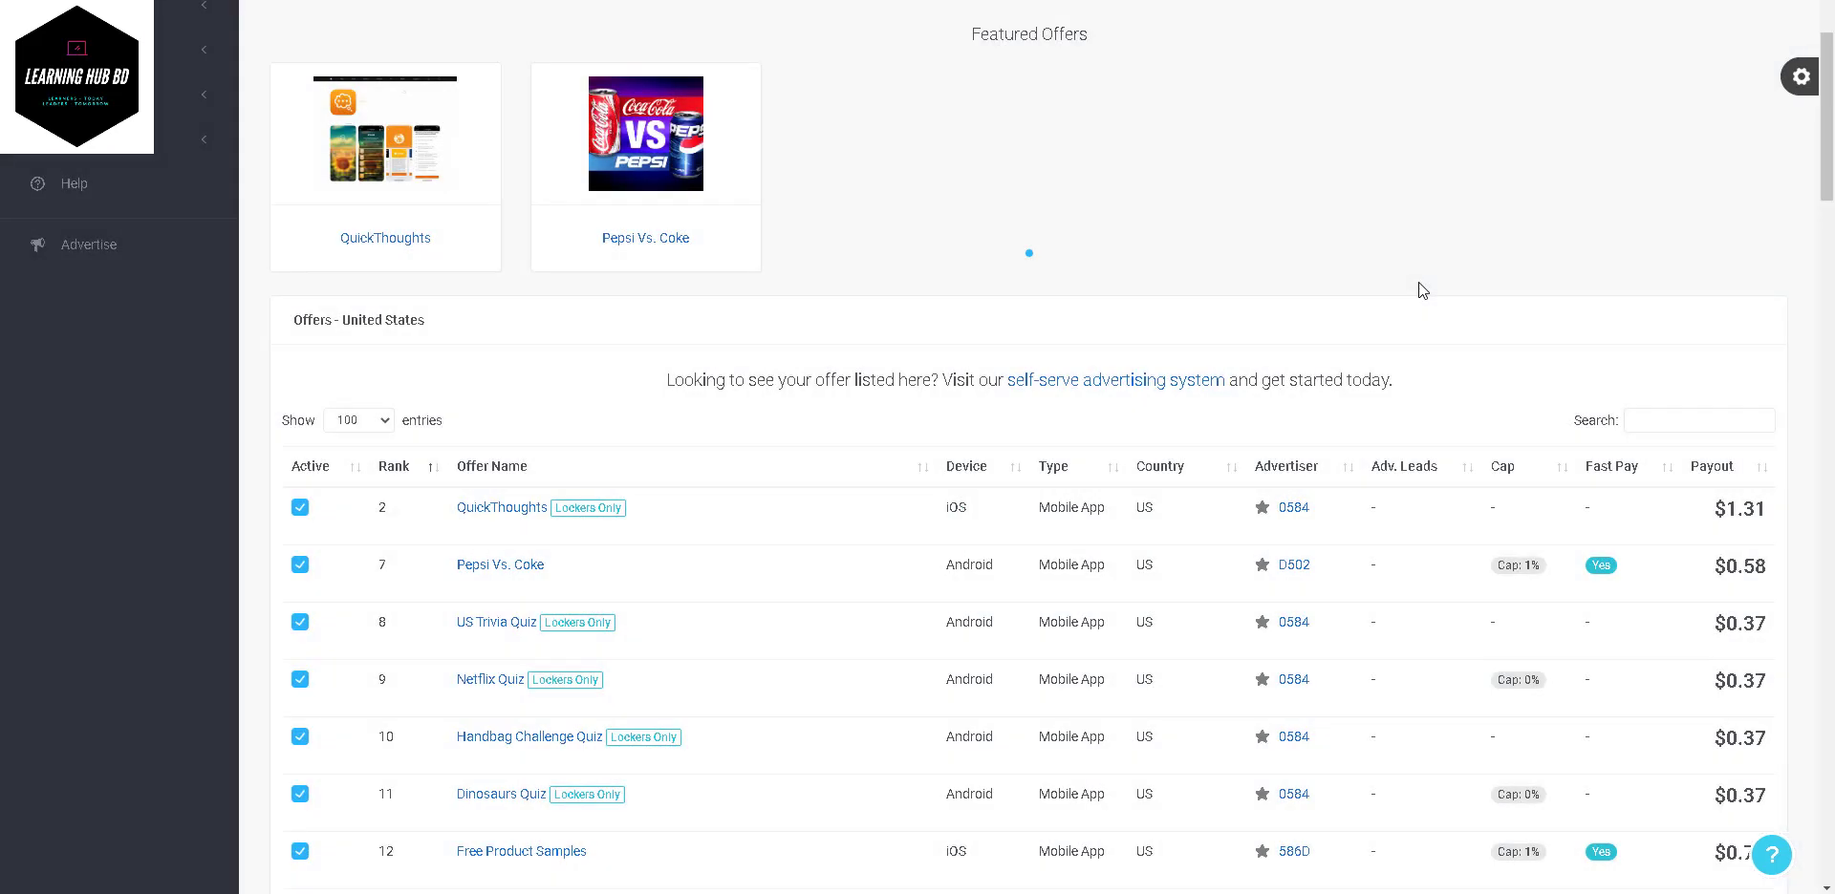
{"action": "scroll", "coordinate": [791, 387], "scroll_direction": "down", "scroll_amount": 5}
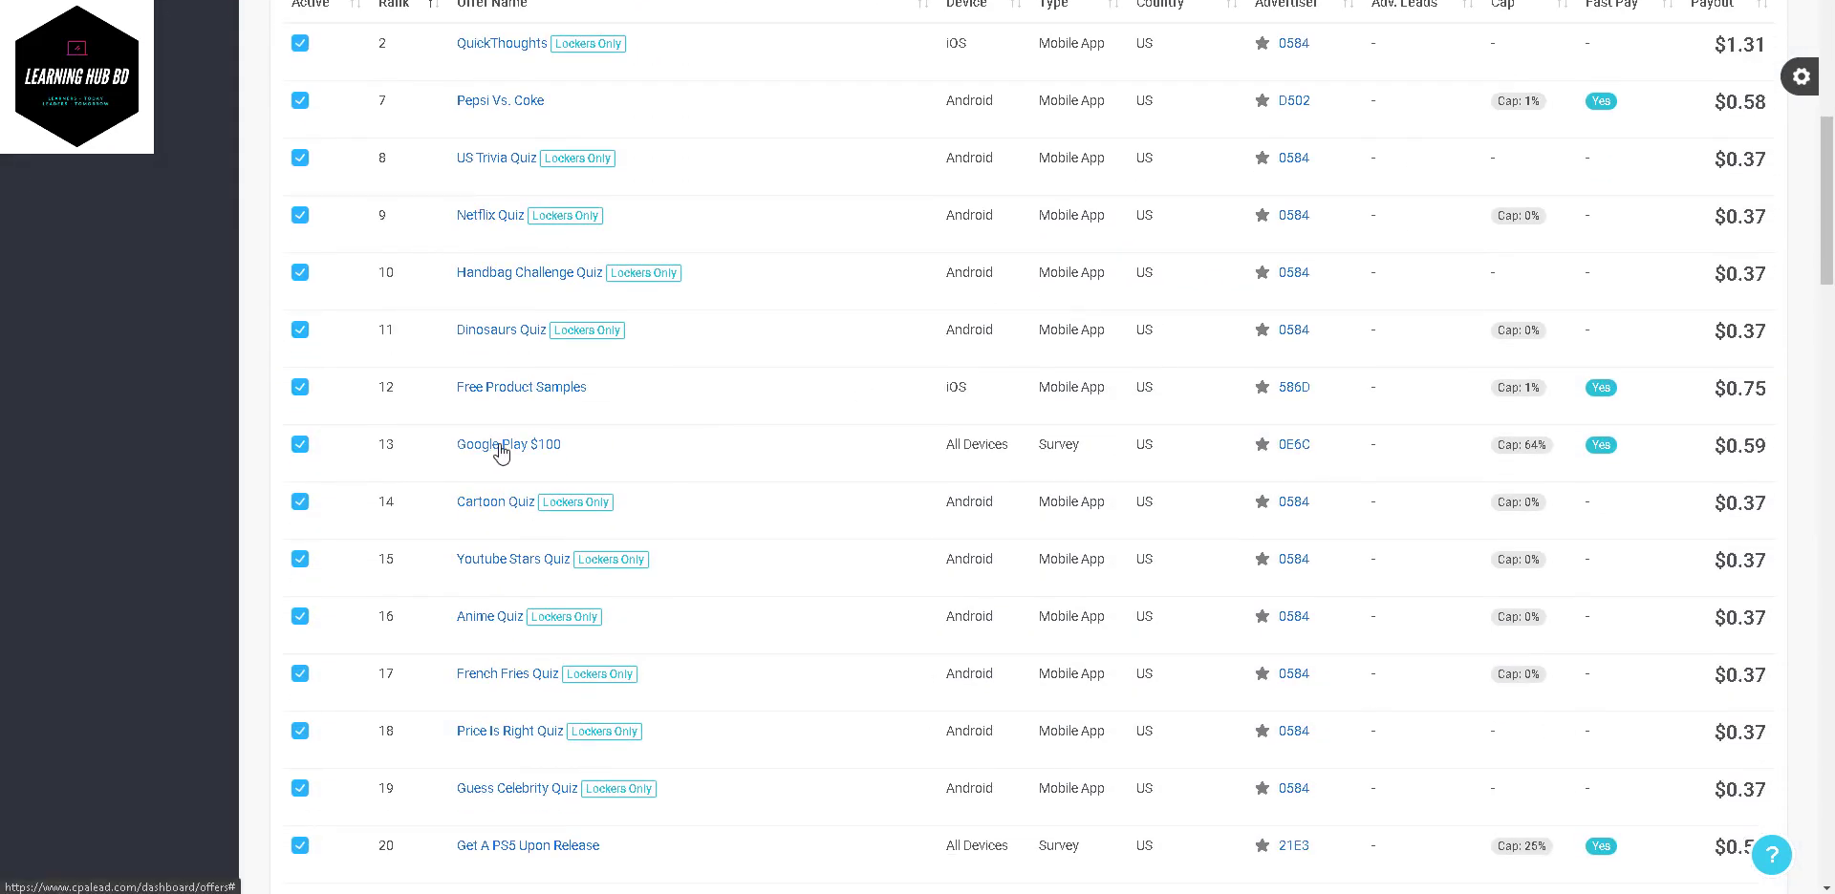
- Copy the Google Play $100 offer's affiliate link, then close its details
{"action": "left_click", "coordinate": [499, 447]}
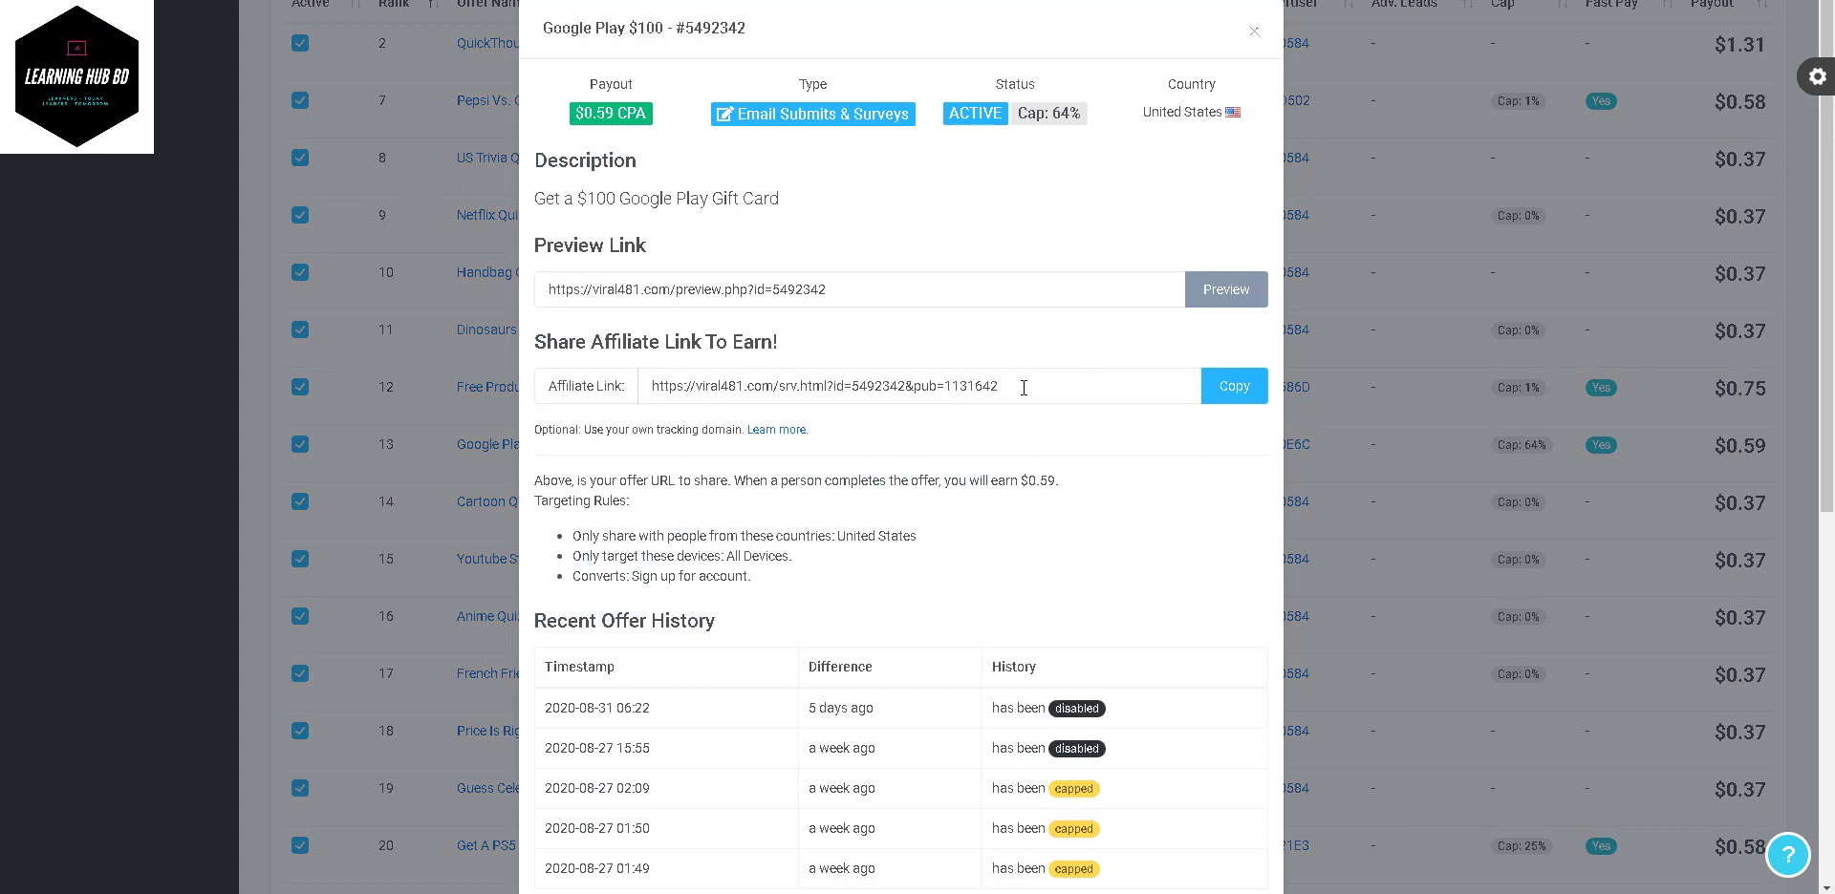
{"action": "left_click_drag", "start_coordinate": [1024, 386], "coordinate": [623, 383]}
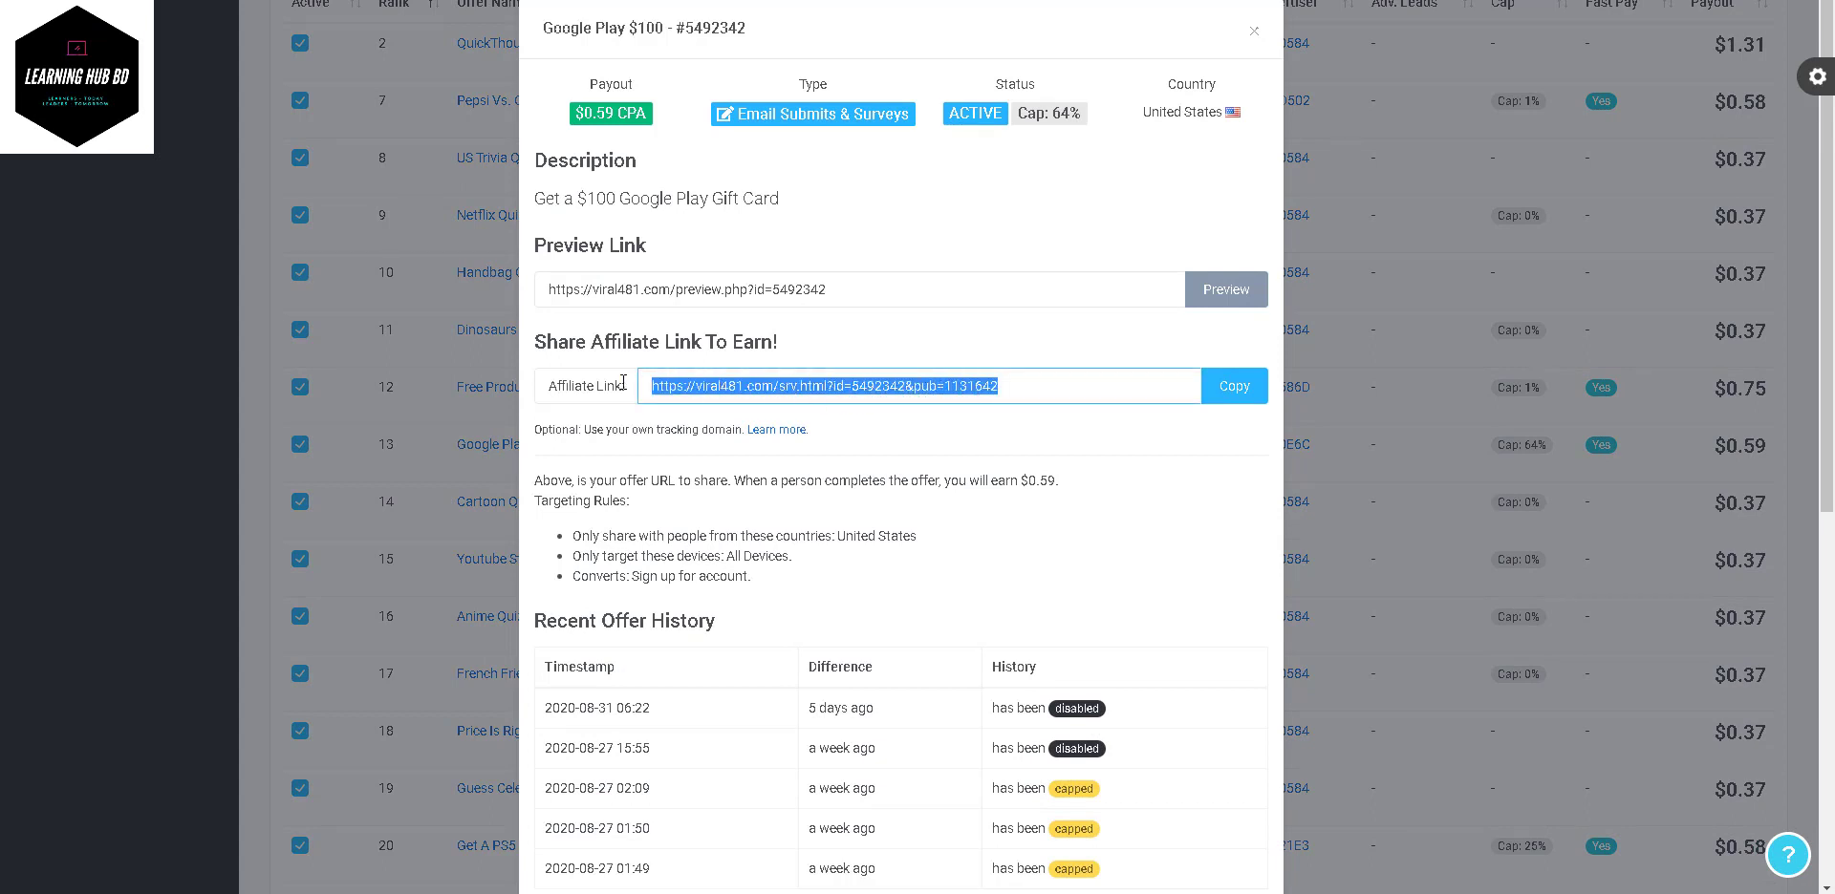
{"action": "left_click", "coordinate": [1021, 387]}
{"action": "left_click_drag", "start_coordinate": [1021, 387], "coordinate": [616, 392]}
{"action": "left_click", "coordinate": [1236, 394]}
{"action": "left_click", "coordinate": [1235, 392]}
{"action": "left_click", "coordinate": [1142, 350]}
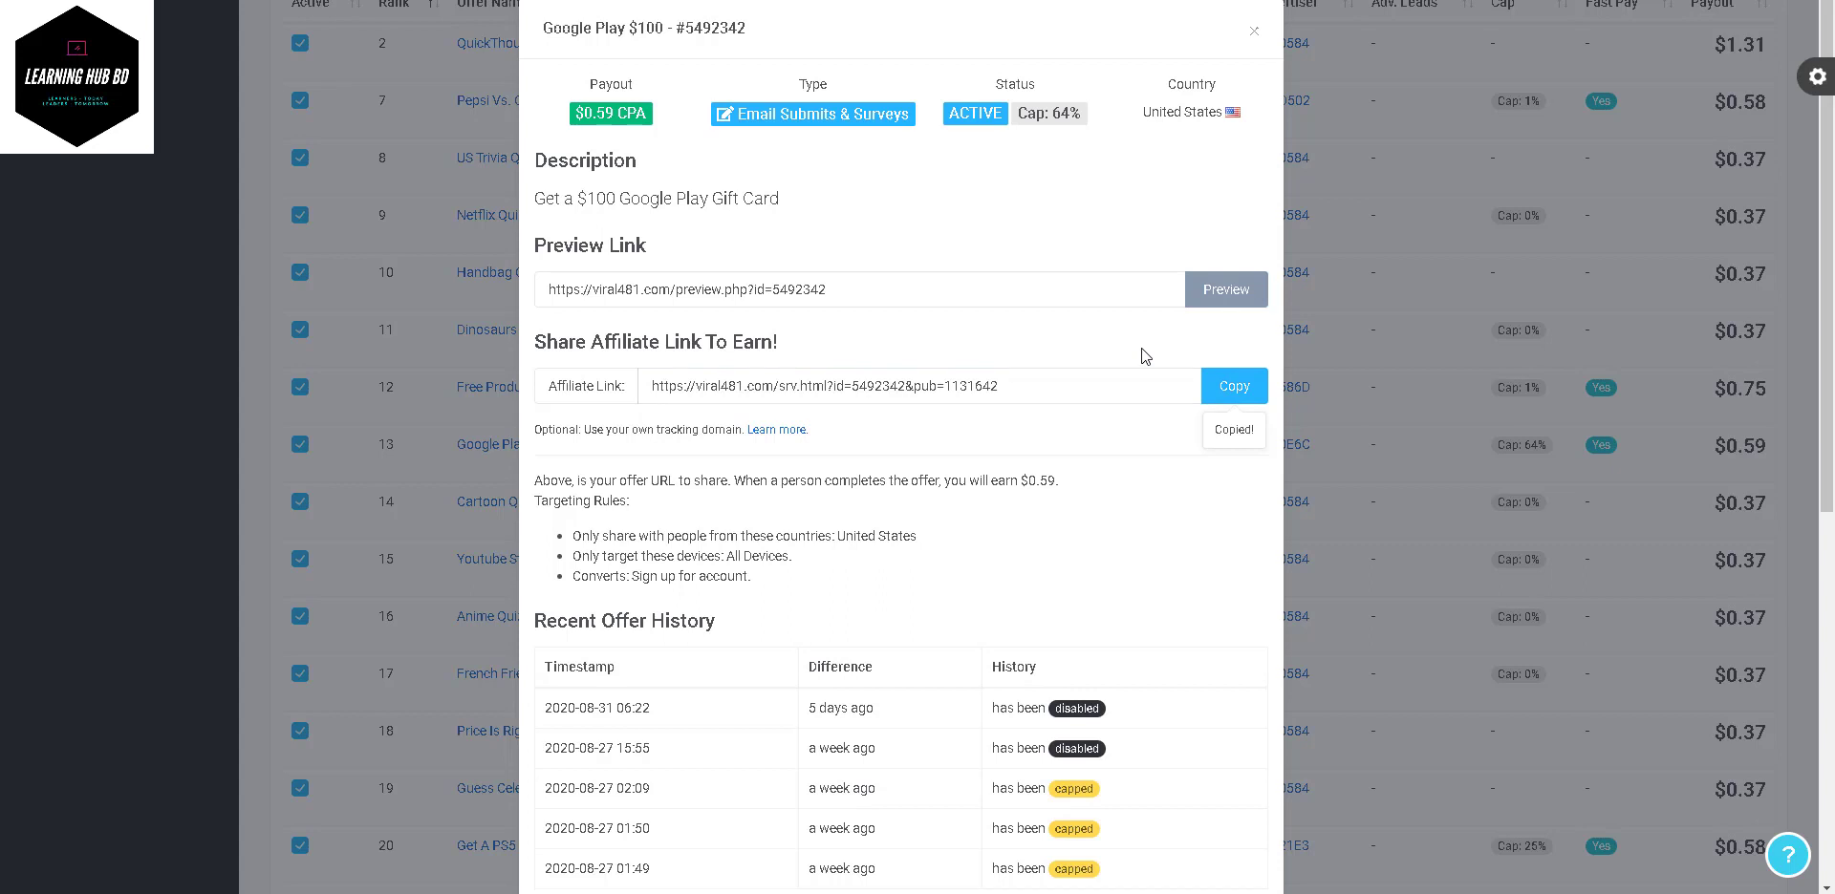
{"action": "left_click", "coordinate": [1253, 31]}
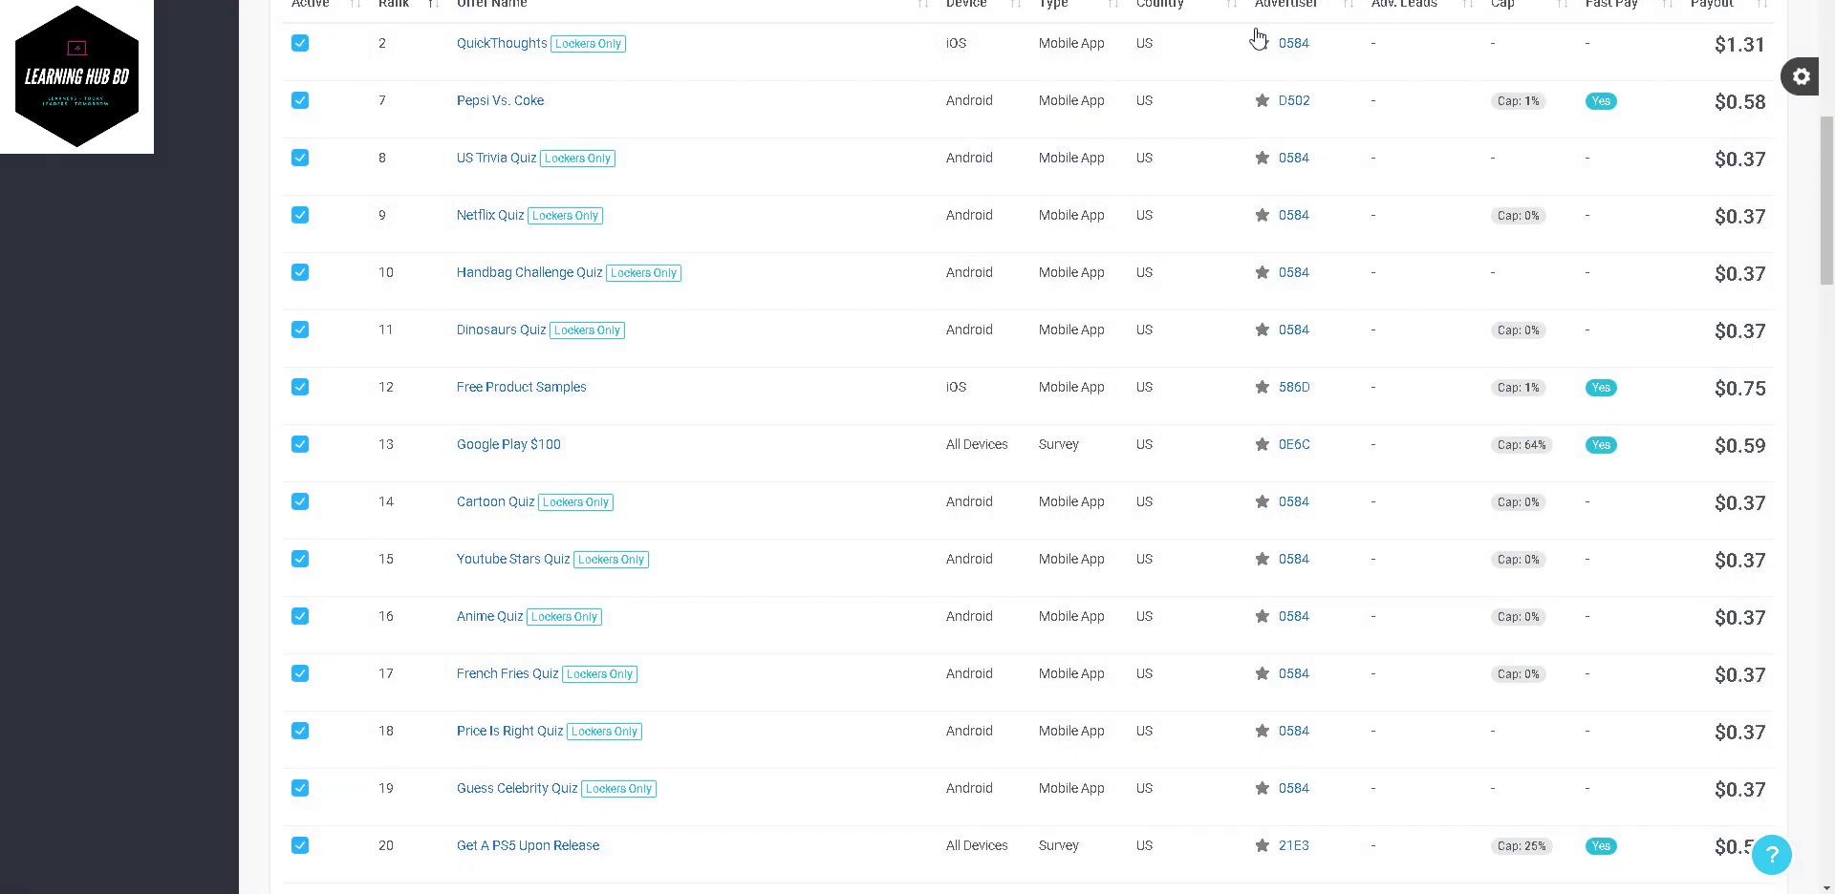
{"action": "scroll", "coordinate": [448, 346], "scroll_direction": "up", "scroll_amount": 8}
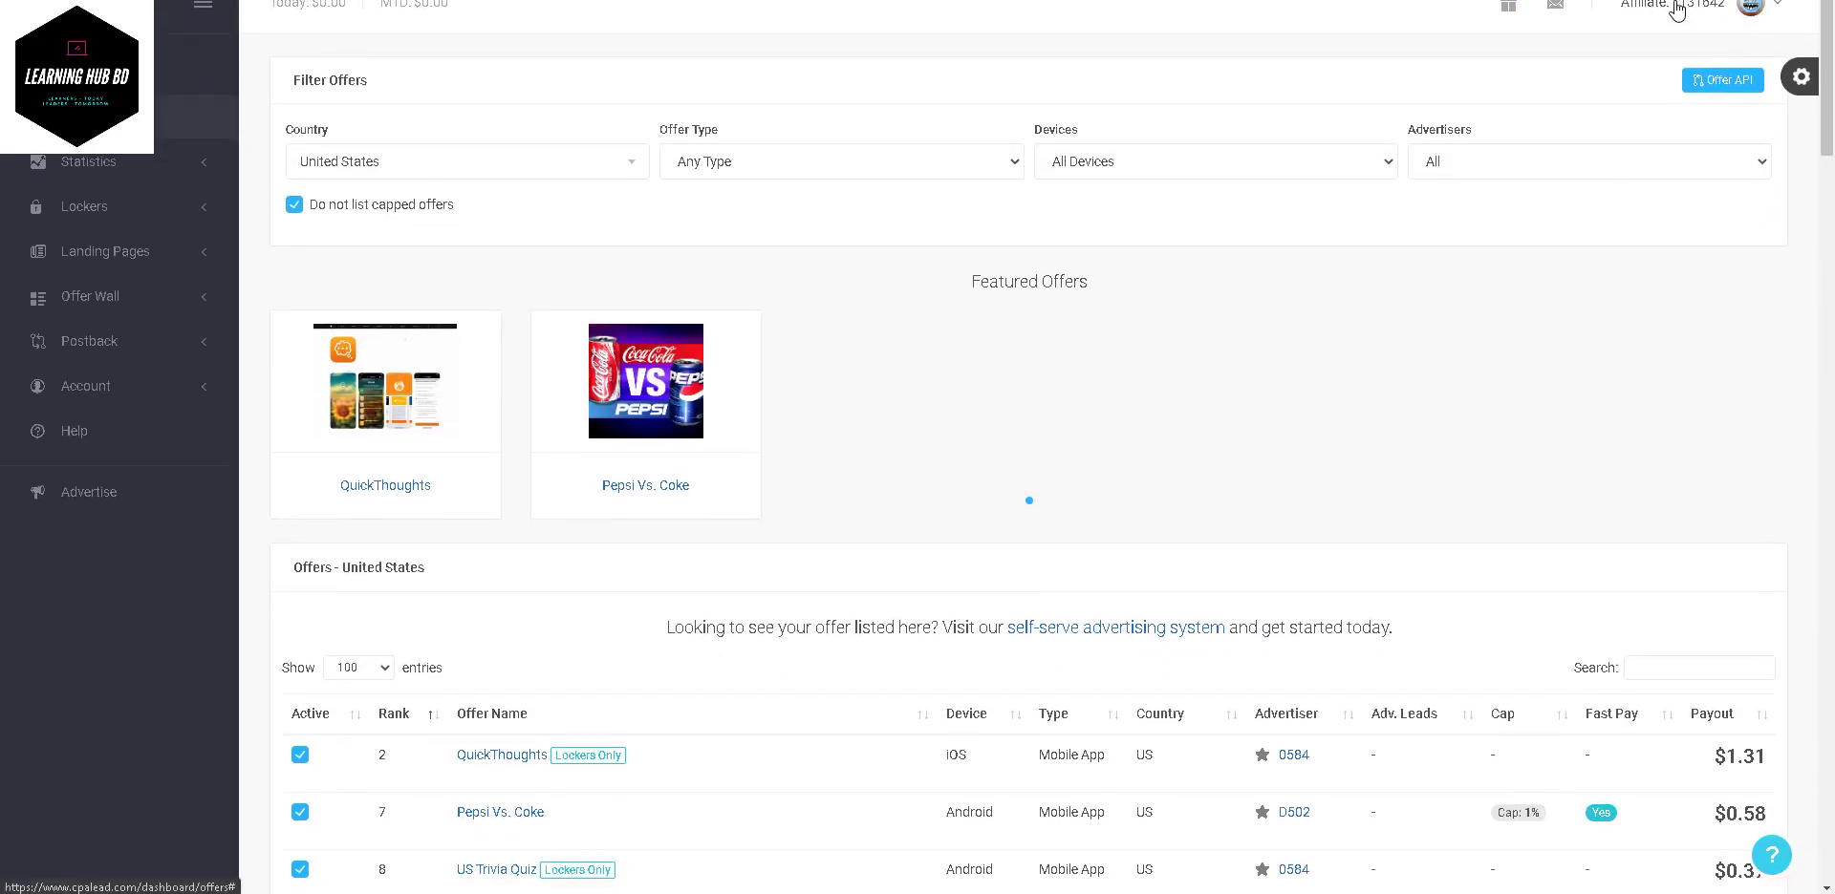
- Choose Account Settings from the affiliate avatar menu
{"action": "left_click", "coordinate": [1726, 10]}
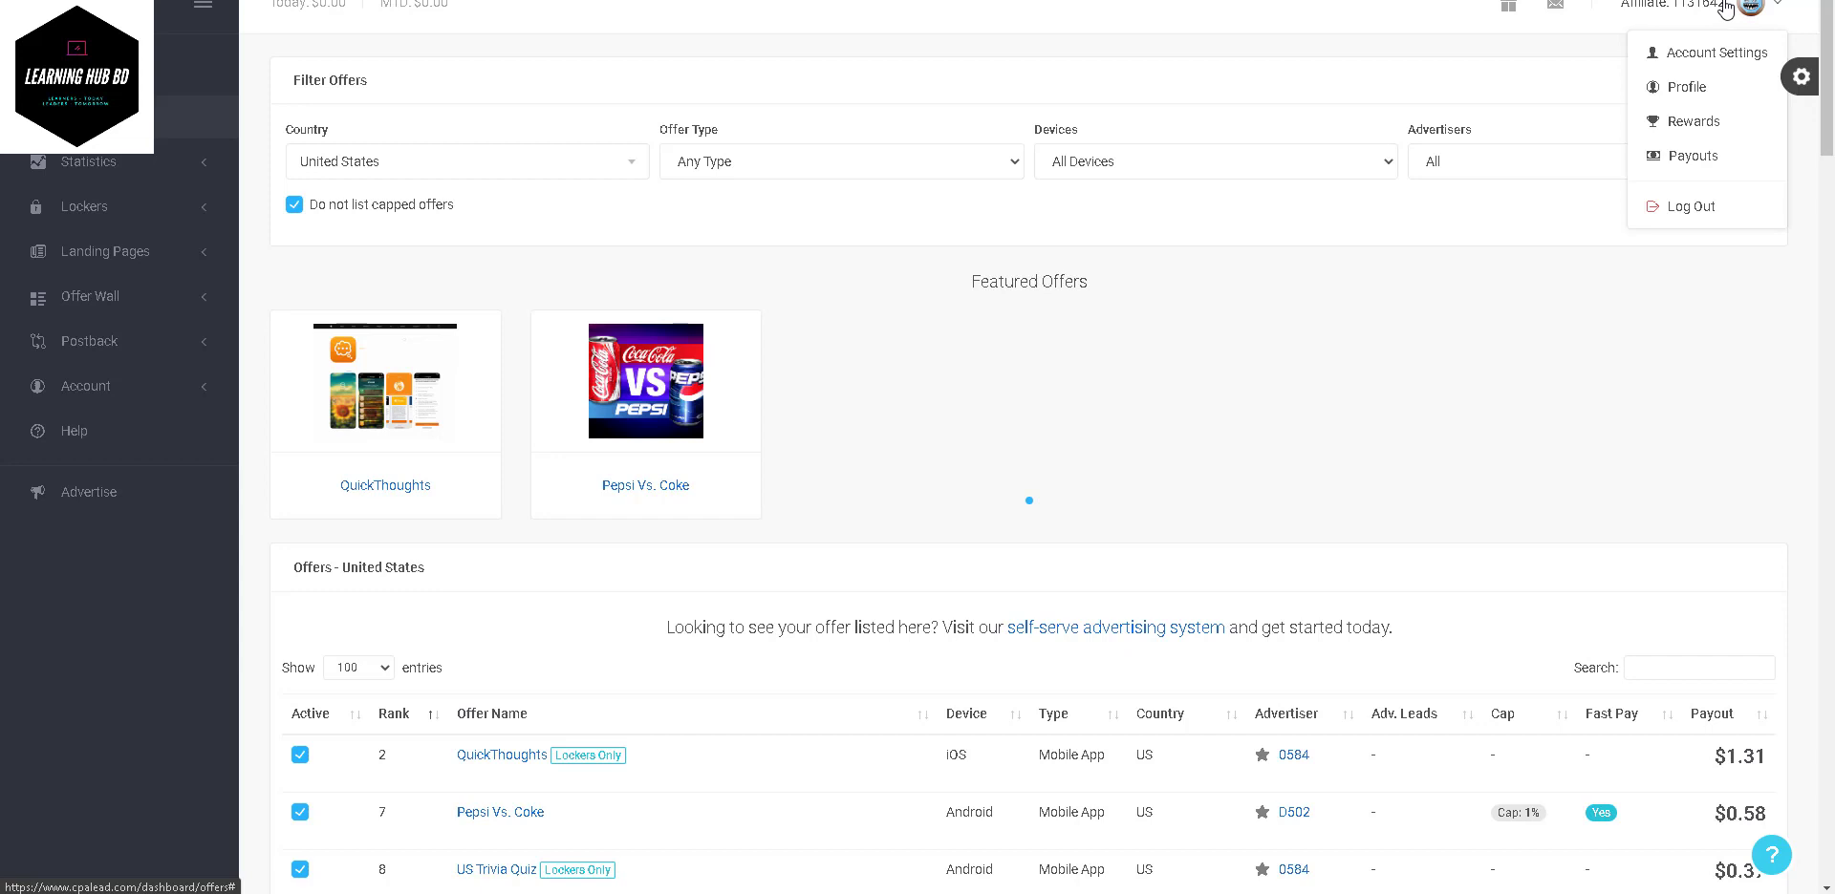
{"action": "left_click", "coordinate": [1718, 53]}
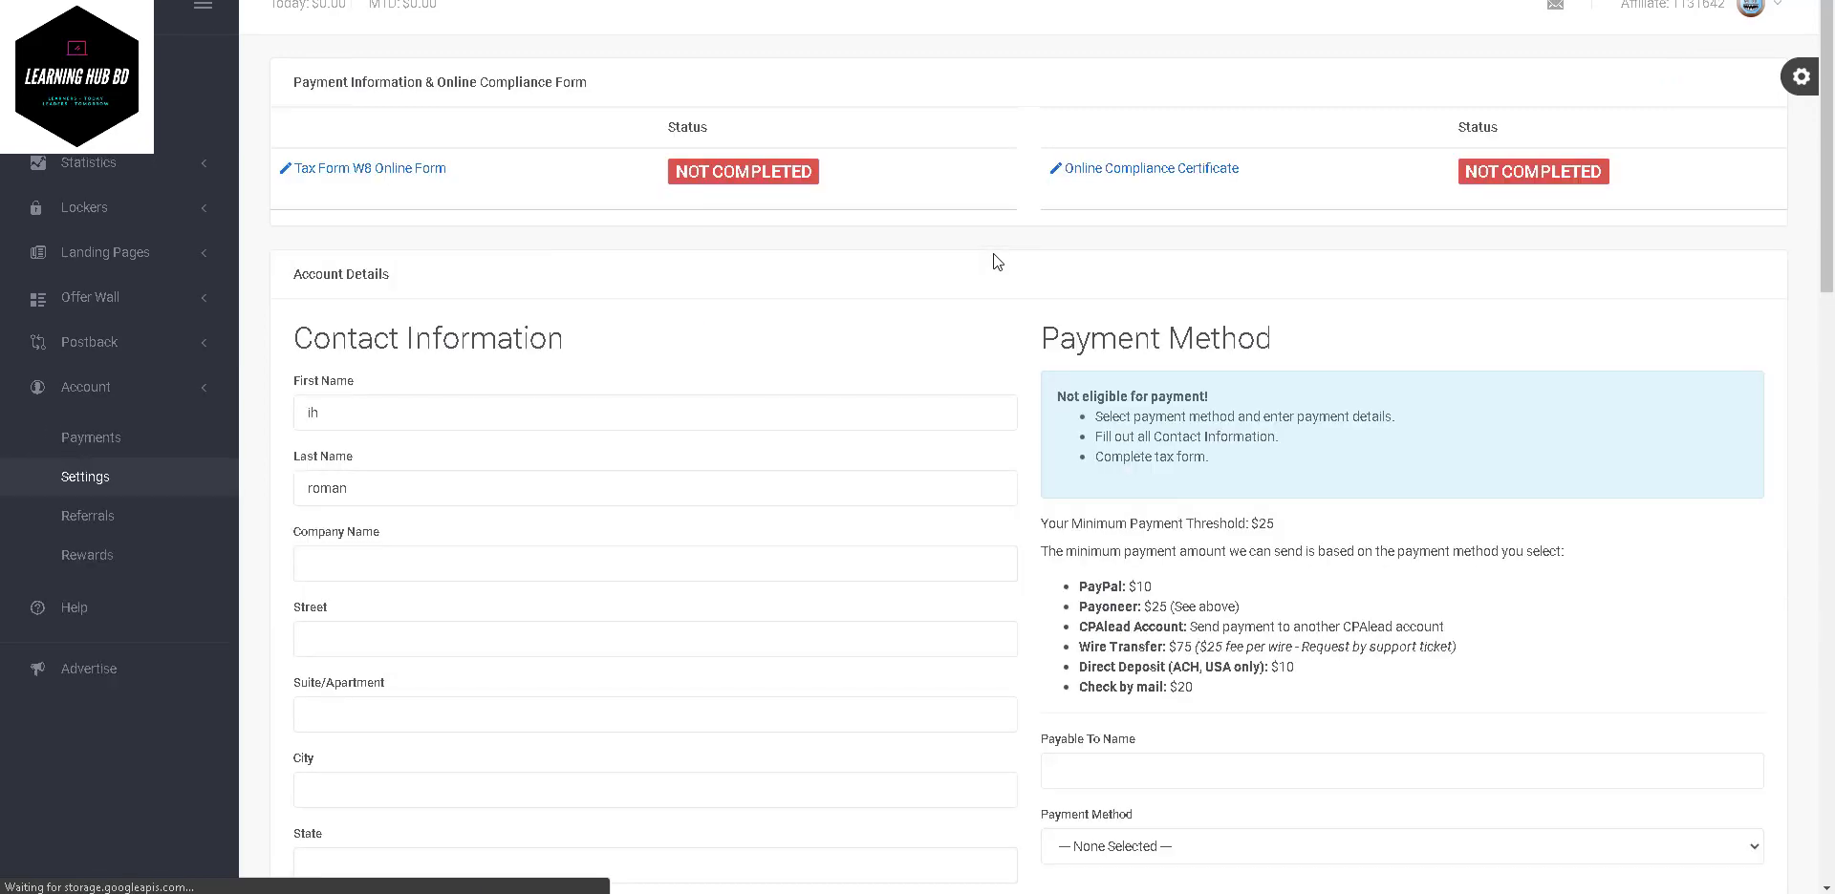
{"action": "scroll", "coordinate": [644, 409], "scroll_direction": "down", "scroll_amount": 3}
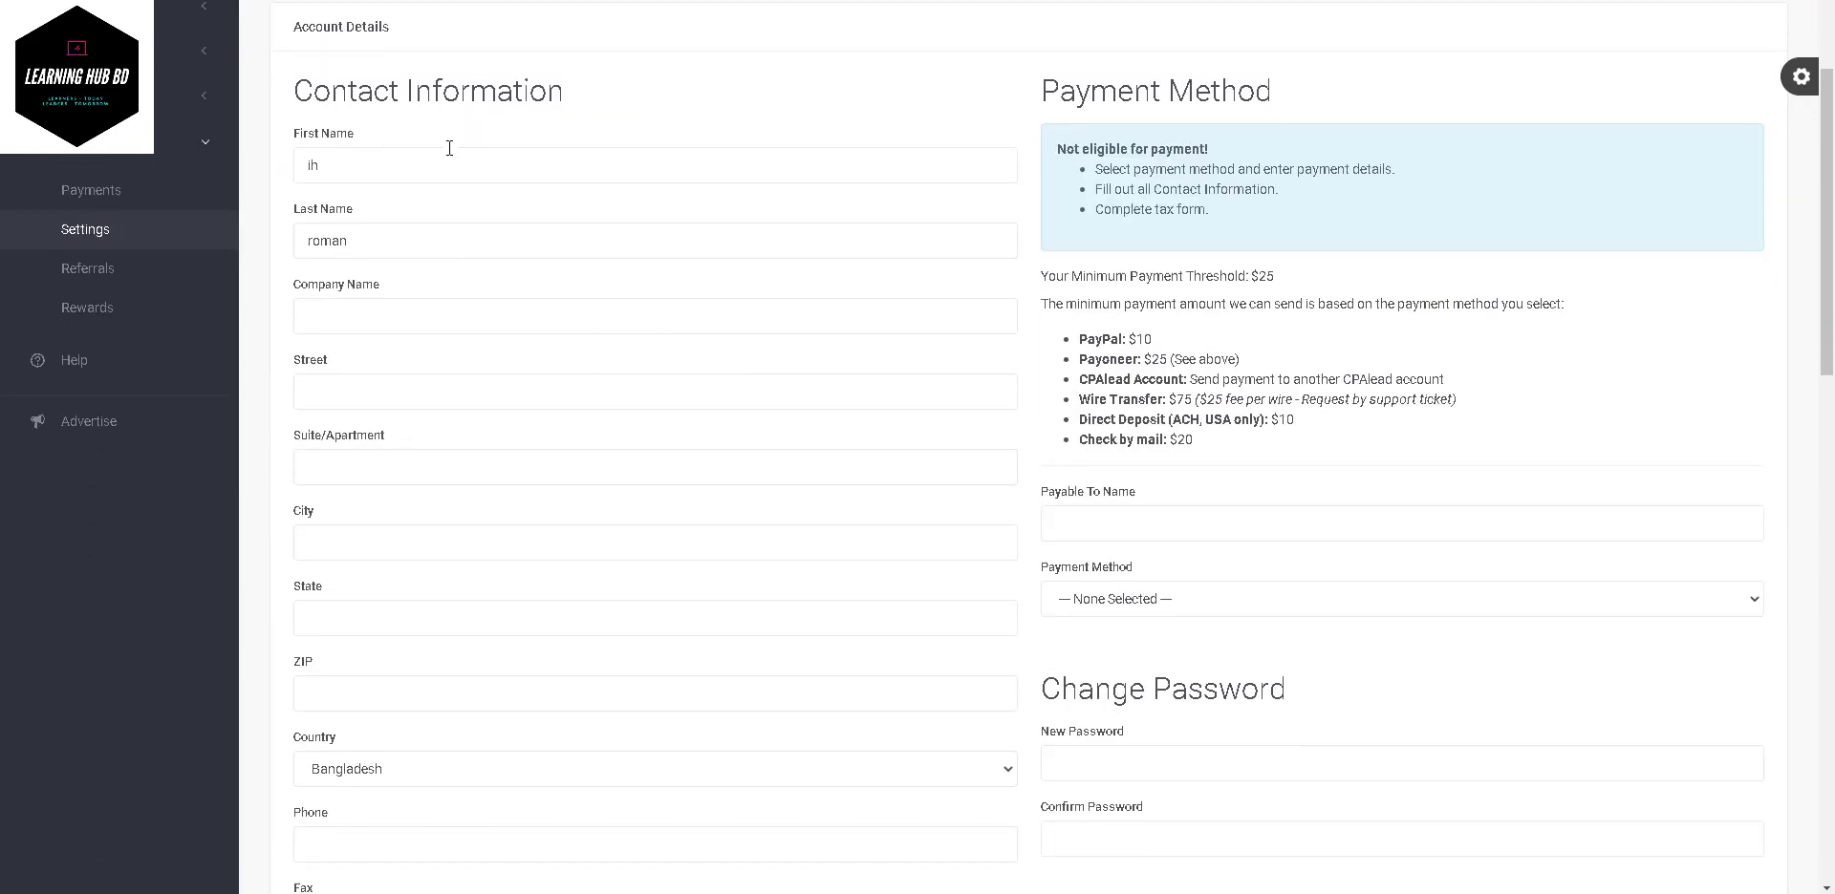
{"action": "scroll", "coordinate": [411, 382], "scroll_direction": "down", "scroll_amount": 1}
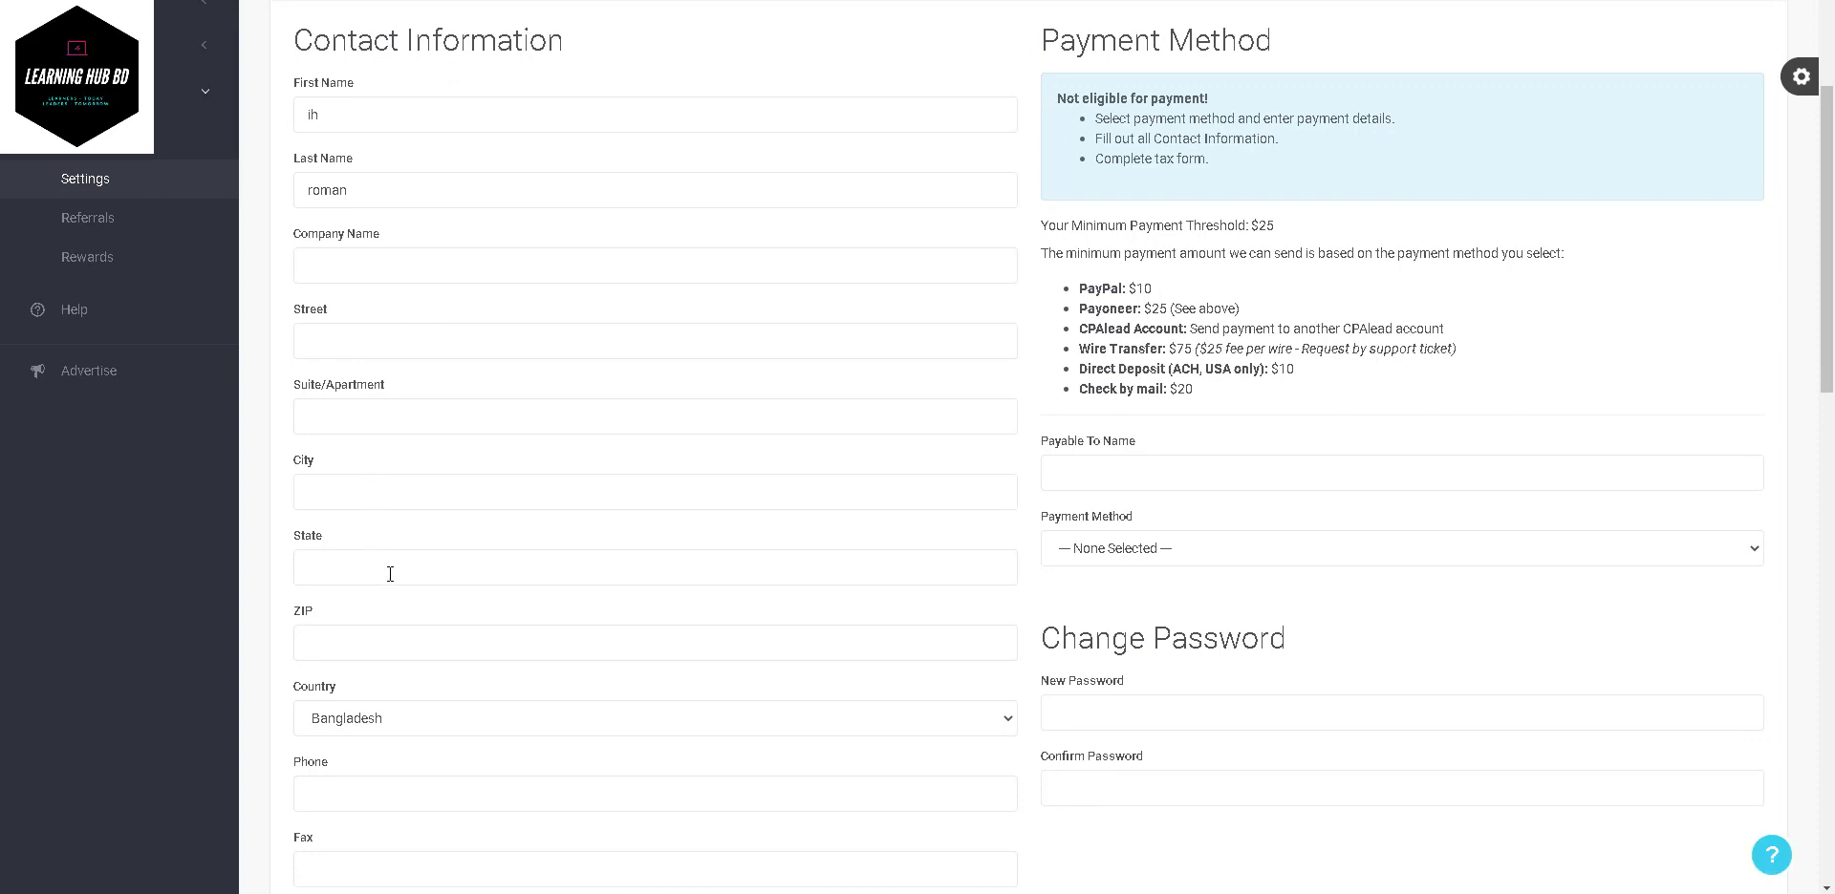
{"action": "scroll", "coordinate": [370, 496], "scroll_direction": "down", "scroll_amount": 2}
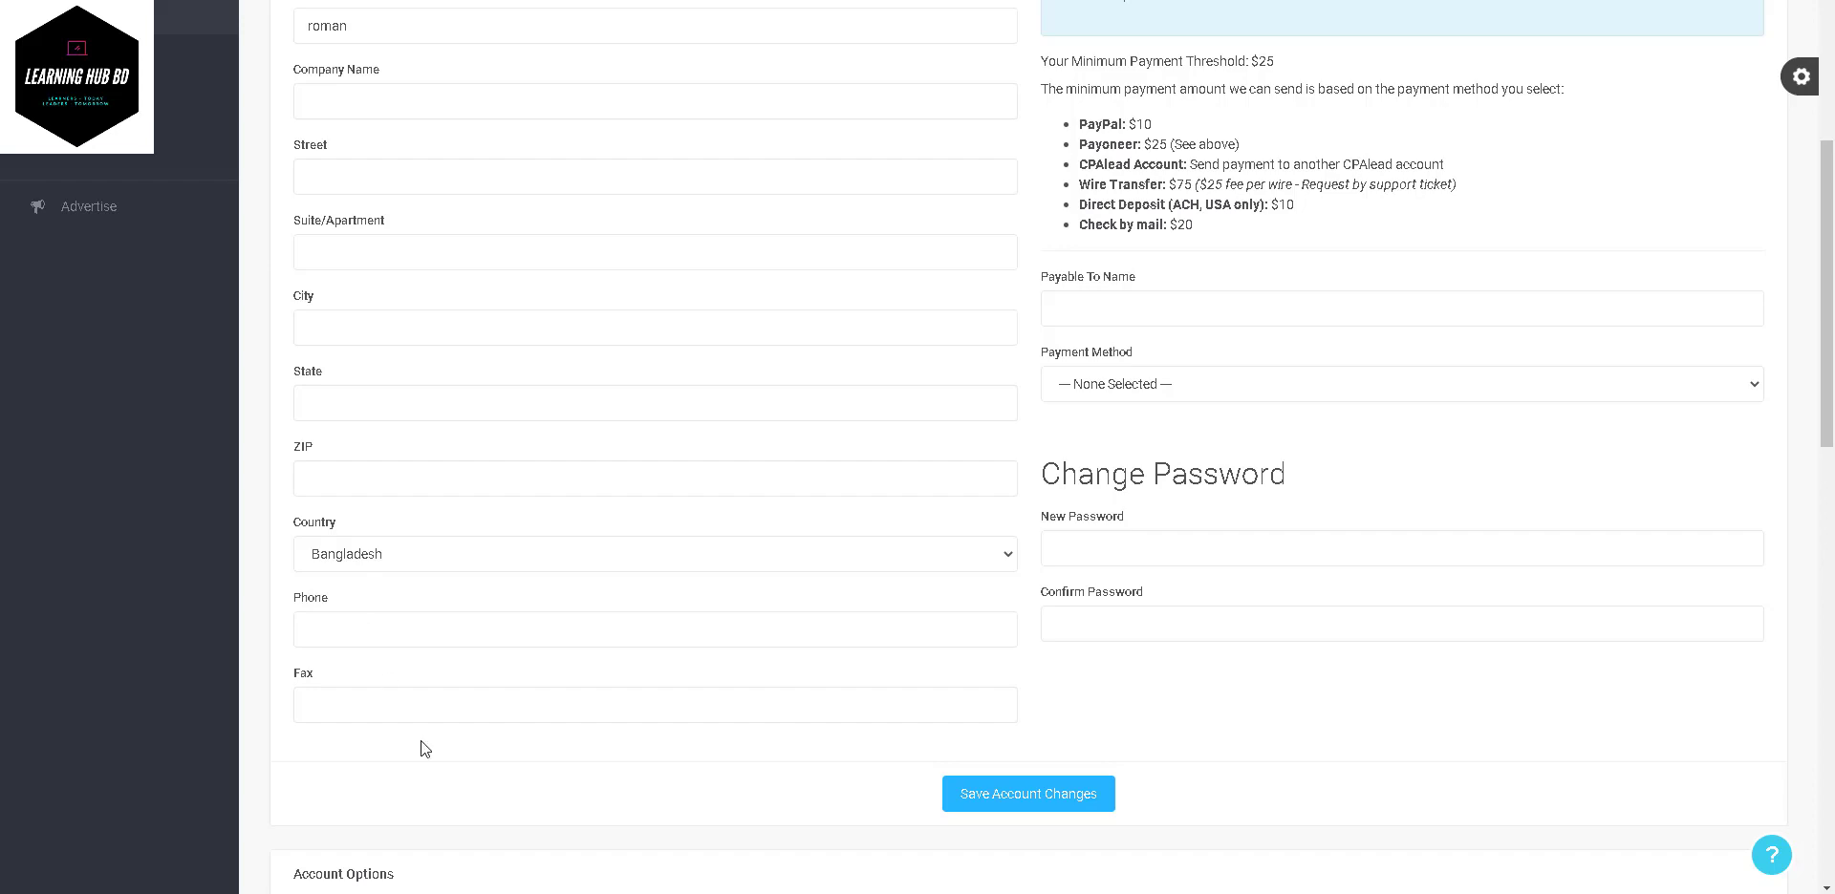
{"action": "scroll", "coordinate": [421, 749], "scroll_direction": "down", "scroll_amount": 8}
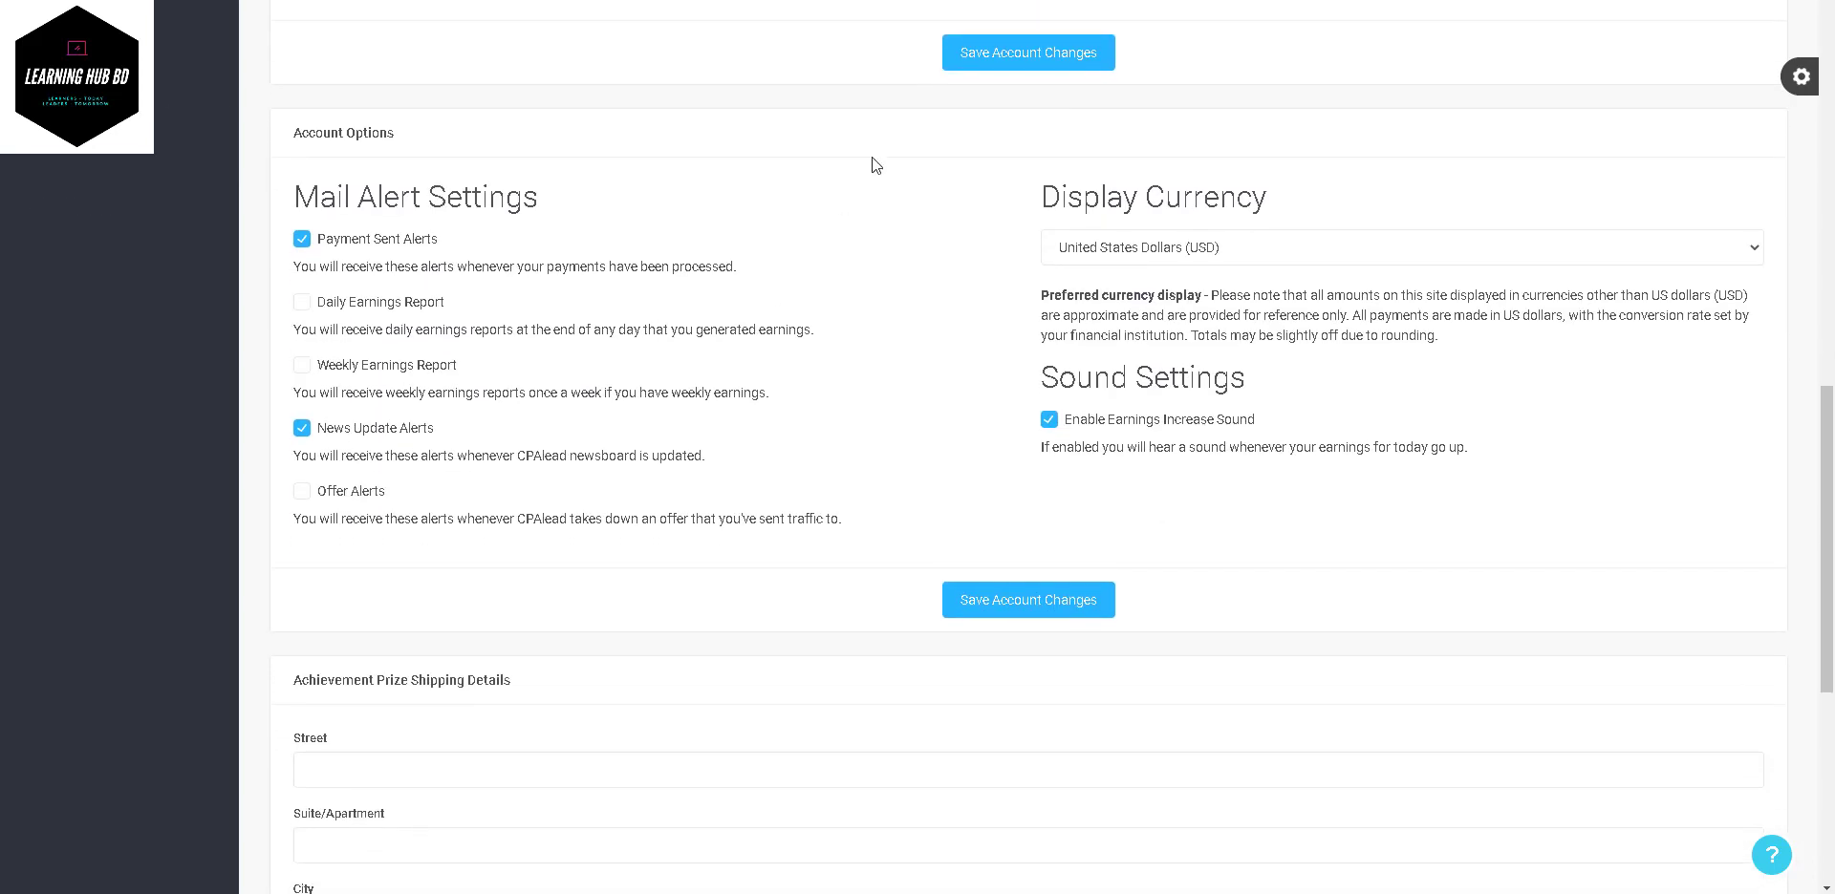
{"action": "scroll", "coordinate": [872, 158], "scroll_direction": "down", "scroll_amount": 2}
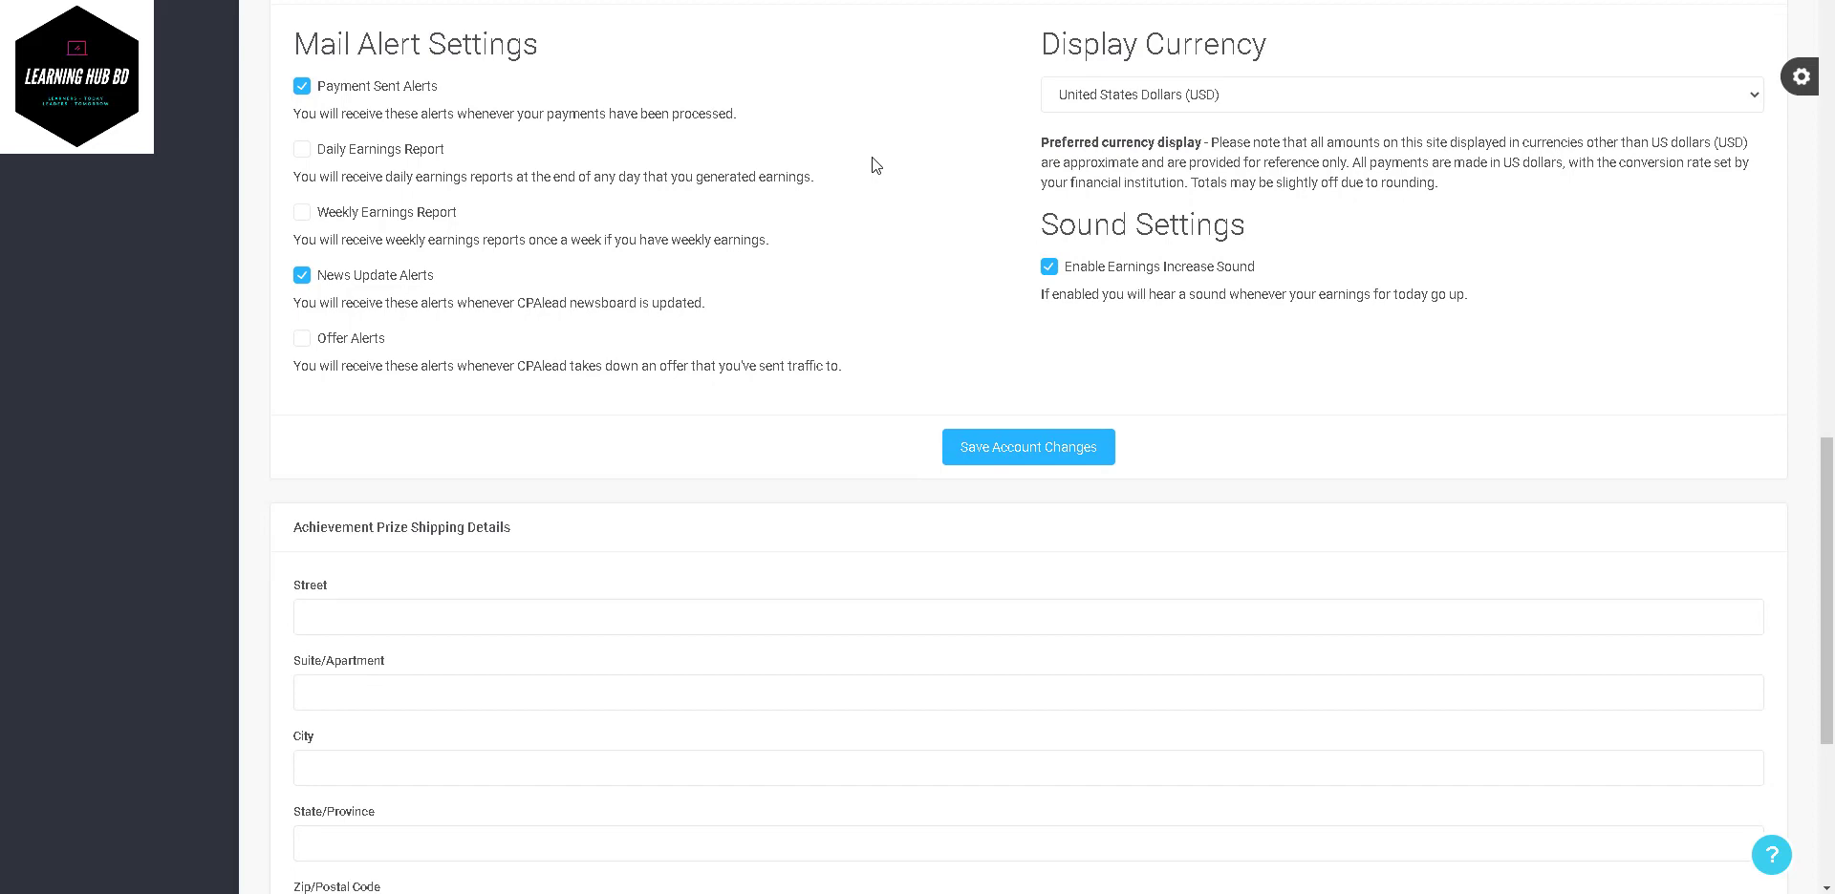
{"action": "scroll", "coordinate": [873, 166], "scroll_direction": "down", "scroll_amount": 2}
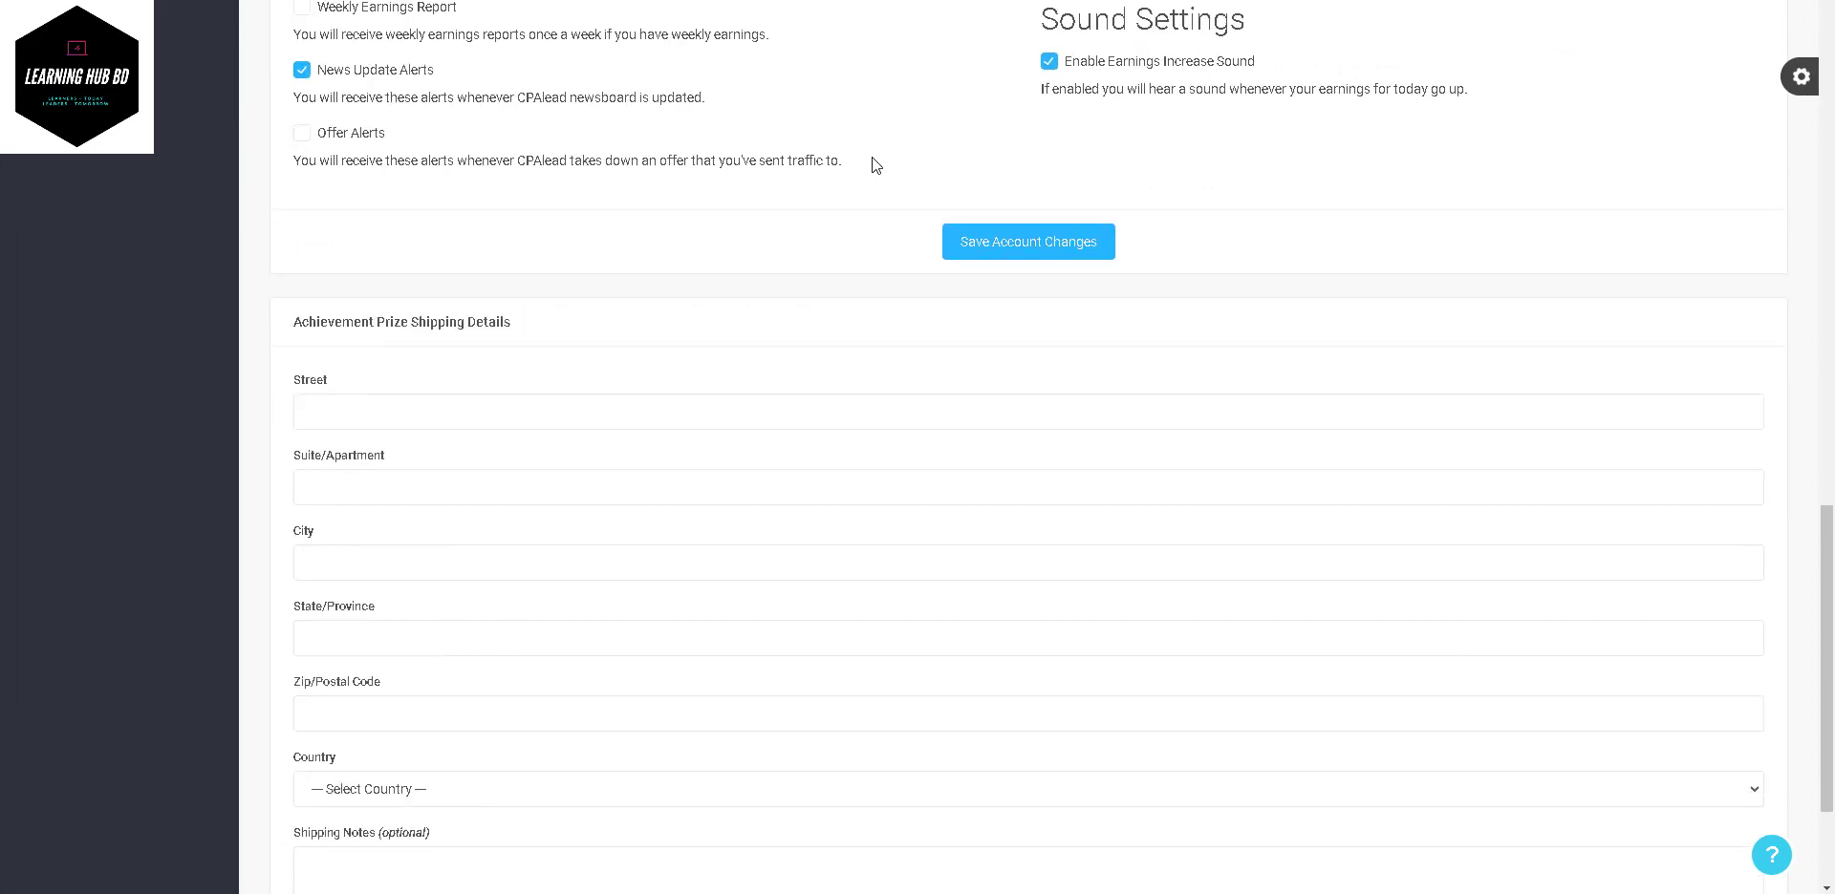
{"action": "scroll", "coordinate": [872, 164], "scroll_direction": "down", "scroll_amount": 2}
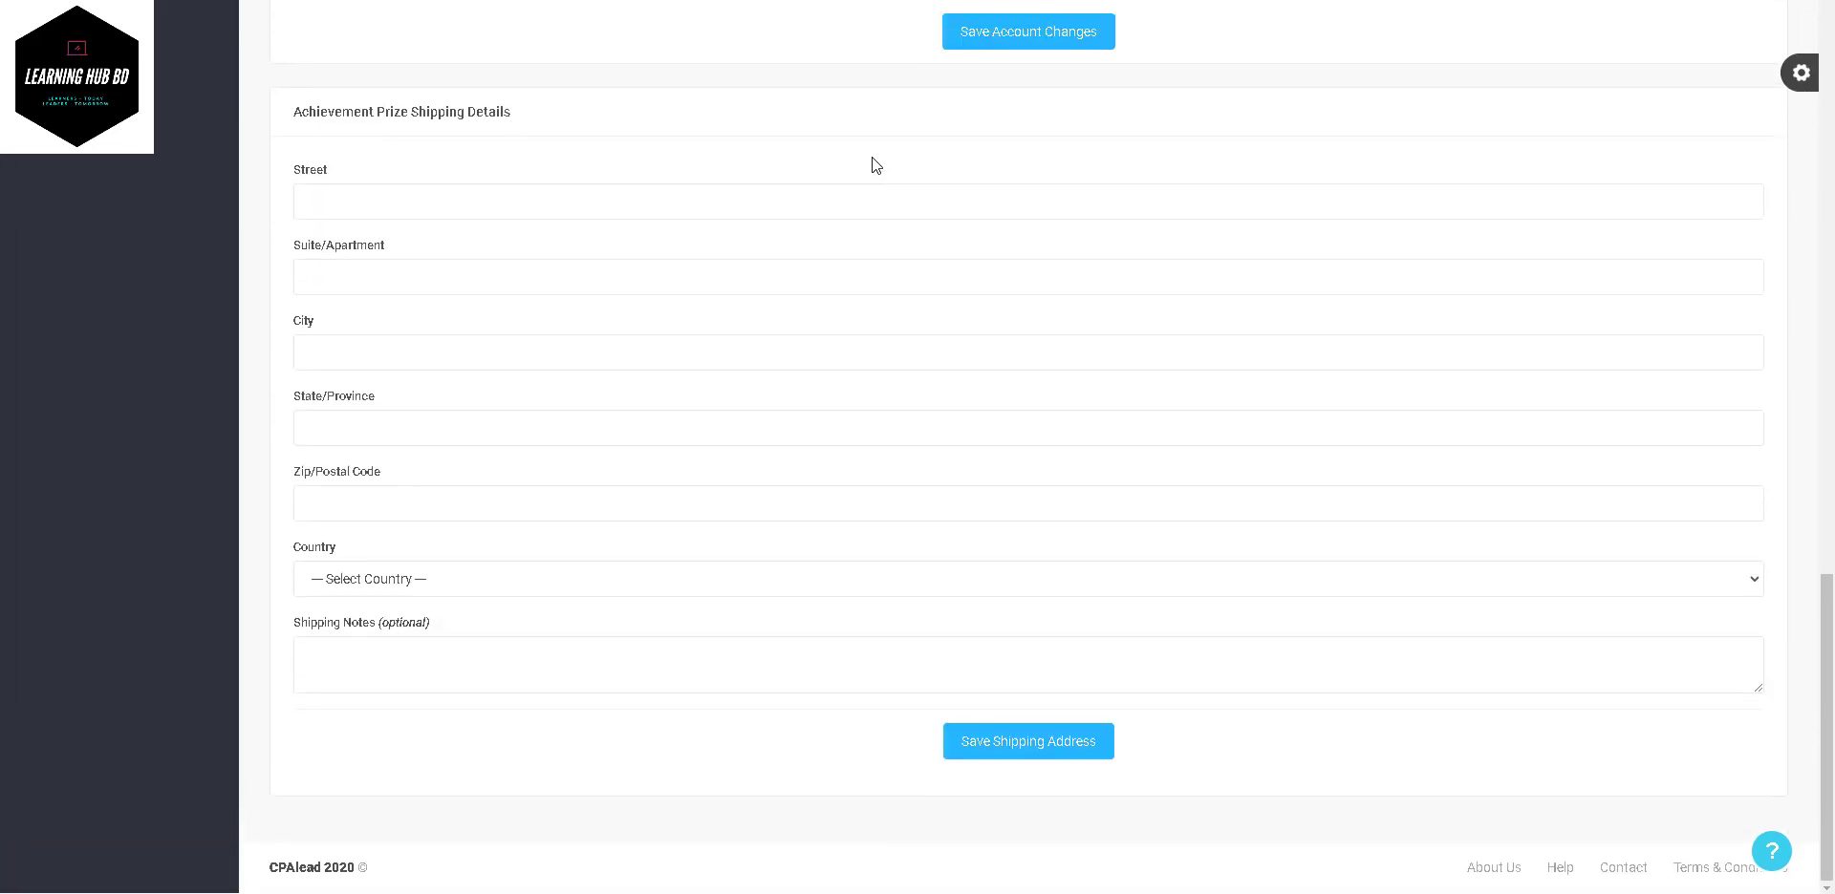
{"action": "scroll", "coordinate": [871, 164], "scroll_direction": "up", "scroll_amount": 12}
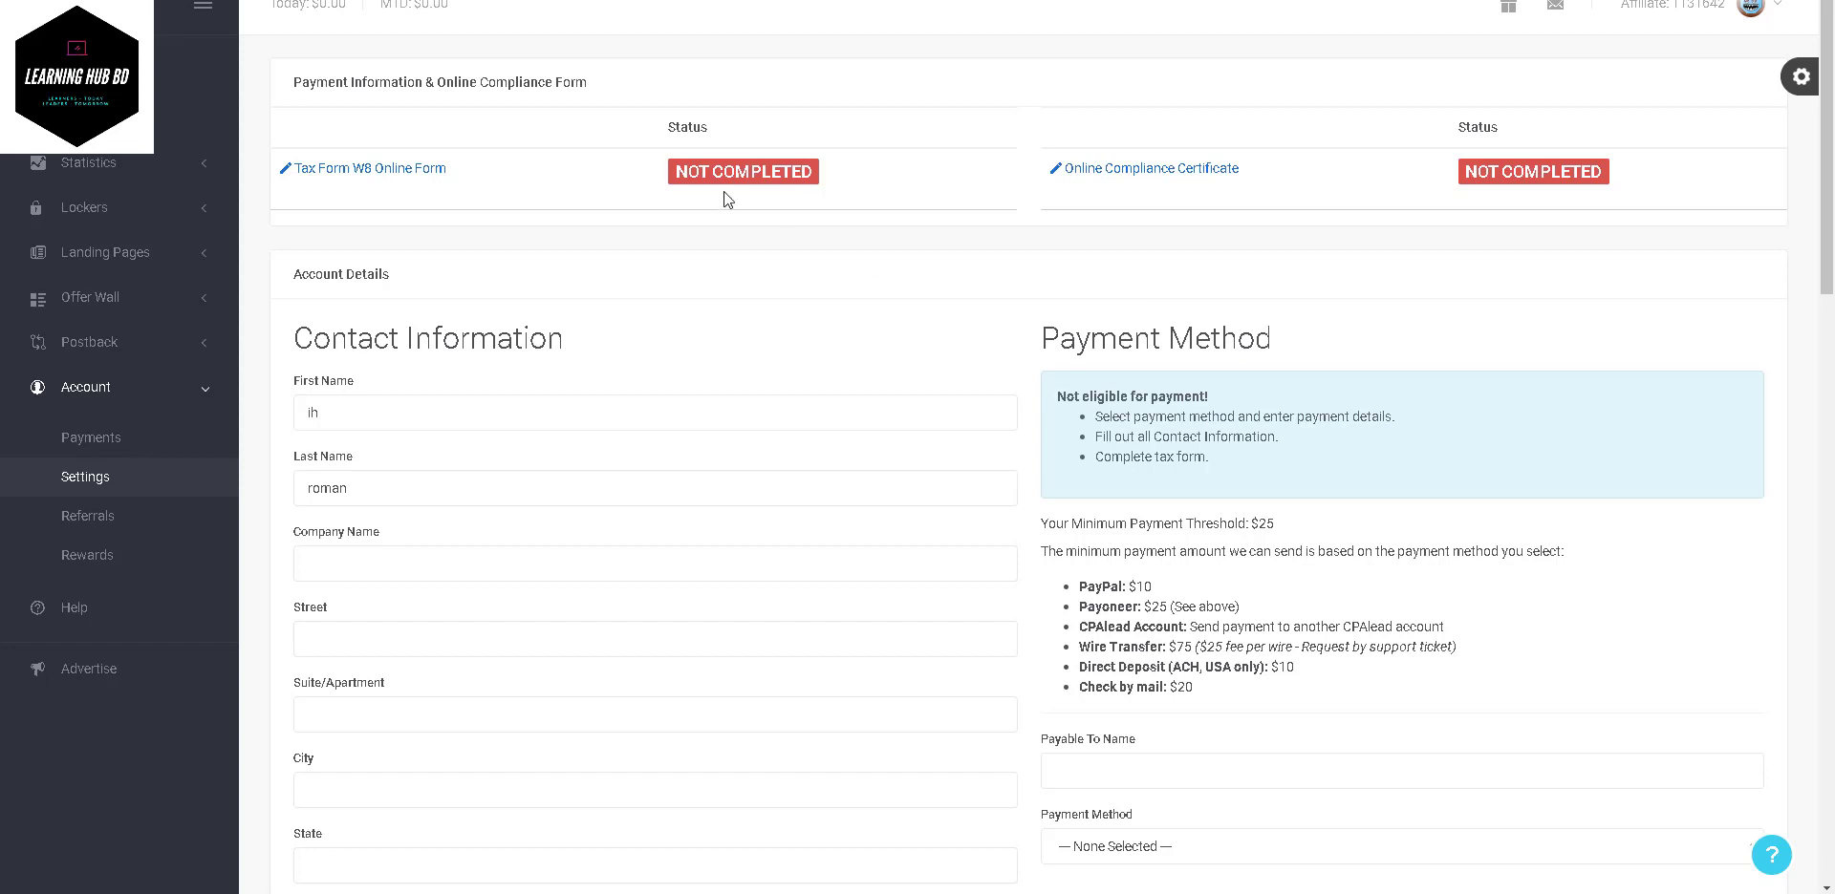
- Browse the Account > Referrals page, then return to the dashboard and open Statistics > All Statistics
{"action": "left_click", "coordinate": [65, 520]}
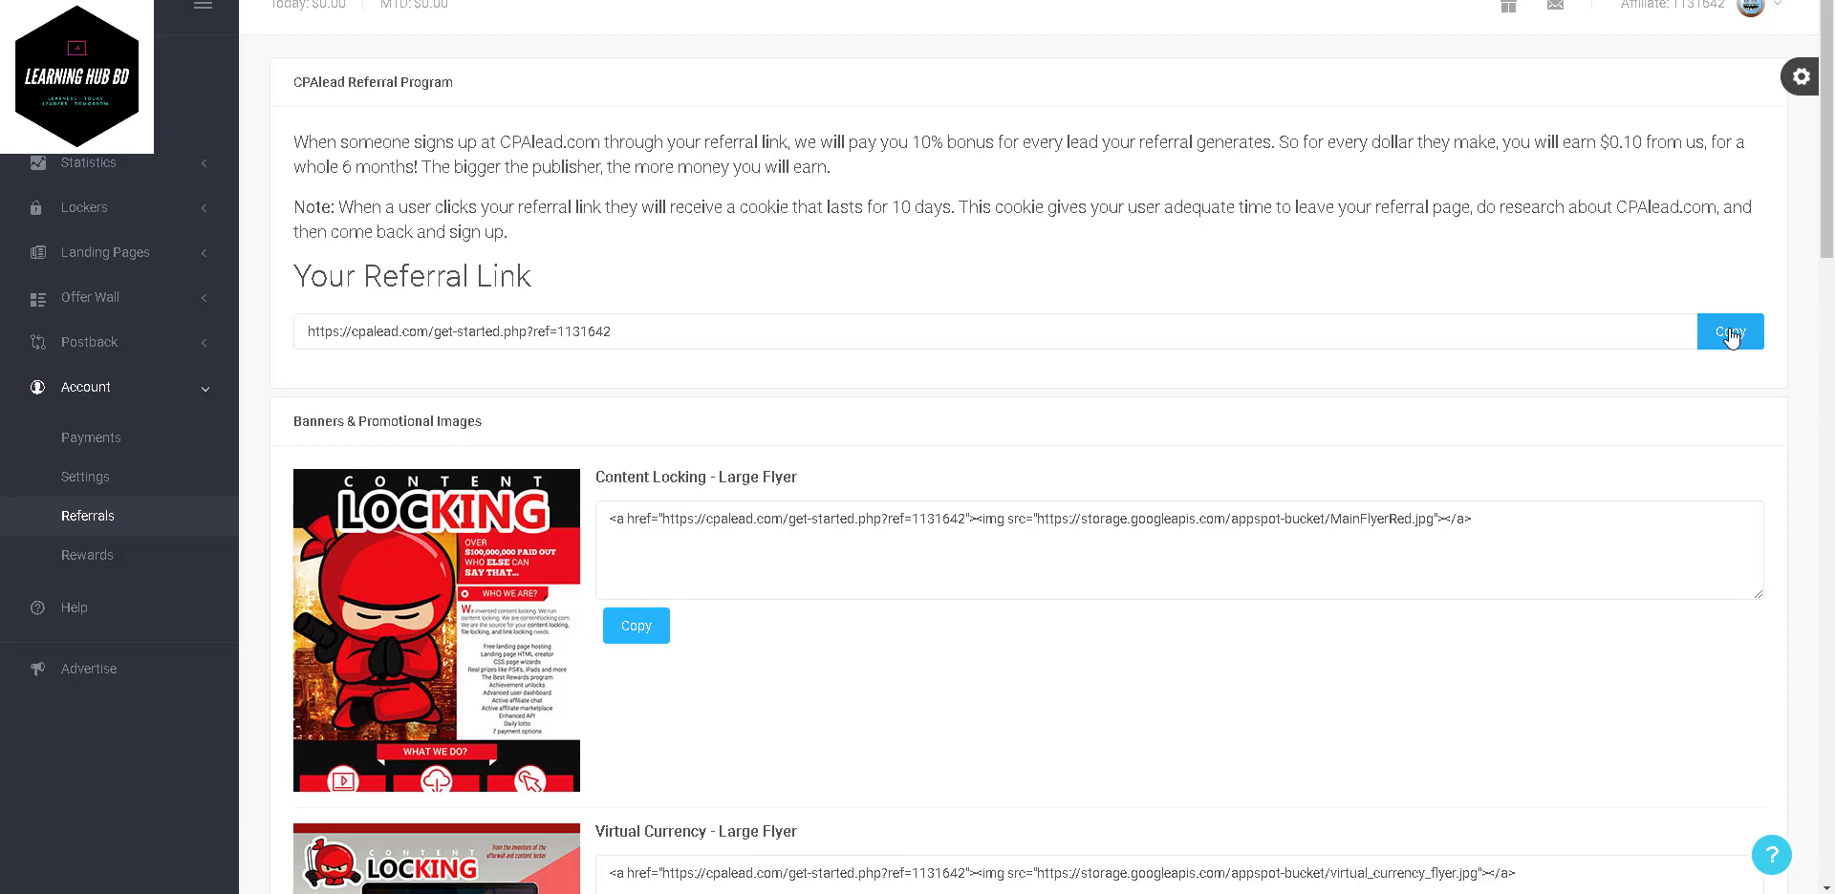
{"action": "scroll", "coordinate": [1730, 336], "scroll_direction": "down", "scroll_amount": 15}
{"action": "scroll", "coordinate": [1729, 337], "scroll_direction": "up", "scroll_amount": 20}
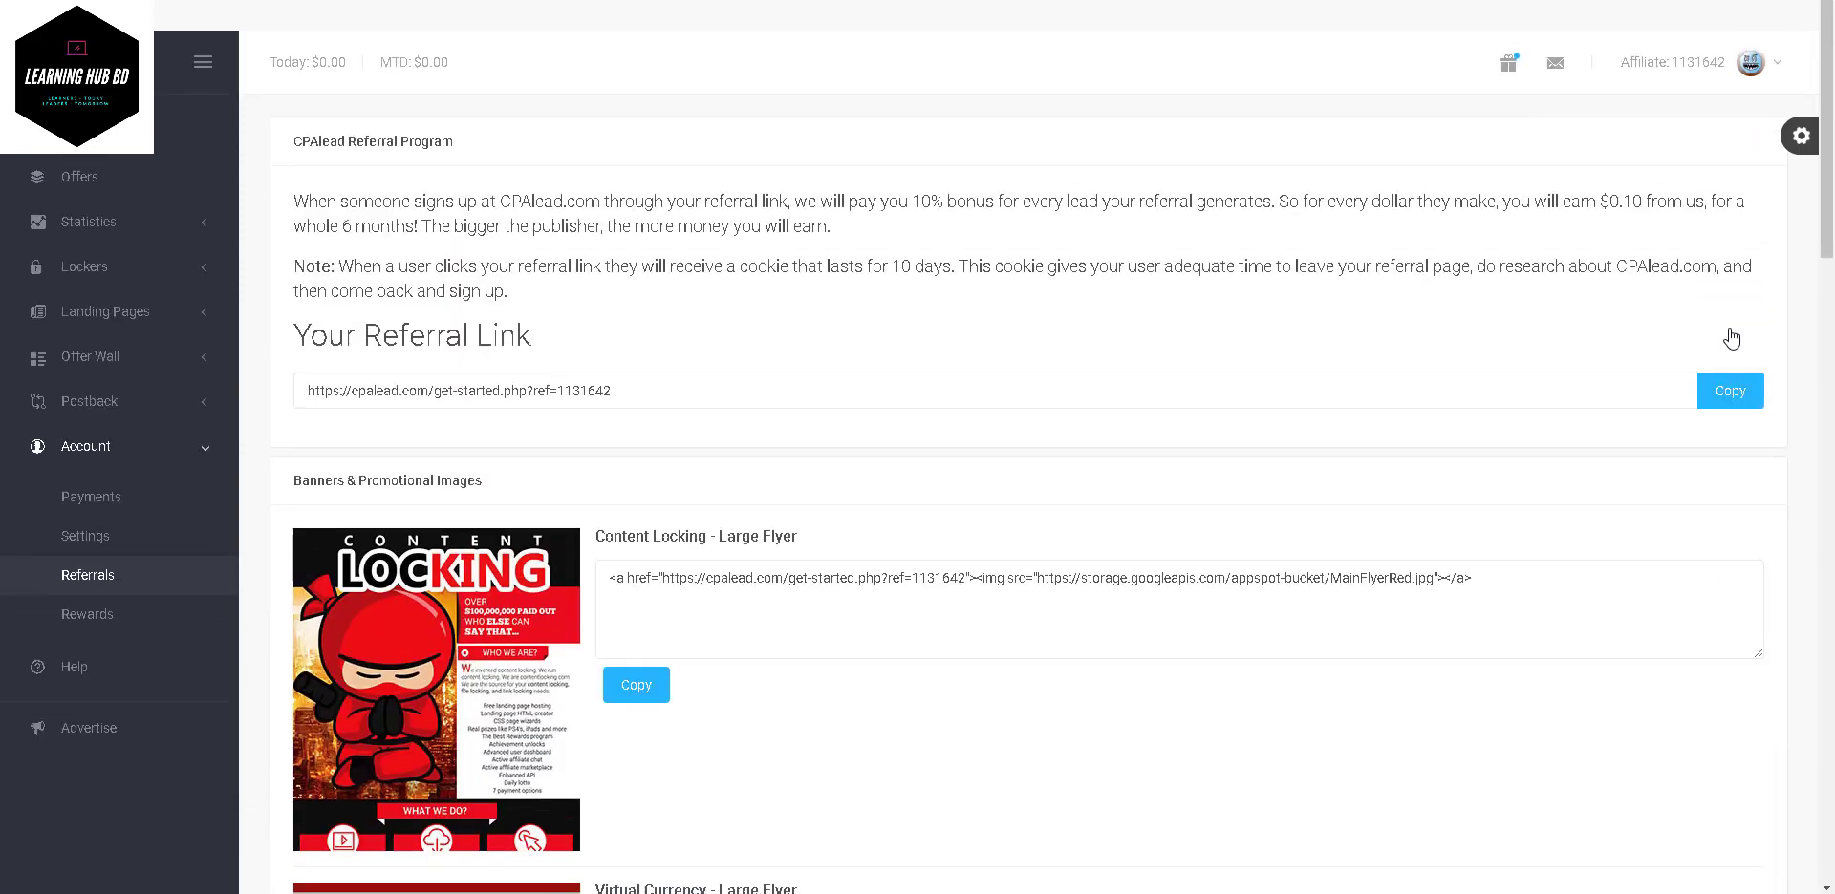
{"action": "scroll", "coordinate": [1732, 338], "scroll_direction": "down", "scroll_amount": 1}
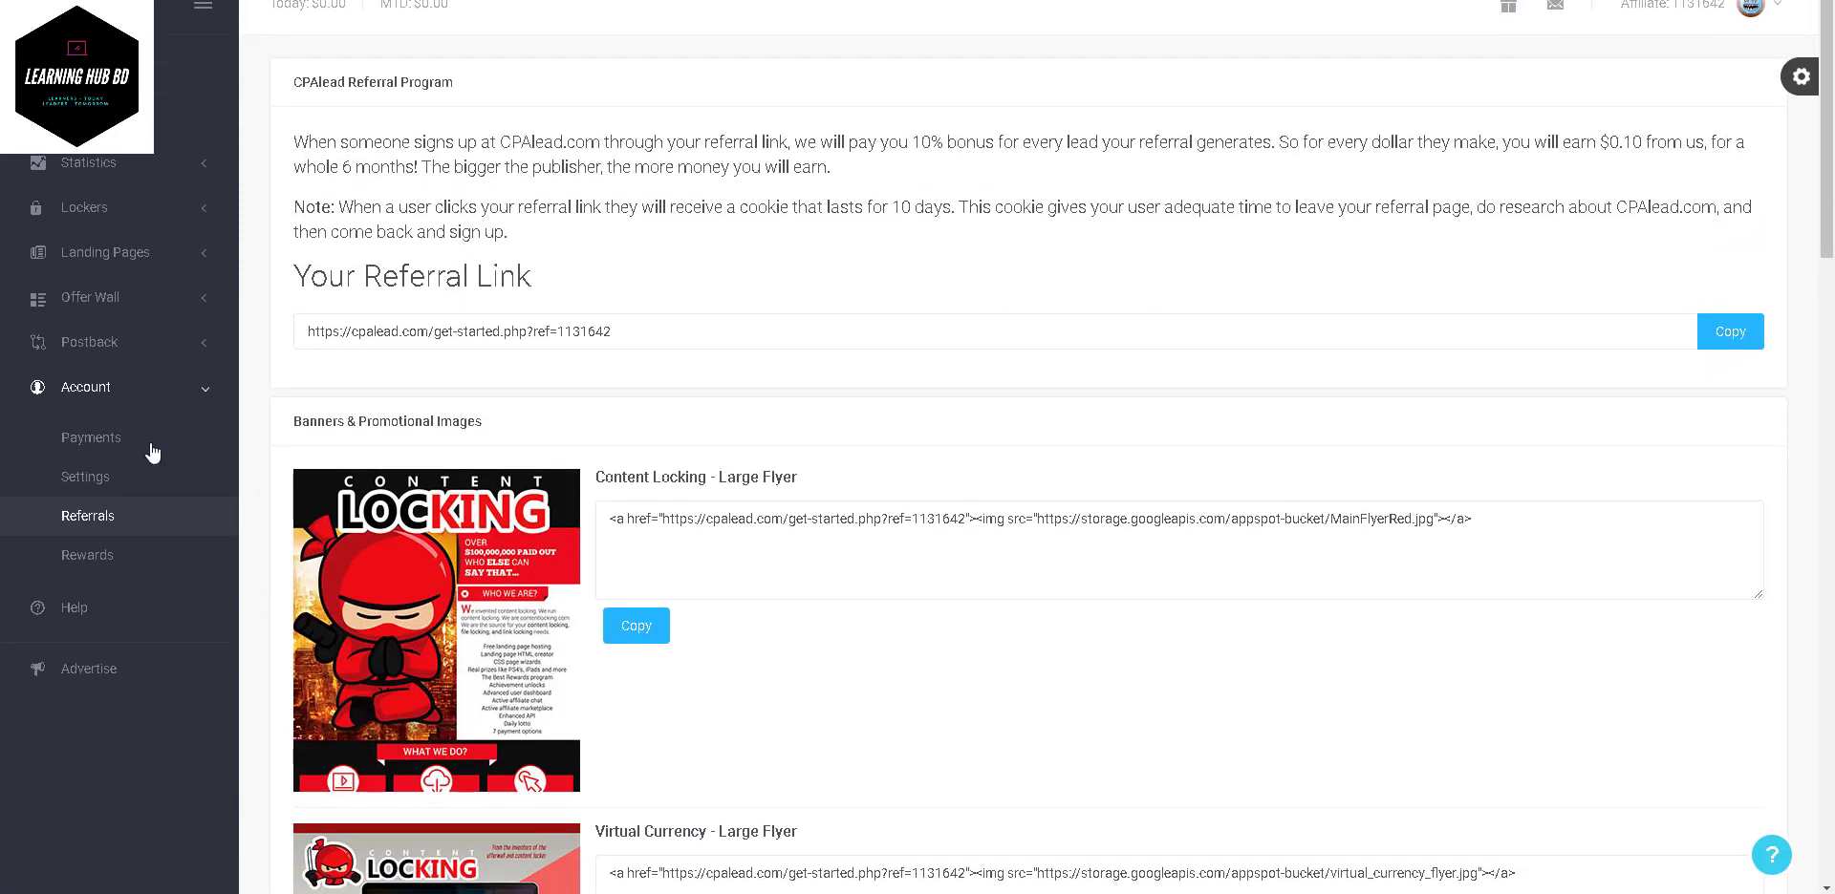
{"action": "left_click", "coordinate": [88, 74]}
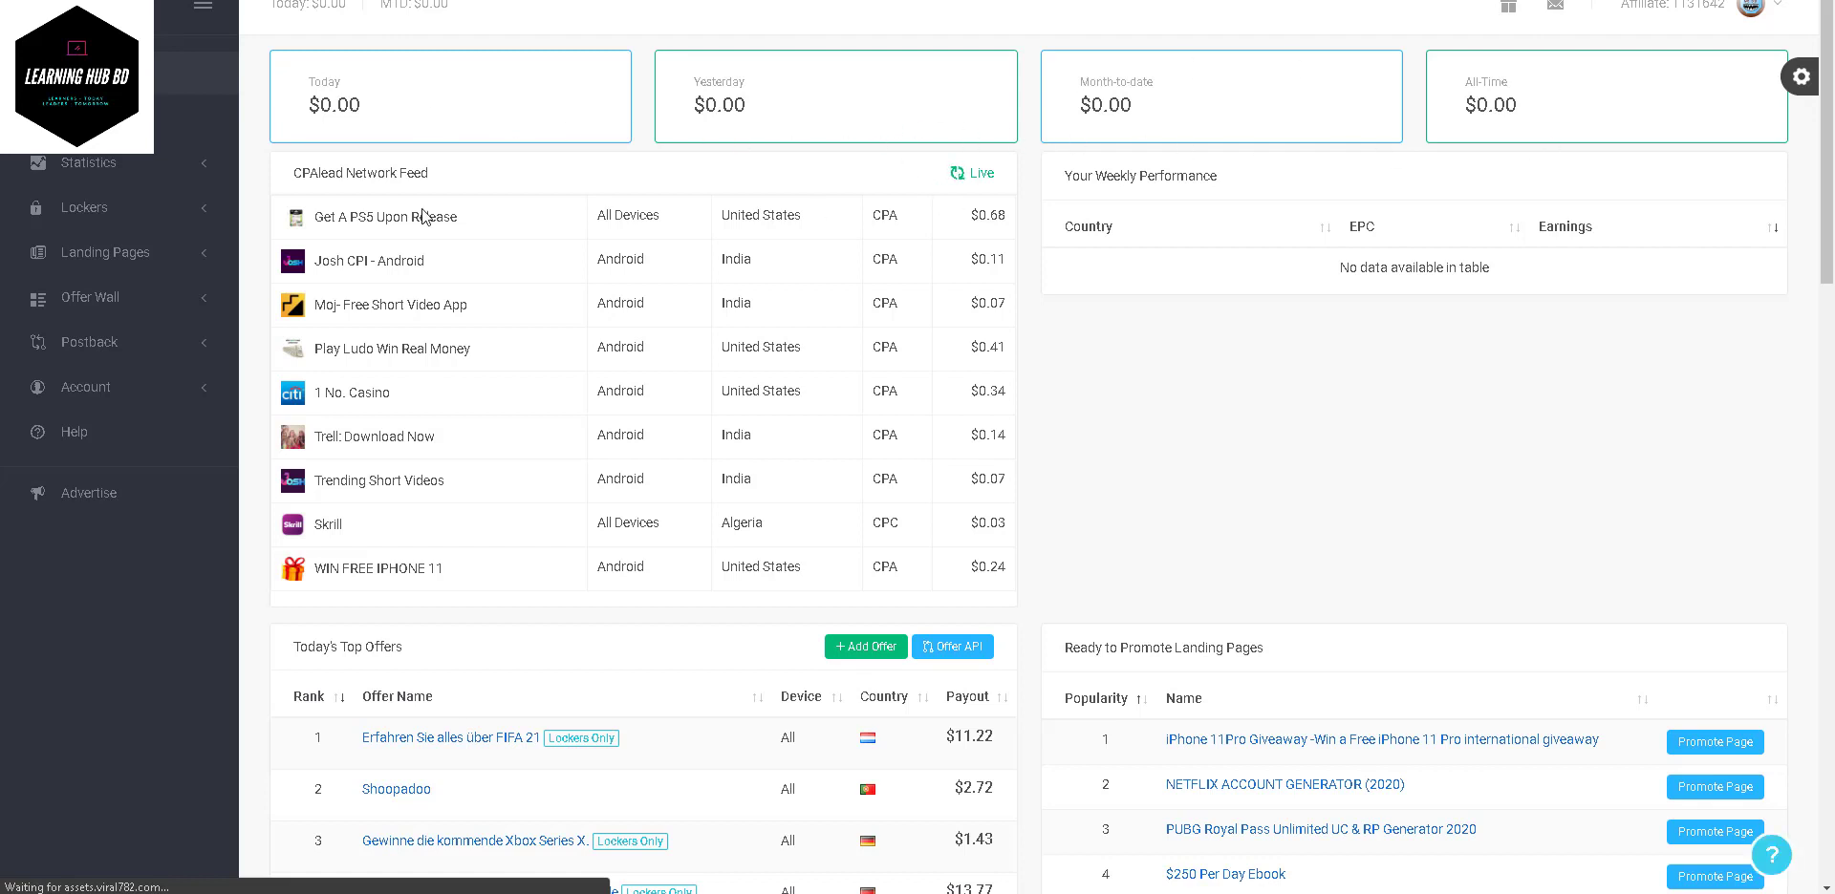
{"action": "left_click", "coordinate": [90, 210]}
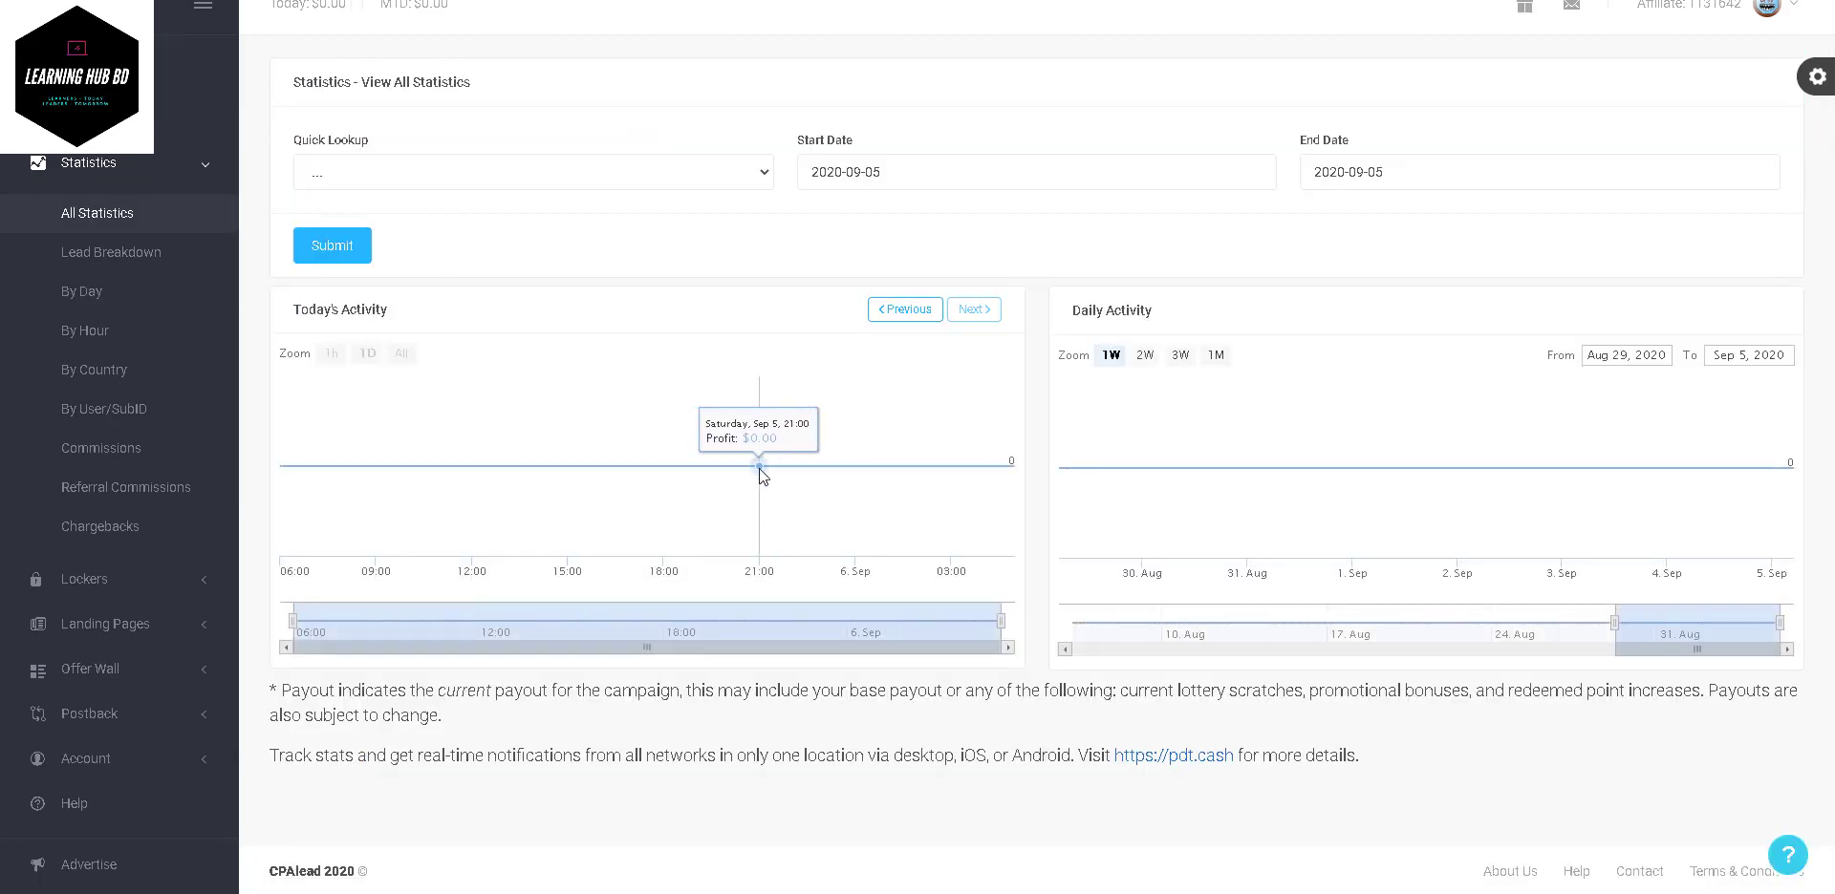
- Check the empty 2020-09-05 All Statistics and Lead Breakdown reports, collapse Statistics, and go home
{"action": "scroll", "coordinate": [1210, 564], "scroll_direction": "down", "scroll_amount": 1}
{"action": "scroll", "coordinate": [1210, 564], "scroll_direction": "up", "scroll_amount": 1}
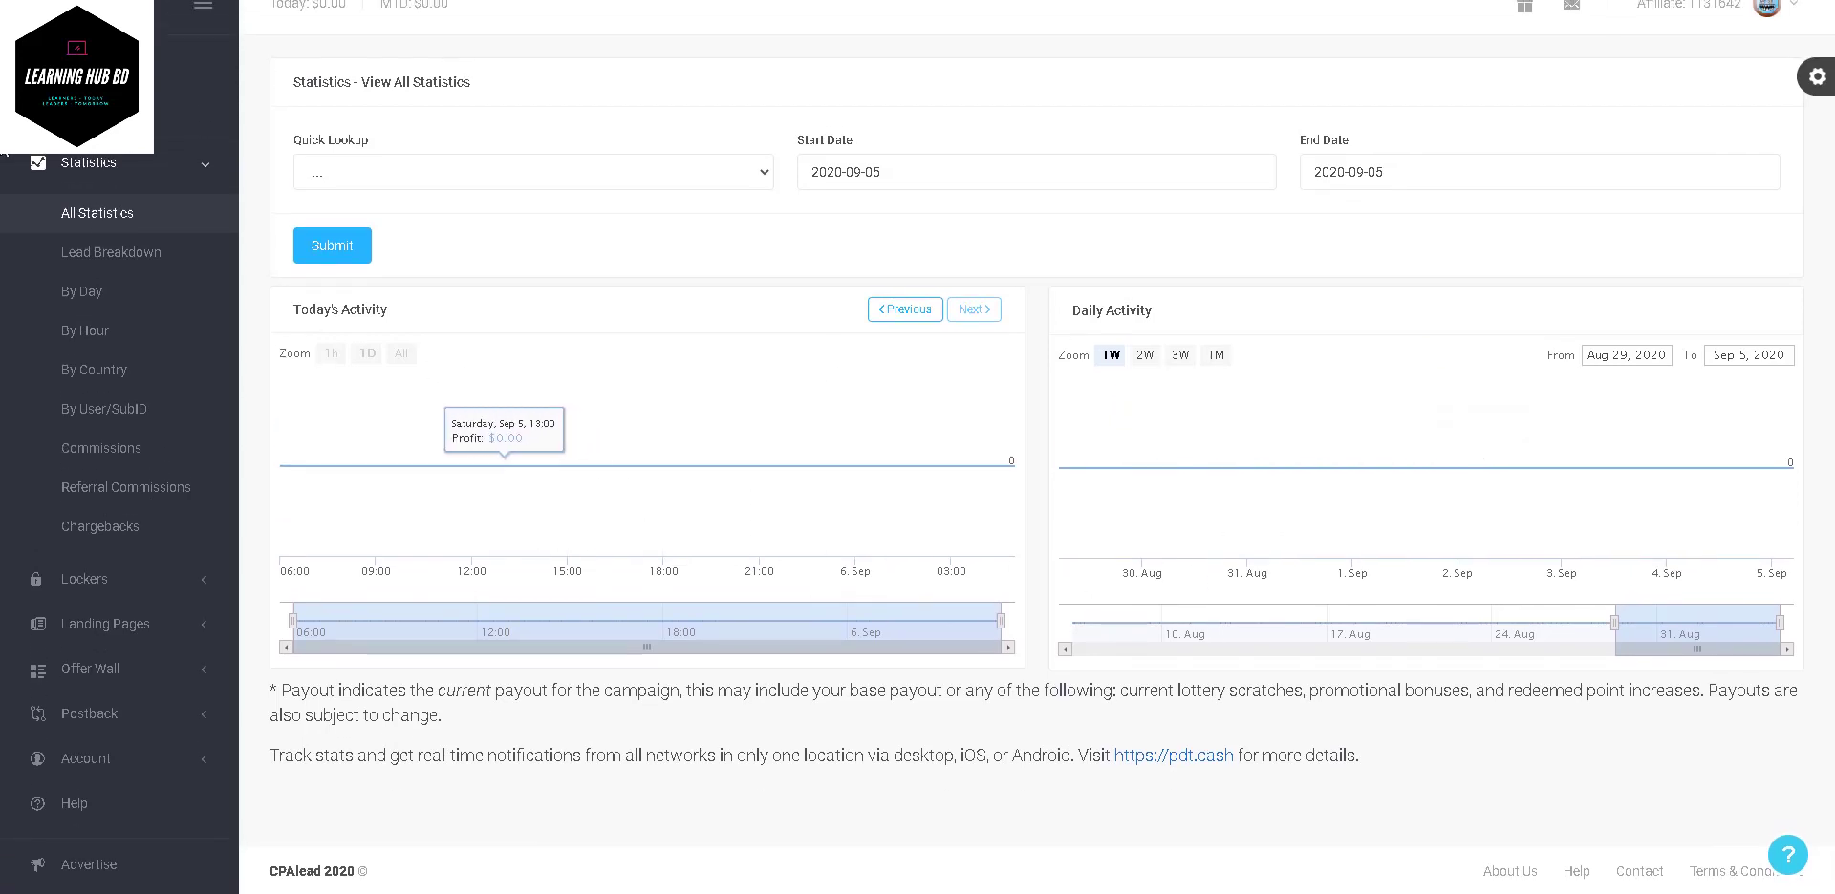
{"action": "left_click", "coordinate": [144, 258]}
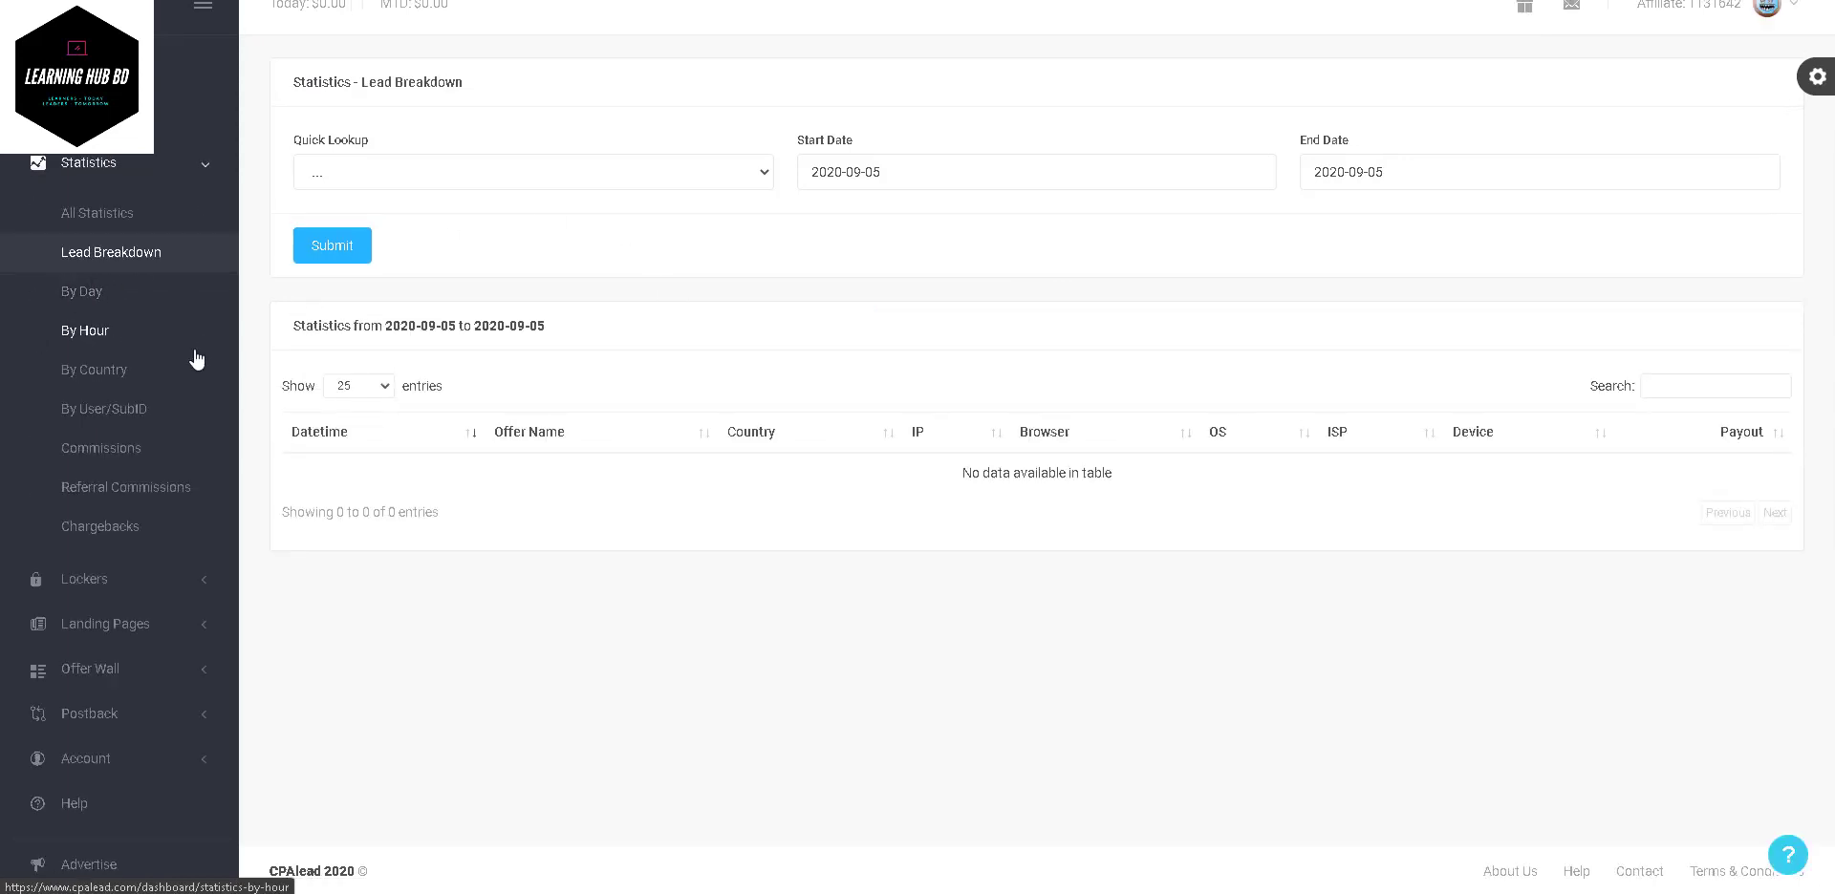
{"action": "left_click", "coordinate": [88, 163]}
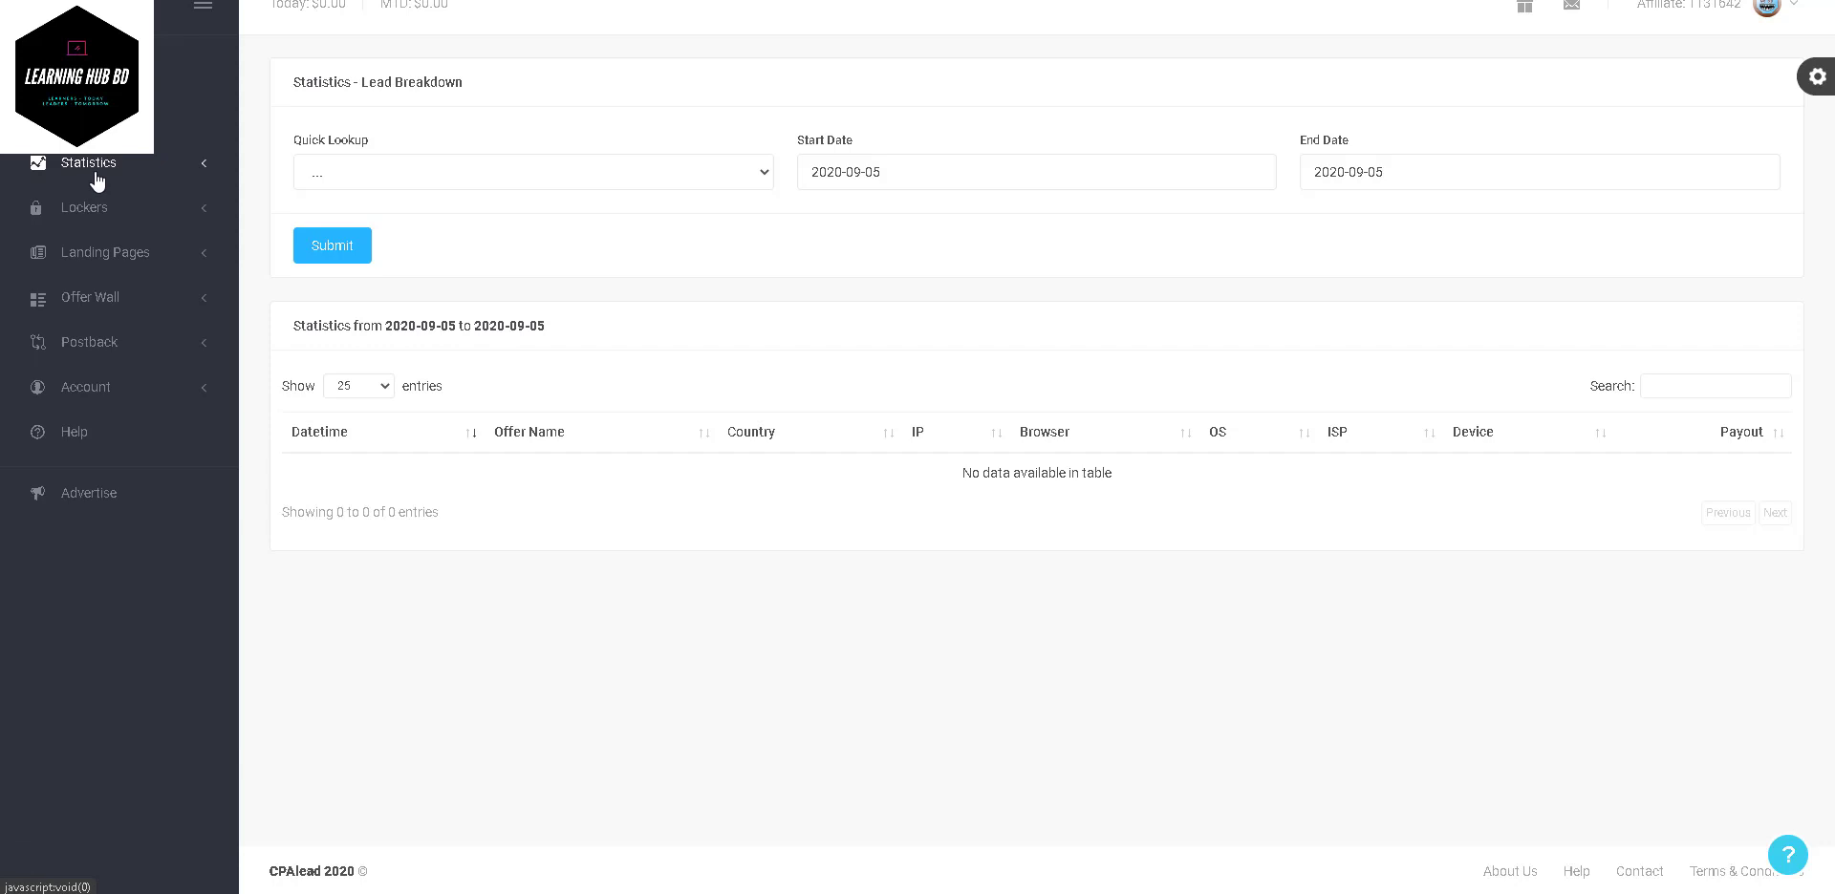
{"action": "left_click", "coordinate": [91, 117]}
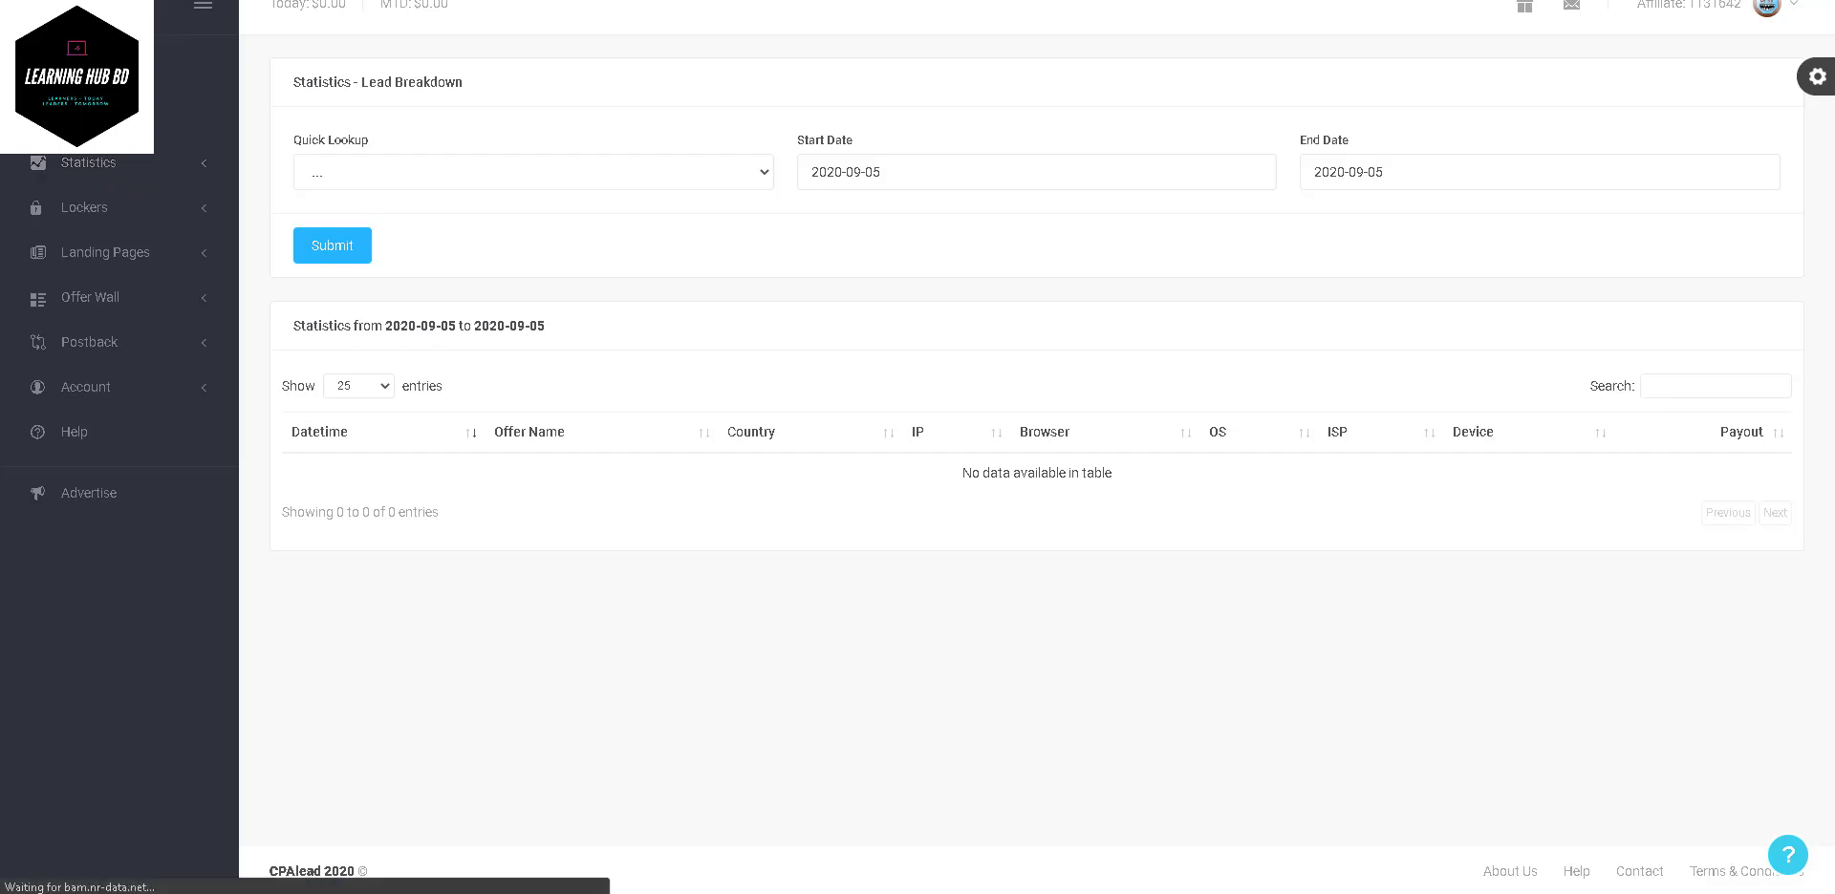